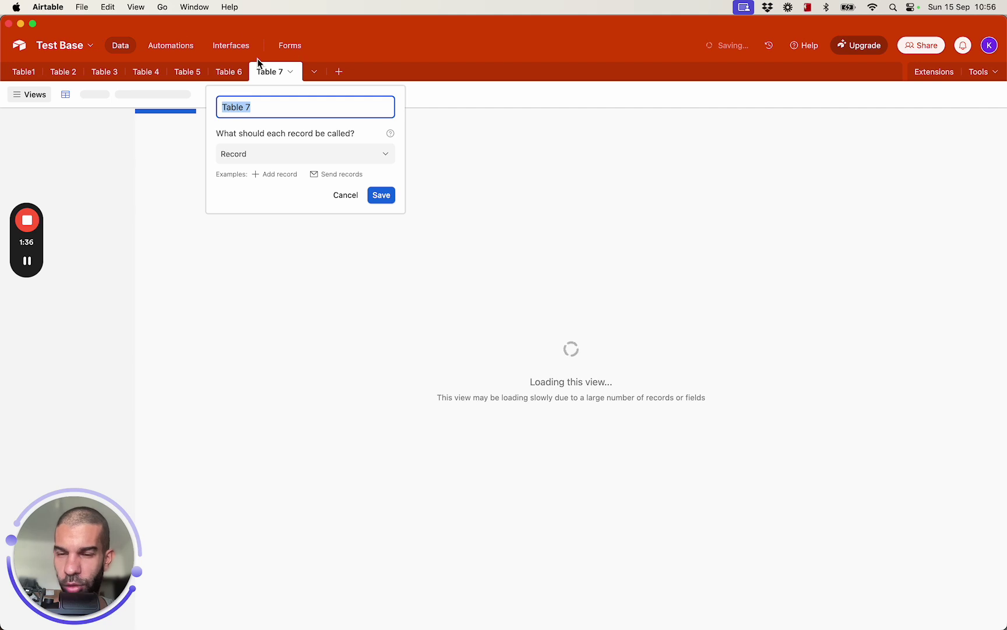
Name the table 'personal trainer clients' and rename its Name field to Full Name
text(perso)
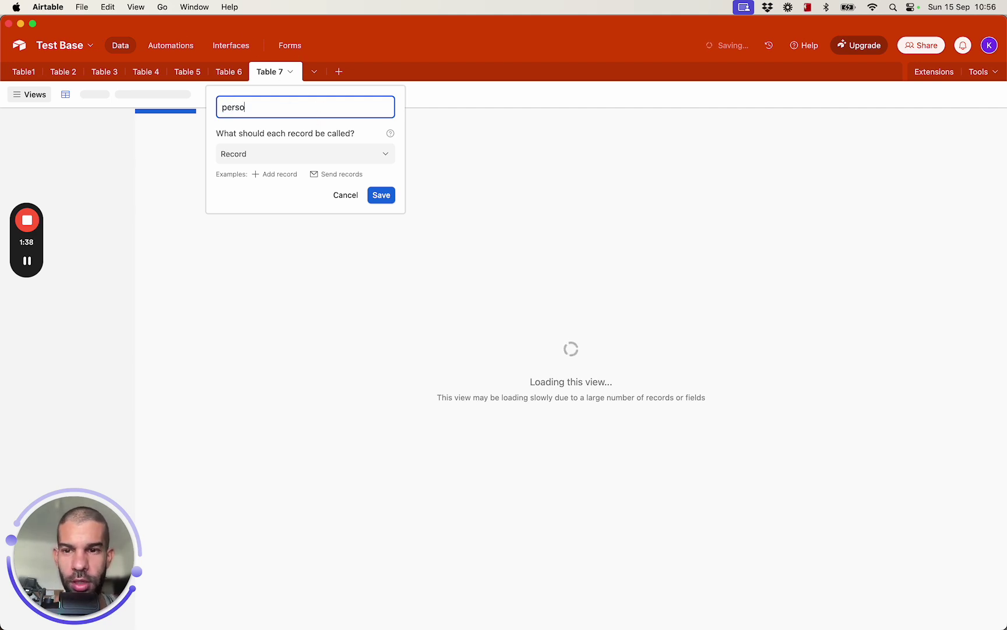
text(nal trainer clients)
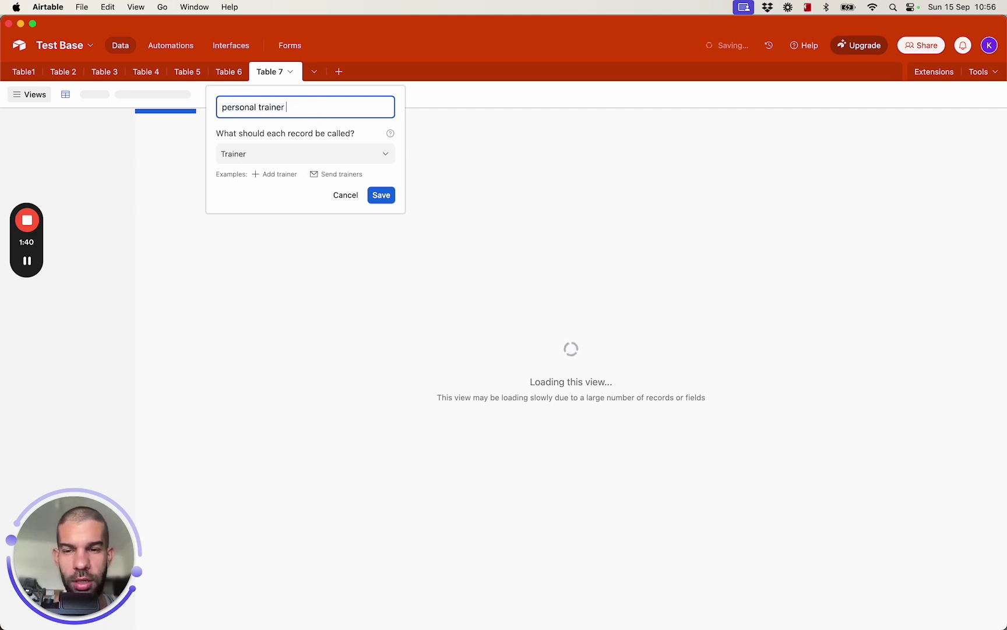
click(381, 196)
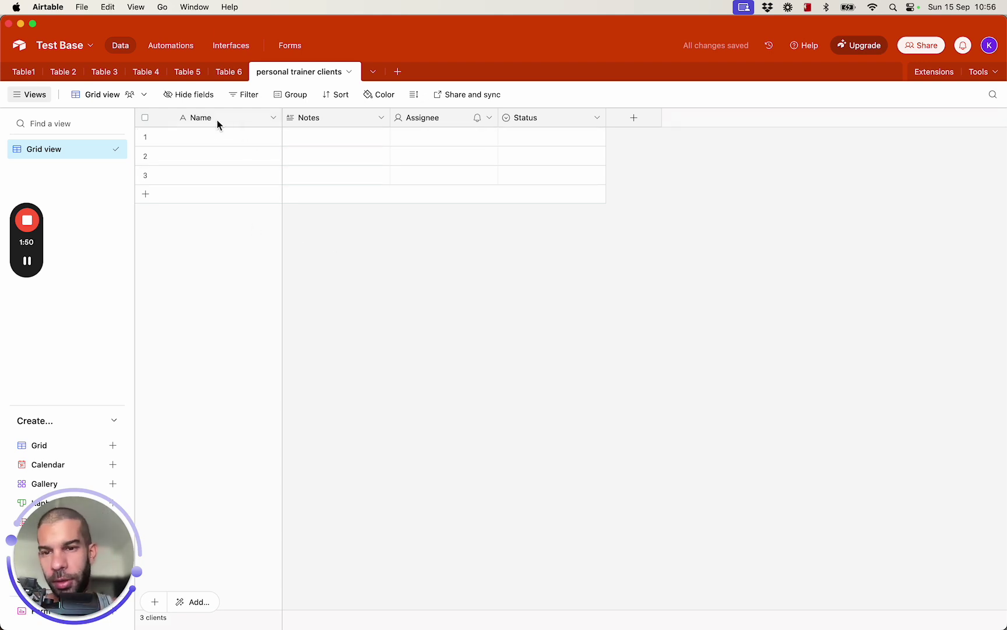
right_click(236, 118)
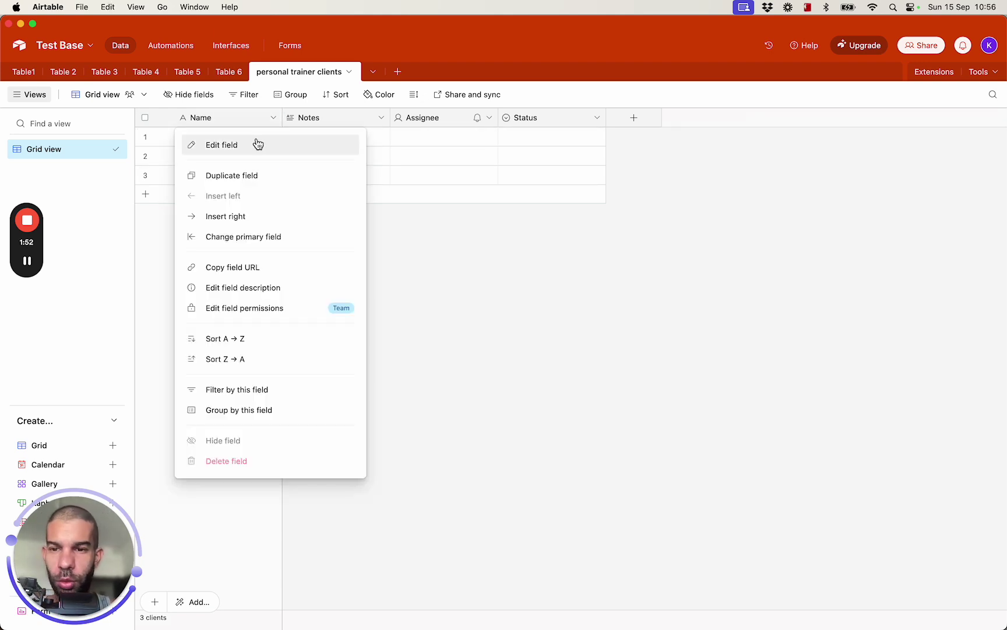
click(258, 144)
click(254, 147)
key(super+Left)
text(Full Name)
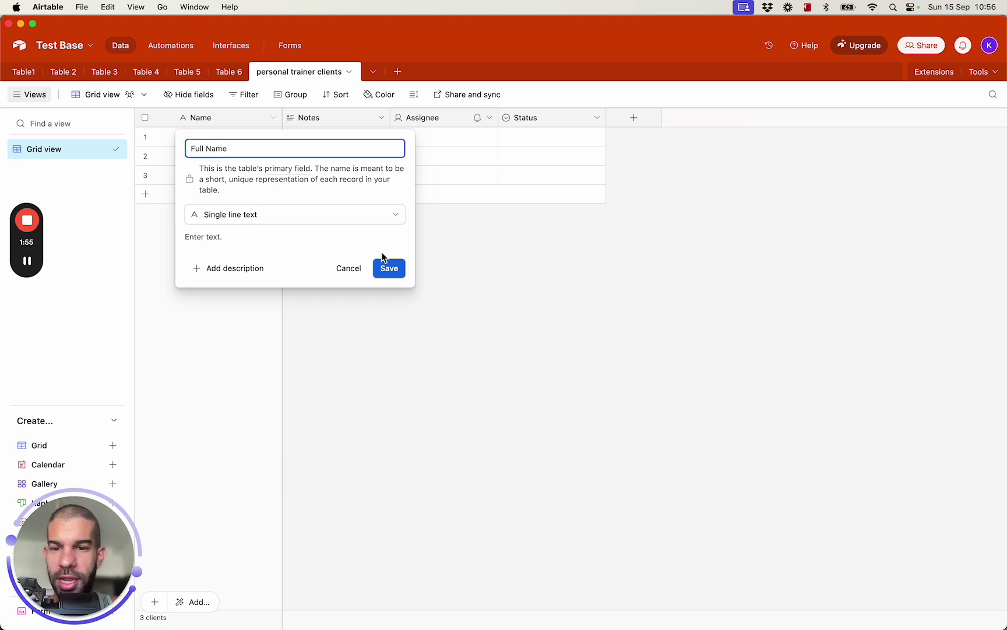
click(389, 266)
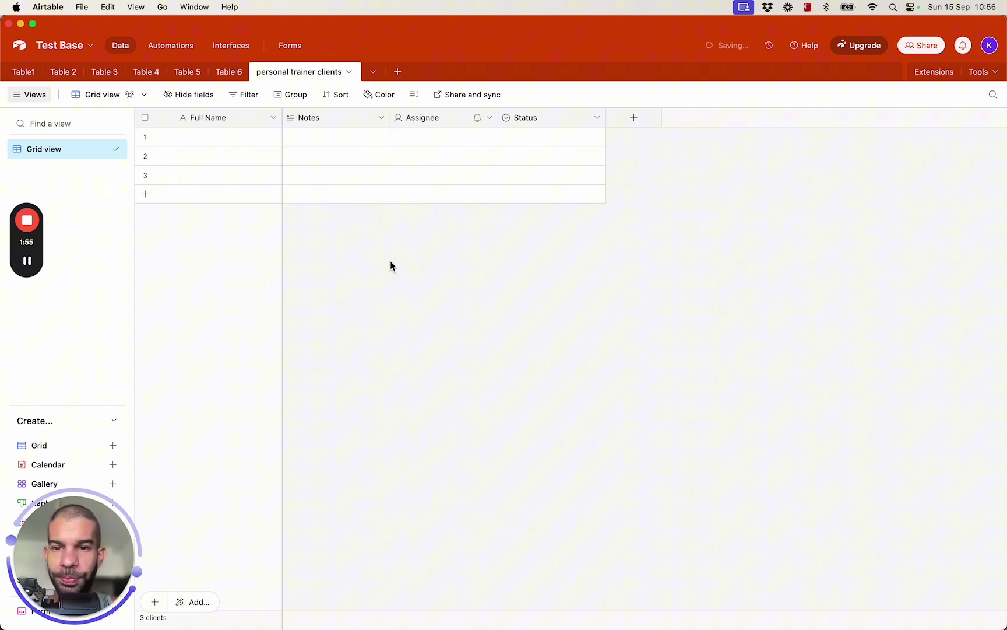
Rename the Notes field to Goal
right_click(338, 123)
click(350, 152)
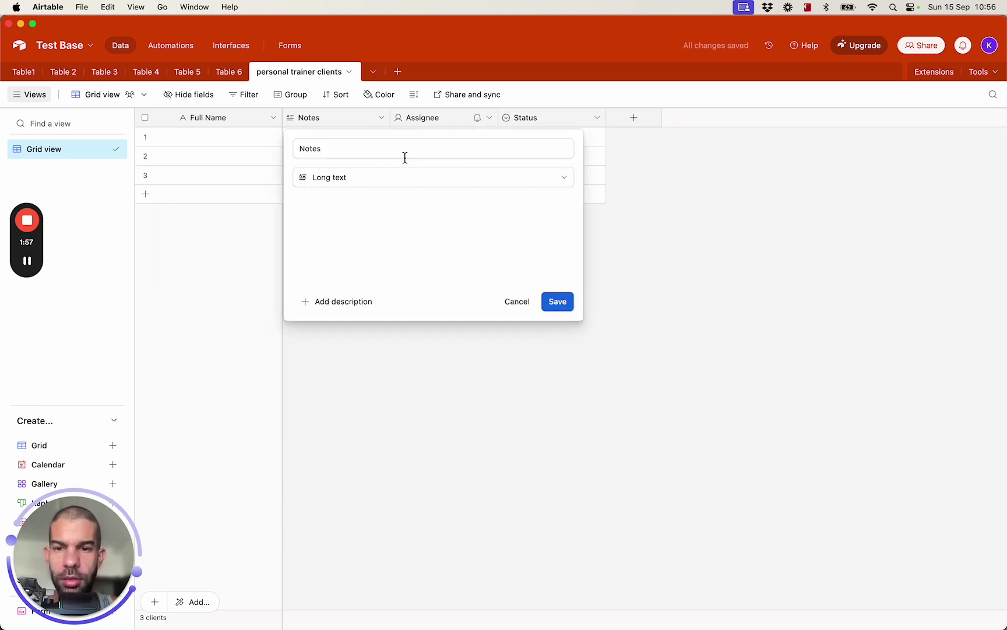
double_click(326, 148)
text(Goal)
click(366, 186)
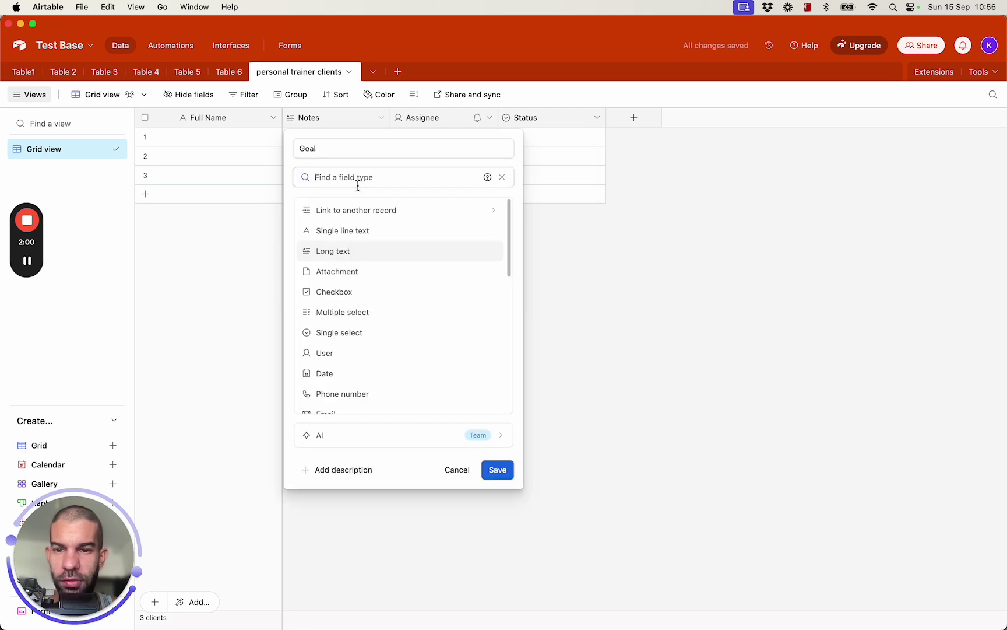
click(503, 469)
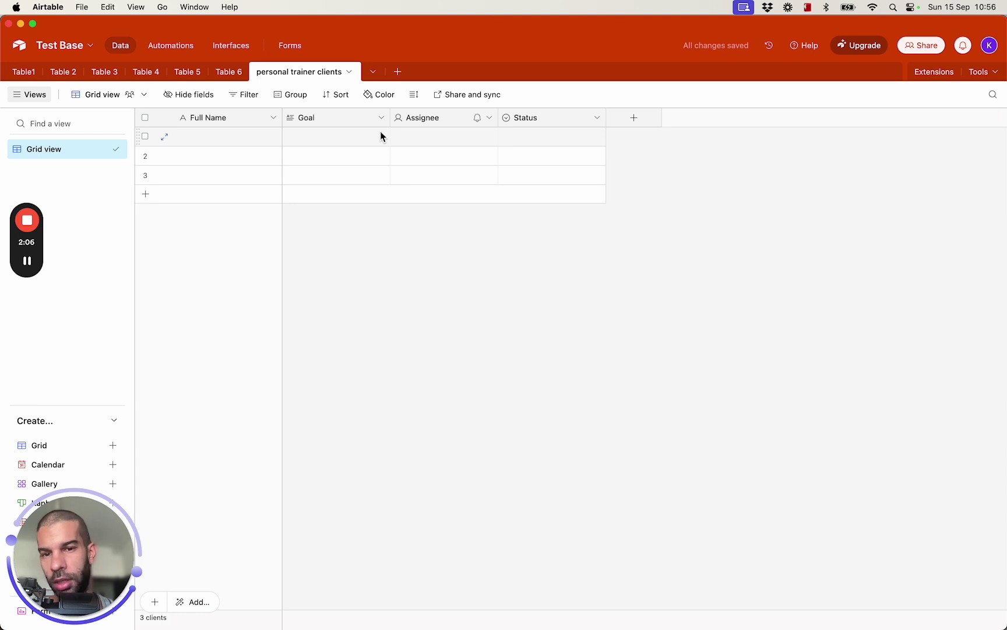
Delete the Assignee column and change the first Status choice from Todo to Onboarded
right_click(456, 119)
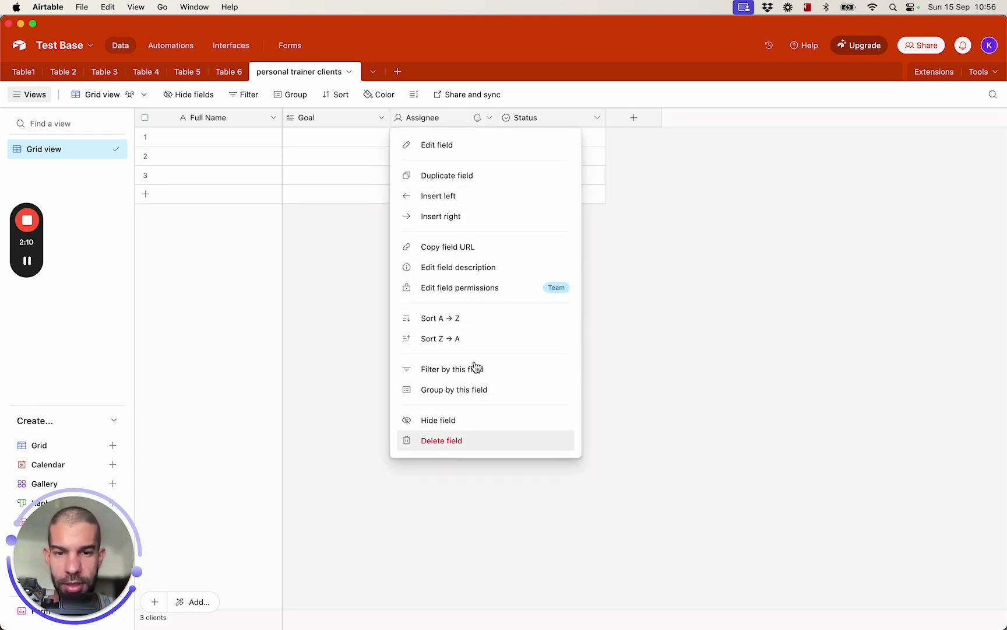
click(466, 438)
right_click(484, 122)
click(475, 140)
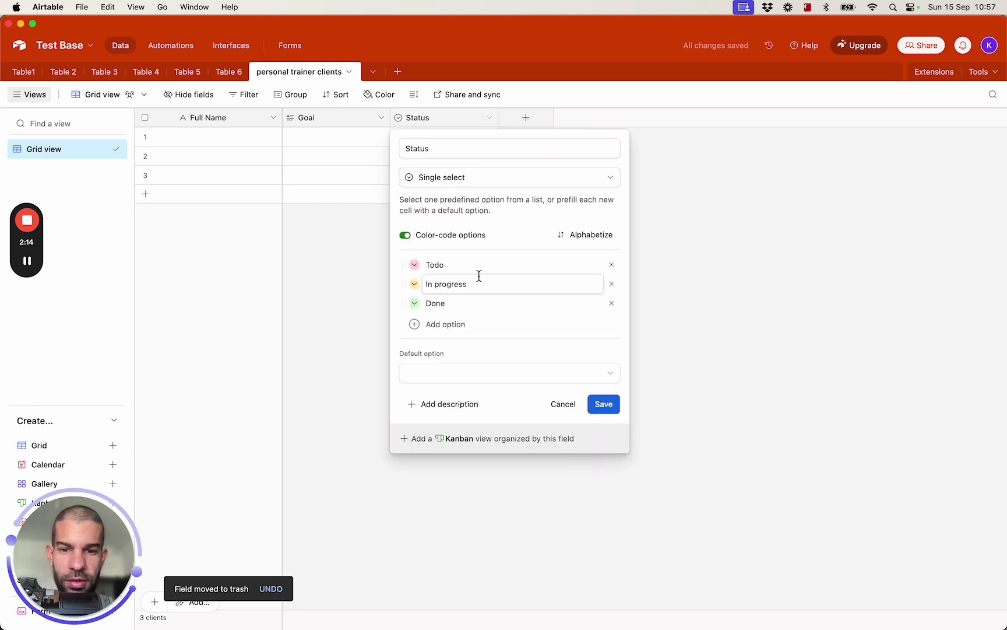
click(469, 266)
key(super+a)
text(Onboarded)
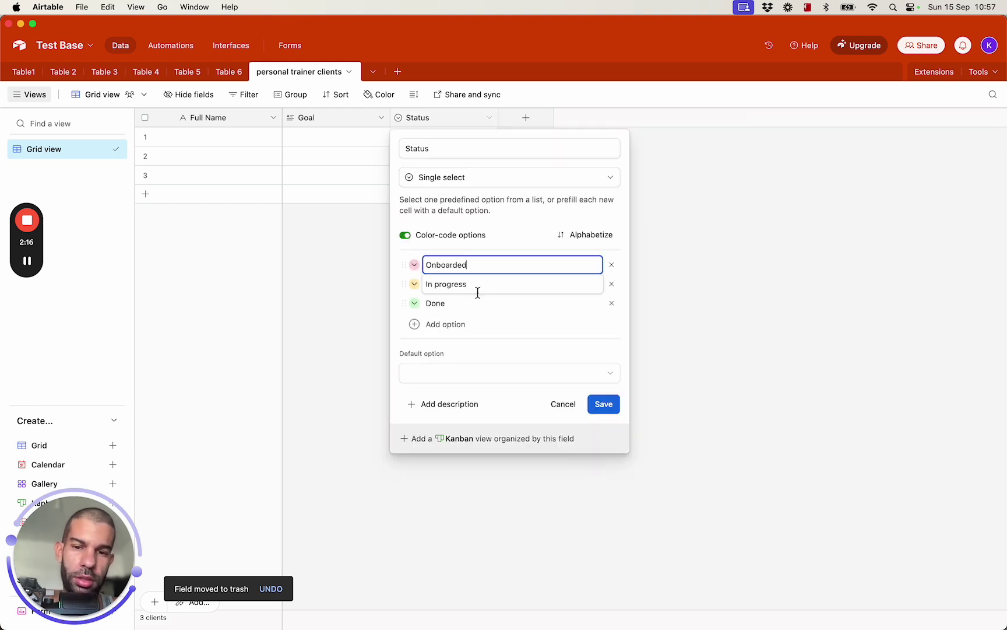
Rename the other Status choices to Plan Sent and Call Scheduled, drop the empty fourth, and save
key(Tab)
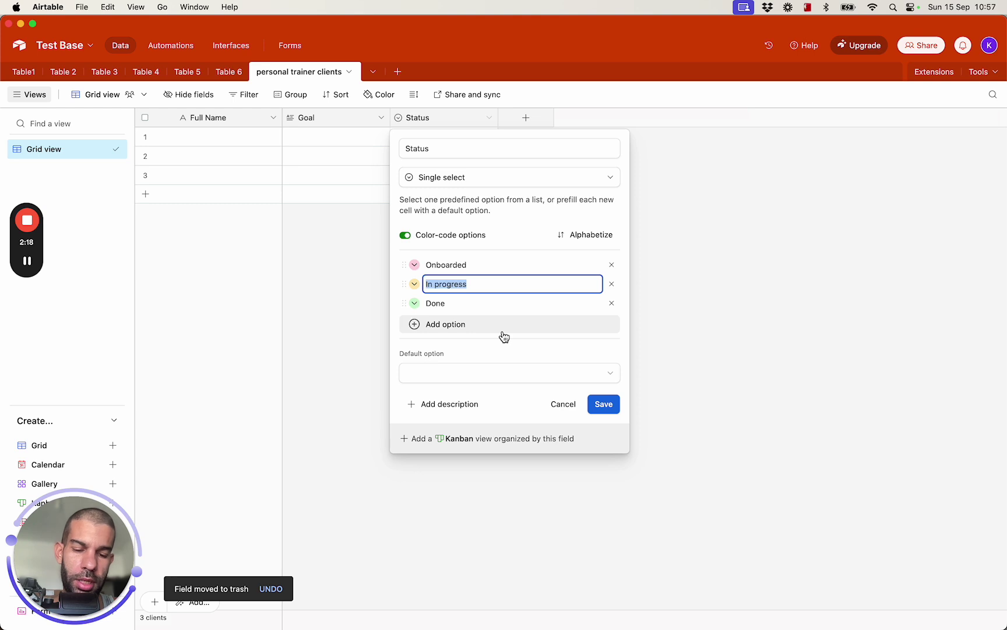
text(Plan Sent)
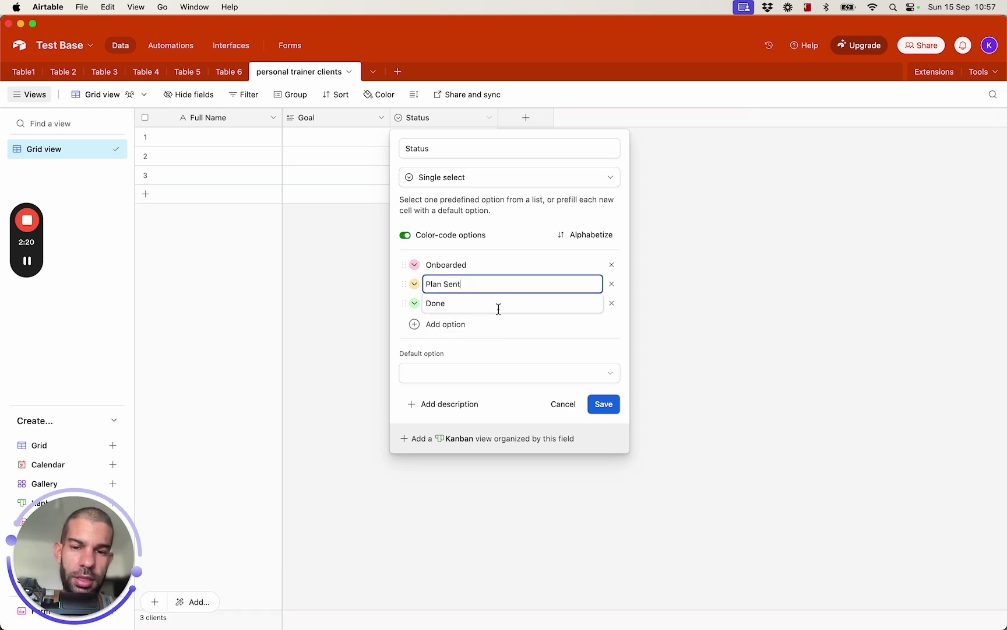
key(Tab)
text(Call )
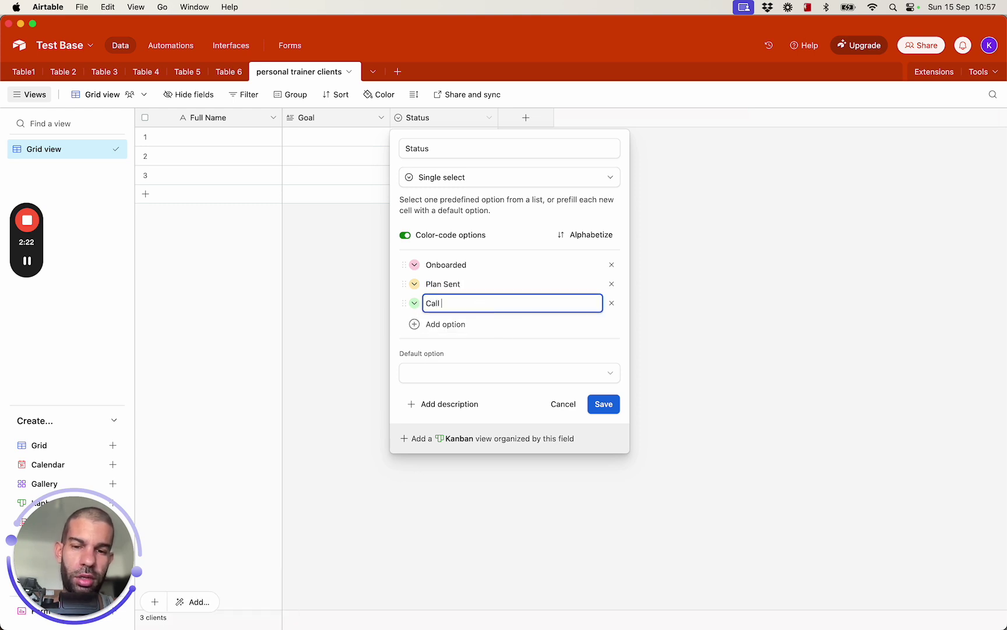
text(Scheduled)
key(Return)
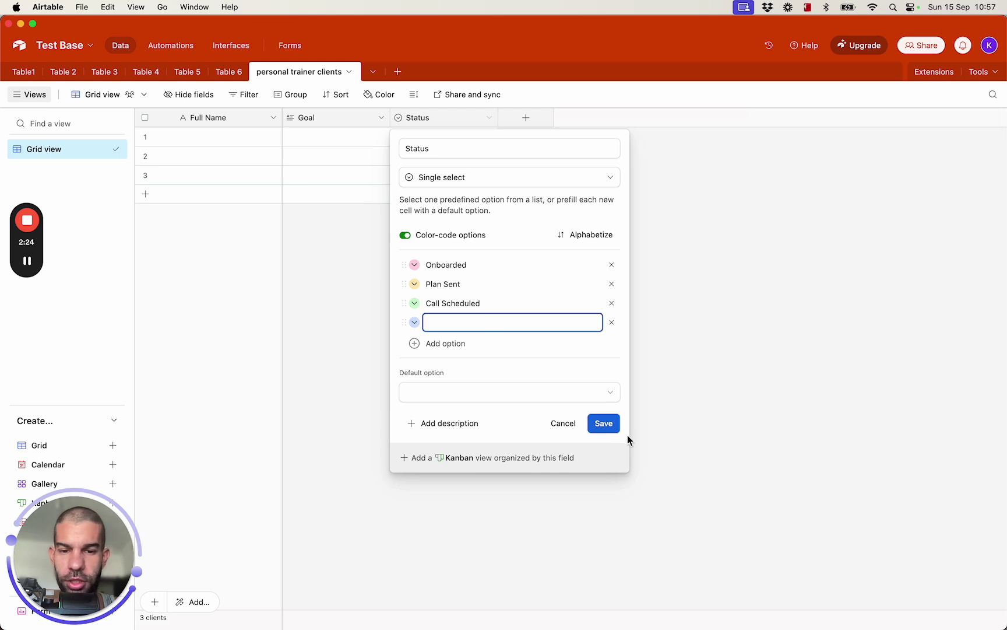
click(611, 322)
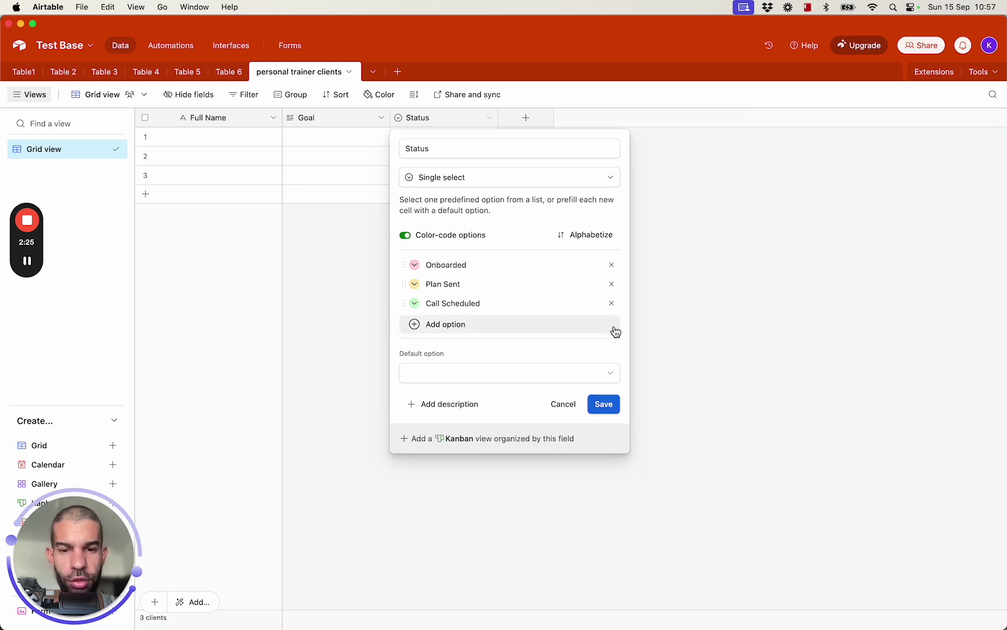
click(606, 407)
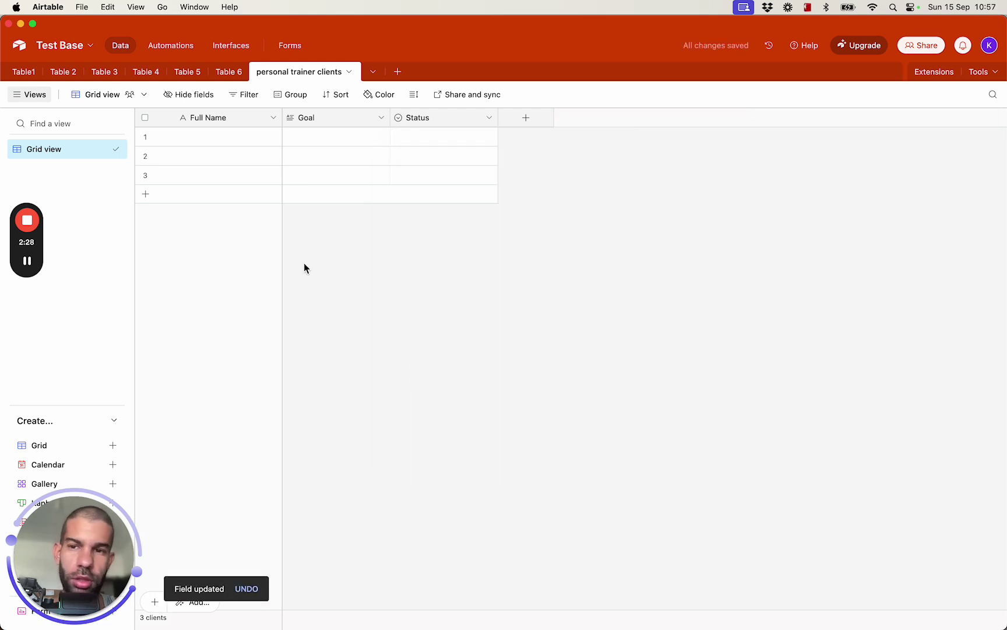
click(293, 46)
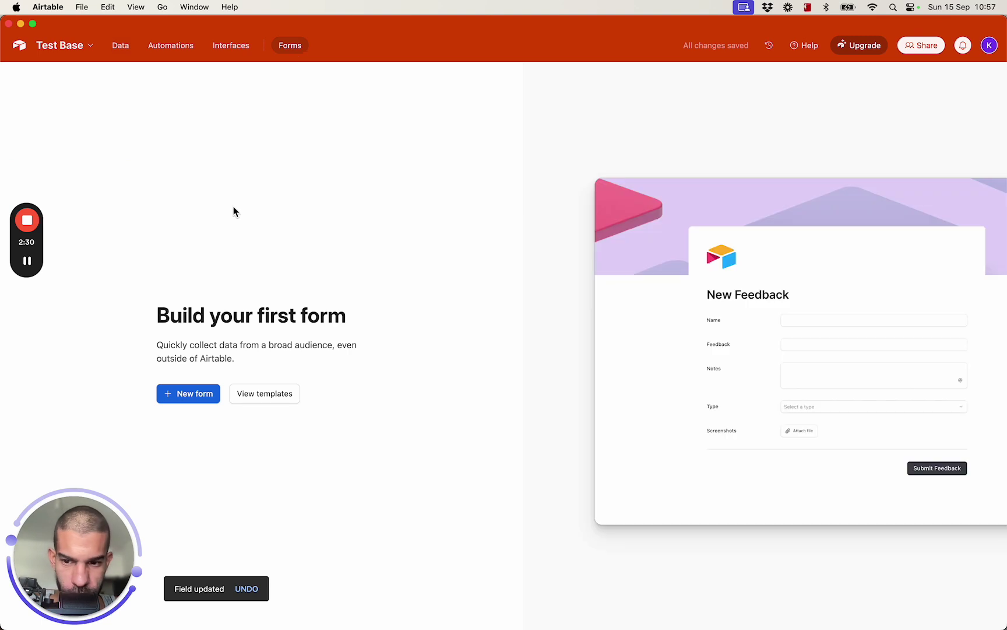
Create a new form that sends responses to the personal trainer clients table
click(185, 396)
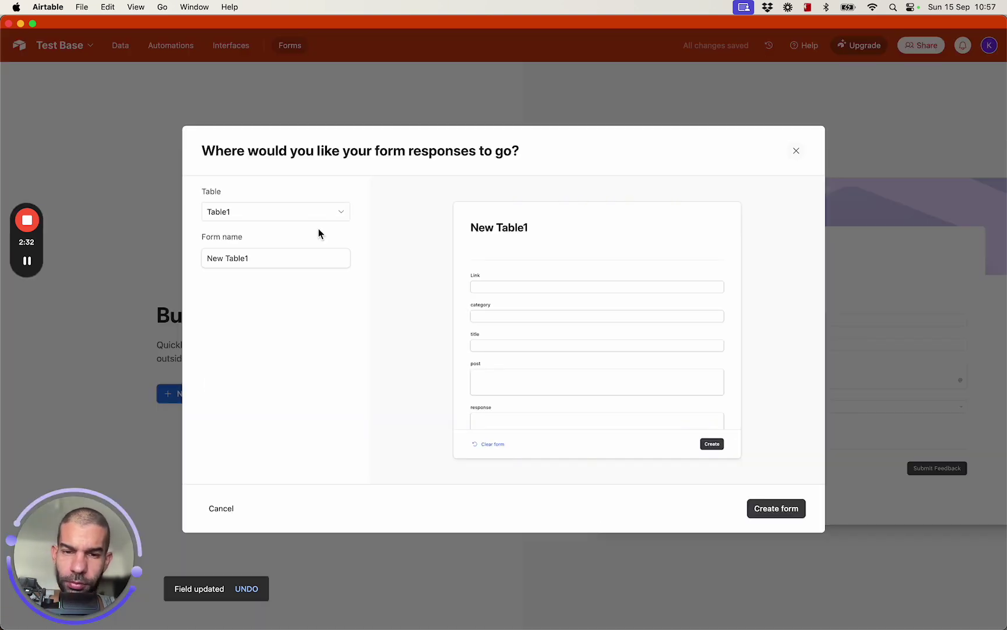
click(254, 219)
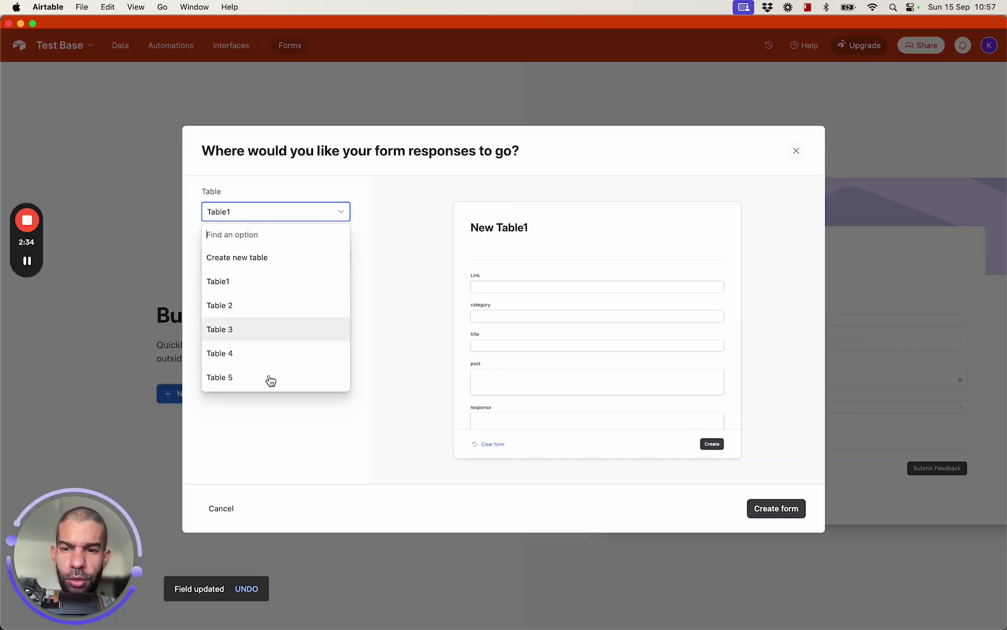
scroll(249, 380, down, 3)
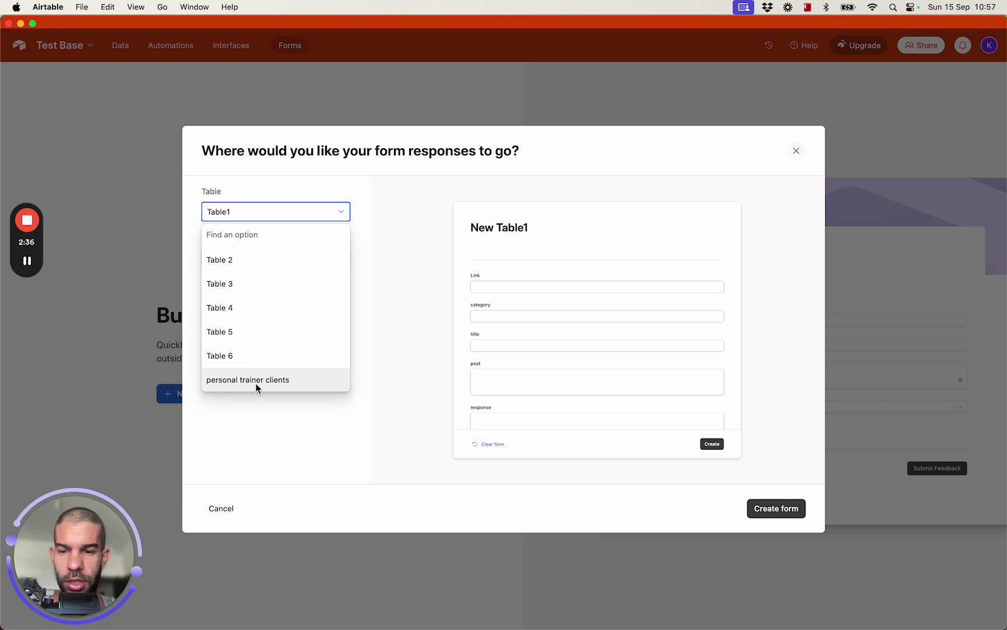
click(257, 385)
click(257, 259)
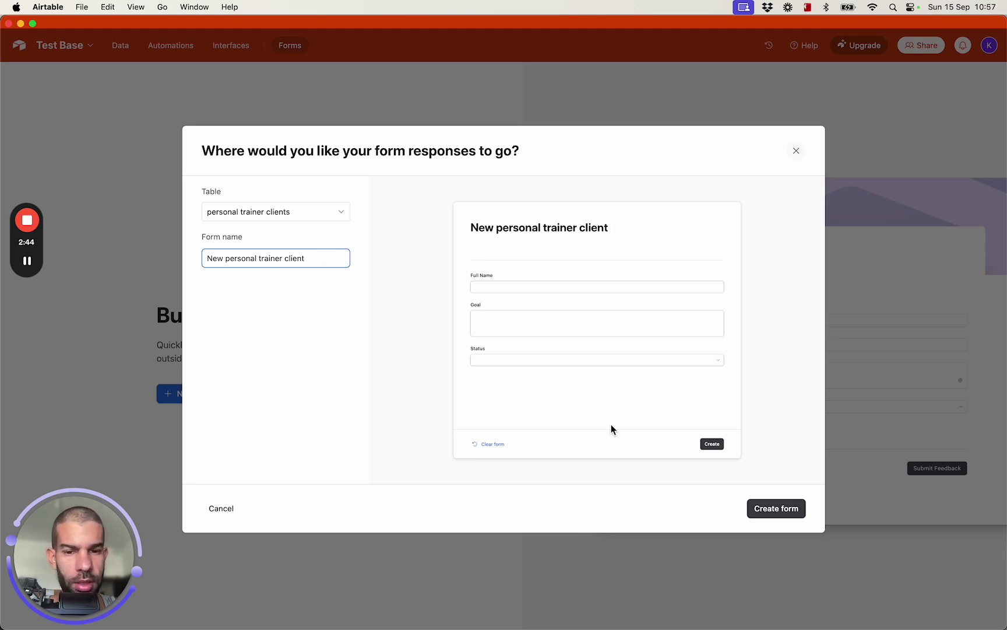
click(783, 516)
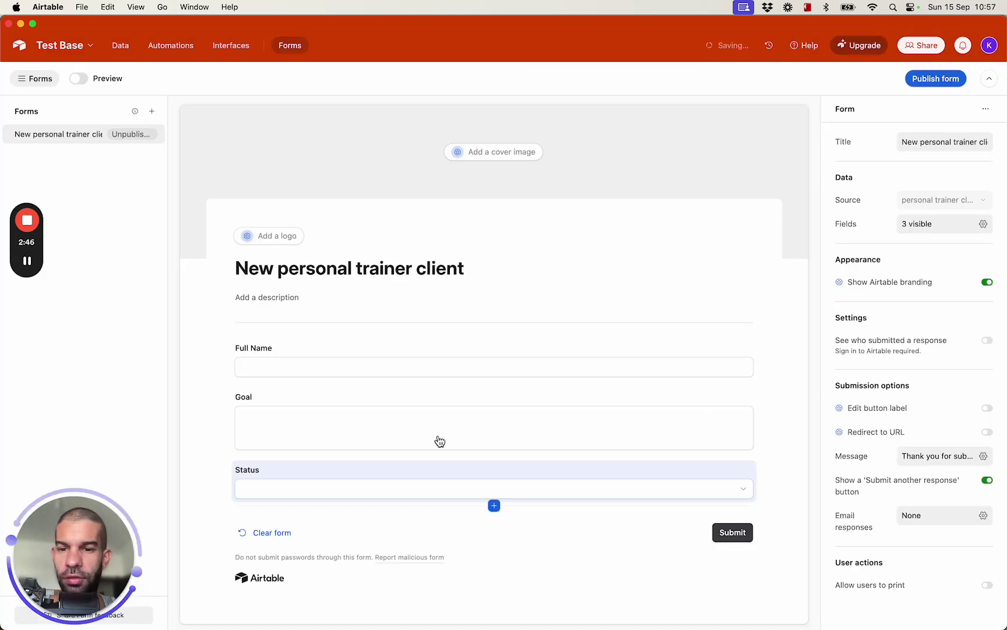
Publish the form to anyone on the web, copy its link, and switch to Chrome
click(934, 88)
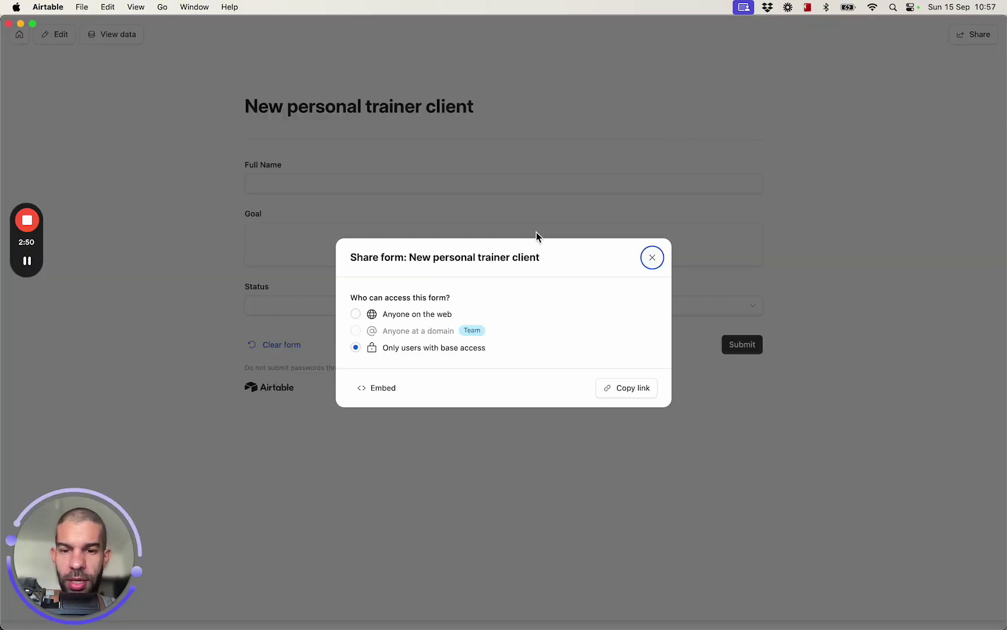
click(356, 314)
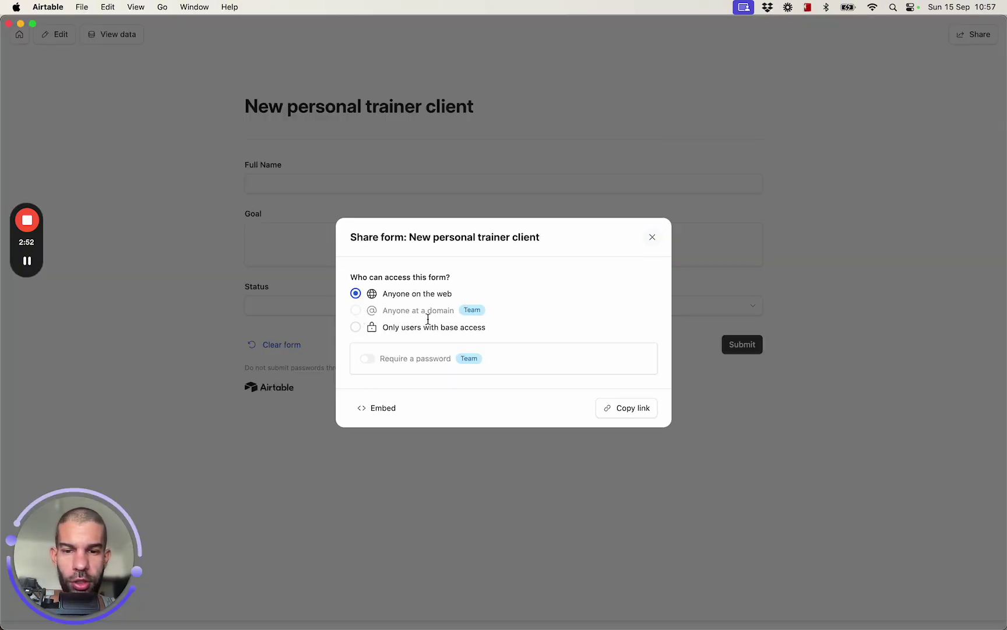
click(619, 411)
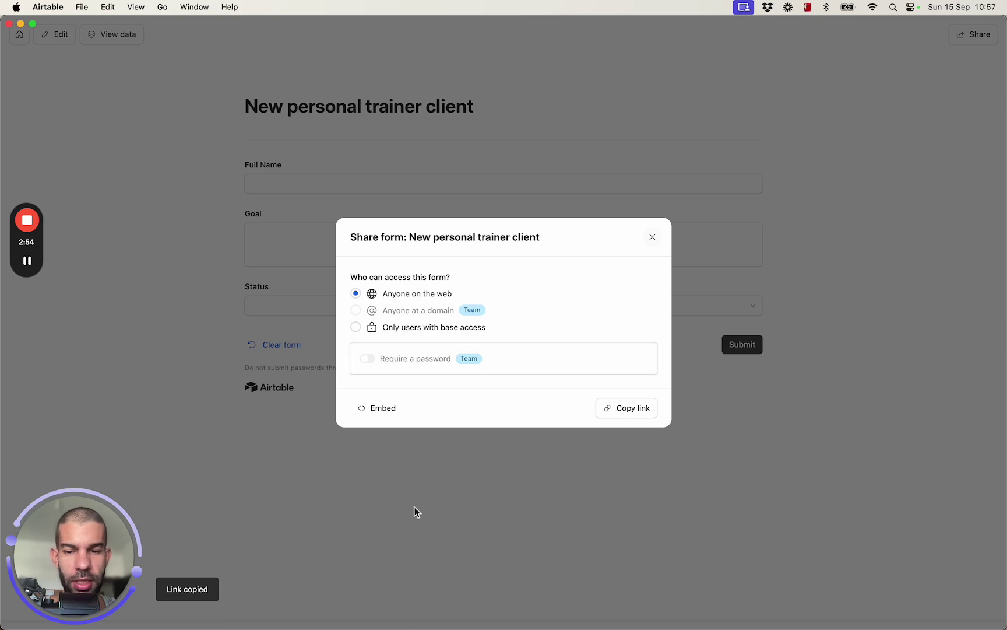
mouse_move(404, 613)
click(371, 596)
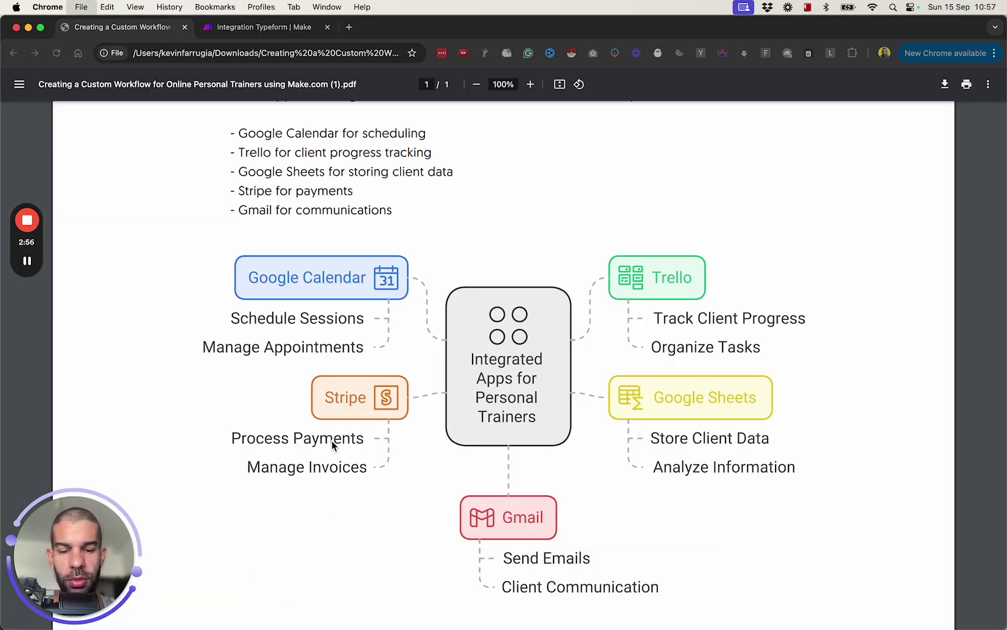
Load the copied form link in a private window and try its Full Name and Goal fields
key(super+shift+n)
key(super+v)
key(Return)
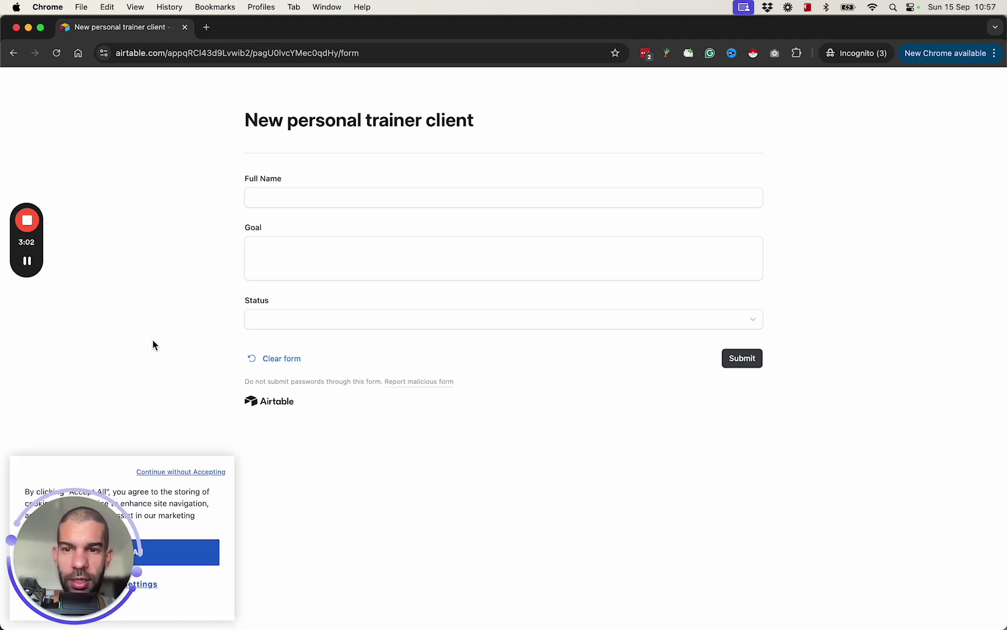
click(308, 194)
click(308, 252)
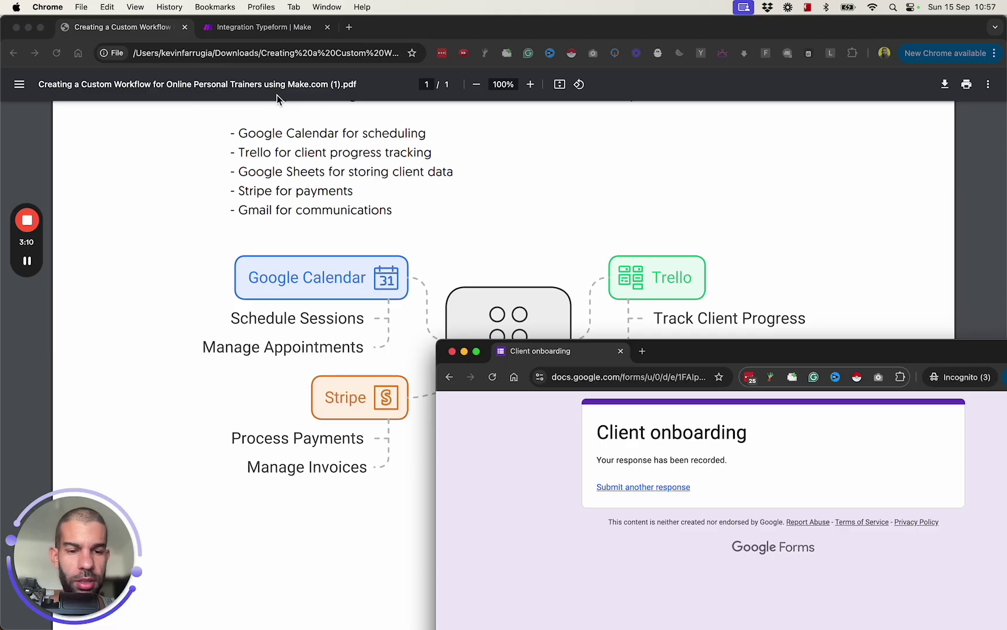
click(451, 350)
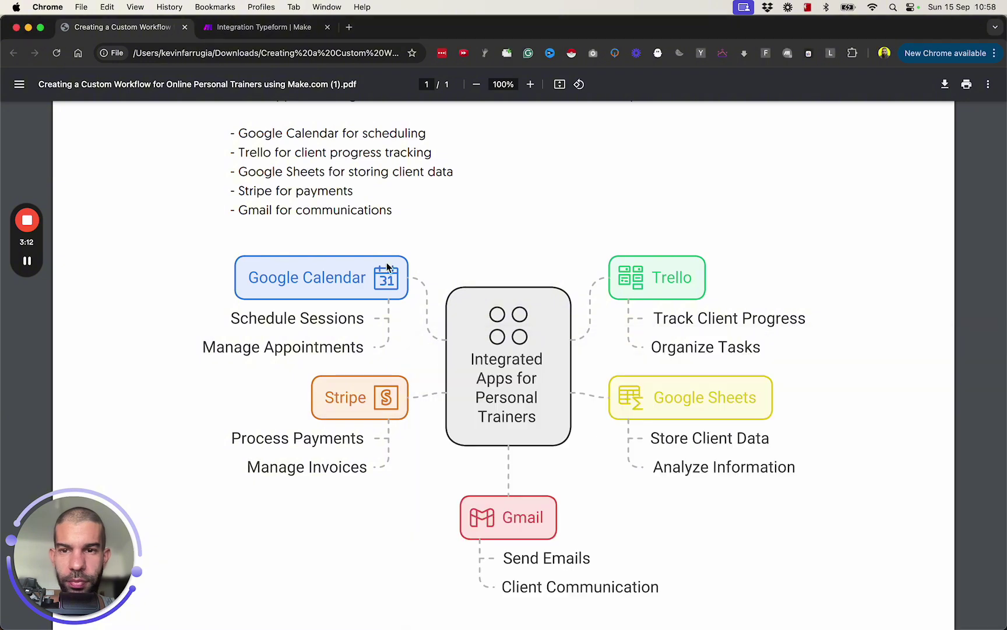
Return to Airtable, close the sharing dialog, and open the form in the editor
key(super+grave)
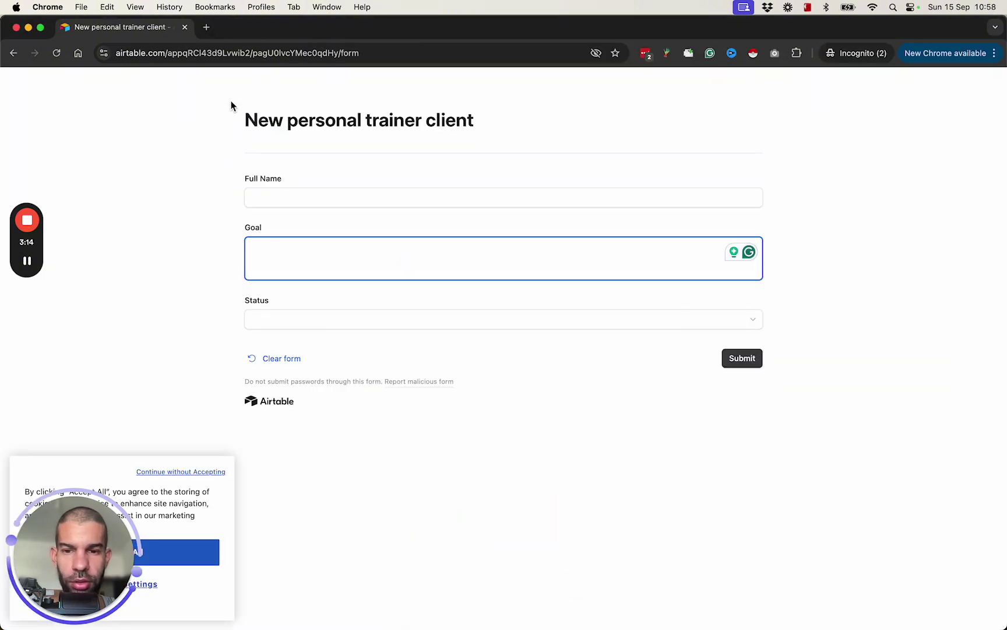
key(super+Tab)
click(187, 194)
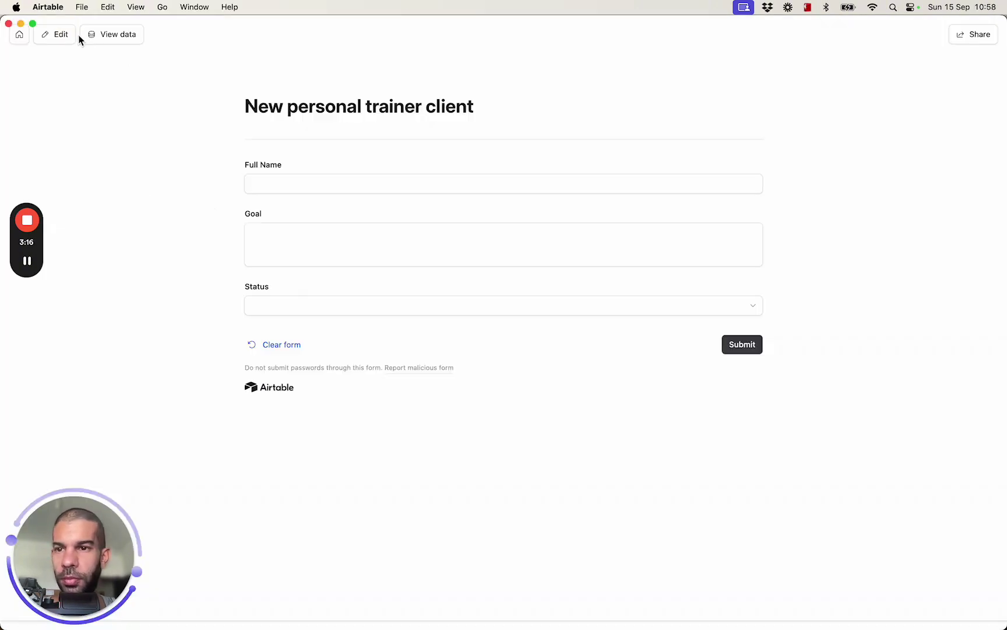
click(61, 37)
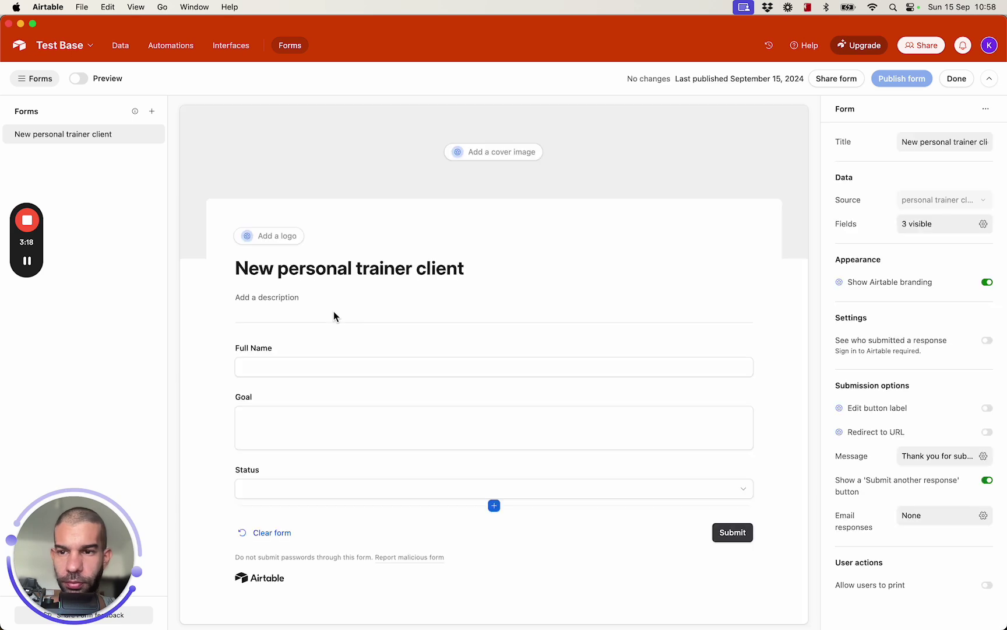
Remove the Status question from the form and publish the change
click(742, 476)
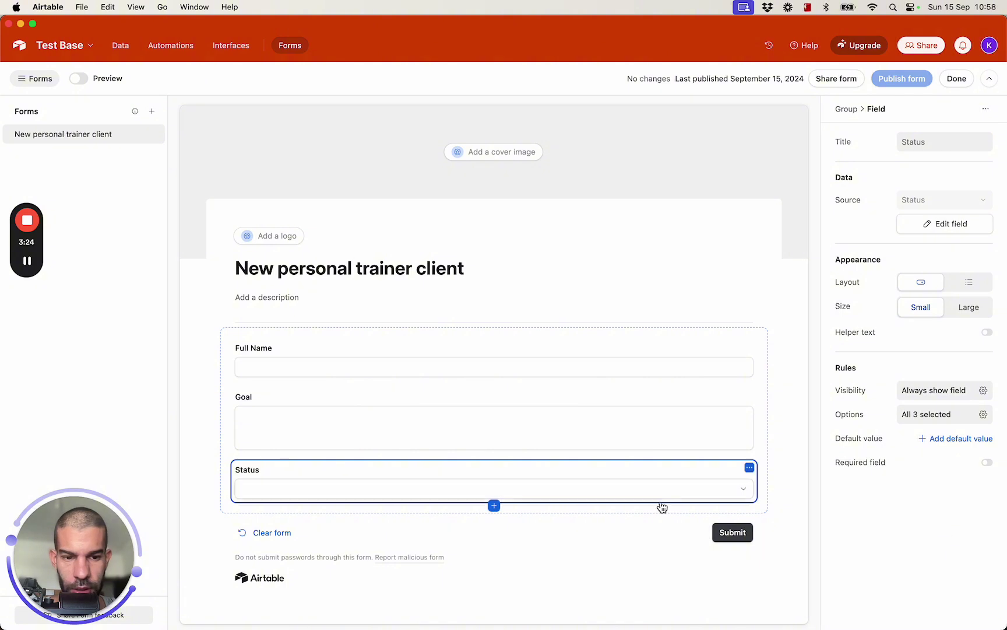
click(749, 470)
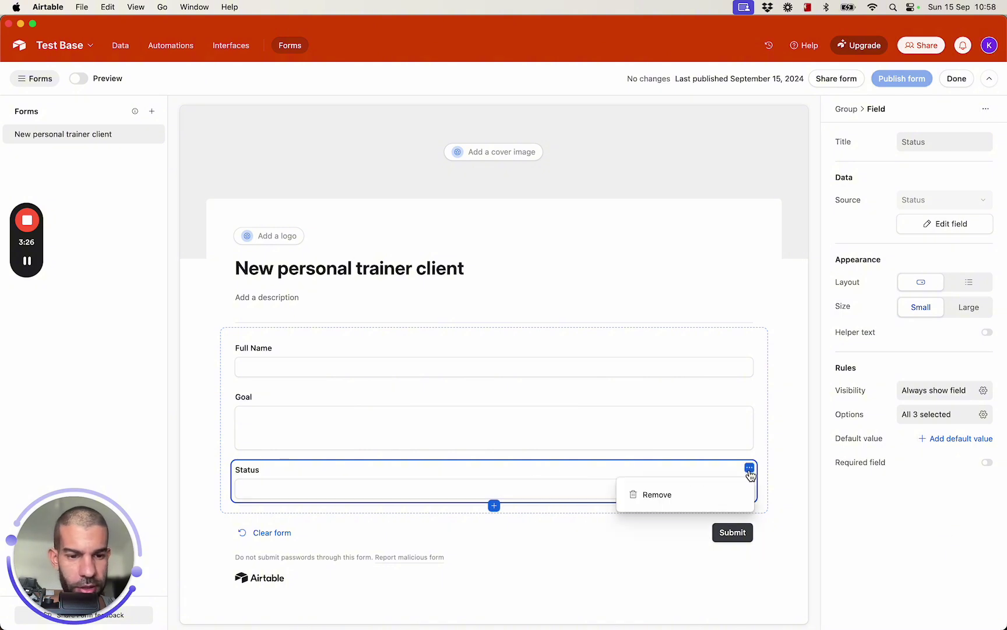
click(688, 496)
click(902, 81)
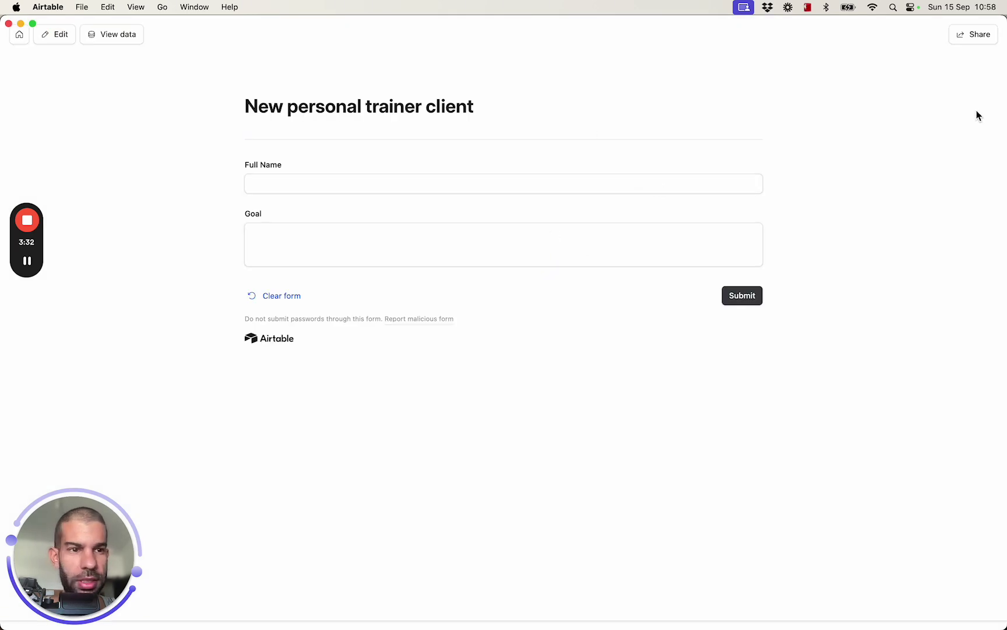
Copy the form's public link and load it in Chrome's address bar
click(980, 35)
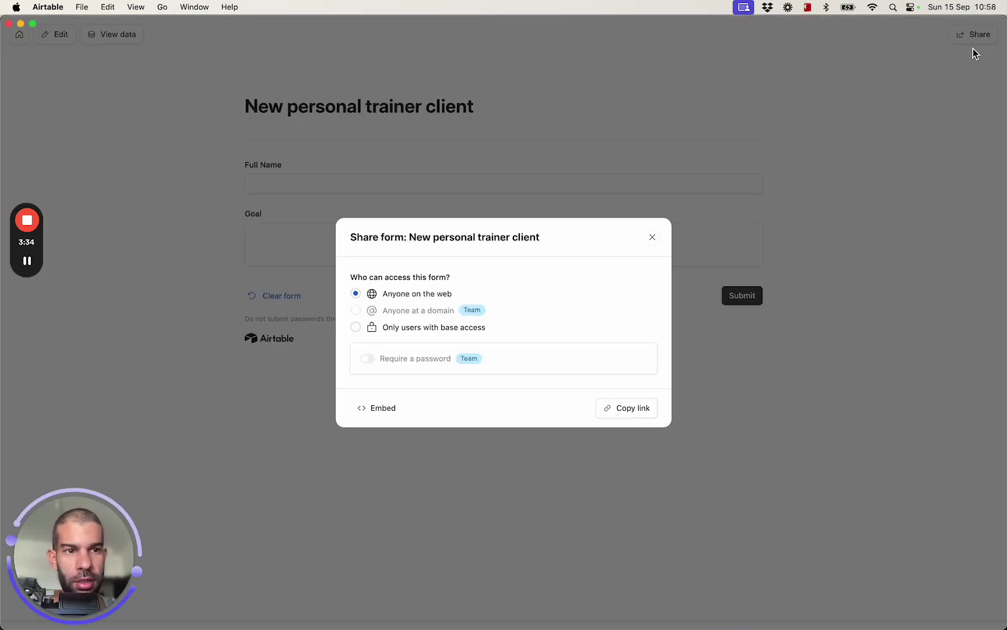
click(625, 408)
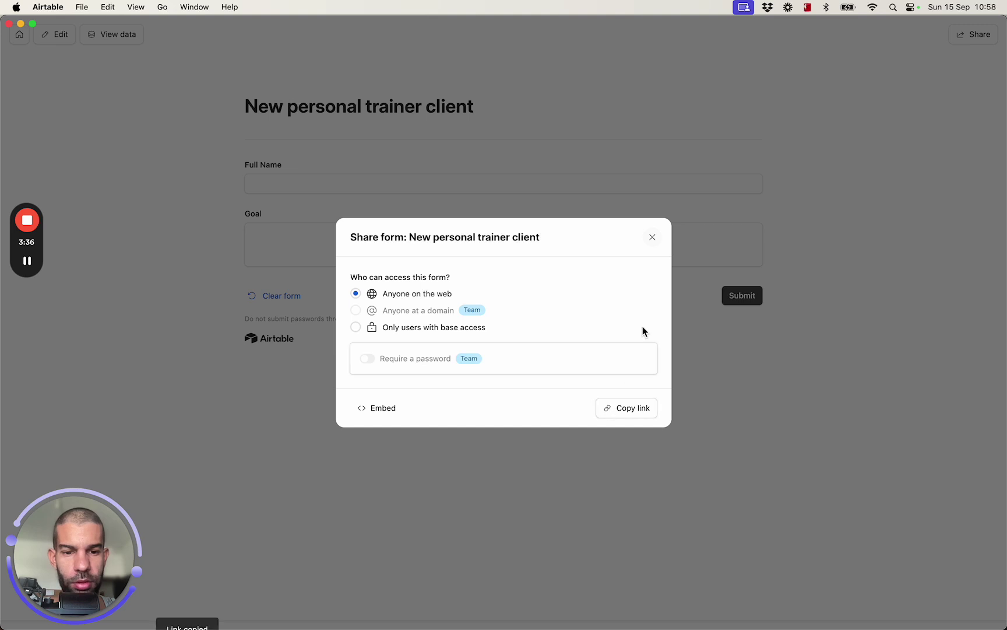
click(652, 237)
key(super+Tab)
click(386, 54)
key(super+v)
key(Return)
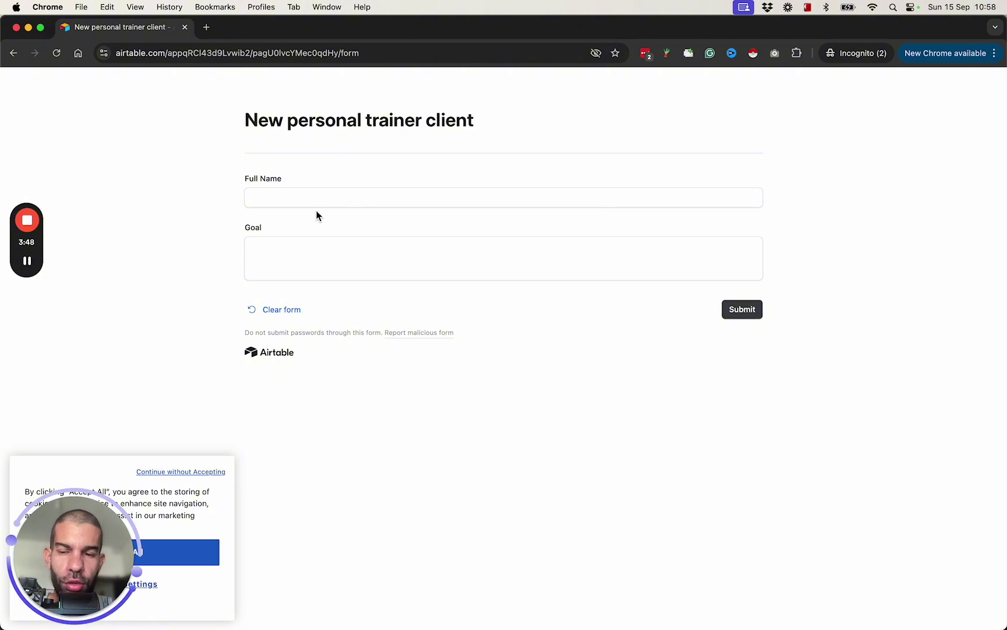
Submit a test client's full name with goal 'to lose 10 kilograms', then return to Airtable home
click(301, 199)
text(john smith)
key(Tab)
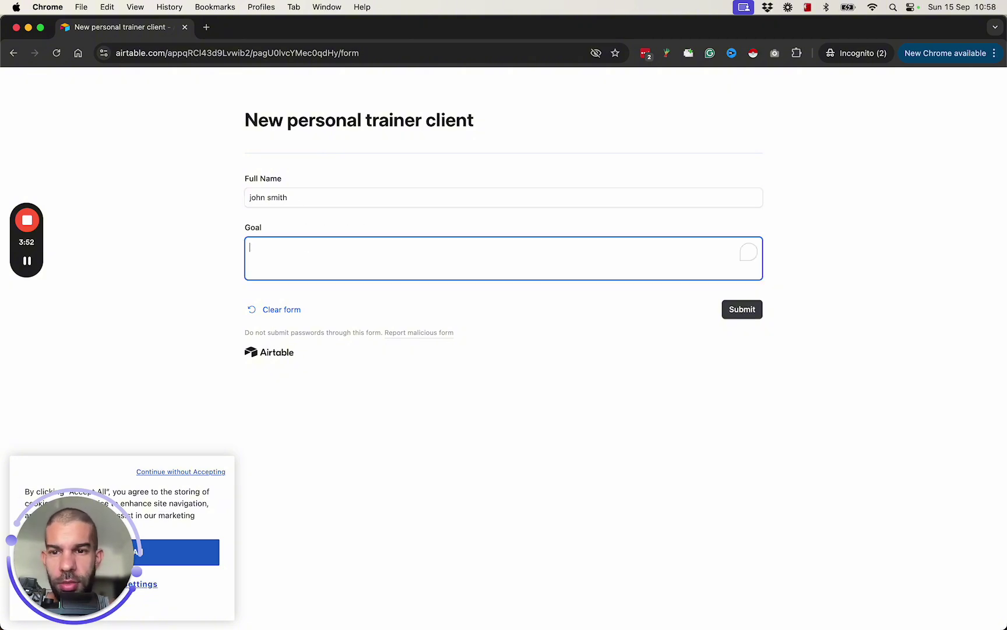
key(BackSpace)
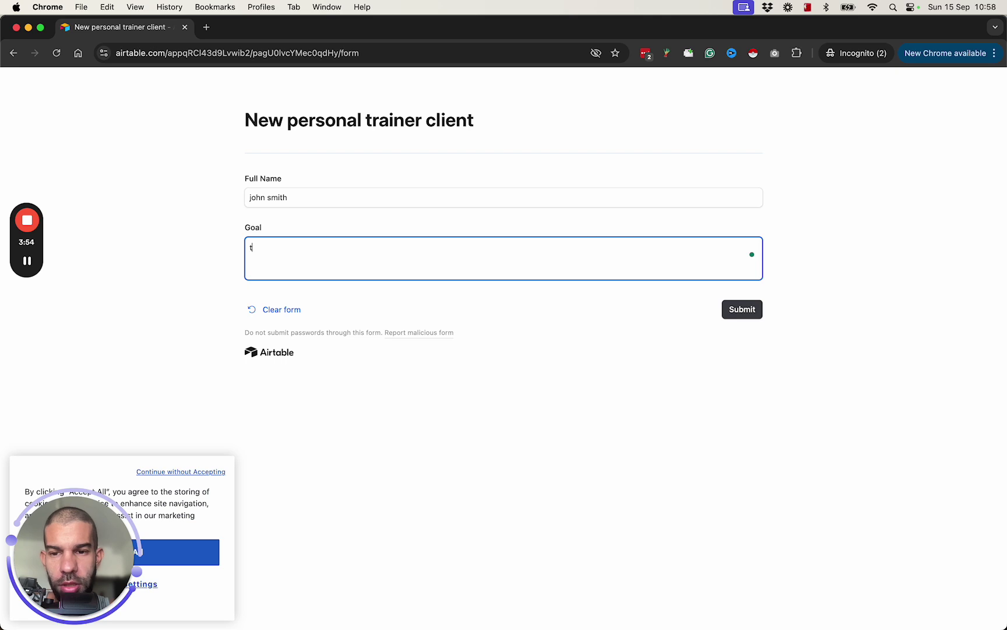
text(to lose 10 kilogr)
key(BackSpace)
key(BackSpace)
text(ograms)
click(734, 309)
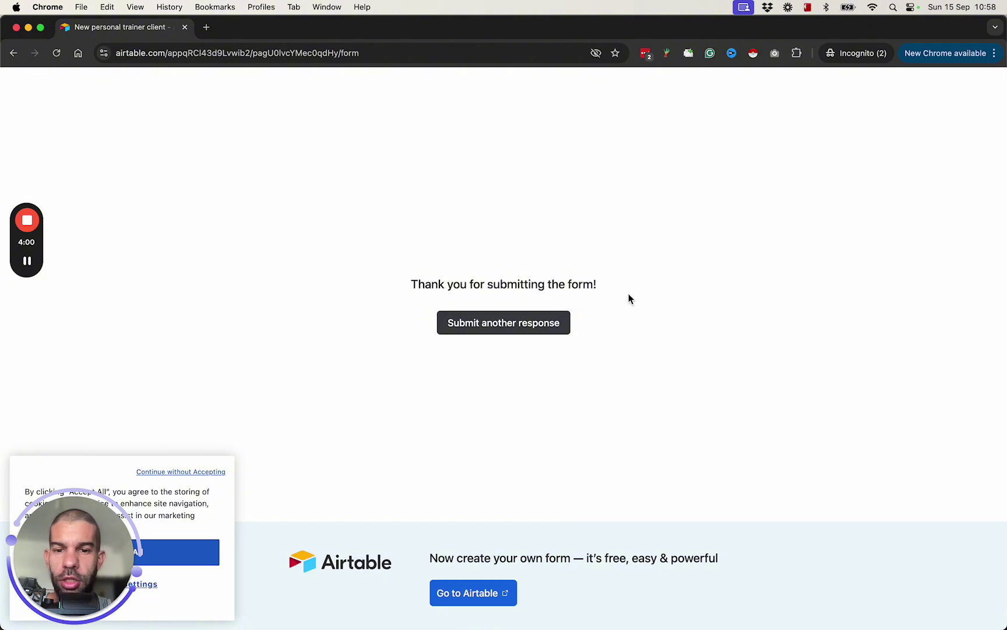
key(super+Tab)
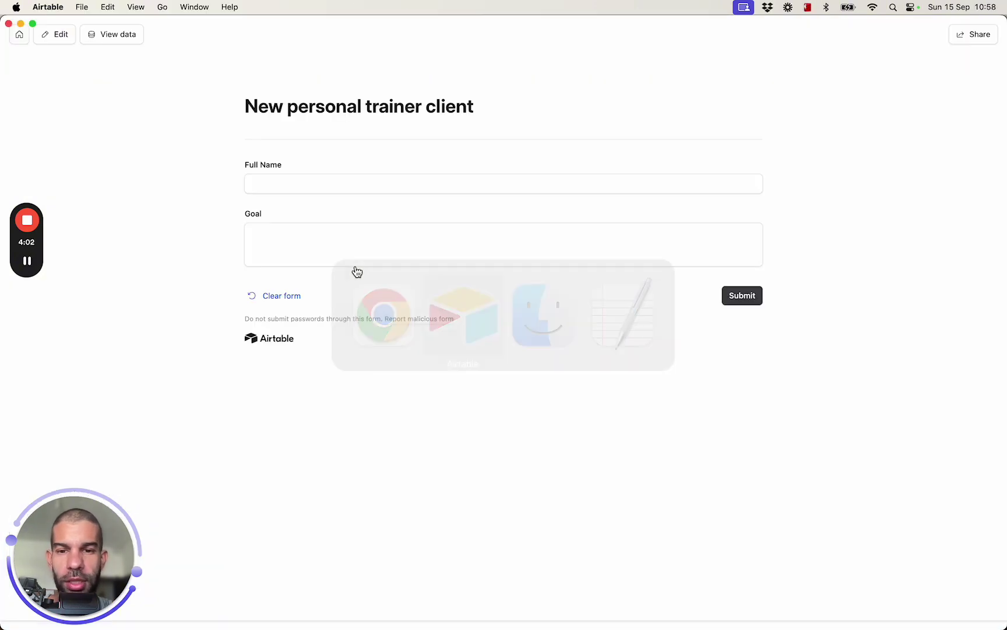
click(20, 37)
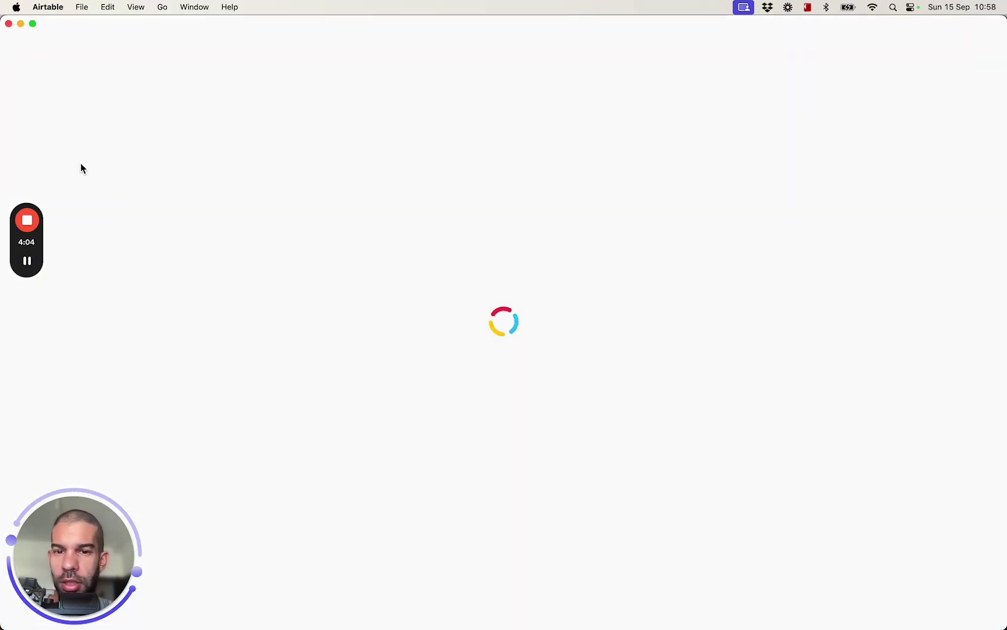
Open the Test Base and delete the three empty records from the clients grid
click(111, 198)
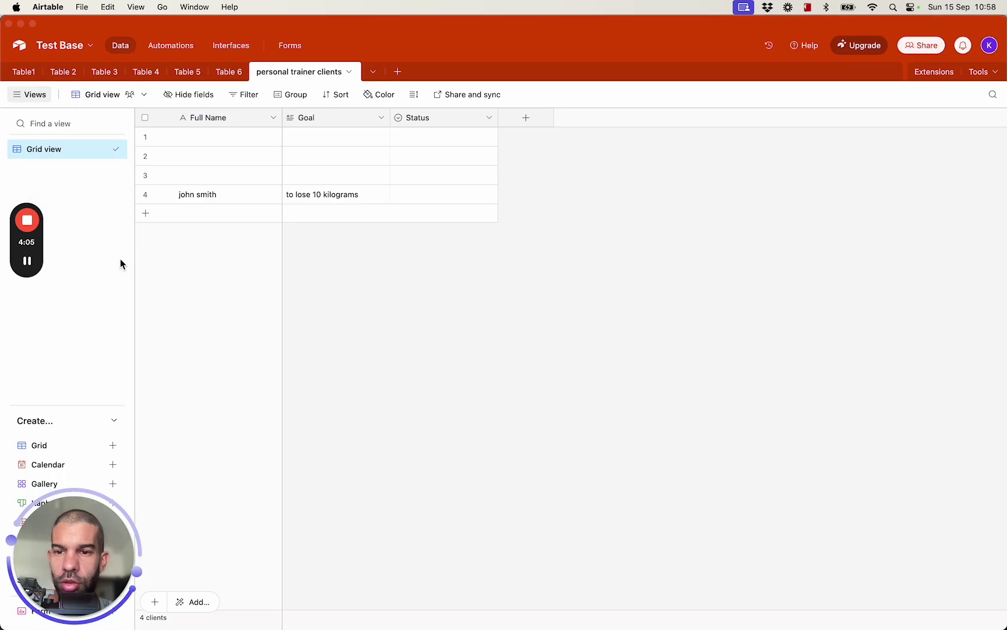
click(146, 137)
shift+click(145, 175)
right_click(179, 170)
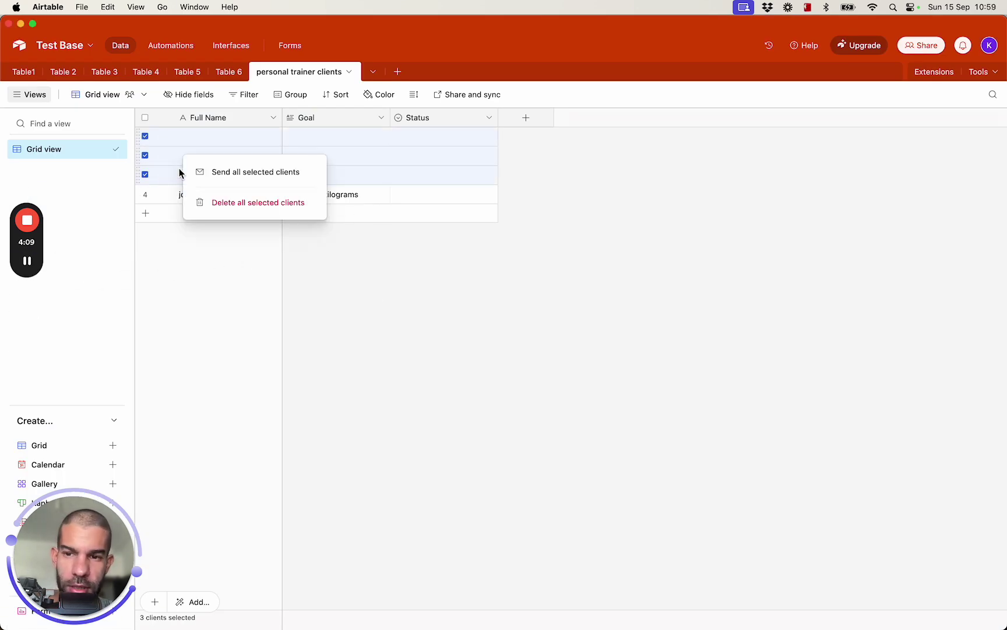
click(225, 202)
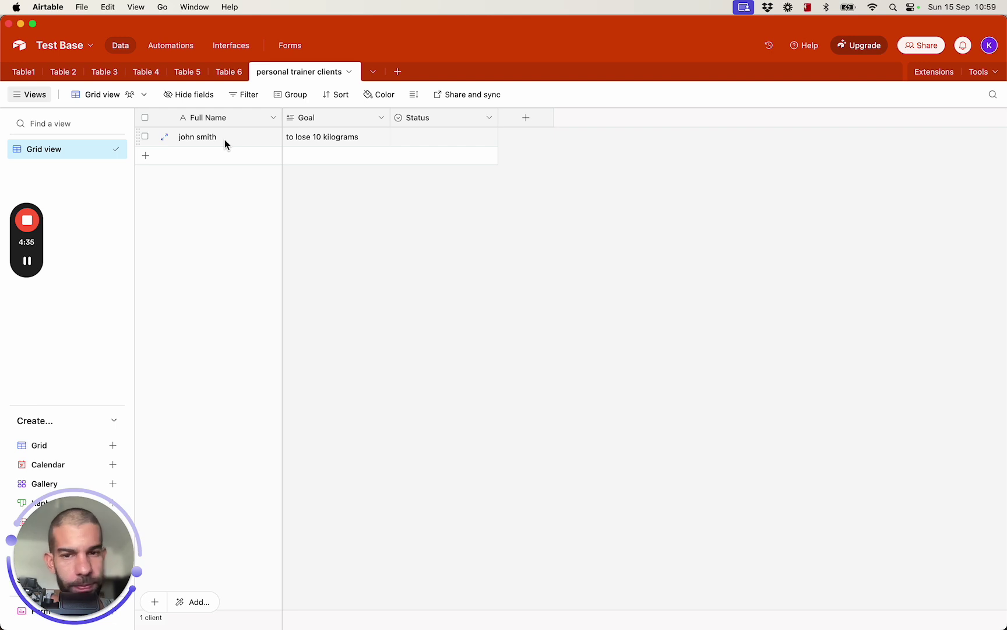
Insert a Button-type field named Client Confirmed to the left of Status
right_click(418, 119)
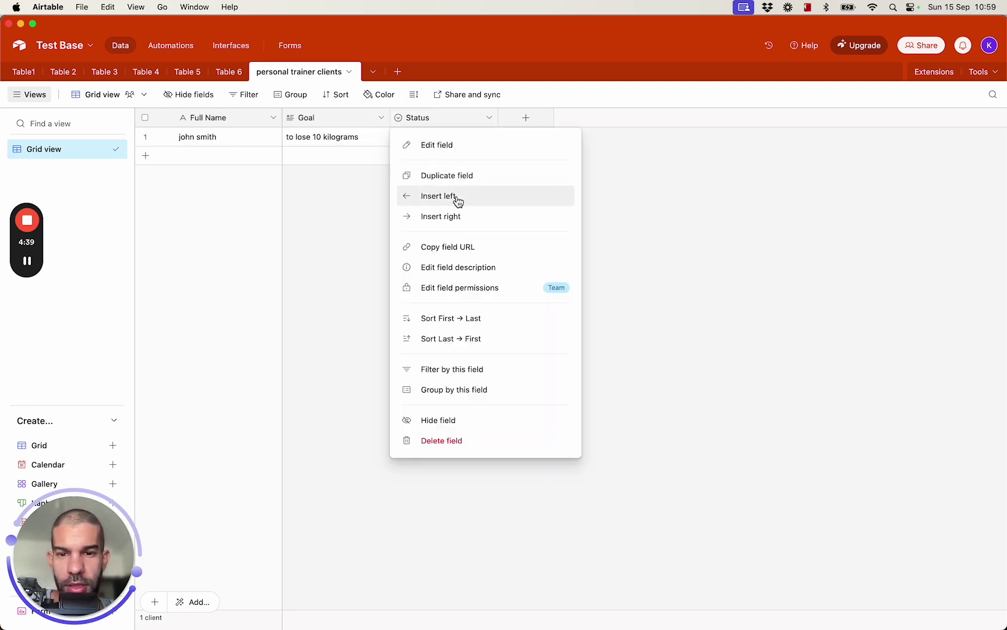
click(456, 196)
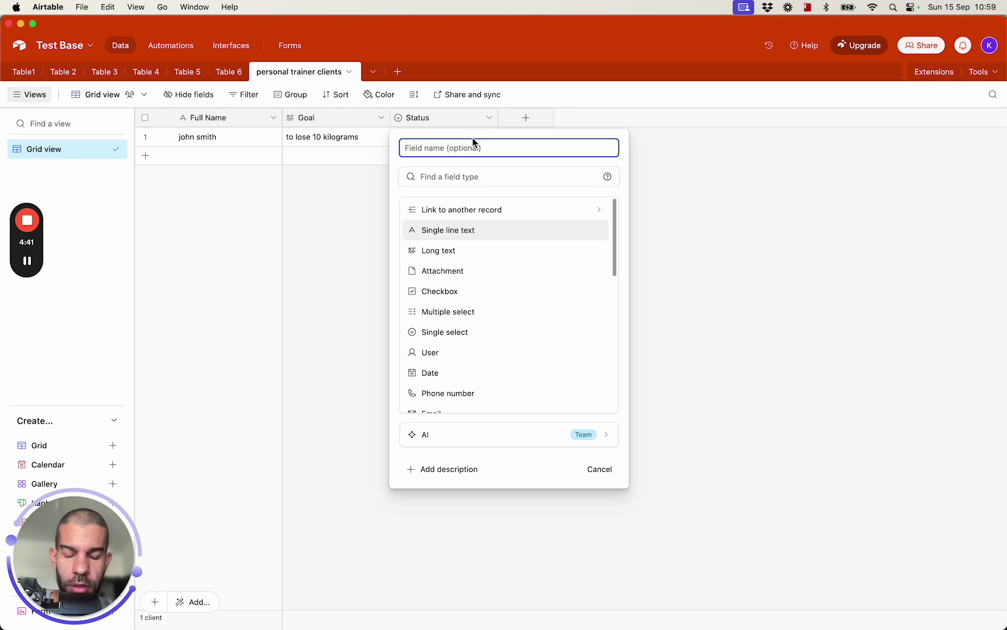
text(Cli)
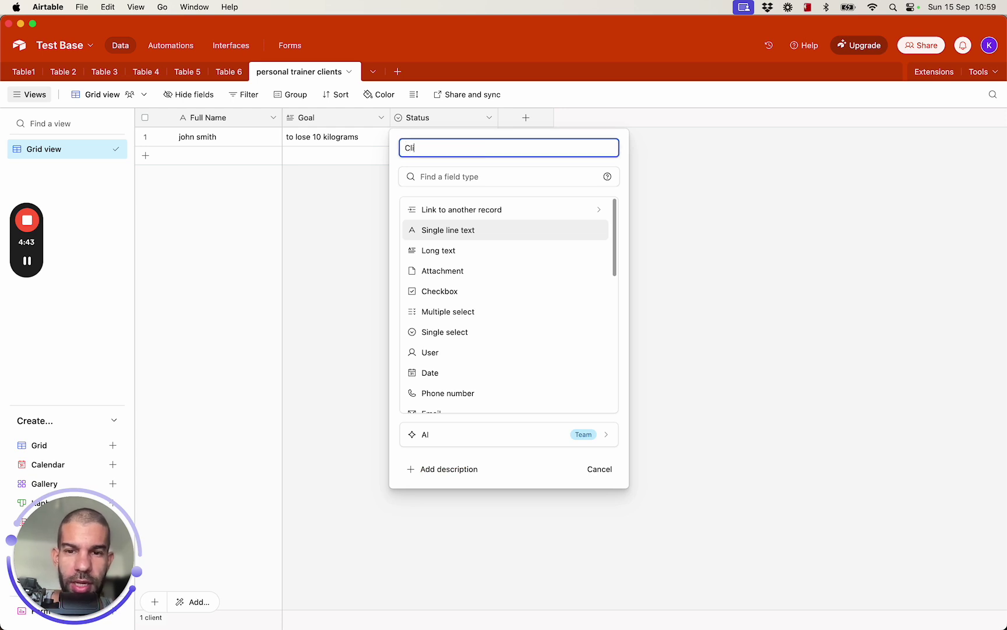
text(ent Confirmed)
key(Tab)
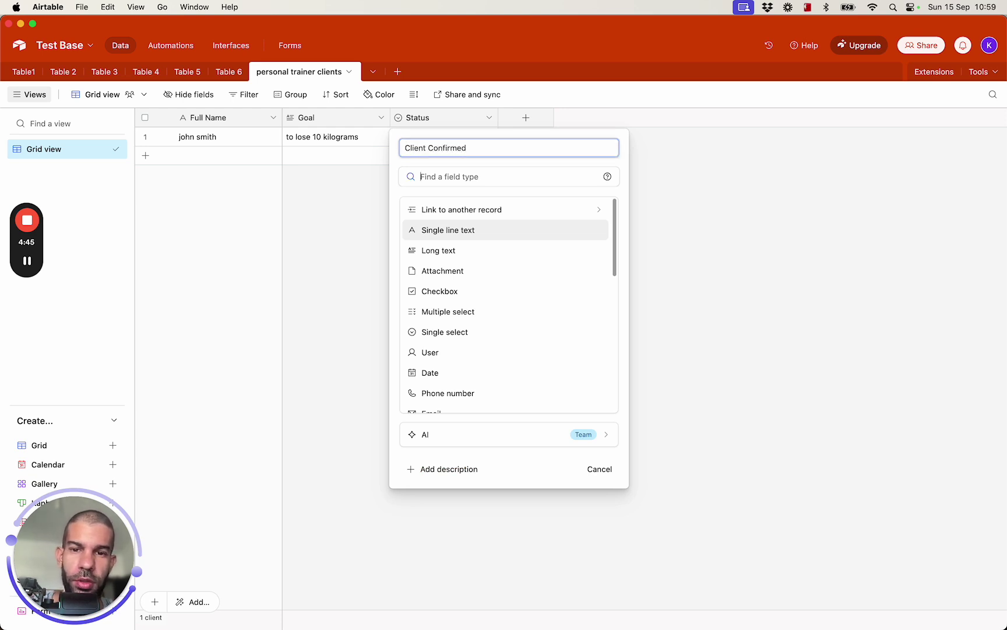
text(button)
click(463, 216)
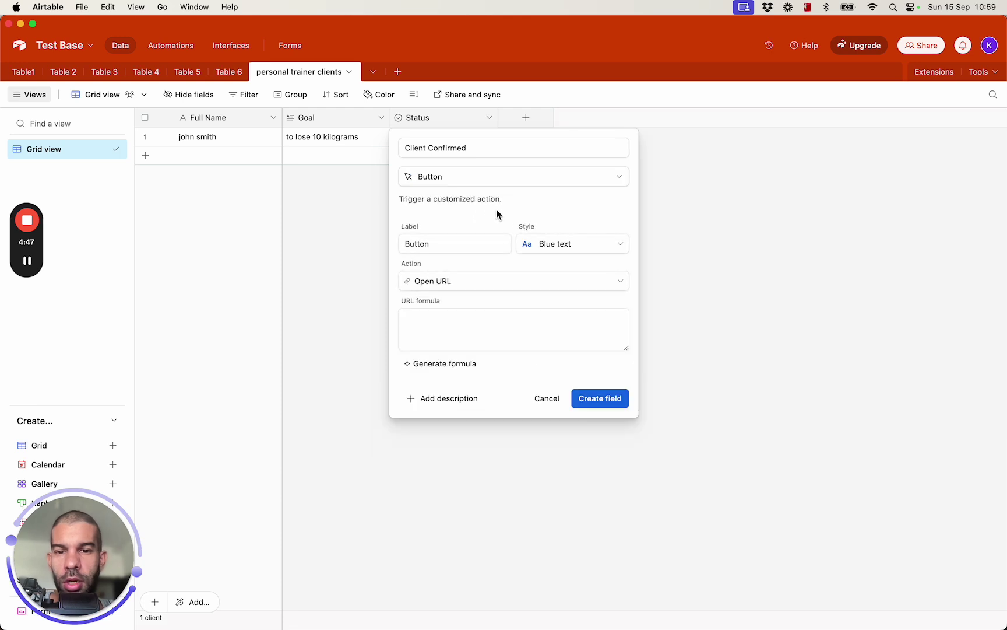
Set the button label to Client Confirmed, edit the URL formula, and create the field
triple_click(458, 155)
key(super+c)
click(446, 245)
key(super+a)
key(super+v)
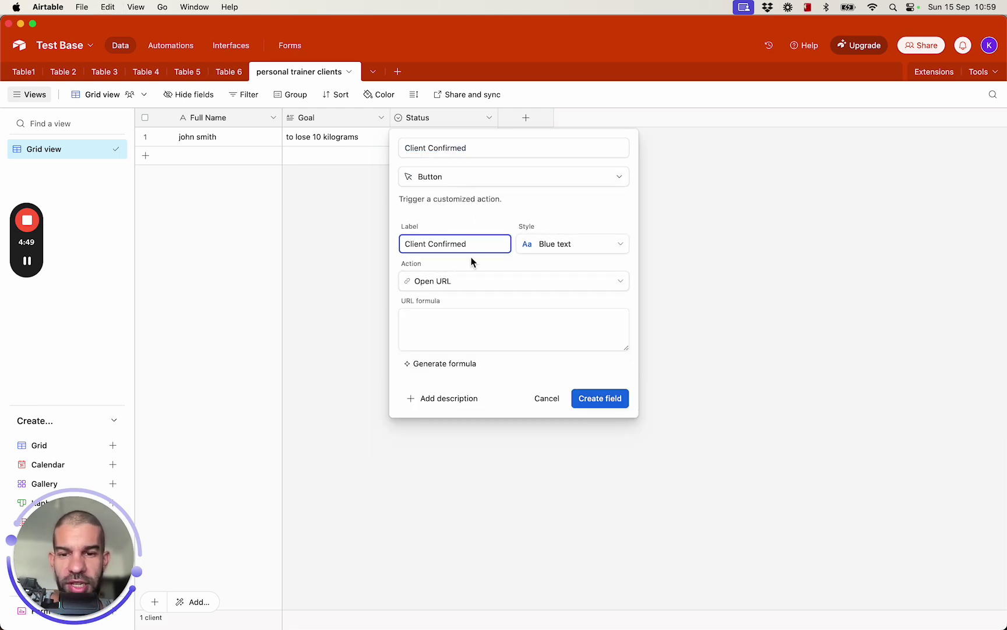
click(499, 327)
text(")
click(595, 421)
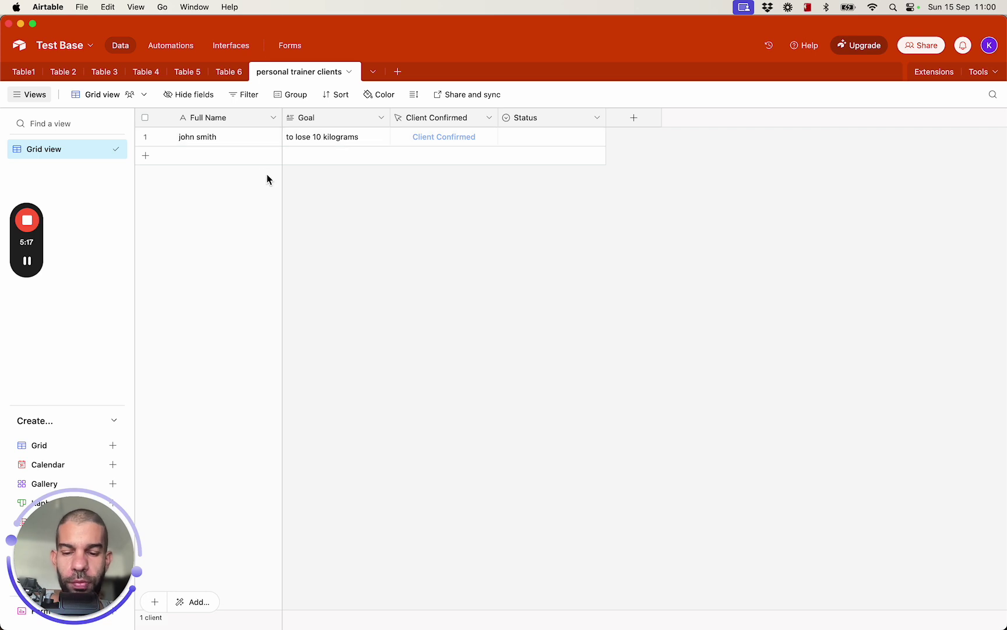
key(super+shift+d)
mouse_move(366, 305)
mouse_down()
mouse_move(366, 330)
mouse_move(395, 302)
mouse_move(481, 285)
mouse_up()
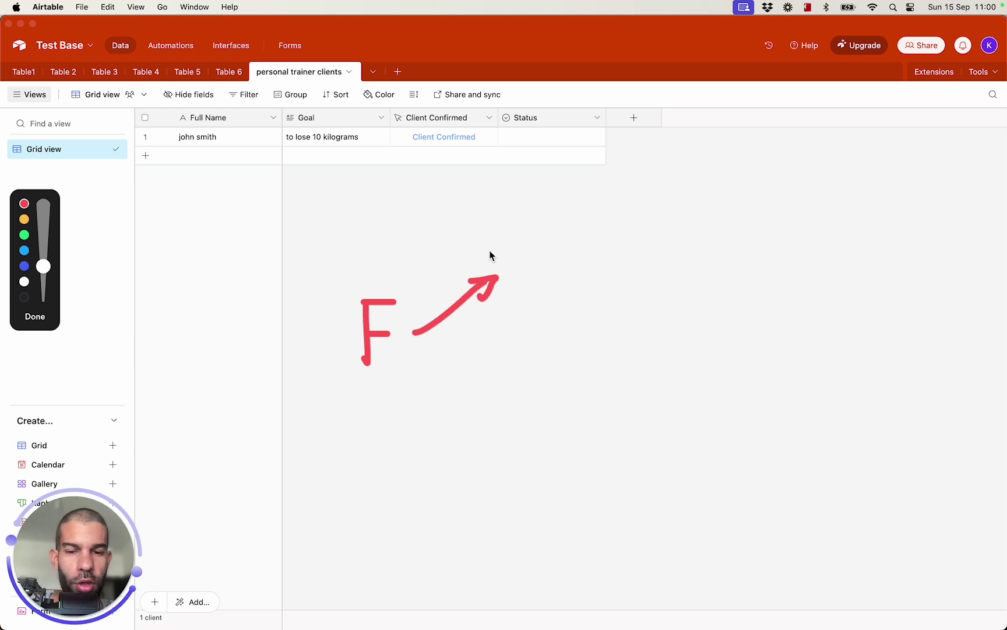
mouse_move(545, 254)
mouse_down()
mouse_move(506, 257)
mouse_move(522, 300)
mouse_move(603, 234)
mouse_move(516, 265)
mouse_up()
mouse_move(689, 246)
mouse_down()
mouse_move(666, 317)
mouse_move(695, 297)
mouse_move(724, 296)
mouse_up()
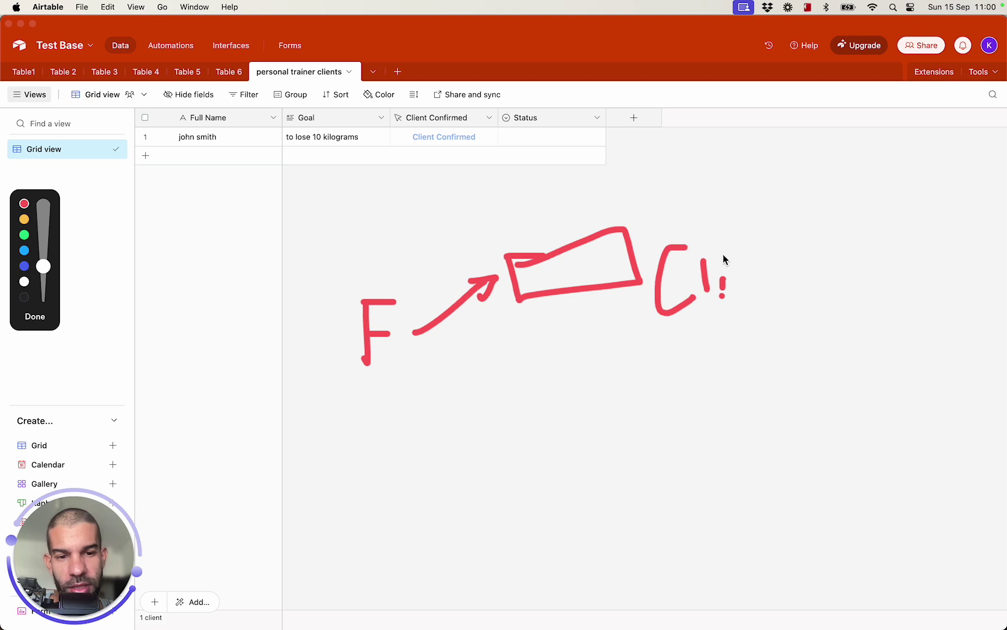
drag(738, 285, 762, 286)
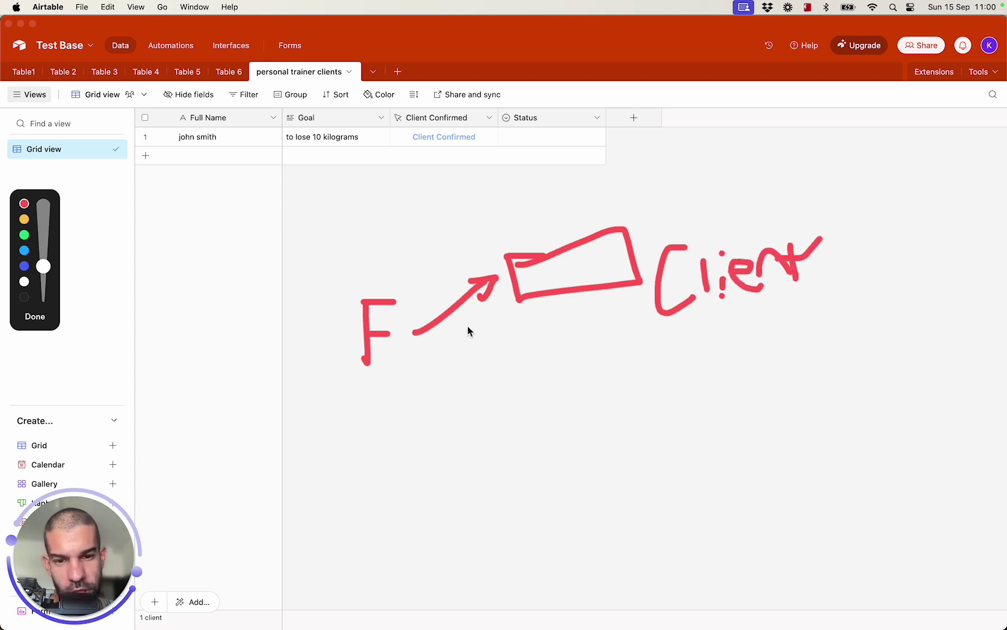
mouse_move(485, 357)
mouse_down()
mouse_move(614, 401)
mouse_move(604, 427)
mouse_up()
mouse_move(736, 378)
mouse_down()
mouse_move(638, 400)
mouse_move(726, 472)
mouse_move(758, 382)
mouse_move(765, 442)
mouse_up()
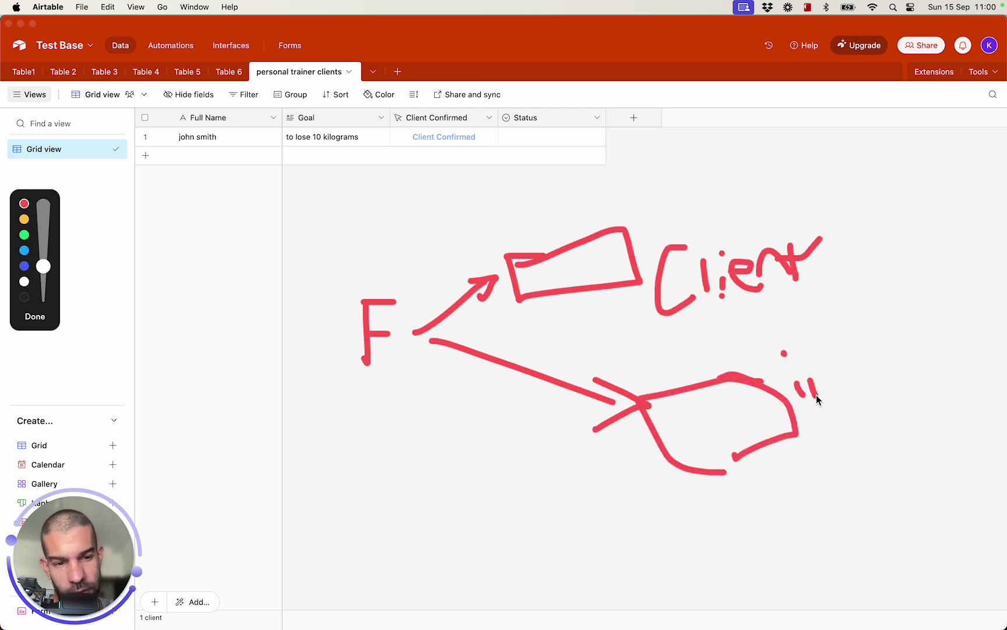
mouse_move(841, 357)
mouse_down()
mouse_move(880, 439)
mouse_move(896, 396)
mouse_move(932, 387)
mouse_up()
click(907, 384)
mouse_move(253, 123)
mouse_down()
mouse_move(258, 146)
mouse_move(348, 104)
mouse_move(254, 129)
mouse_move(278, 153)
mouse_move(360, 163)
mouse_up()
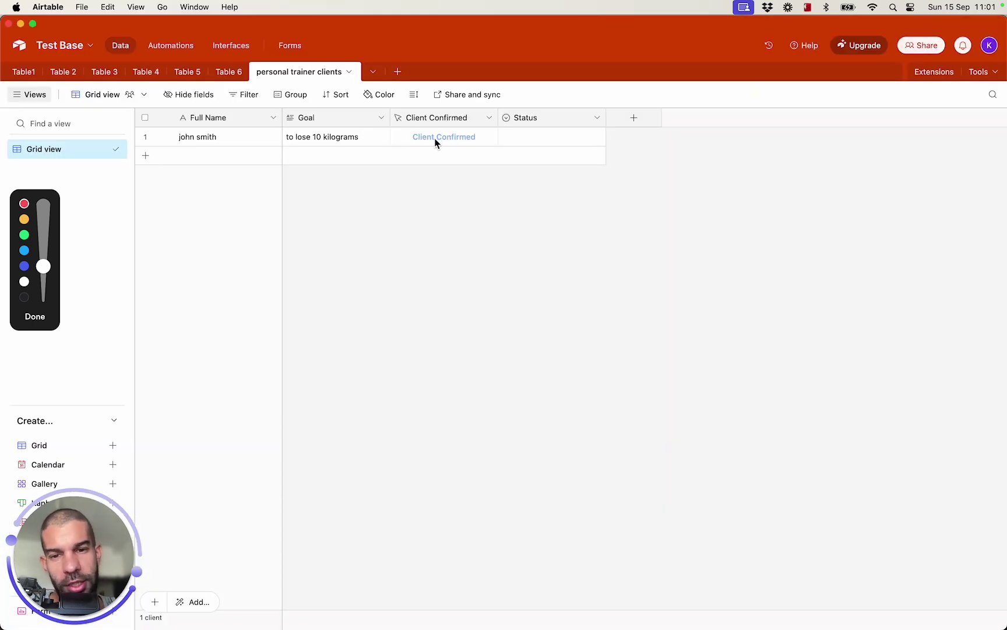
drag(416, 145, 473, 144)
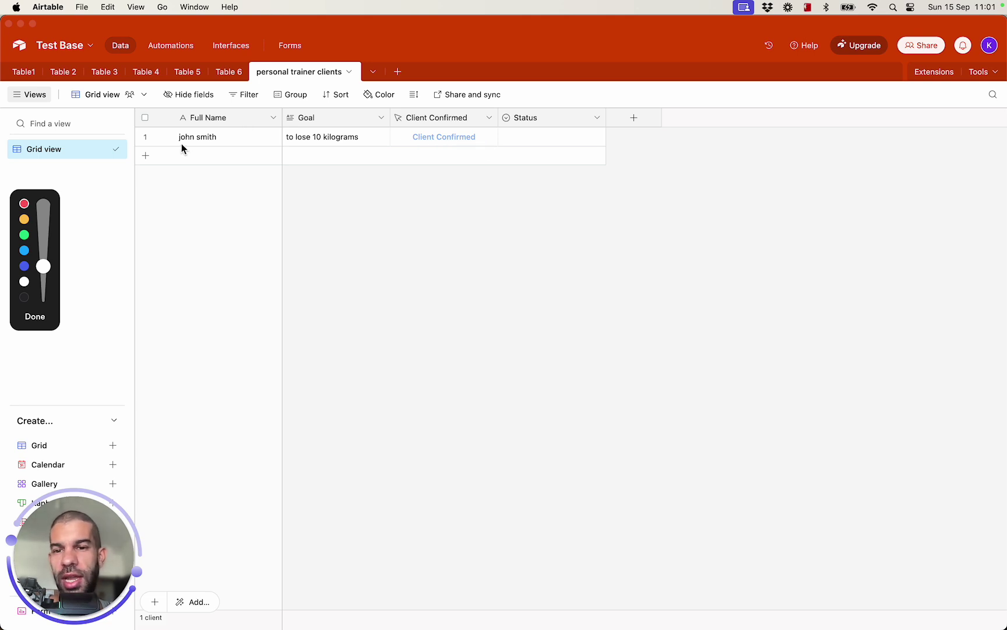
drag(169, 143, 226, 144)
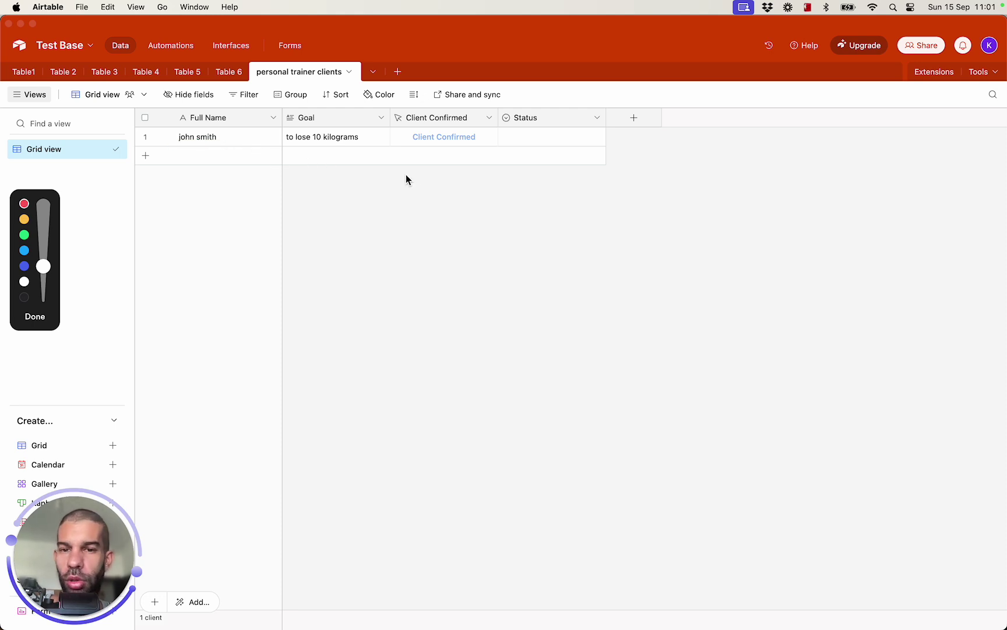
key(Escape)
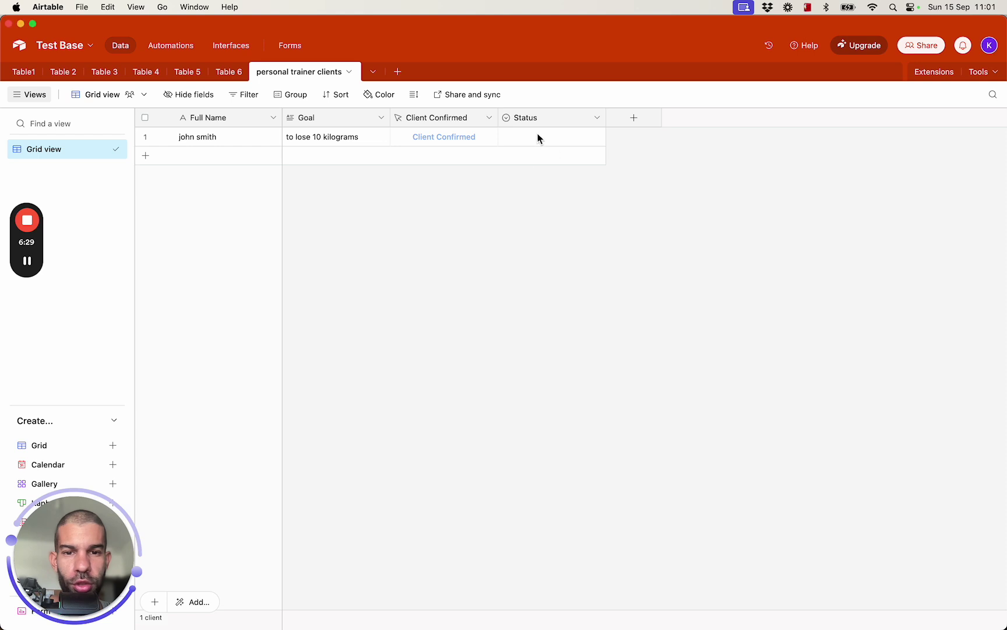
Open the first client's Status options and dismiss them without choosing one
click(554, 138)
click(555, 139)
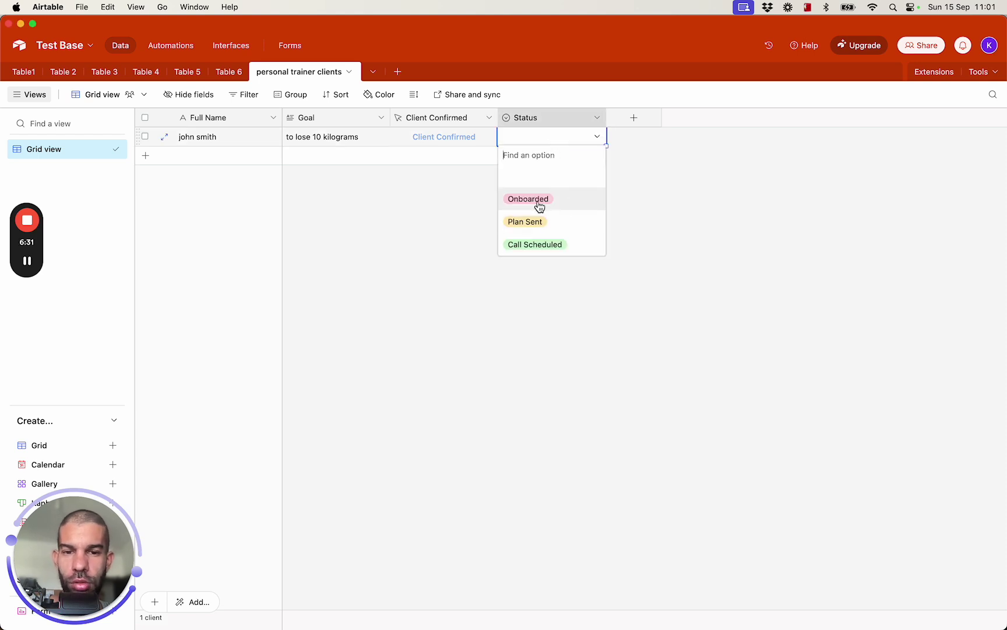
click(575, 296)
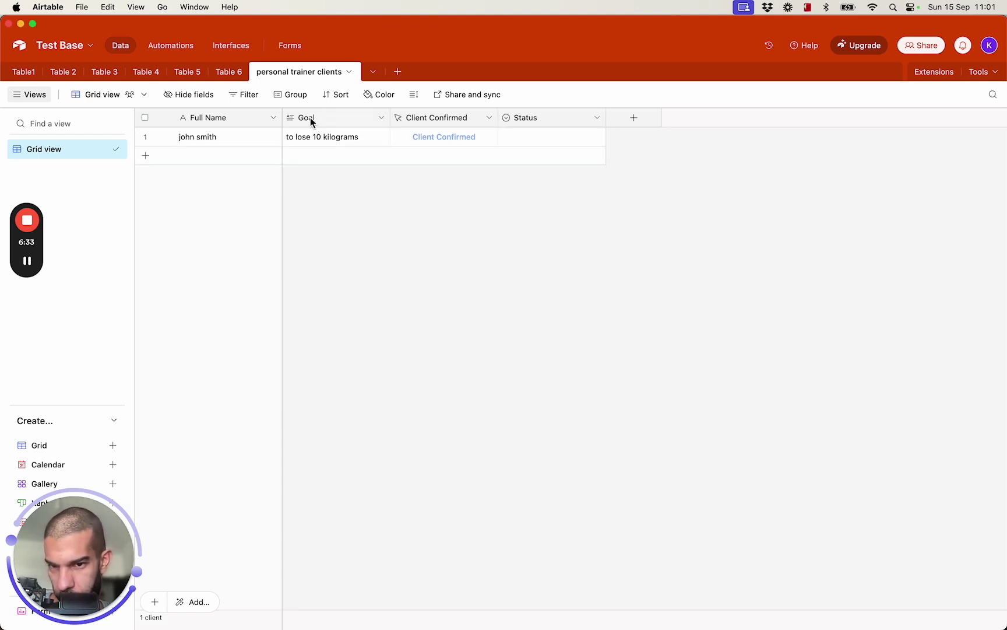
Insert an Email-type field named Email to the left of Goal
right_click(309, 118)
click(357, 201)
text(Email)
key(Tab)
text(email)
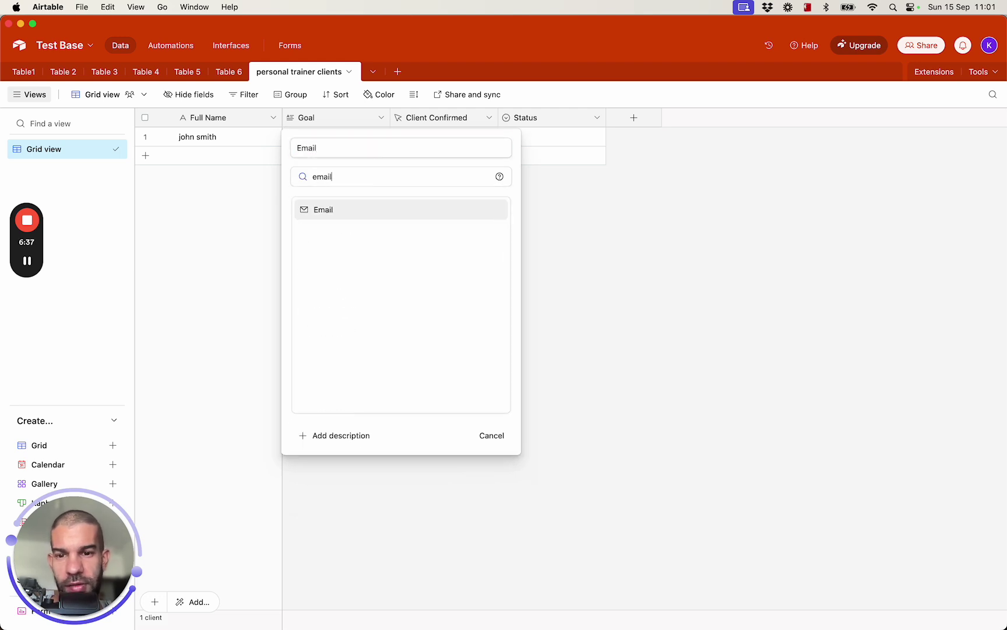
click(373, 206)
click(459, 235)
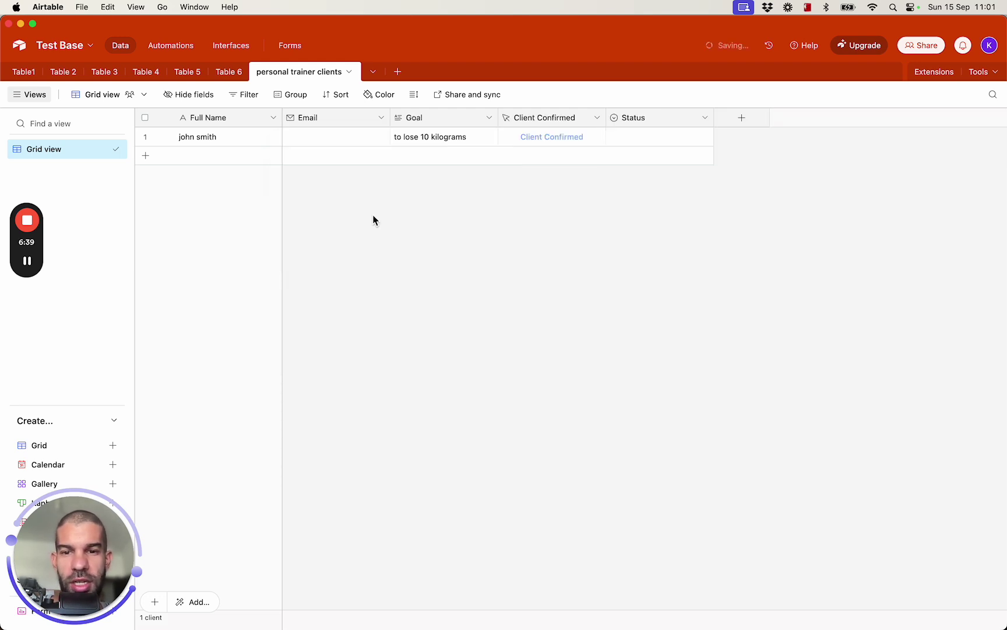
Add the Email field to the form, drag it above Goal, and publish
key(super+Tab)
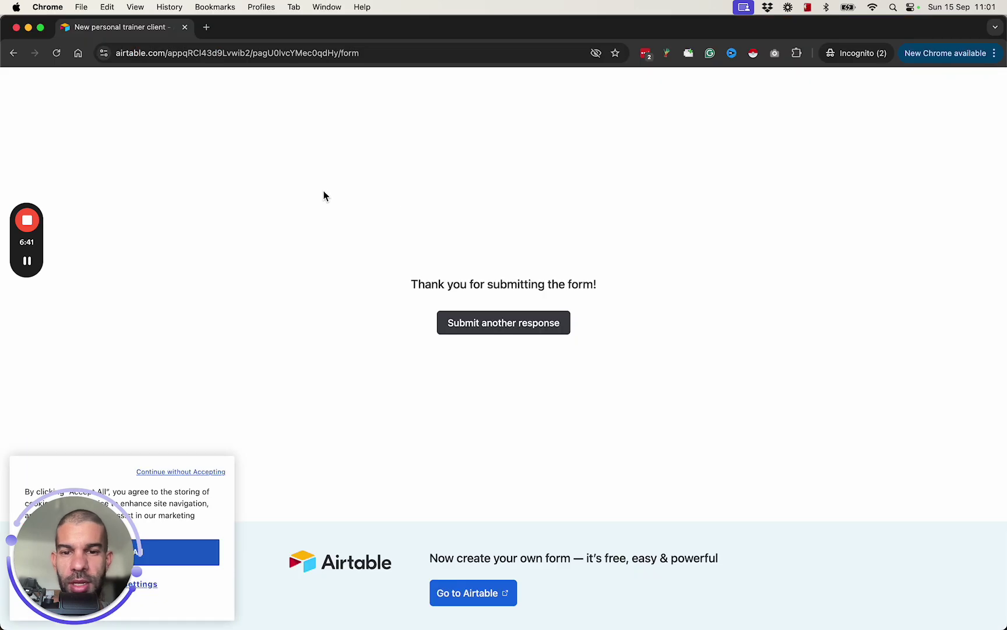
key(super+Tab)
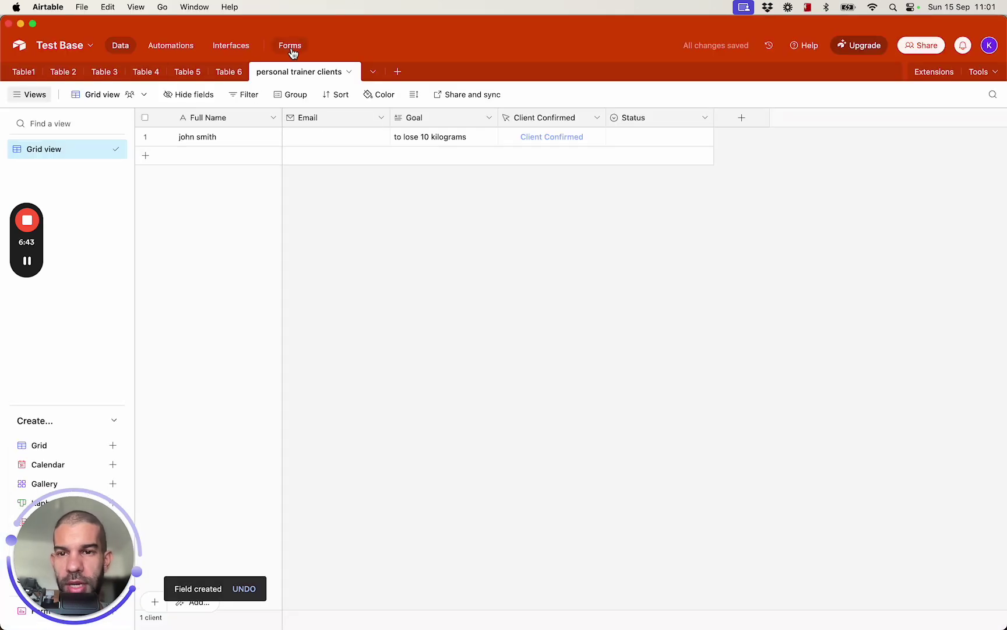
click(290, 47)
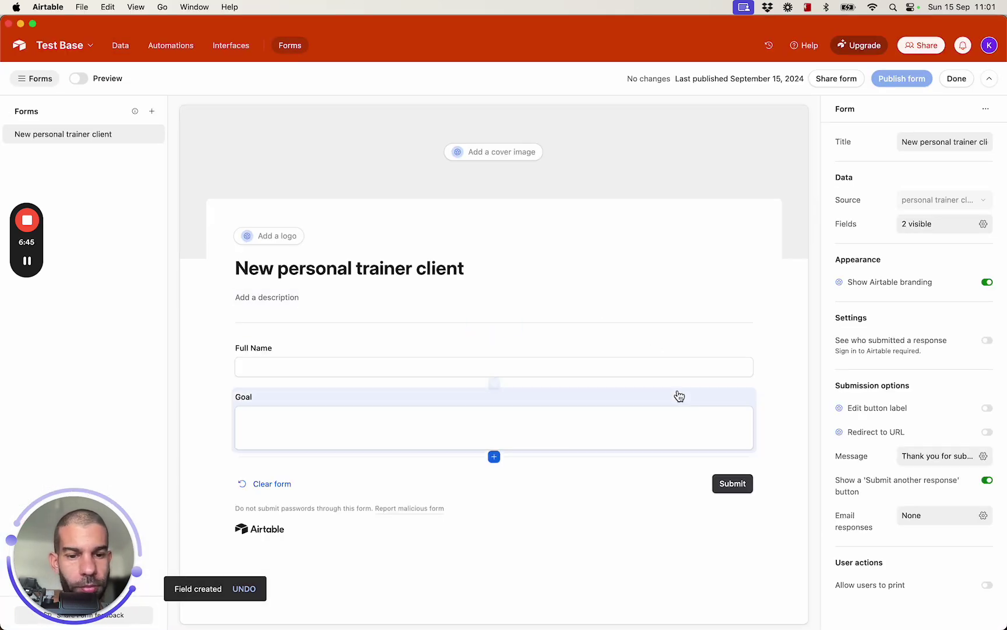
click(494, 457)
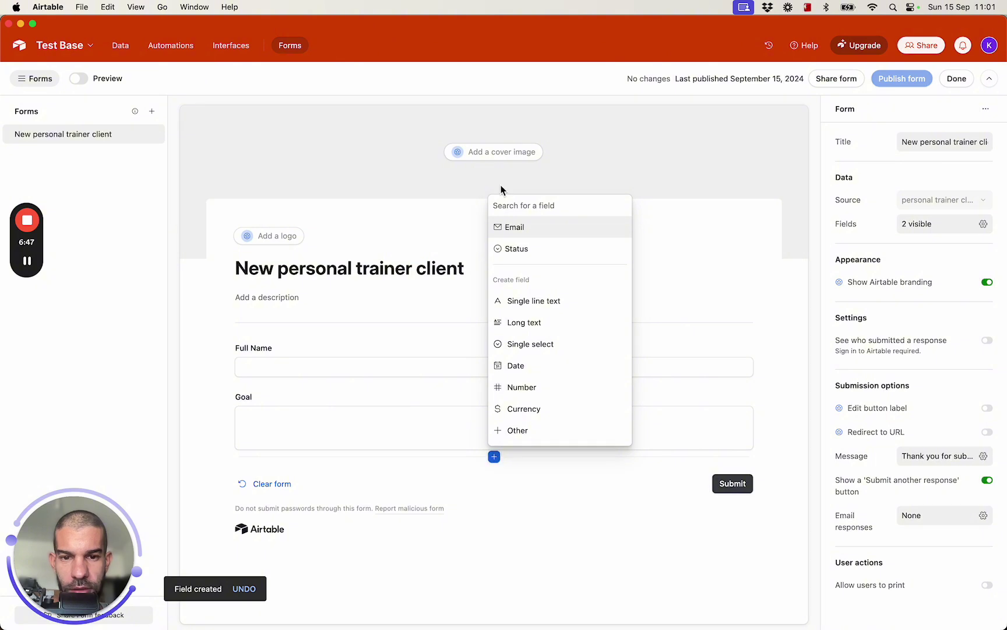
click(524, 228)
drag(607, 461, 602, 383)
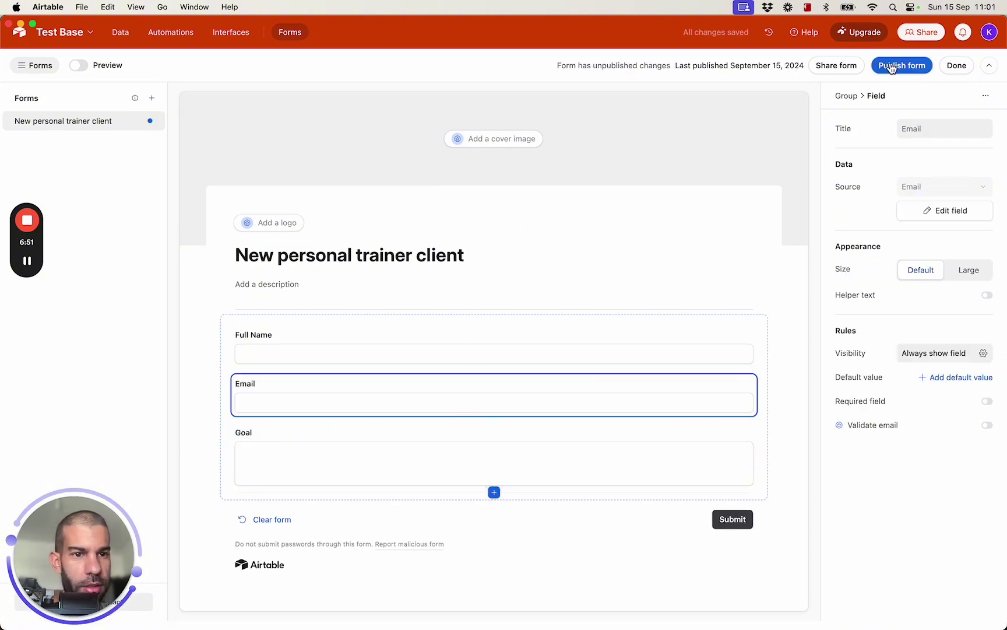
click(897, 64)
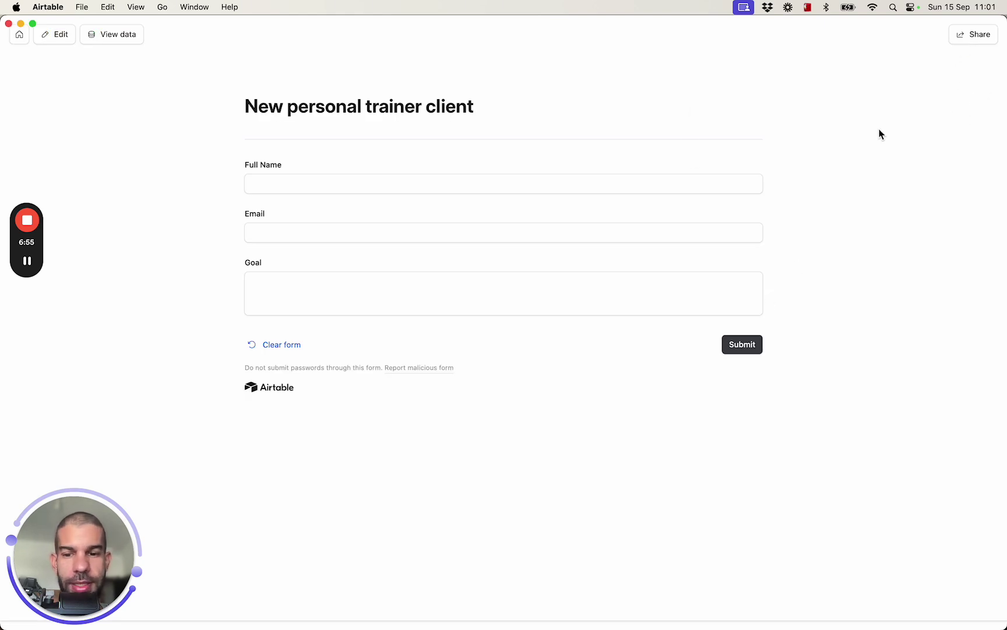
Fill in the client's full name, e-mail address and the goal 'i want to get fit' on the form
click(470, 183)
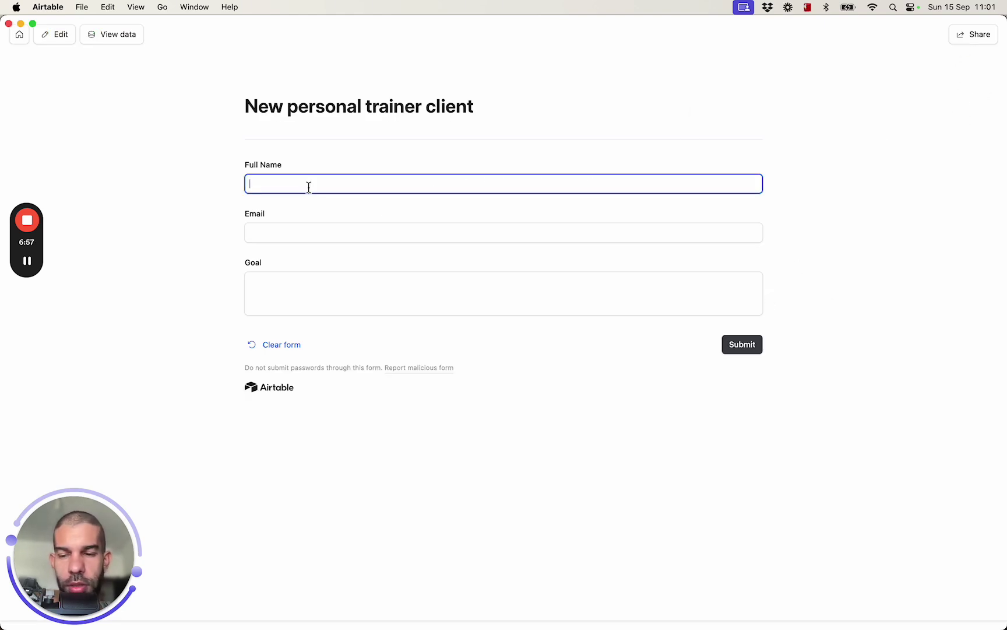
text(joson)
key(Tab)
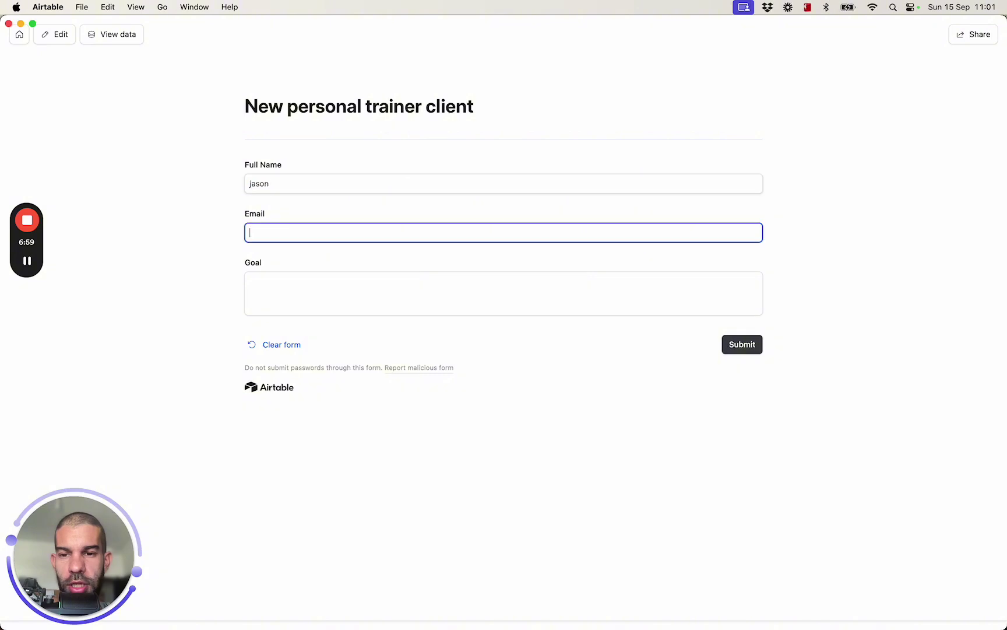
key(shift+Tab)
key(Right)
text(bournc)
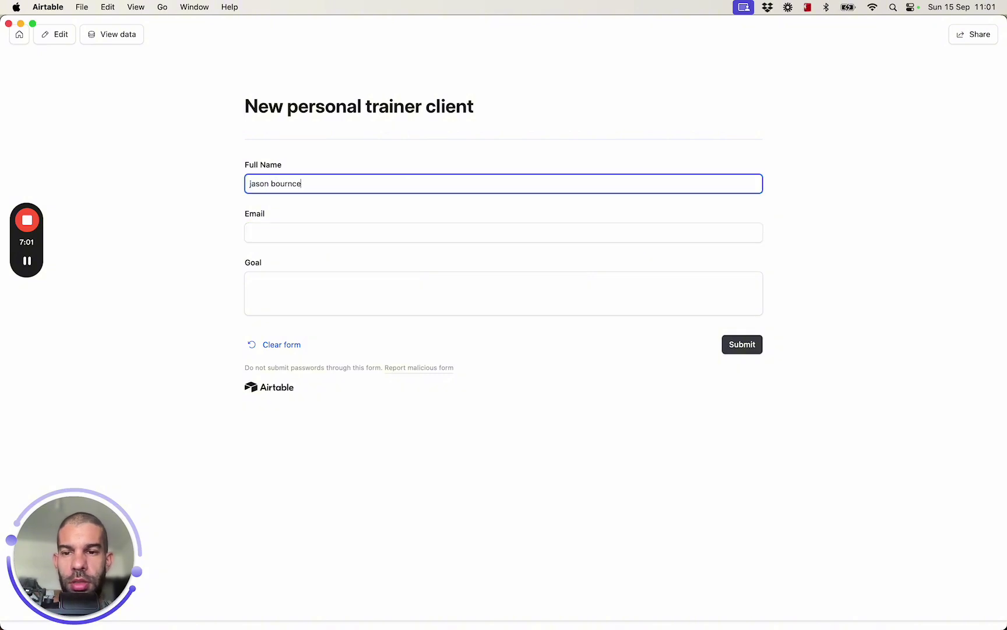
key(BackSpace)
key(BackSpace)
text(e)
text(n)
key(Tab)
key(Tab)
text(i want to get fit)
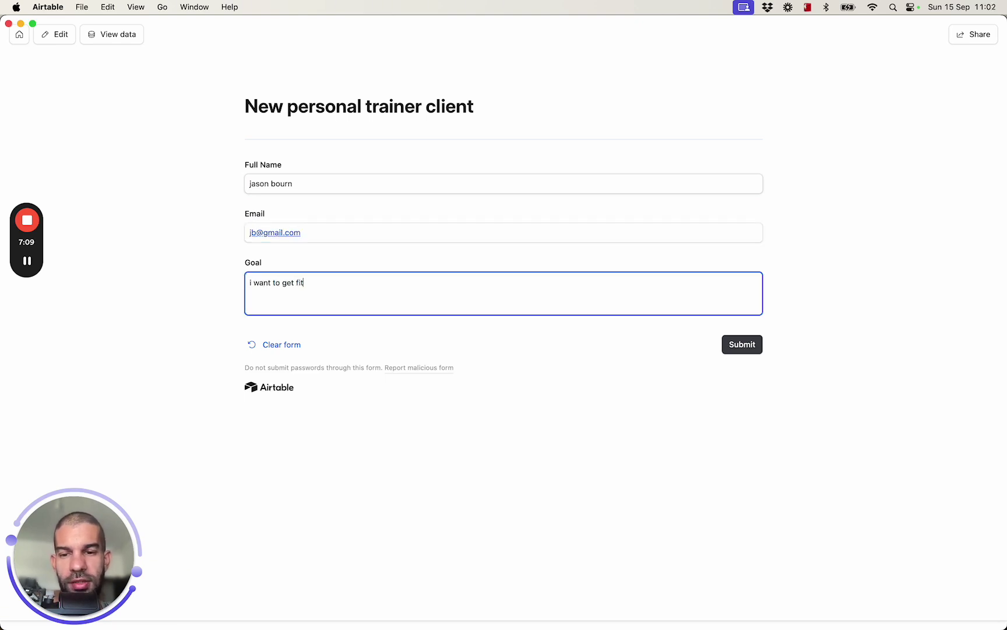
Submit the form and return from the thank-you page to the Airtable base
click(743, 346)
key(super+Tab)
key(super+Tab)
key(super+Tab)
key(super+Tab)
key(super+Tab)
click(23, 41)
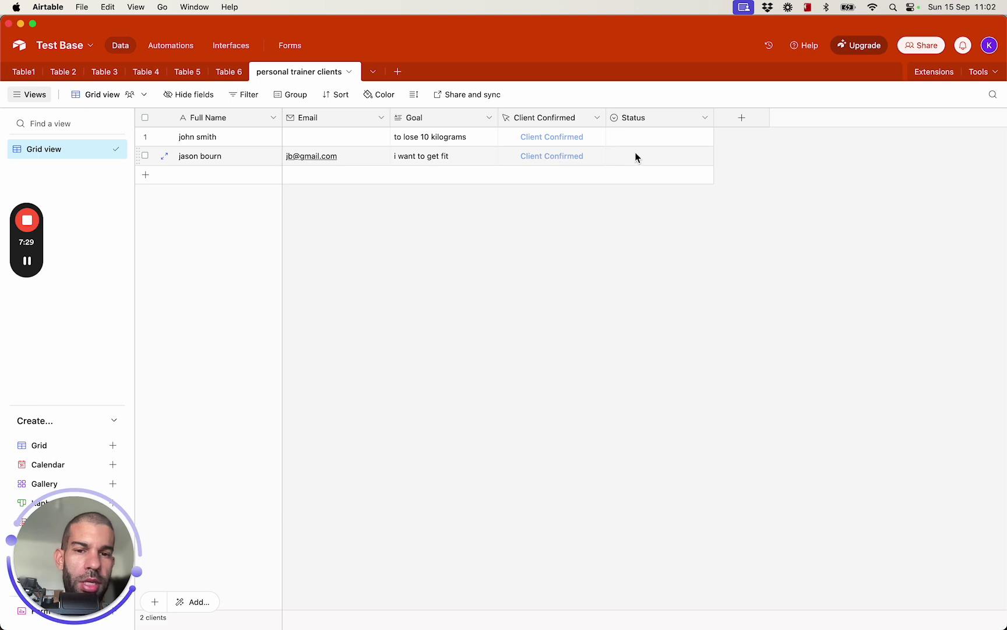
Widen the Status column and look at the new client's status options without choosing one
drag(713, 117, 781, 117)
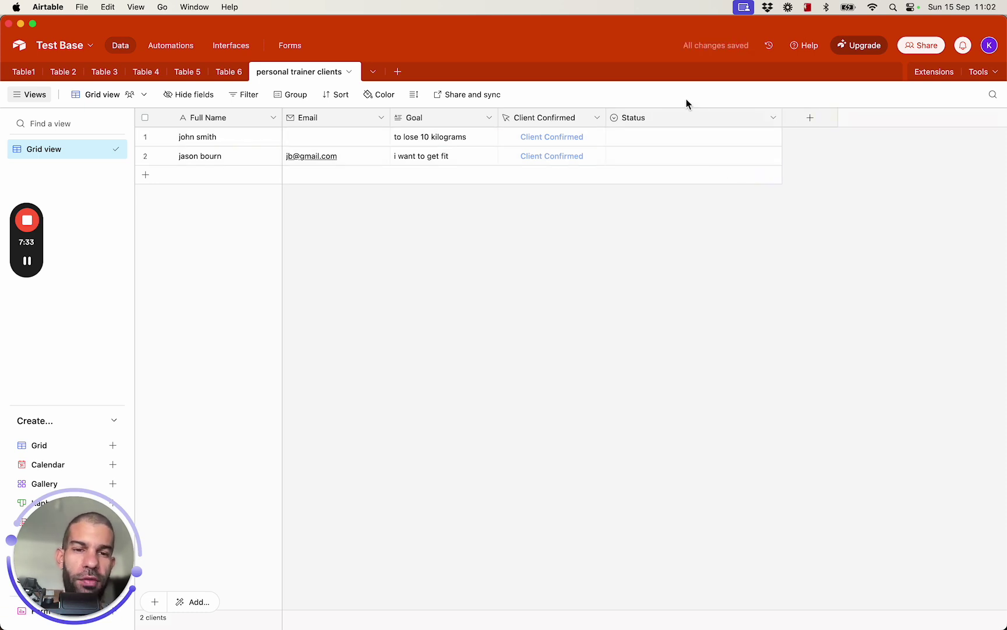
click(692, 155)
click(701, 157)
click(557, 242)
Insert a long-text field named 'Client Plan' to the left of Status
right_click(672, 118)
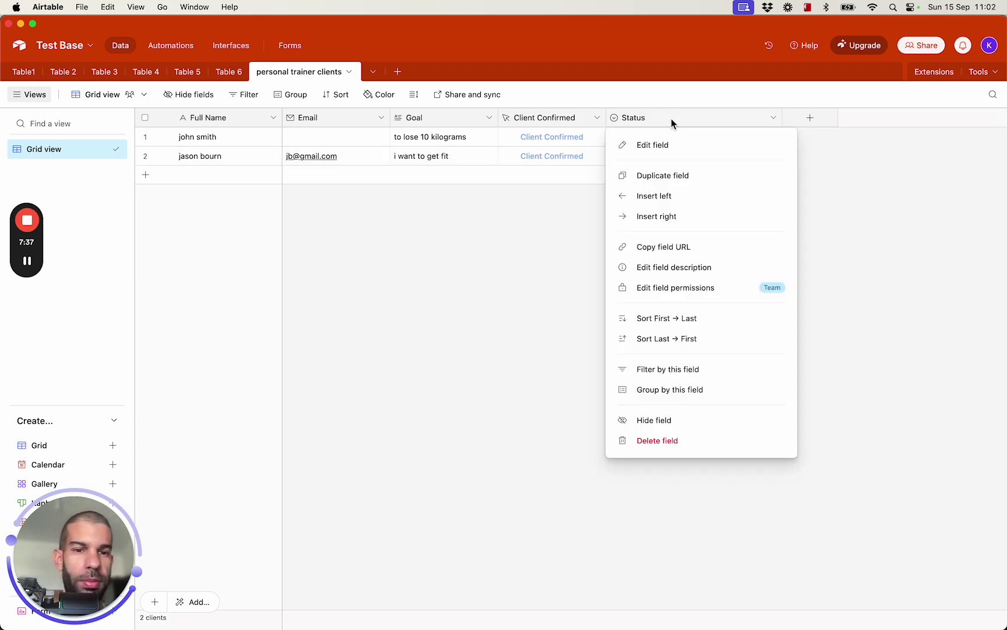
click(699, 197)
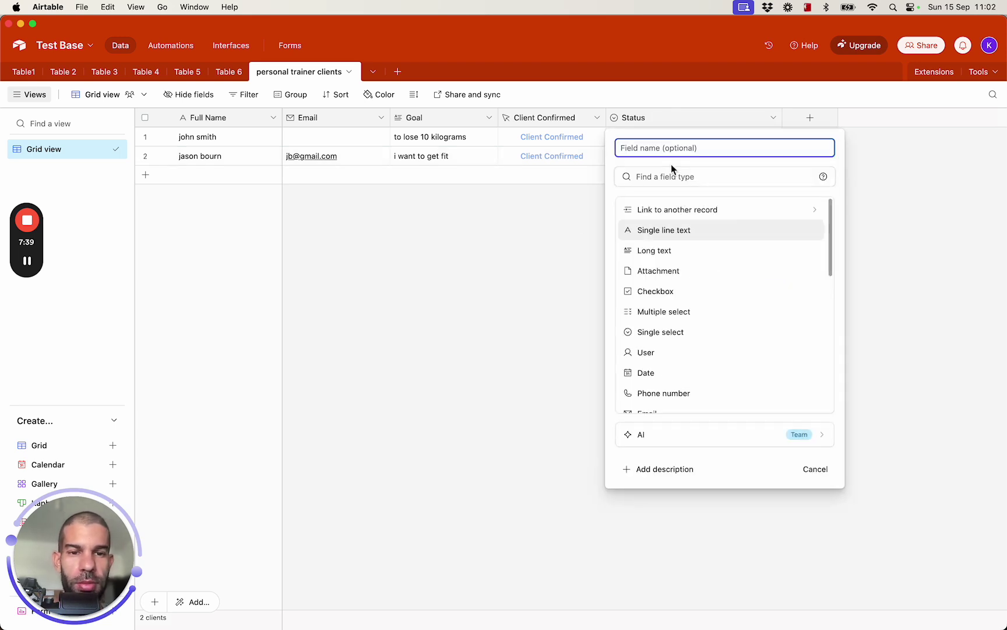
text(ClientPl)
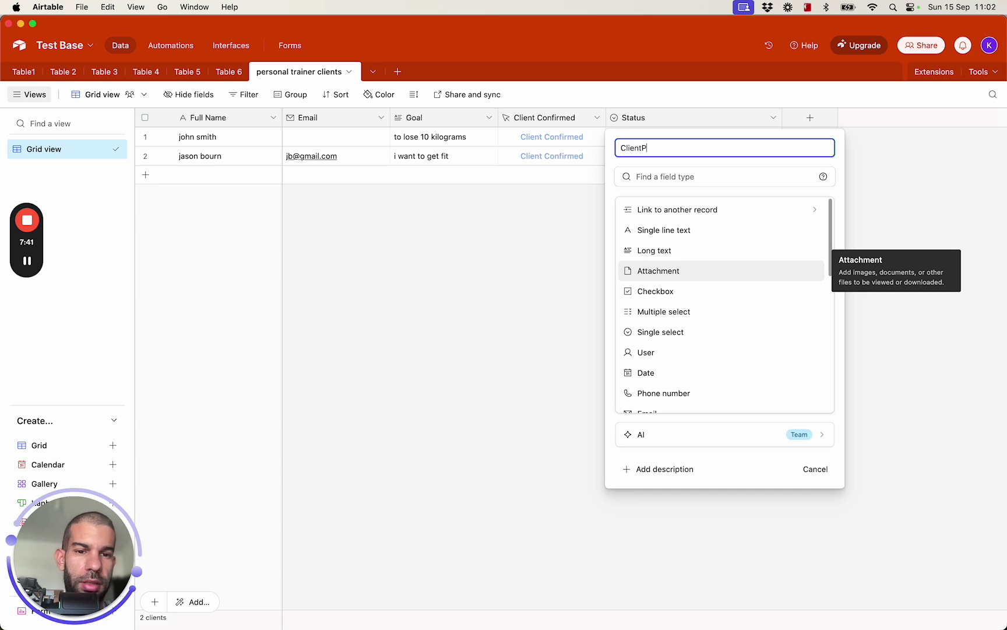
key(BackSpace)
key(BackSpace)
text(Pla n)
click(671, 251)
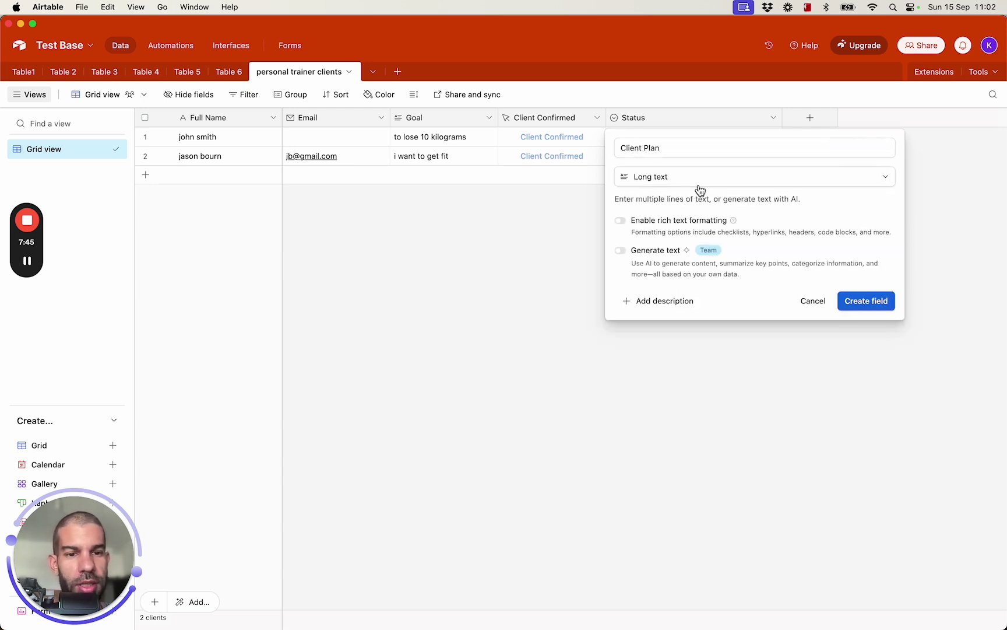
click(872, 299)
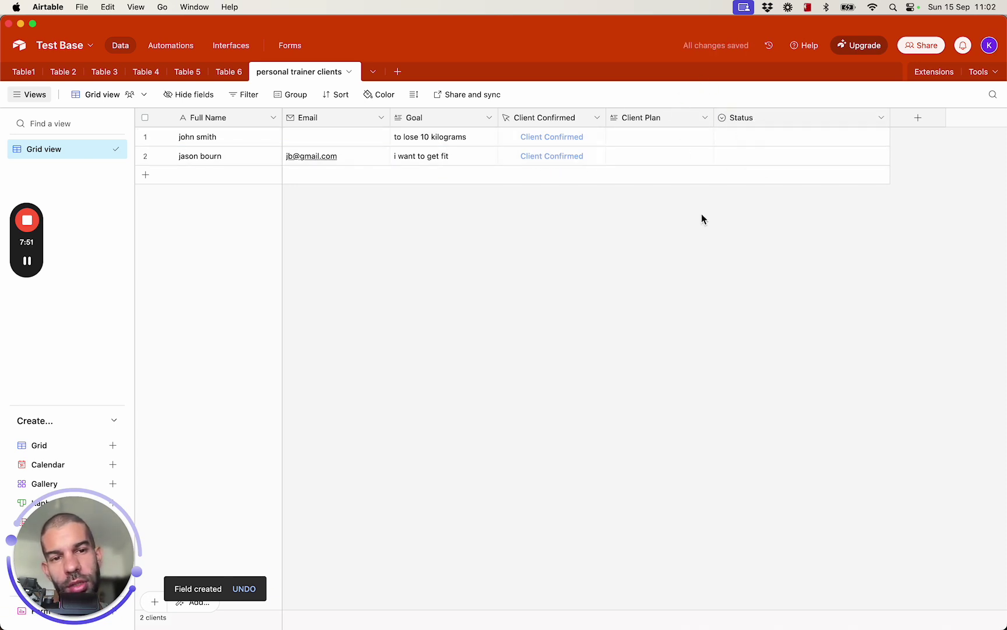
key(super+Tab)
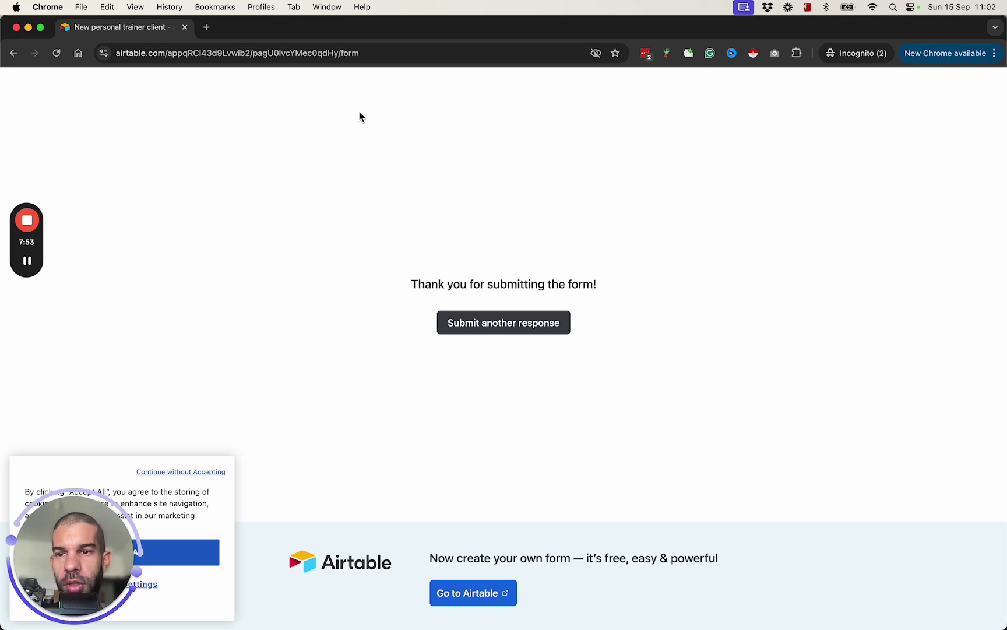
Set the first client's Status to Onboarded
key(super+Tab)
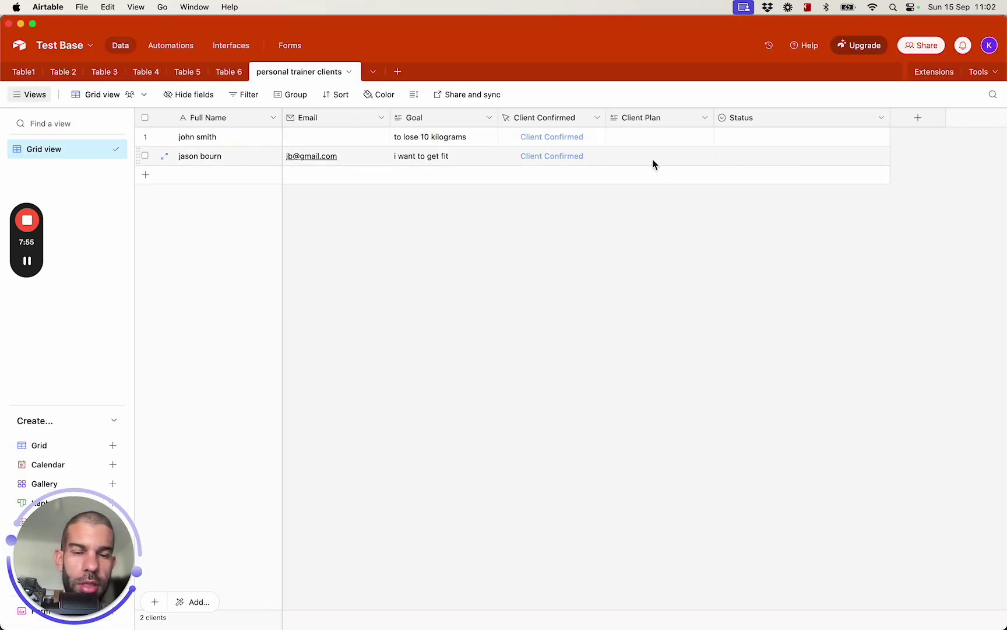
click(807, 158)
click(807, 158)
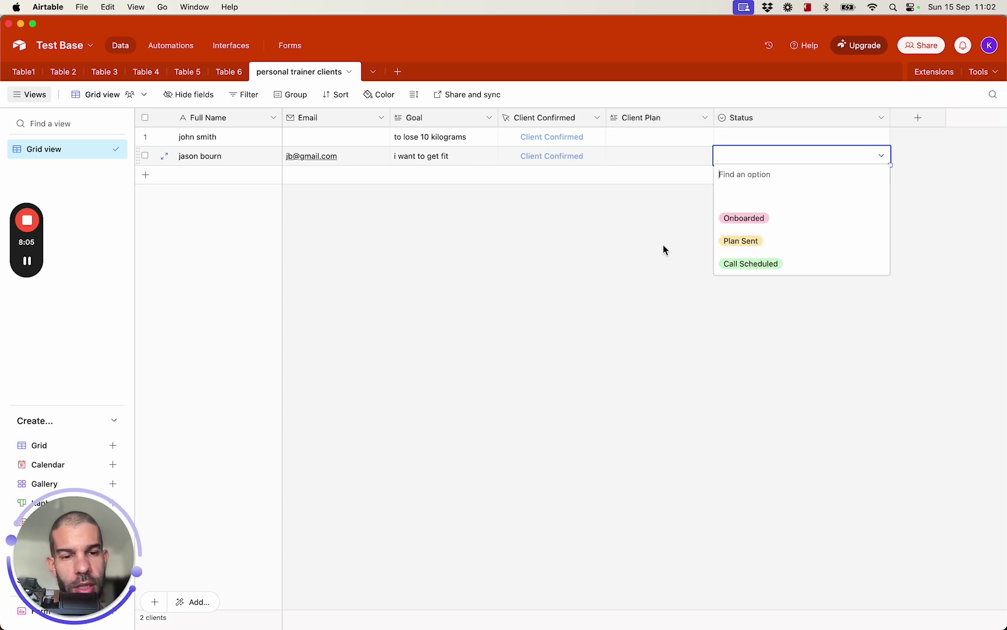
click(728, 154)
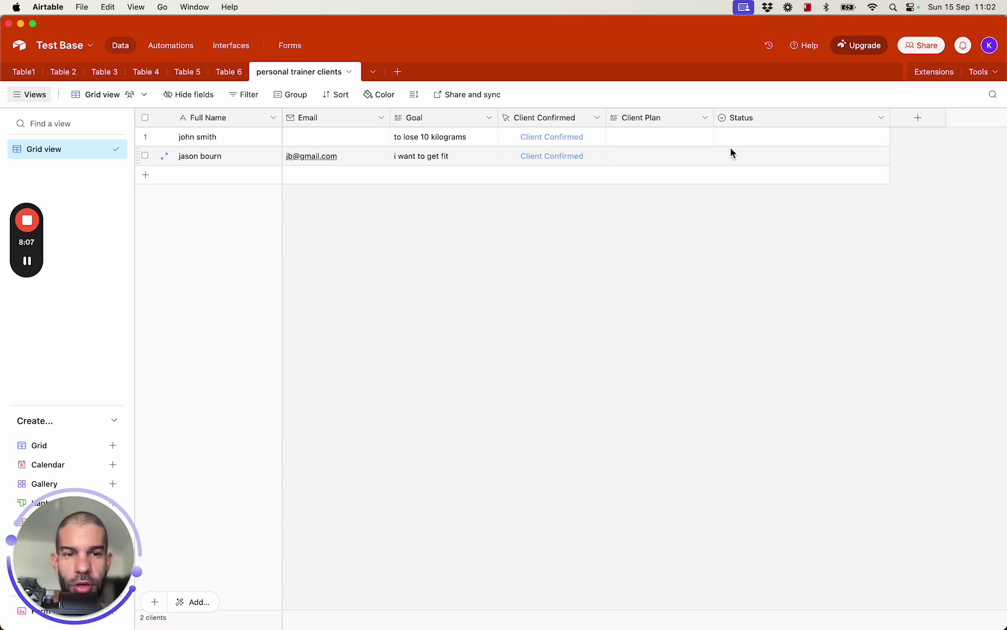
click(740, 160)
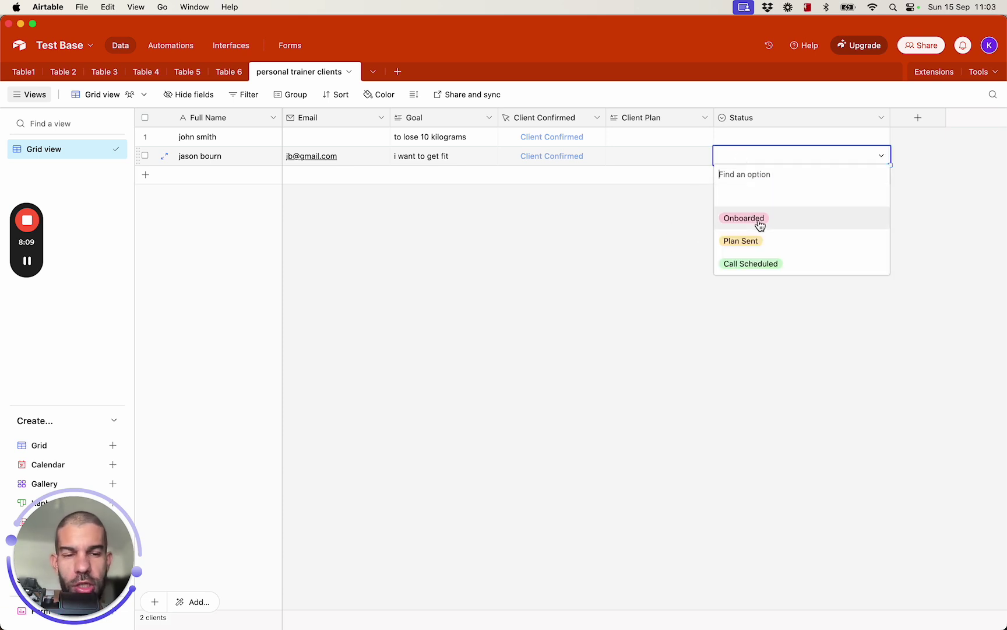
click(759, 224)
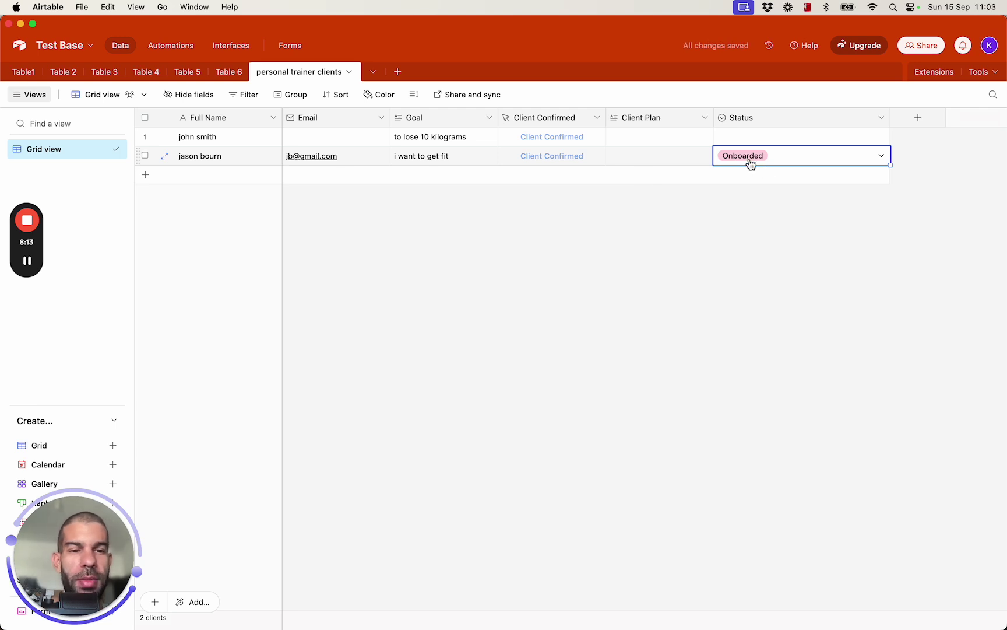
Edit the Status field: delete Onboarded, add 'Form Filled' at the top, set a default, and save
click(881, 117)
click(834, 144)
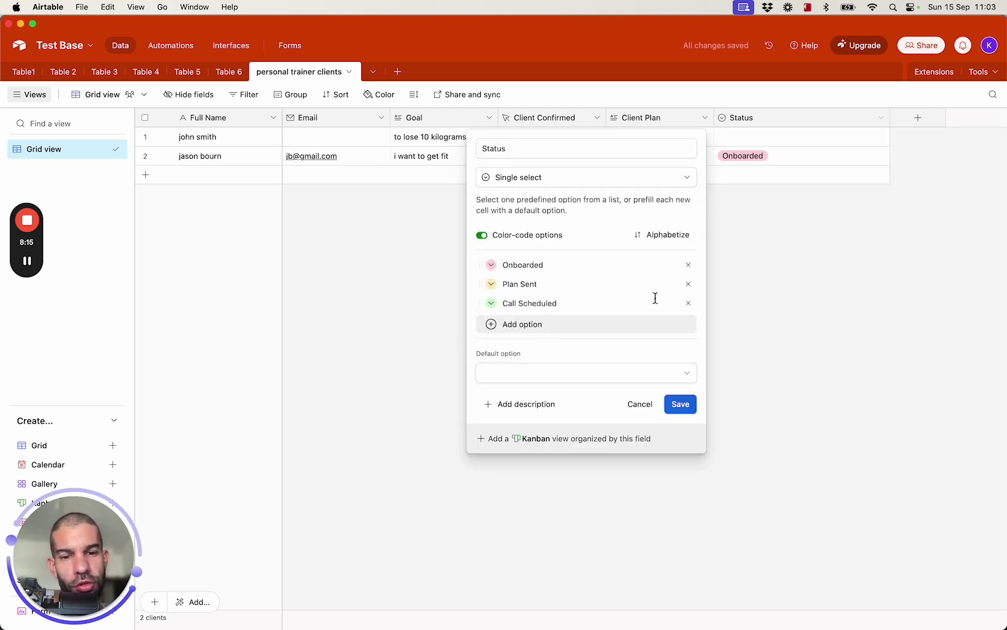
click(688, 264)
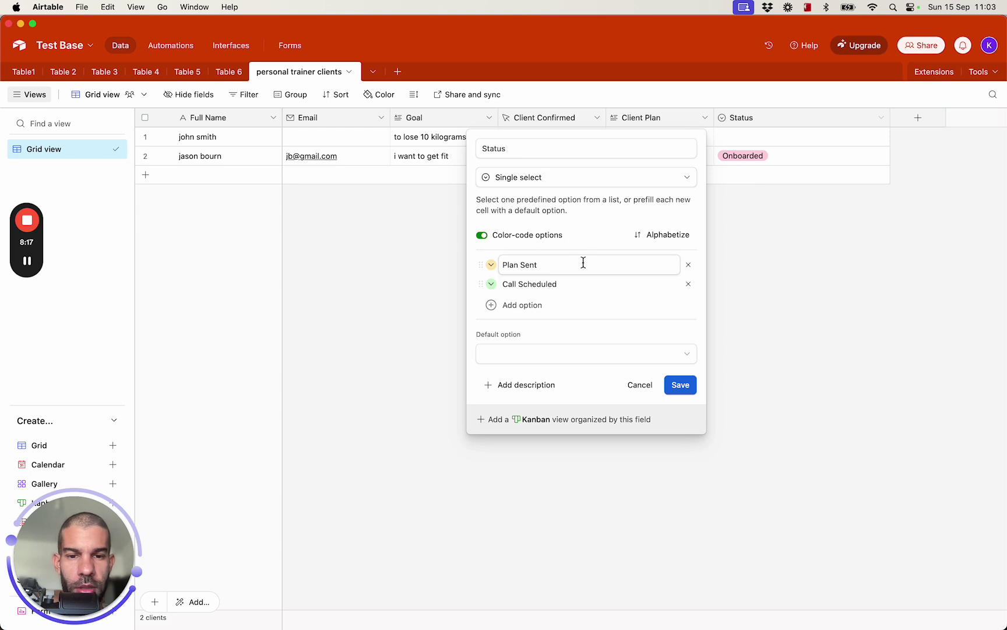
click(532, 354)
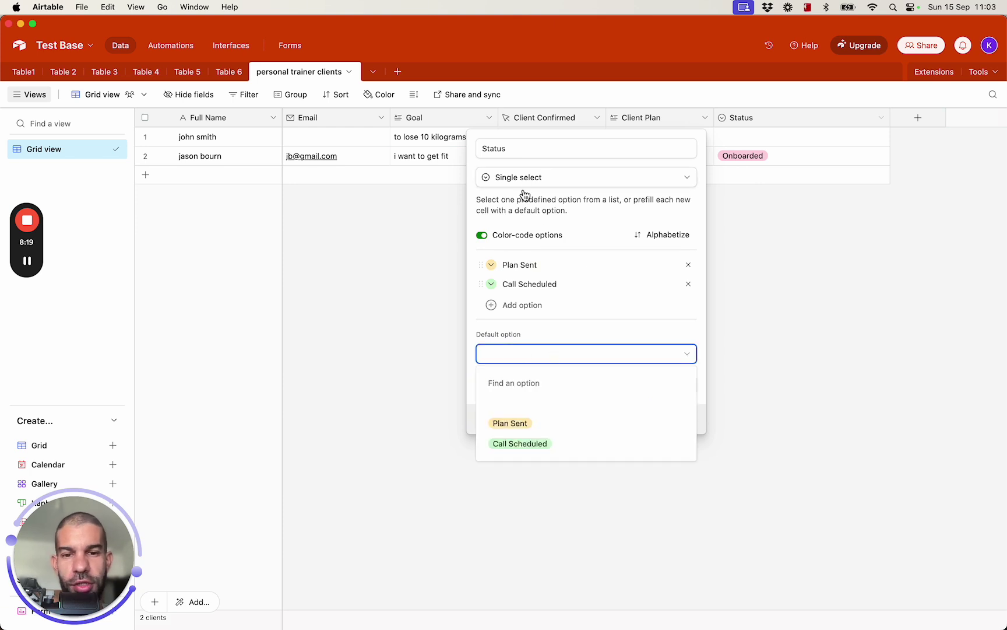
click(531, 304)
text(Form Filled)
drag(480, 303, 483, 268)
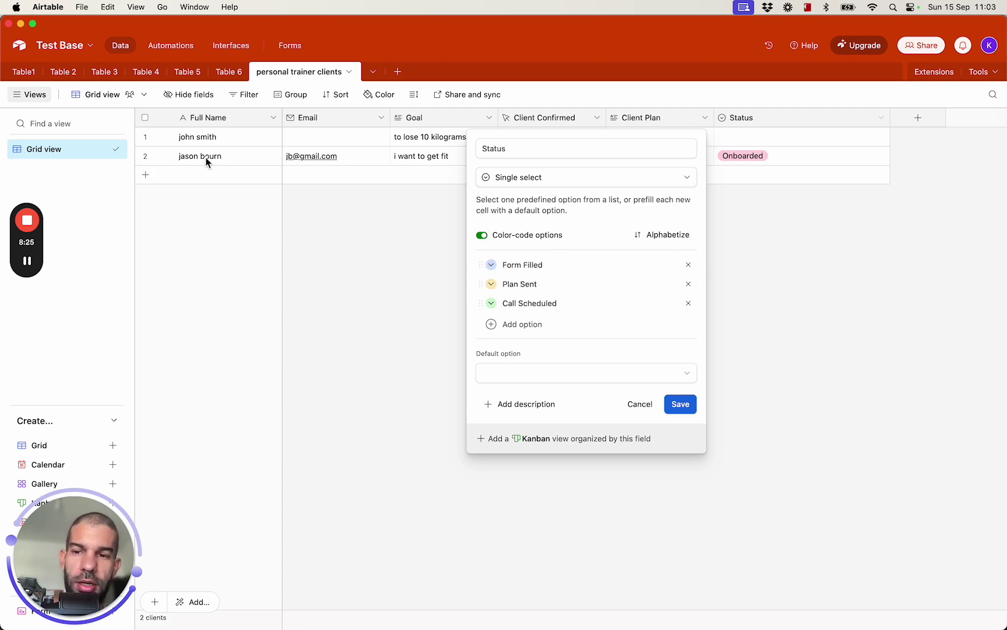
click(549, 371)
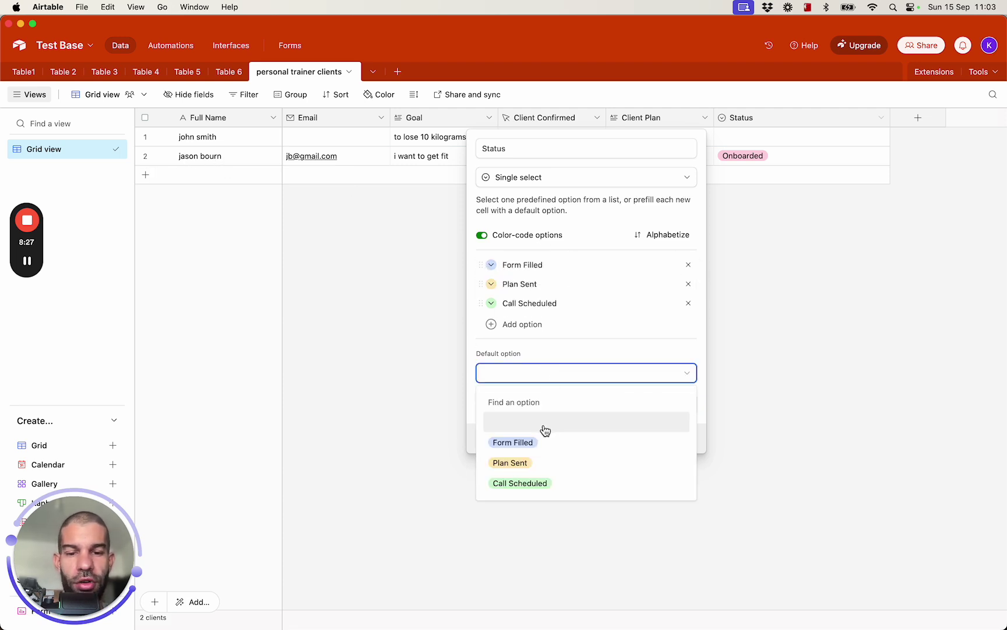
click(548, 441)
click(680, 404)
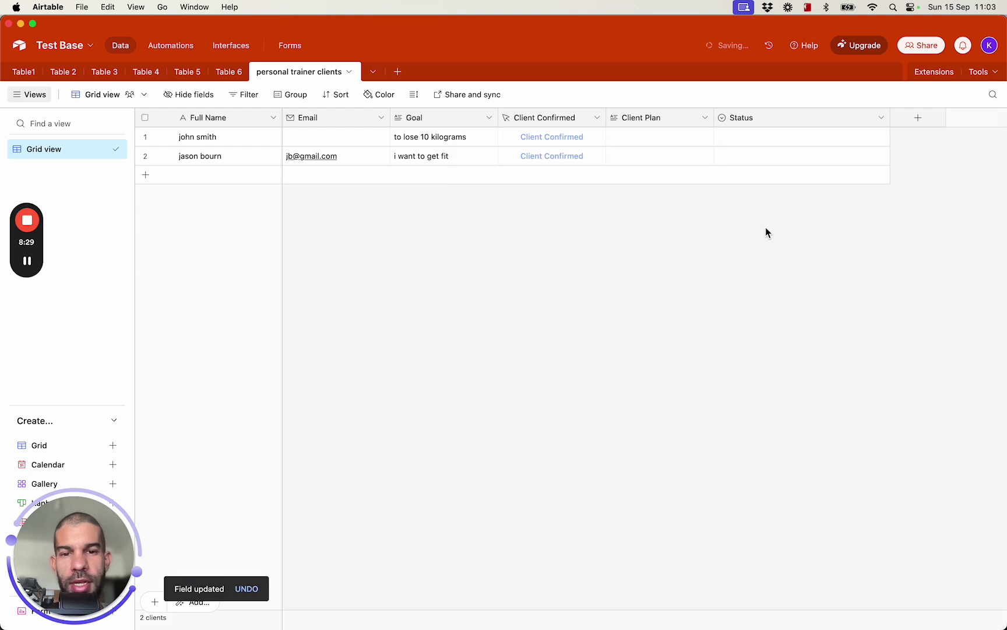
Review the client's updated Status choices without changing them
click(764, 158)
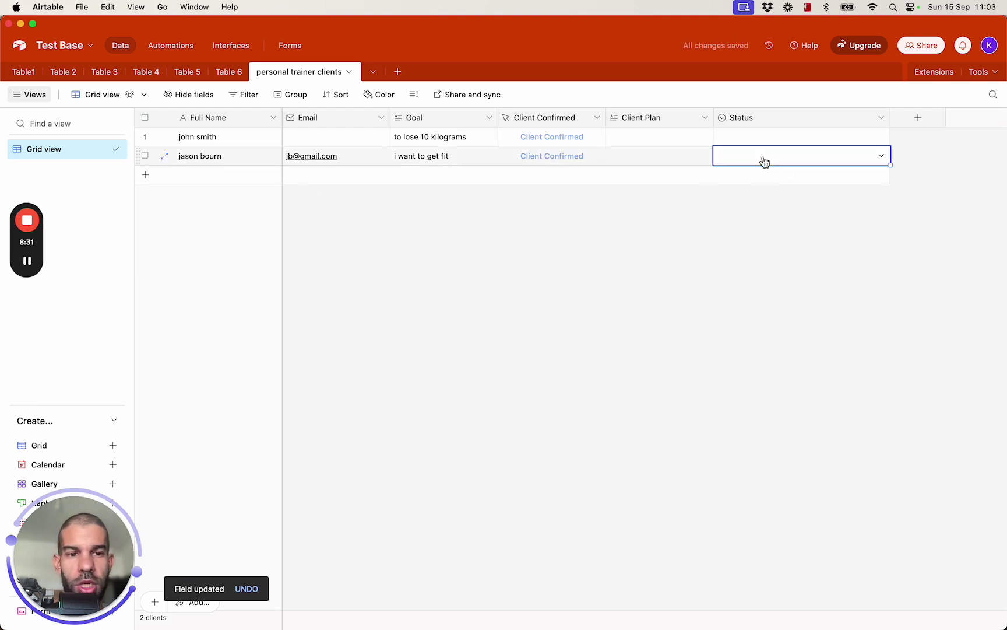
click(766, 162)
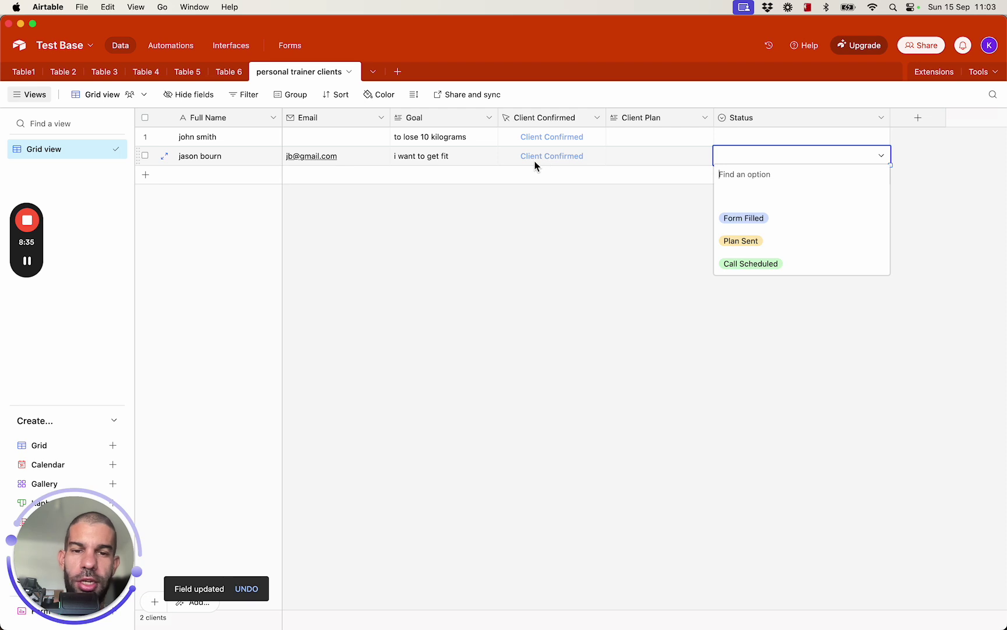
click(559, 294)
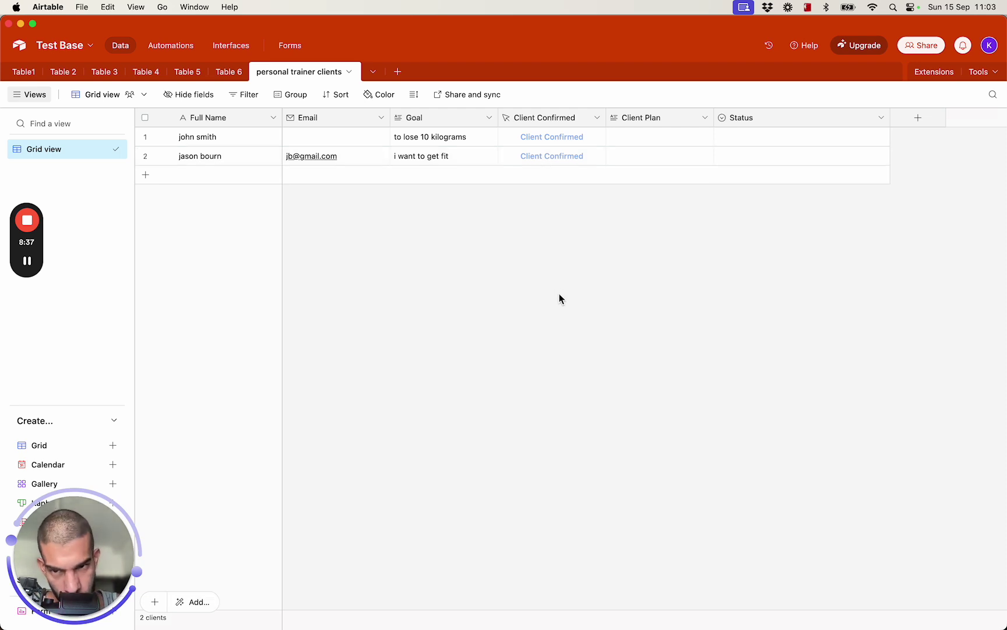
key(super+Tab)
key(super+Tab)
In the Make scenario, move the Webhooks module left and the Email module right
key(super+shift+Tab)
drag(360, 34, 395, 206)
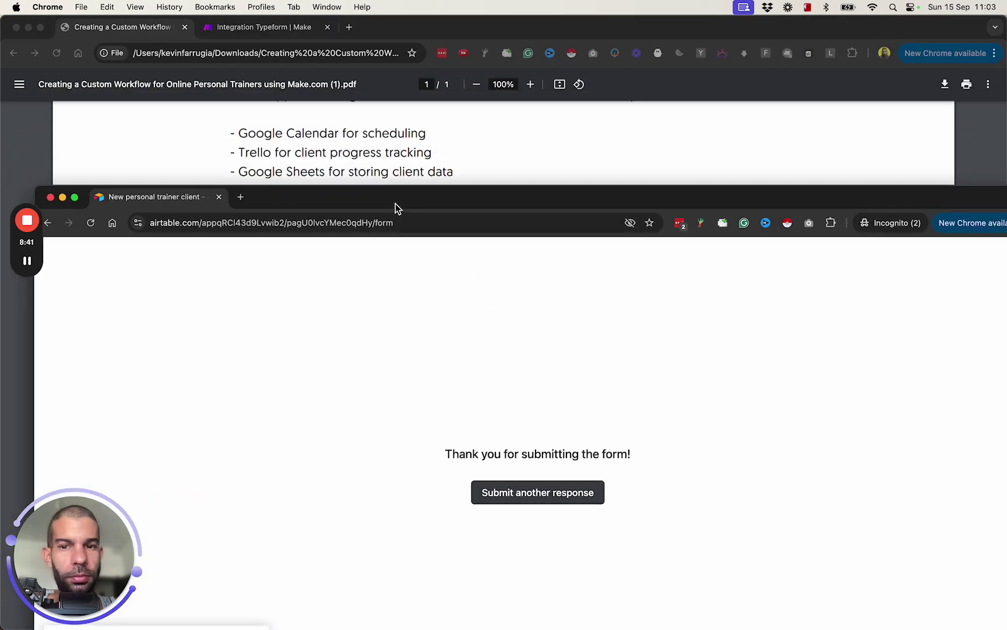
click(260, 28)
click(264, 27)
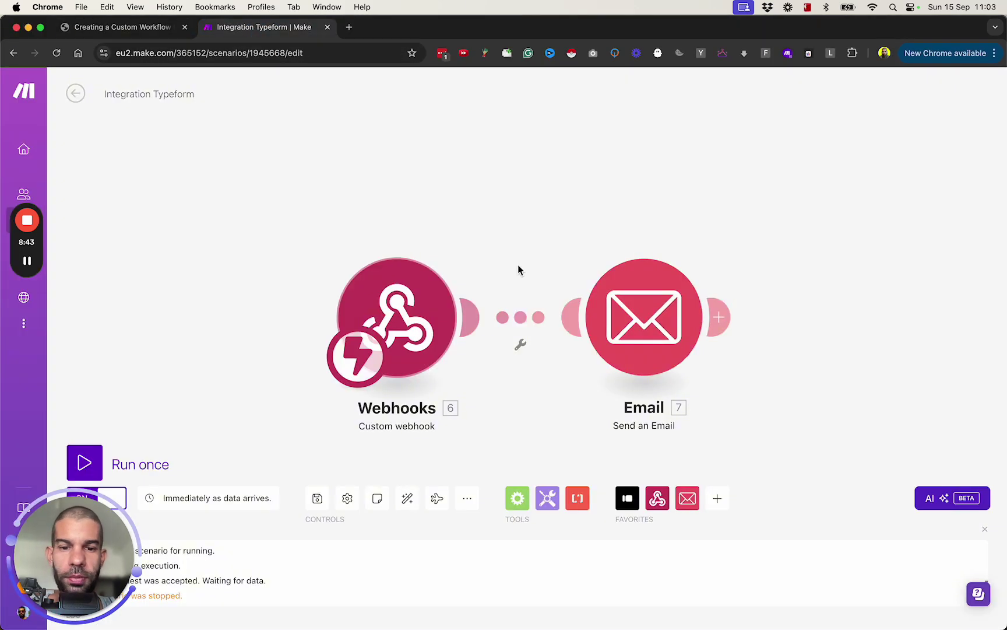
drag(405, 315, 282, 326)
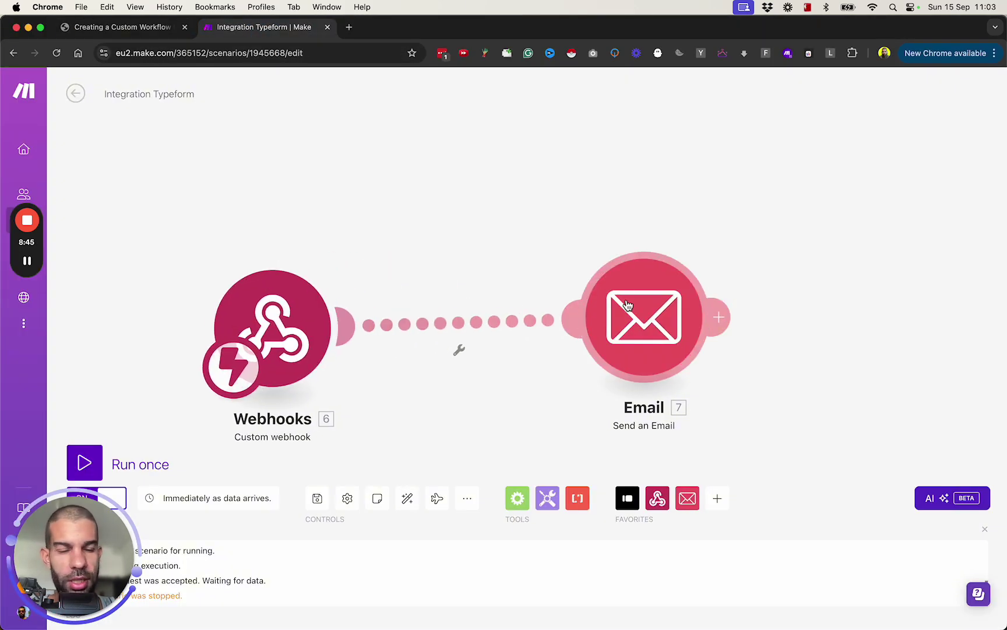
drag(627, 305, 824, 306)
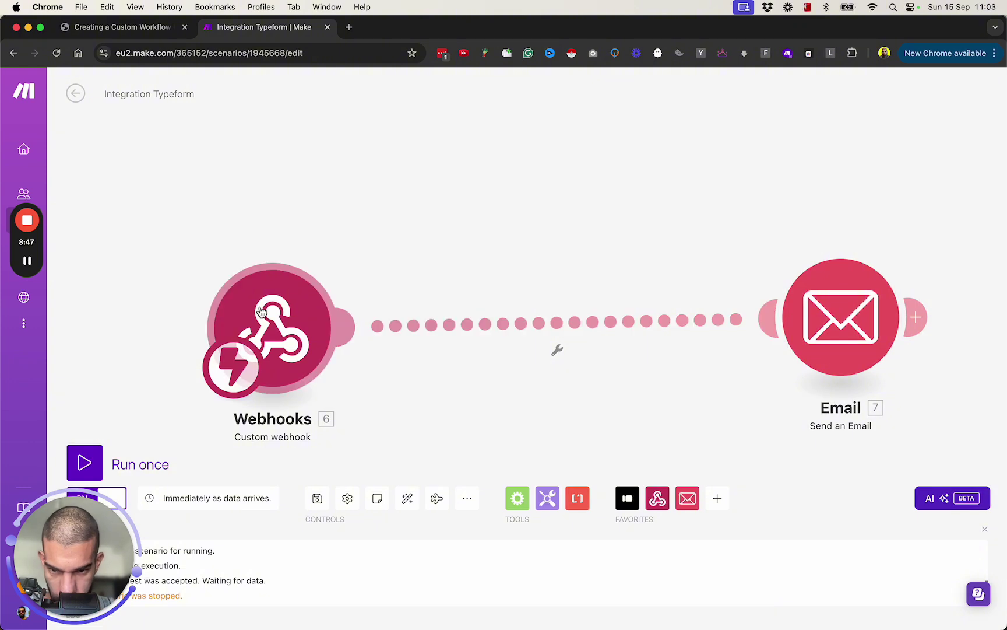
Copy the custom webhook's address and return to the Airtable client table
click(286, 336)
click(516, 348)
click(592, 407)
key(super+Tab)
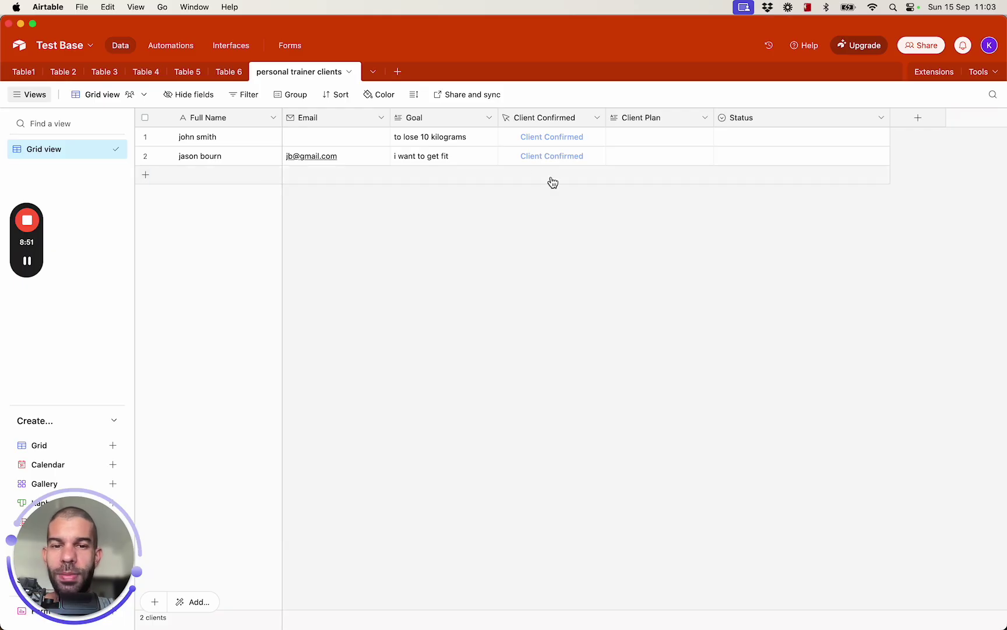
click(537, 157)
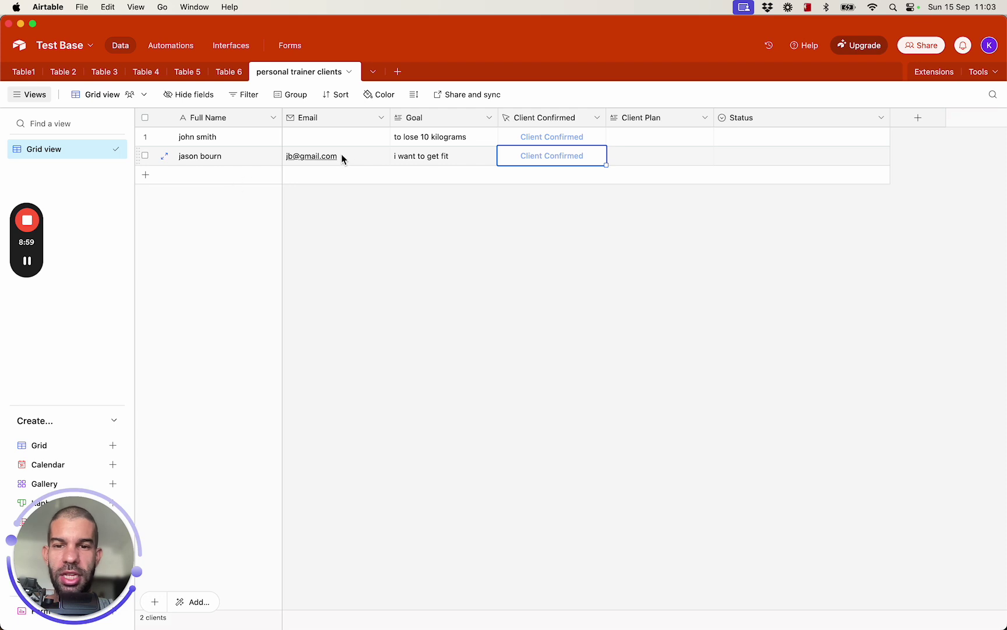
key(super+Tab)
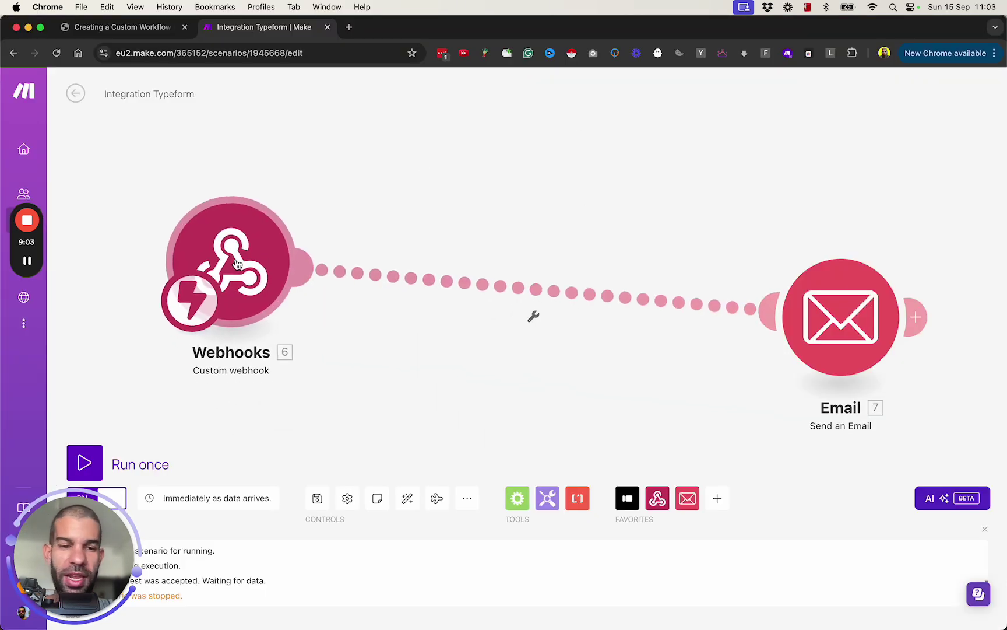
key(super+Tab)
Edit the Client Confirmed button field and paste the webhook address into its URL formula
click(597, 117)
click(591, 145)
click(536, 315)
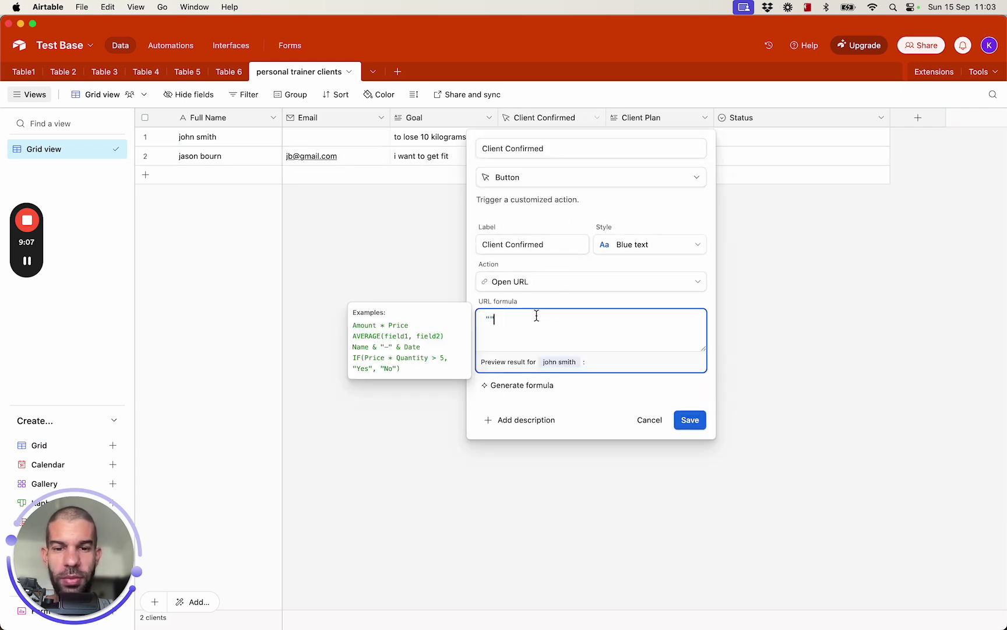
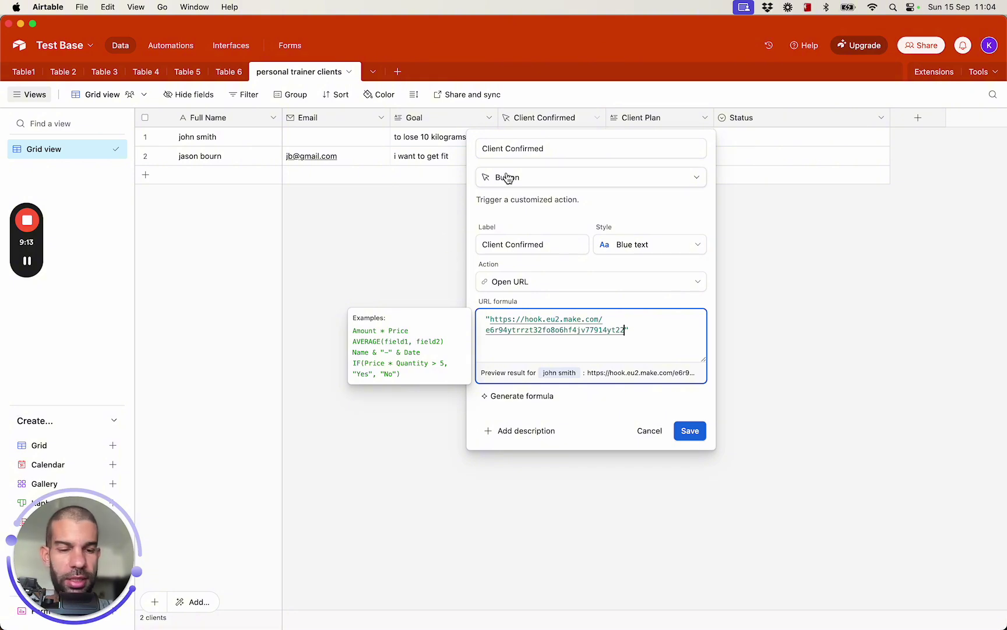
text(ful)
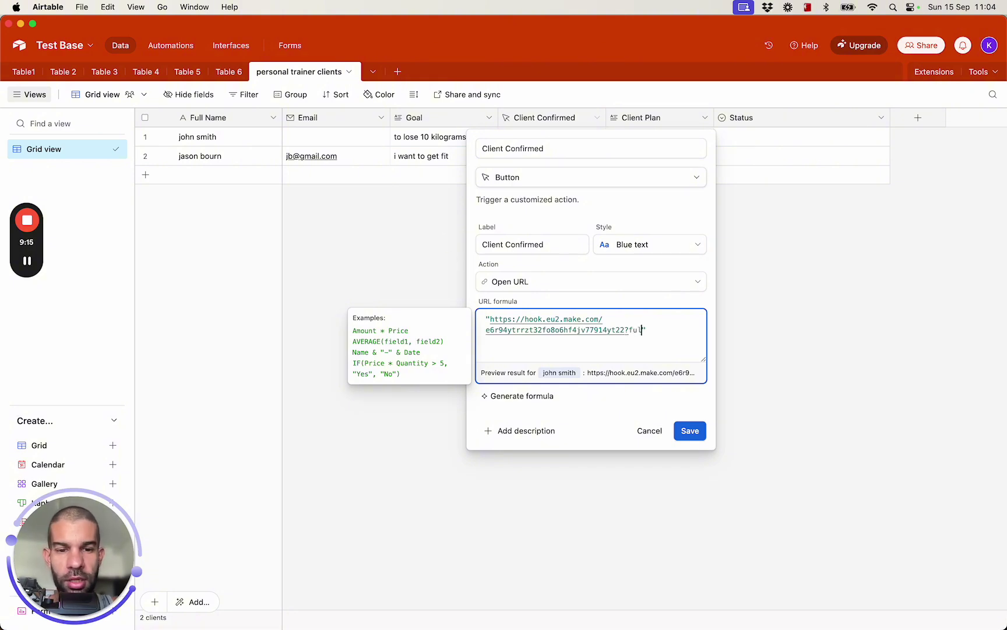
click(525, 178)
text(=)
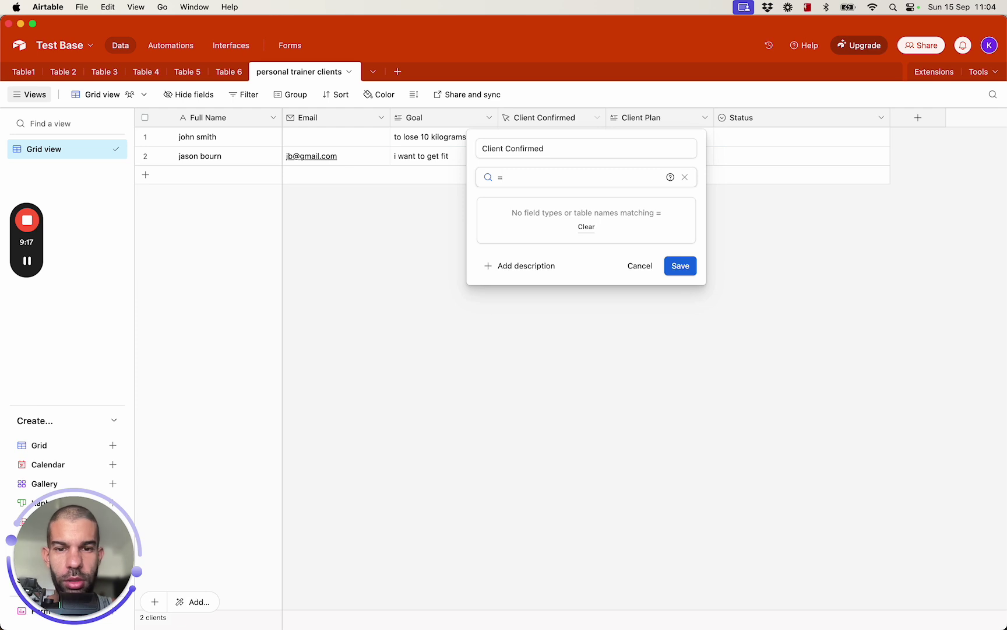
key(Escape)
click(576, 350)
click(682, 327)
Append the full name, email and goal parameters using Full Name, Email and Goal, then save
text(=")
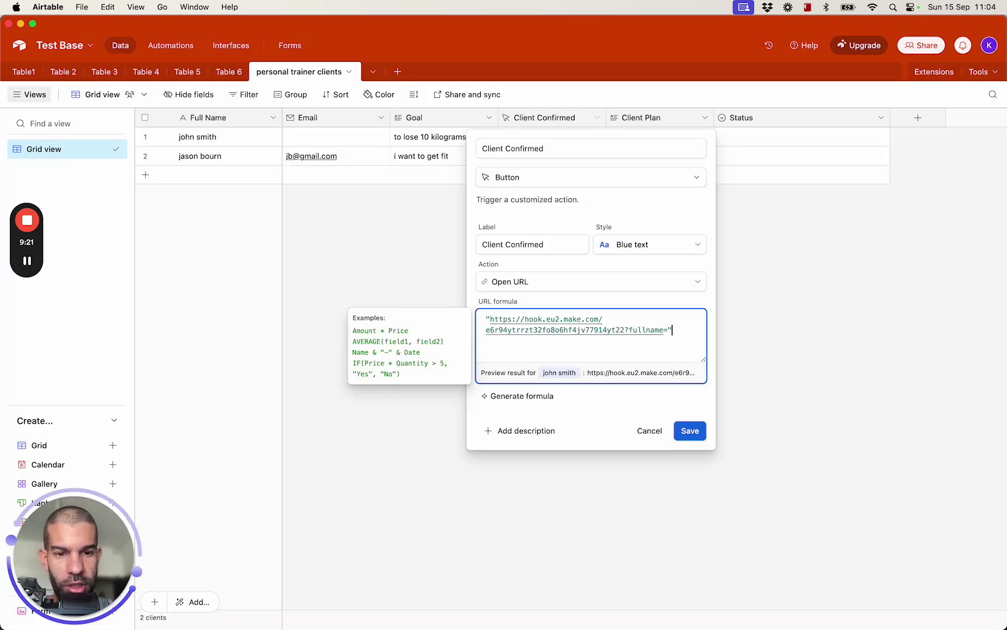
text(&full)
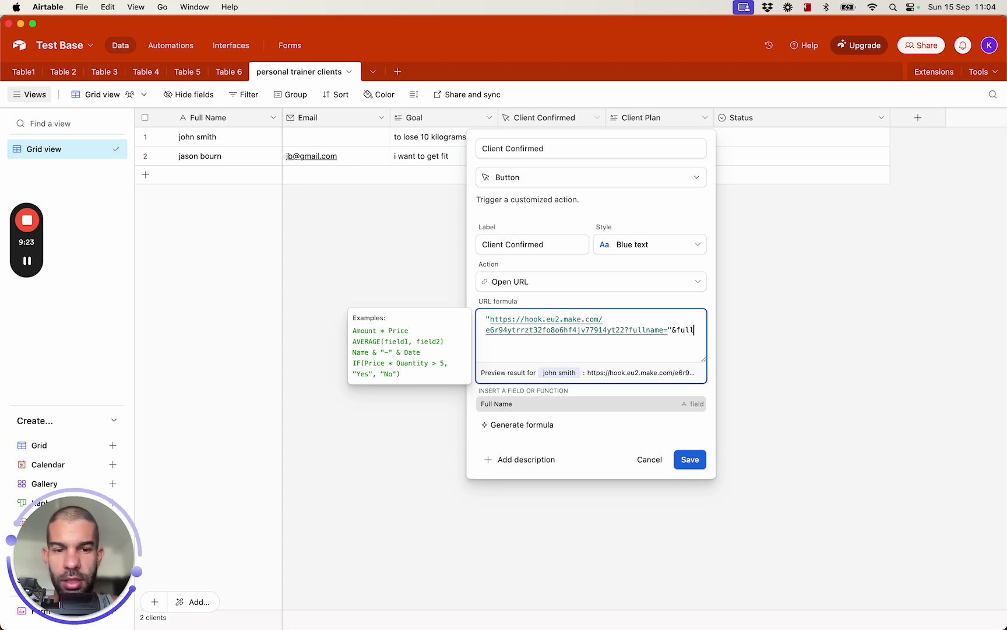
key(Return)
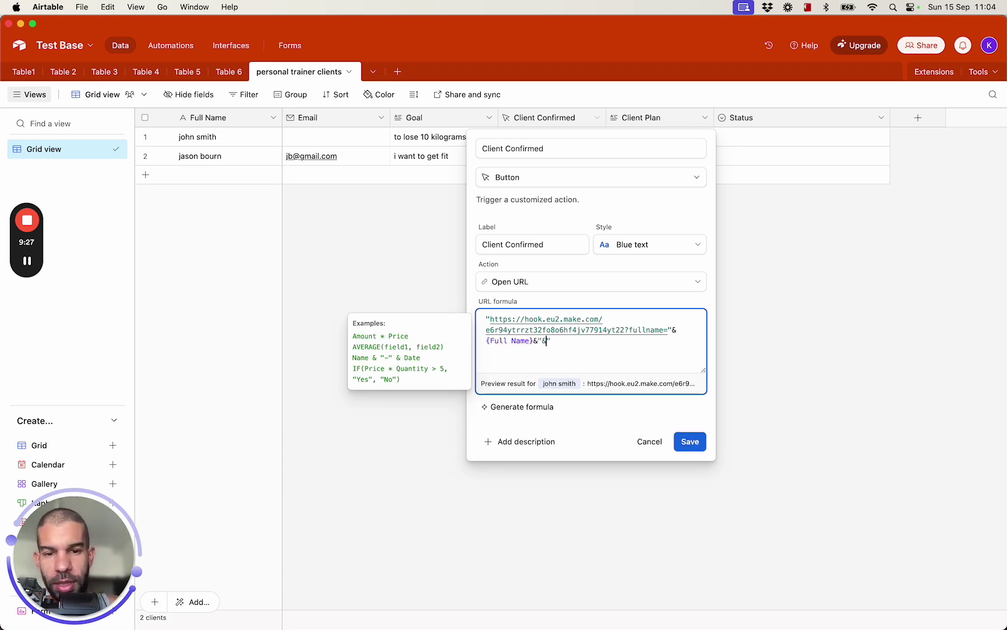
text(&"&email=")
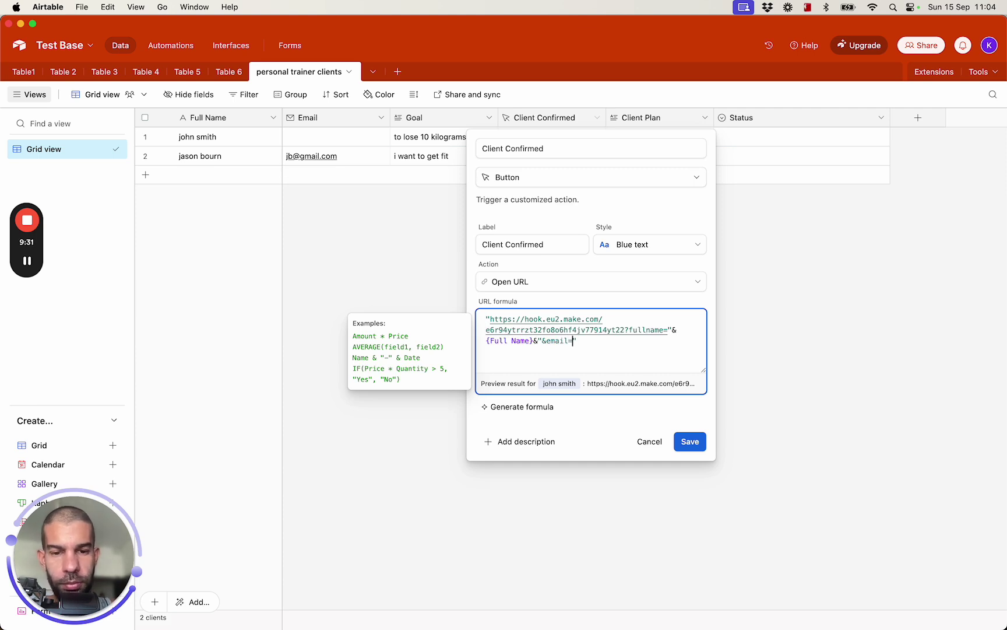
text(&ema)
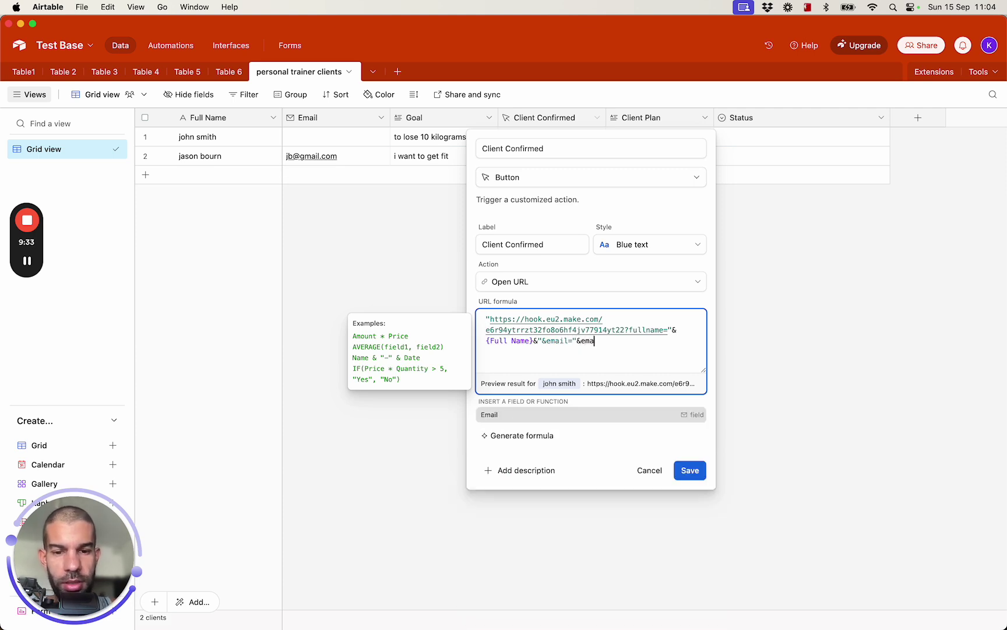
key(Tab)
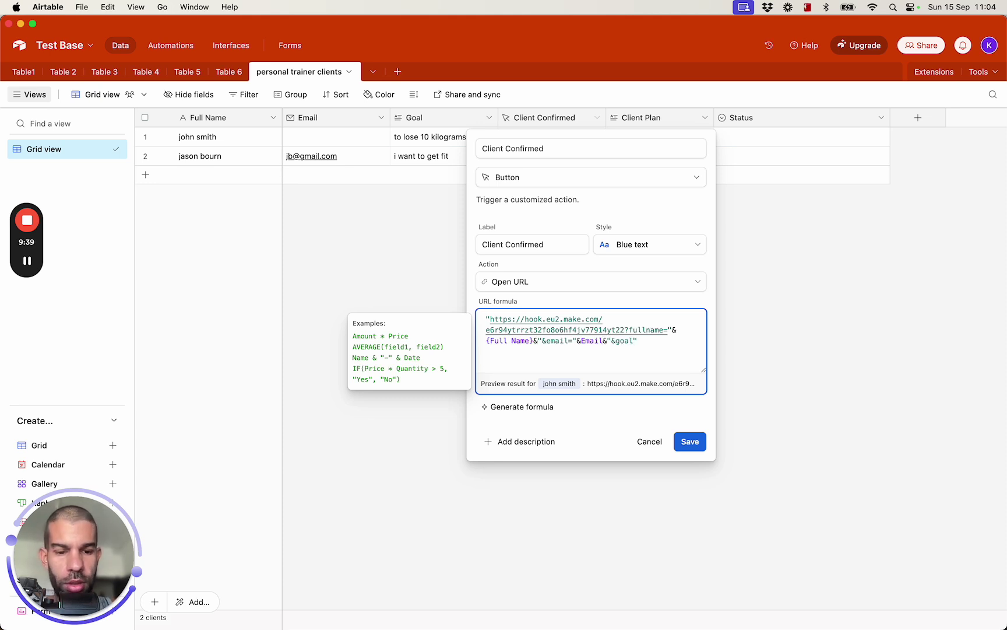
key(BackSpace)
key(BackSpace)
key(BackSpace)
text(&goal)
key(Return)
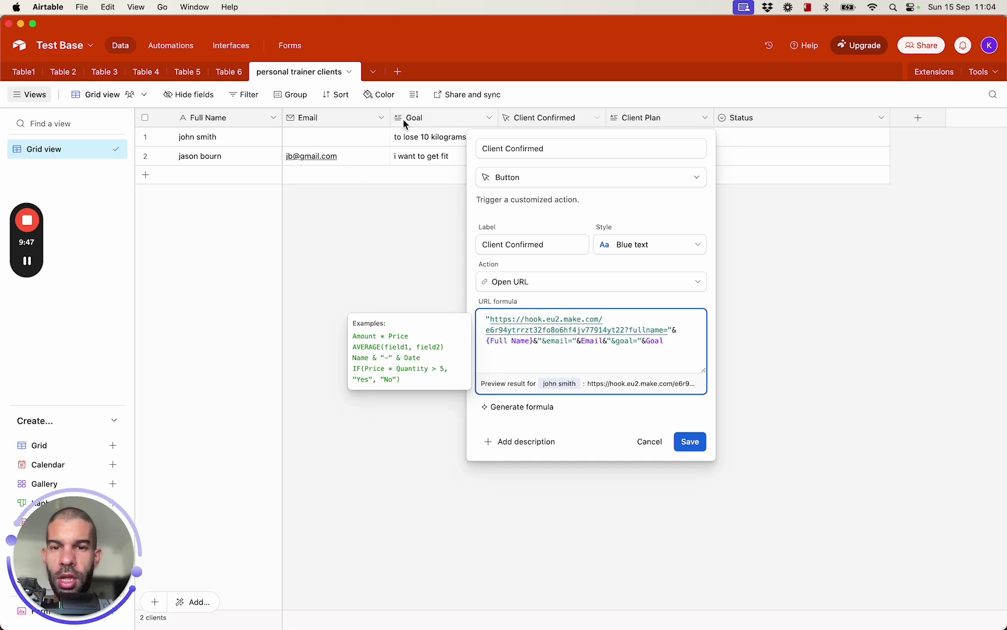
click(697, 442)
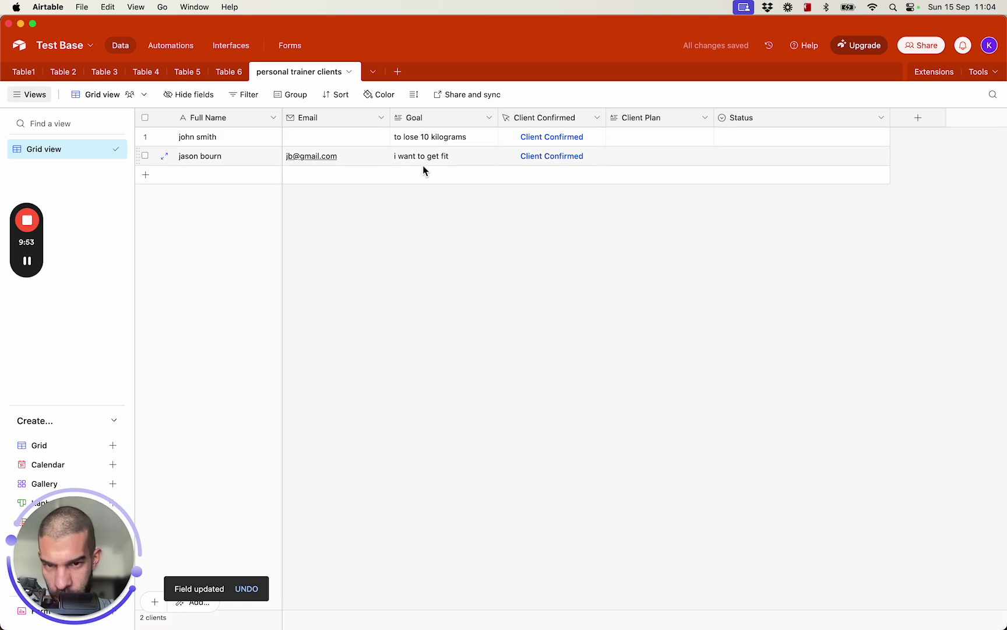
Extend the second client's Goal with details about getting fit for a wedding in 5 months
double_click(468, 163)
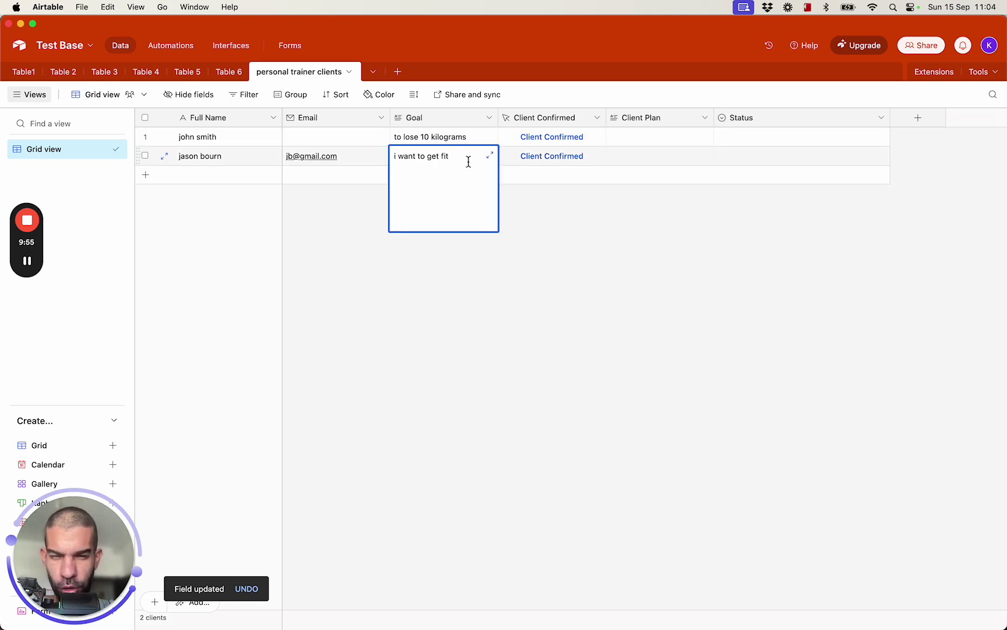
click(204, 229)
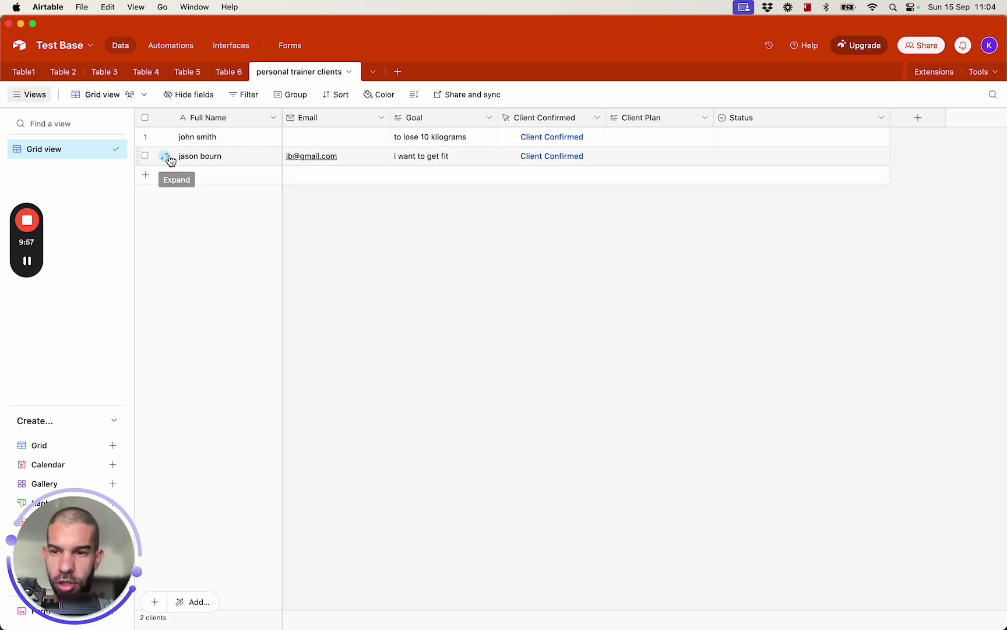
click(165, 156)
click(444, 243)
text(for a wedding i have in 5 months time. this)
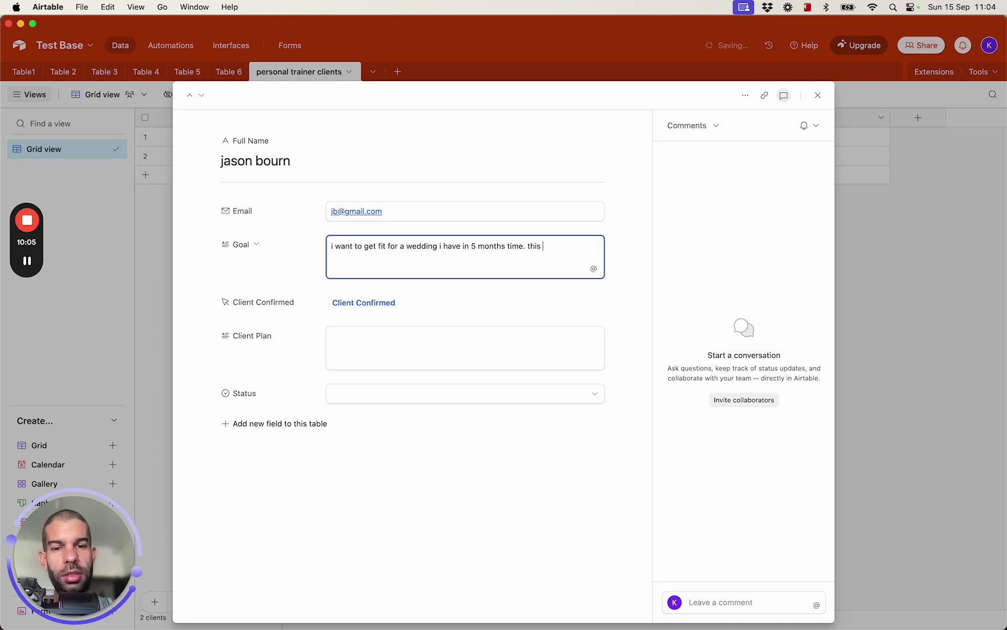
text( is the wedding of my best friend. i think i need to lose 10 kilograms and put on some muscle. what do you suggest?)
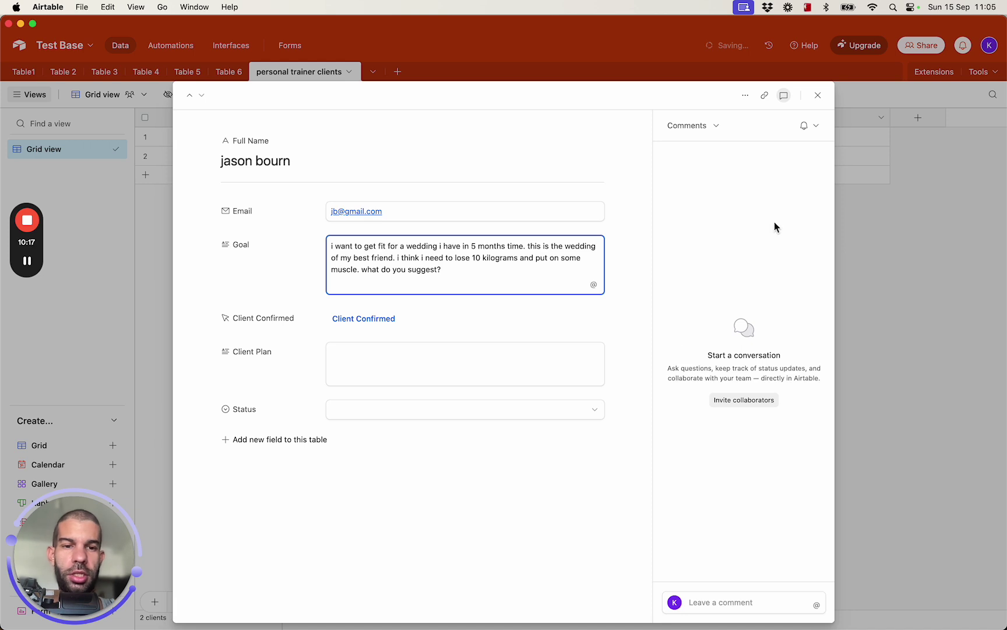
click(818, 95)
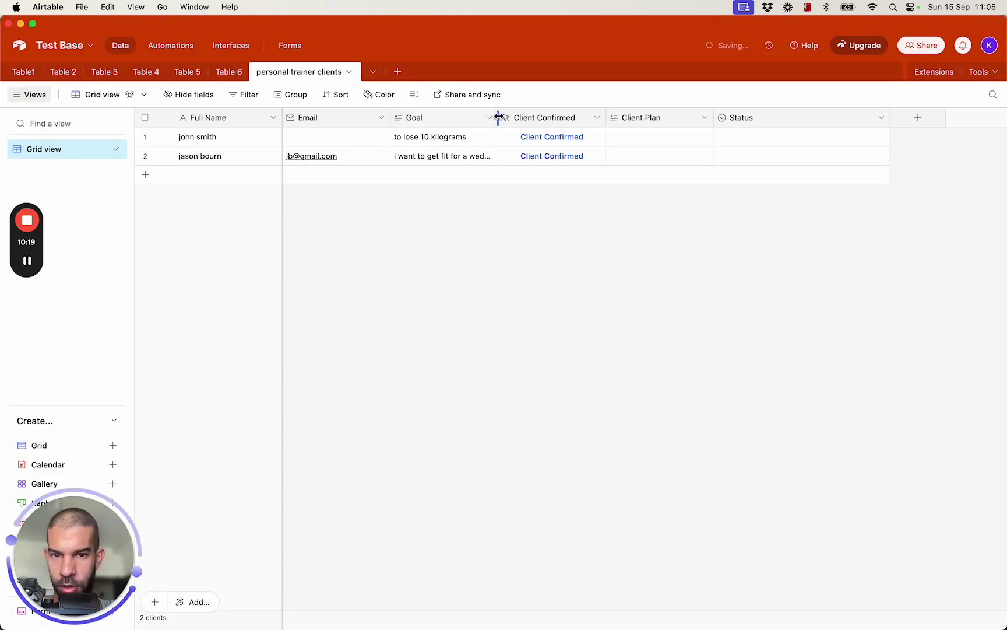
Widen the Goal column and set the row height to Tall
drag(499, 116, 603, 117)
click(415, 95)
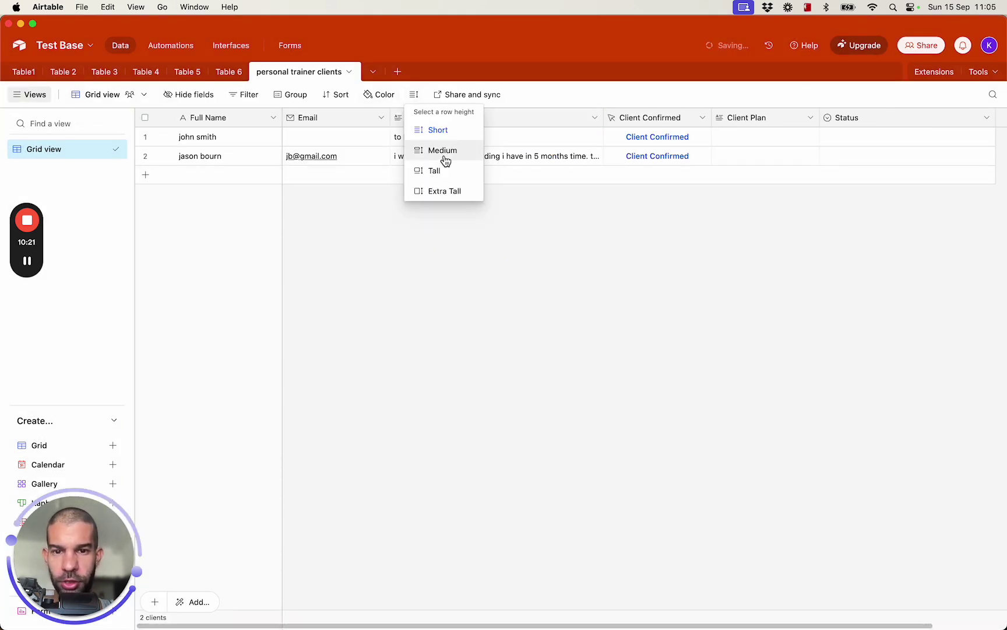
click(458, 172)
click(580, 357)
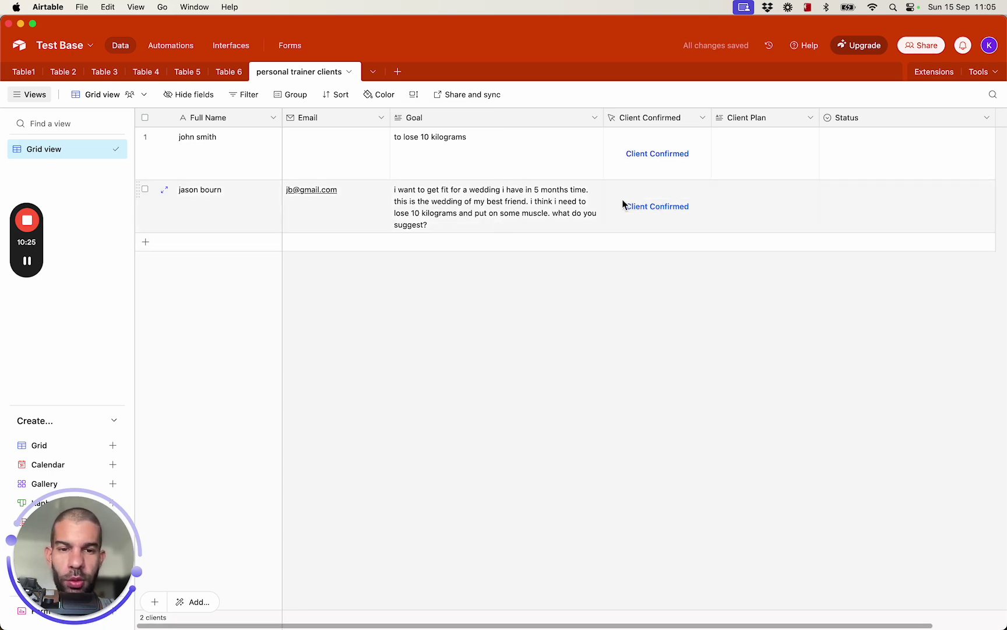
Unlink Email from the webhook, run the scenario once, and press the second client's Client Confirmed button
key(super+Tab)
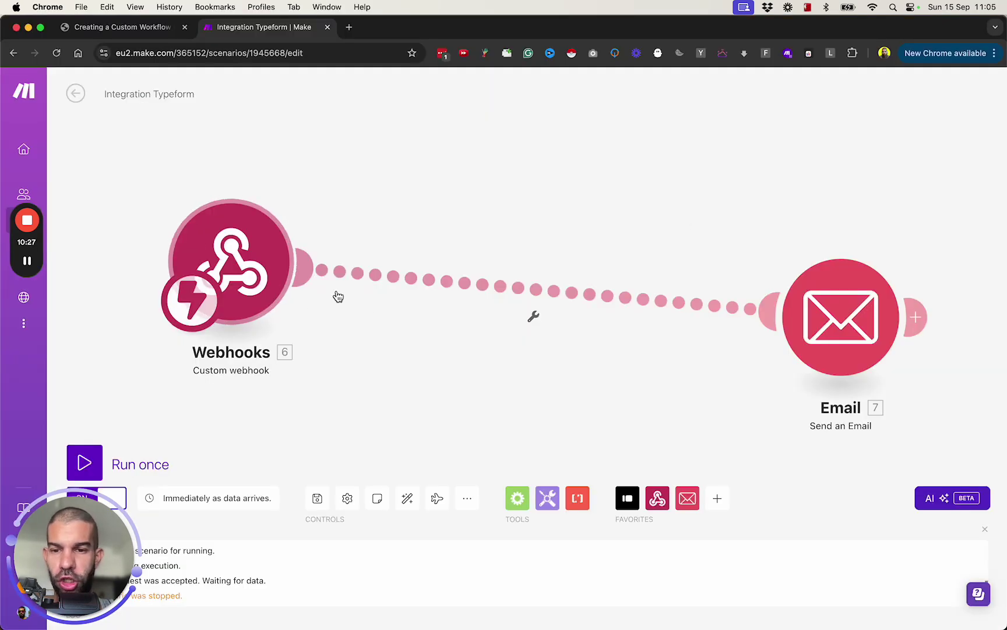
right_click(373, 281)
click(415, 304)
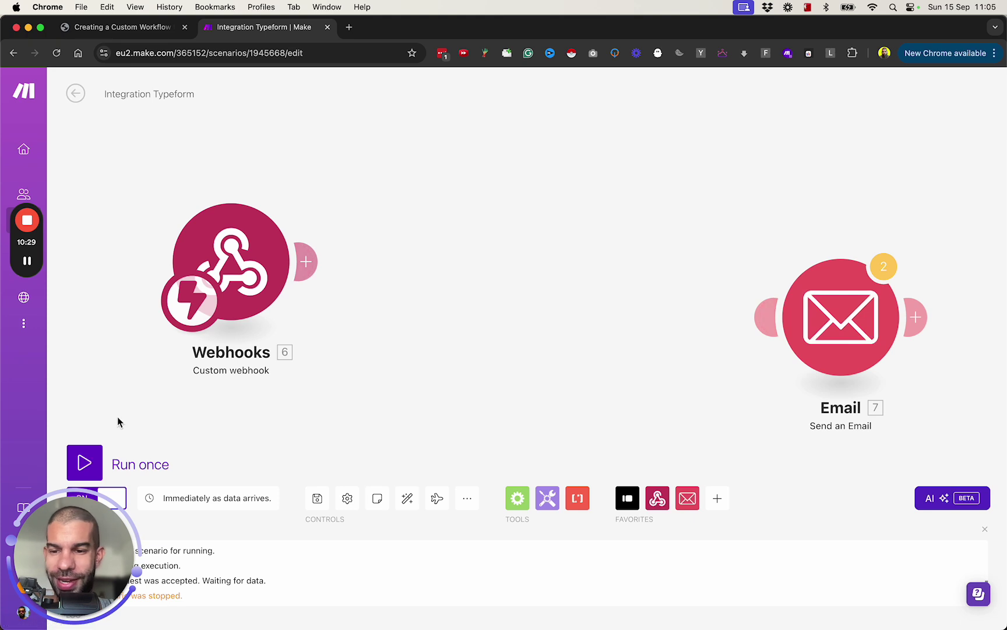
click(85, 462)
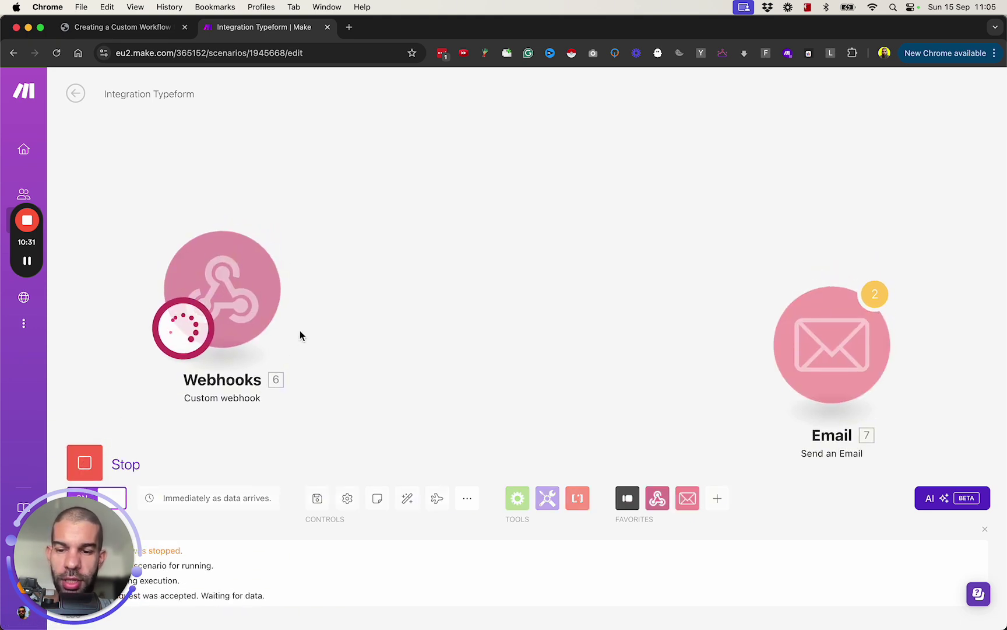
key(super+Tab)
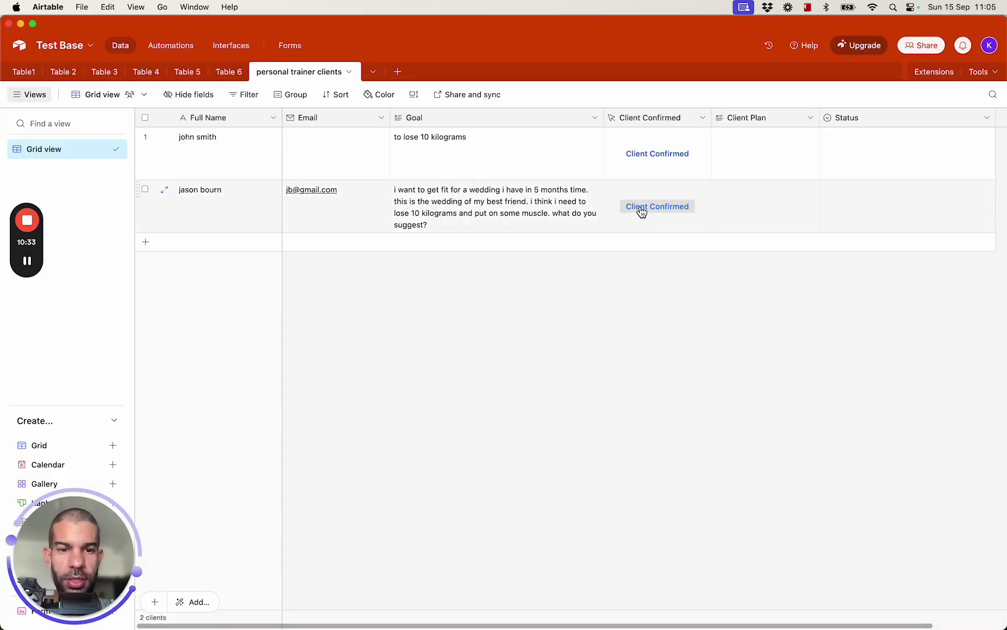
click(640, 210)
click(226, 29)
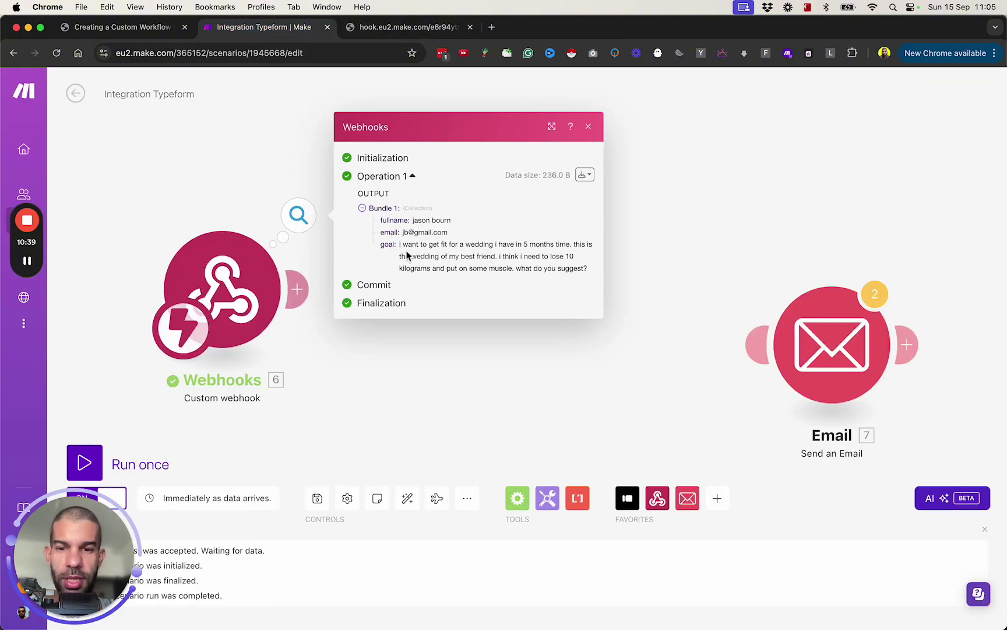
Add an OpenAI 'Create a completion' module after the webhook
click(429, 366)
click(309, 292)
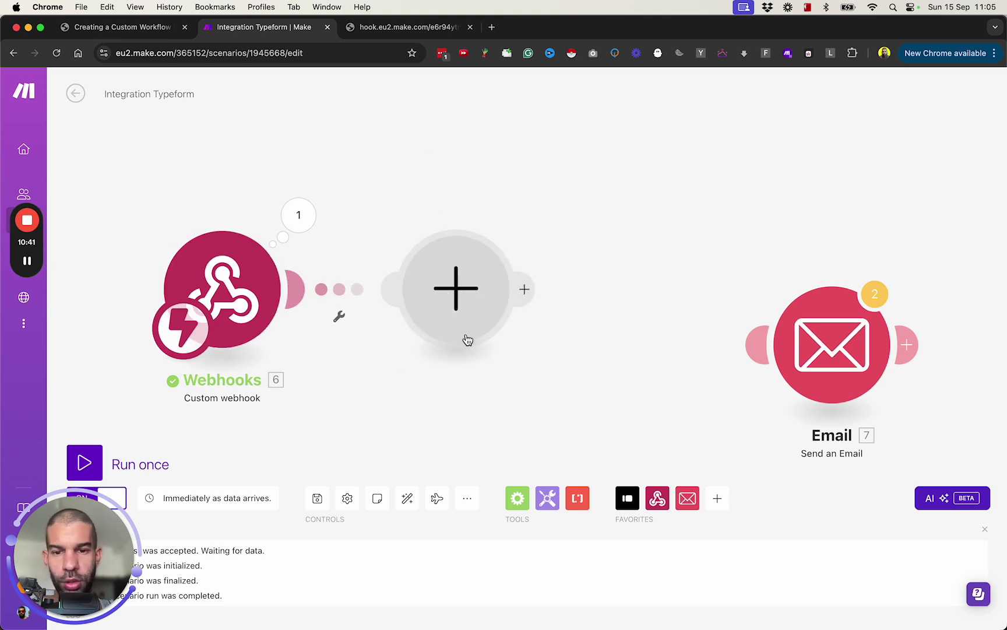
text(clade)
key(super+a)
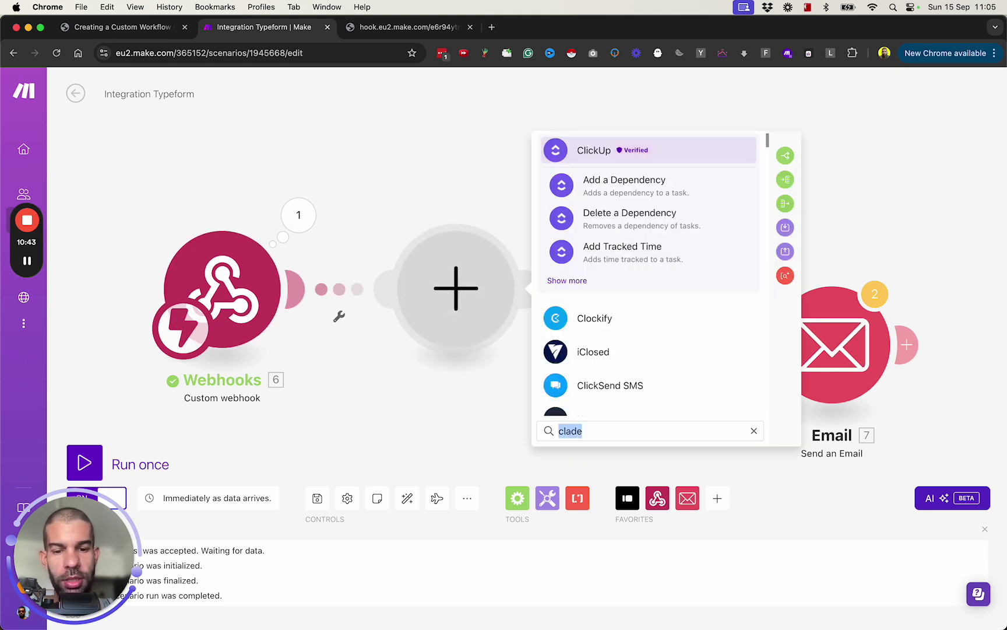
text(chat)
key(super+a)
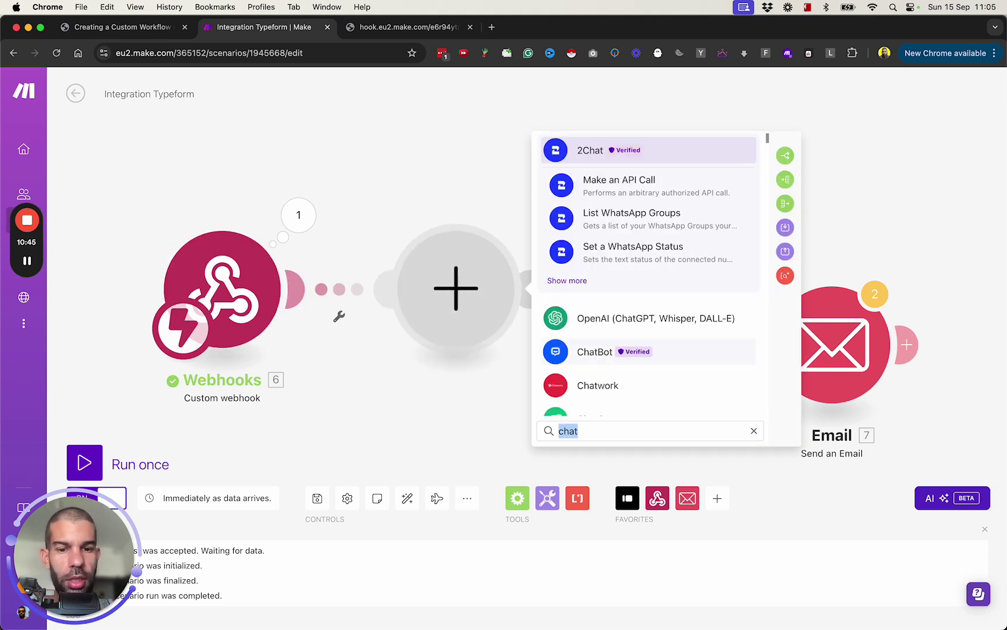
text(openai)
click(583, 279)
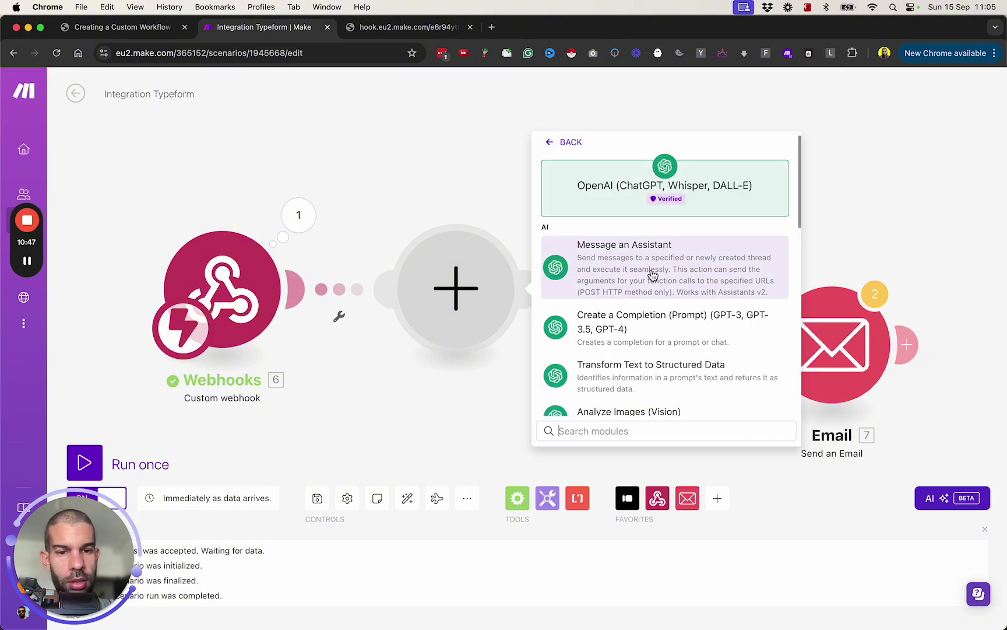
scroll(630, 308, down, 1)
click(628, 307)
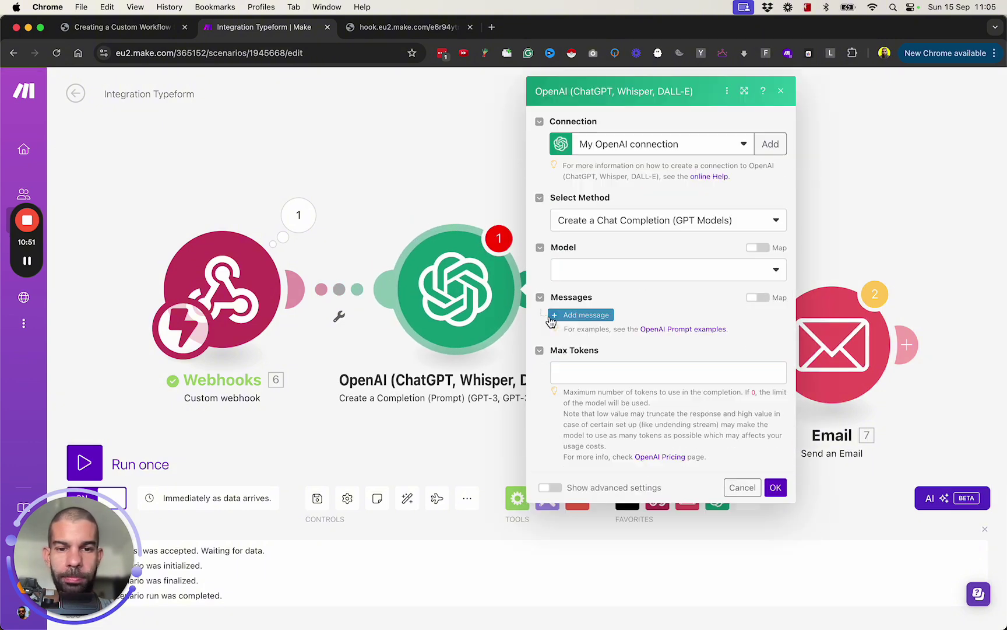
Choose the gpt-4o model, add a first message, and leave Max Tokens at 0
click(581, 278)
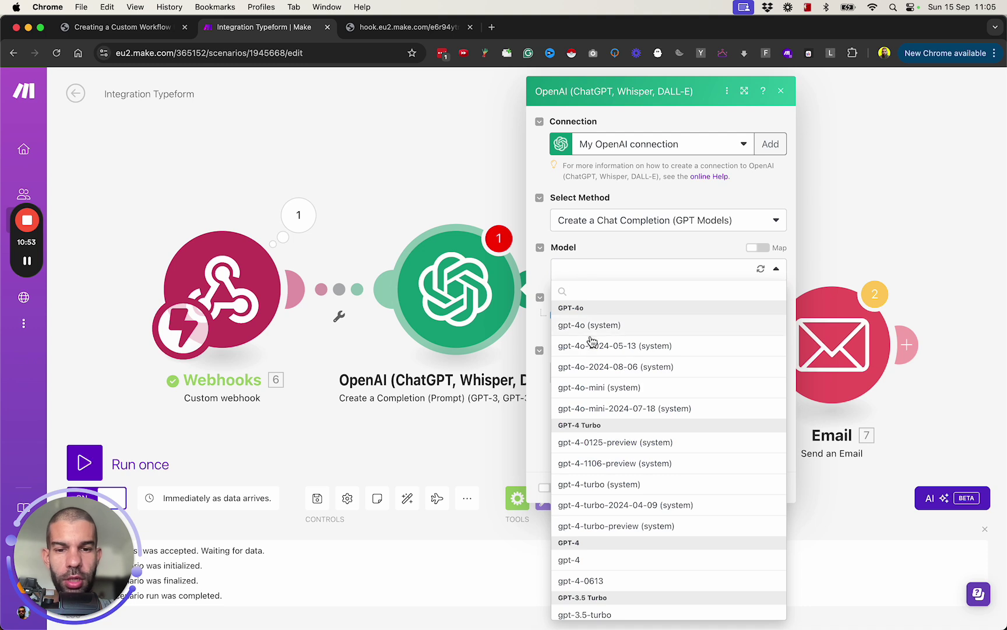
click(610, 328)
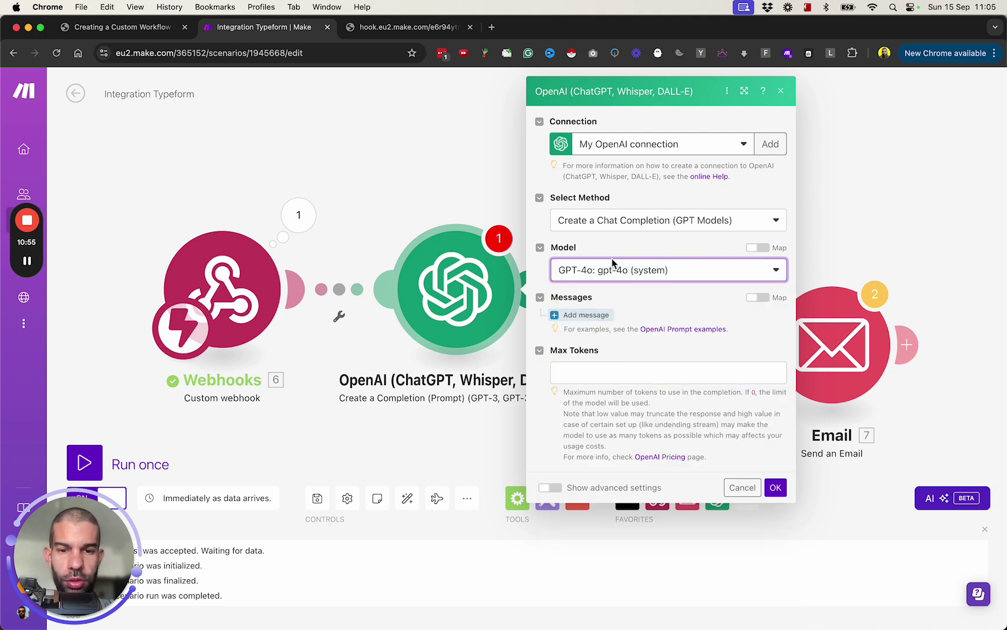
click(587, 322)
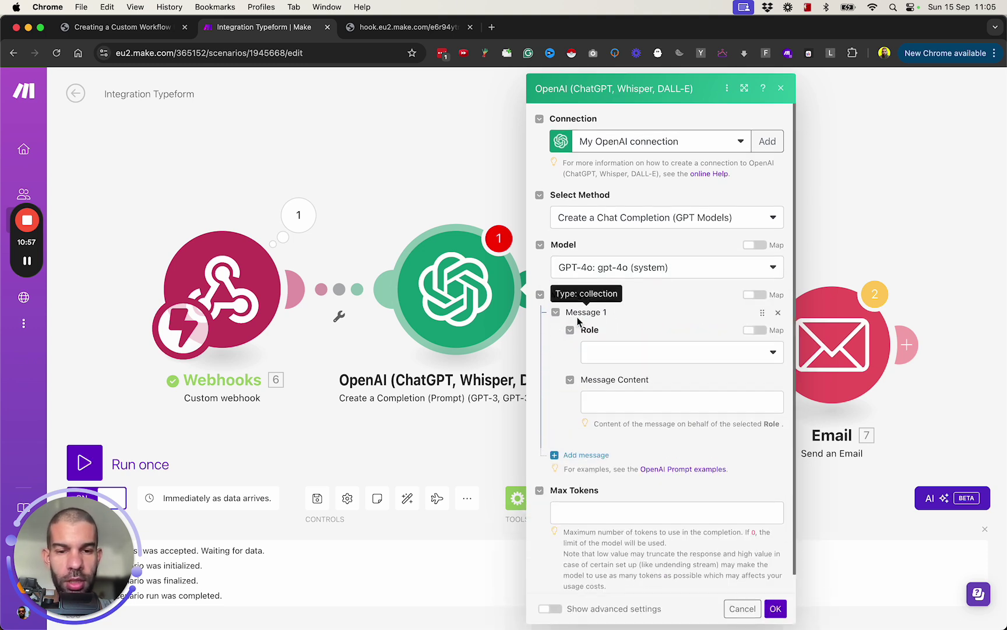
click(584, 493)
text(100)
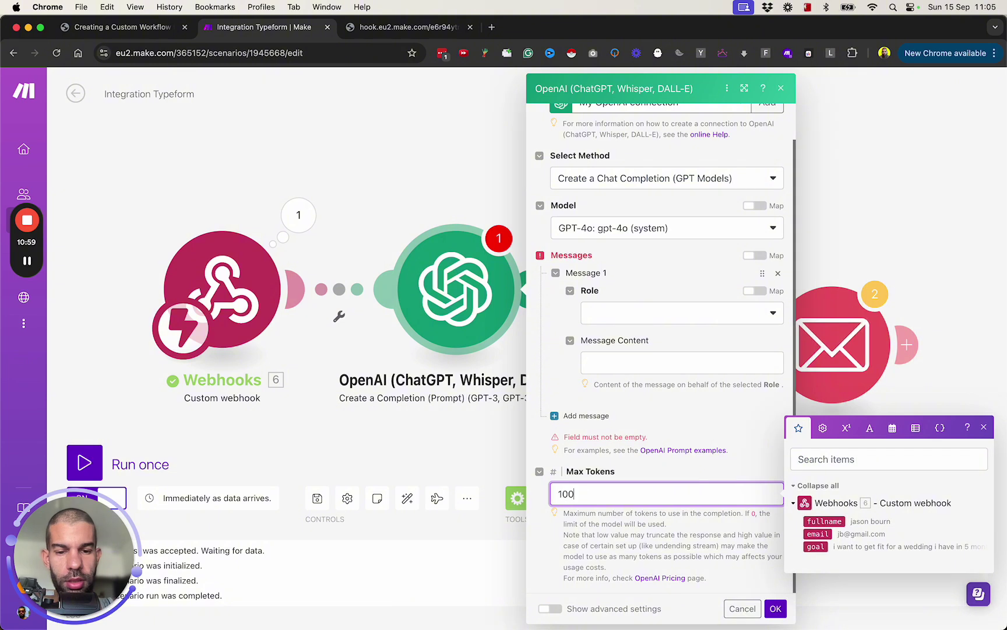
text(0)
key(super+a)
text(0)
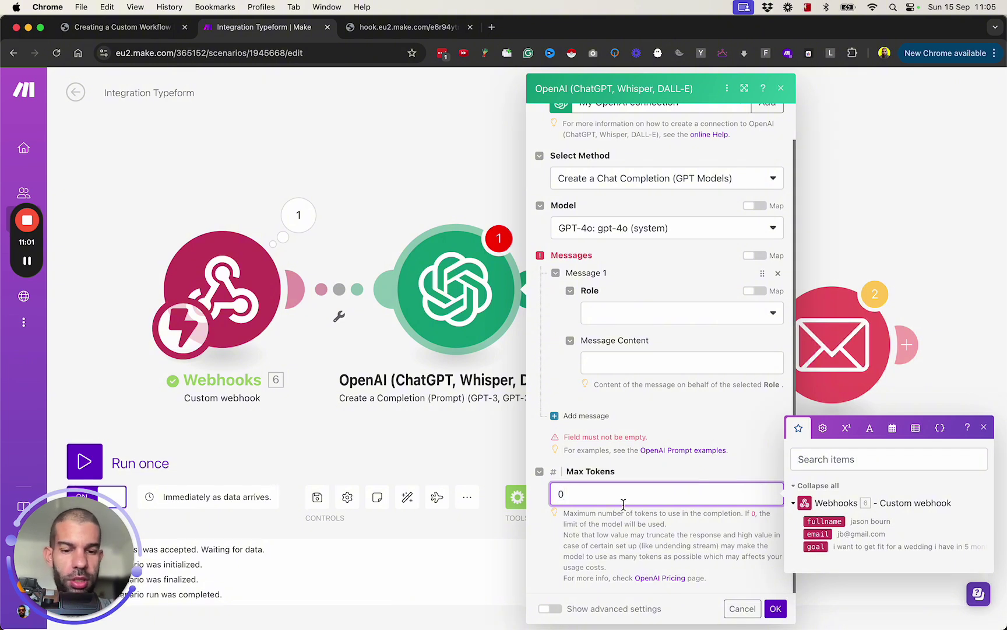
click(576, 421)
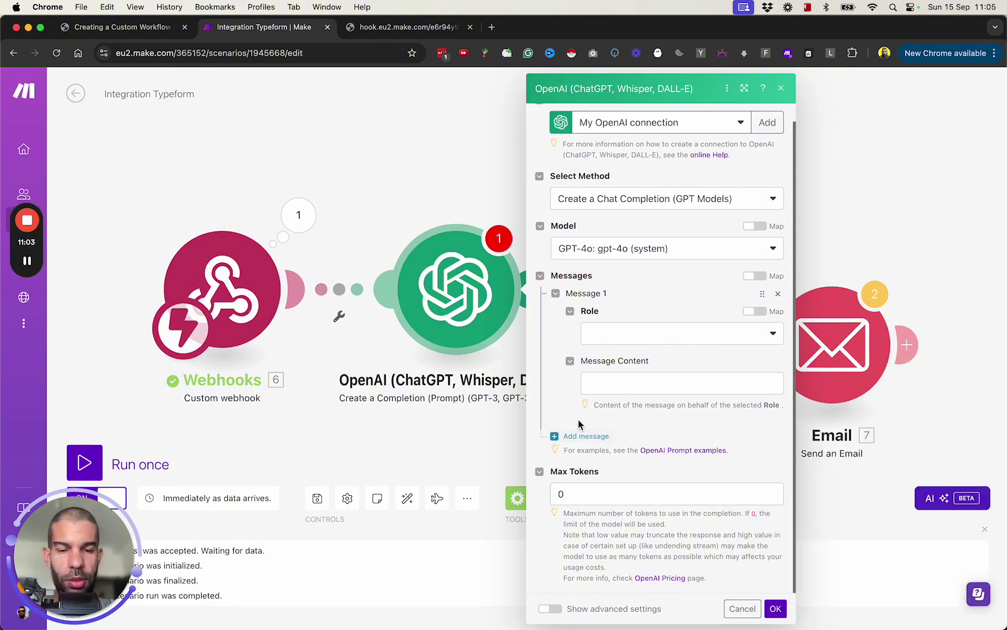
click(549, 608)
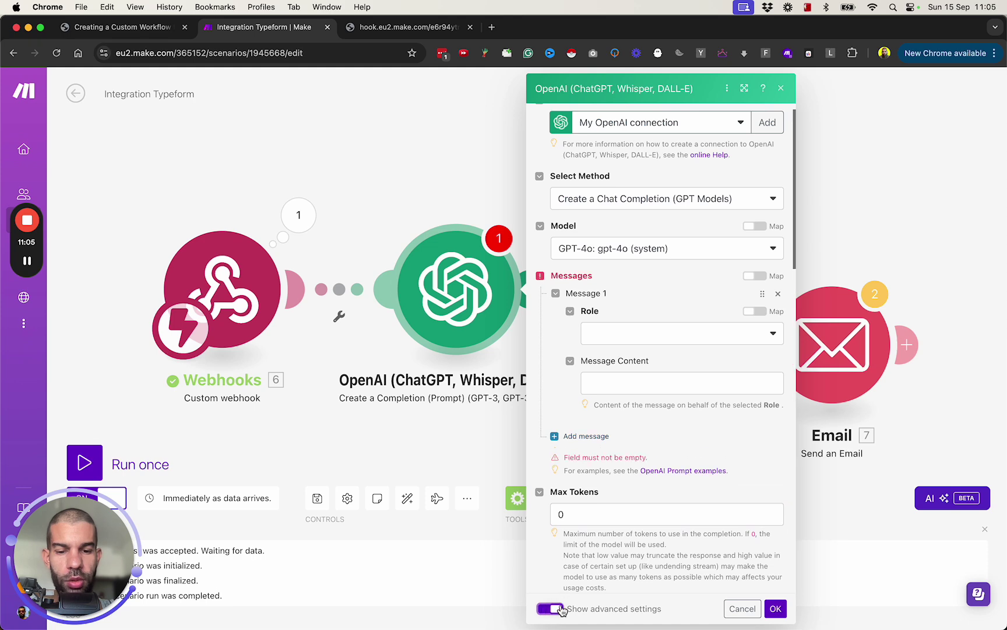
scroll(655, 496, down, 3)
scroll(616, 469, down, 5)
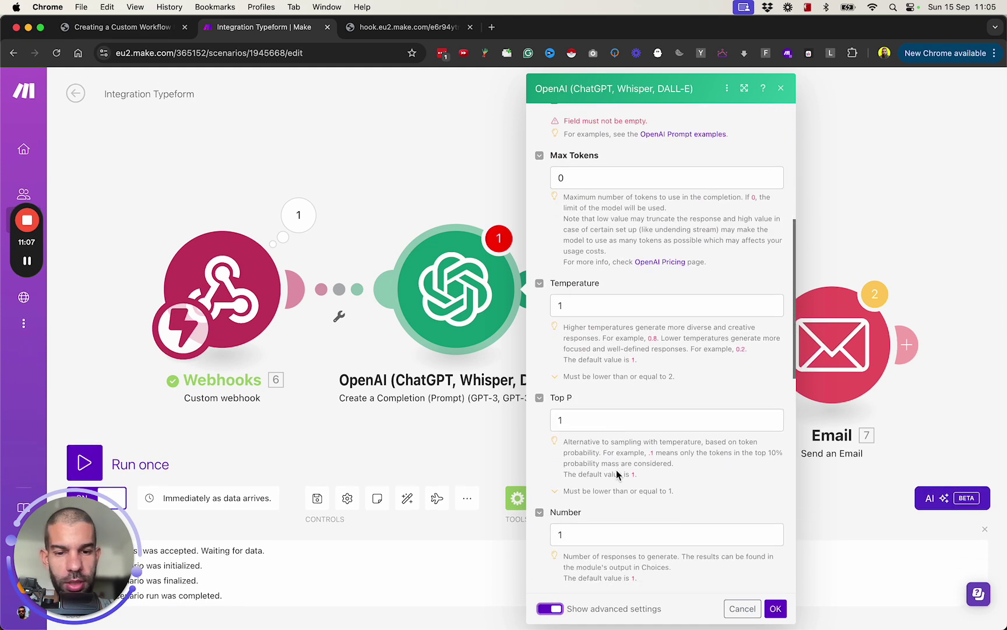
scroll(612, 454, up, 5)
scroll(583, 274, up, 1)
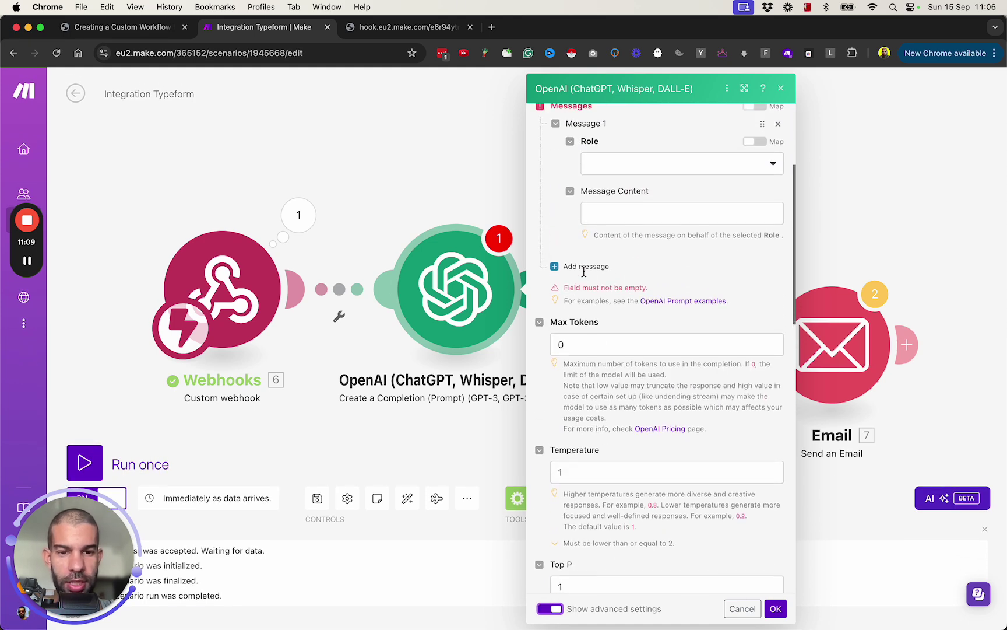
Set Message 1 to System: 'You are a personal trainer that builds programs for clients'
click(646, 163)
click(646, 181)
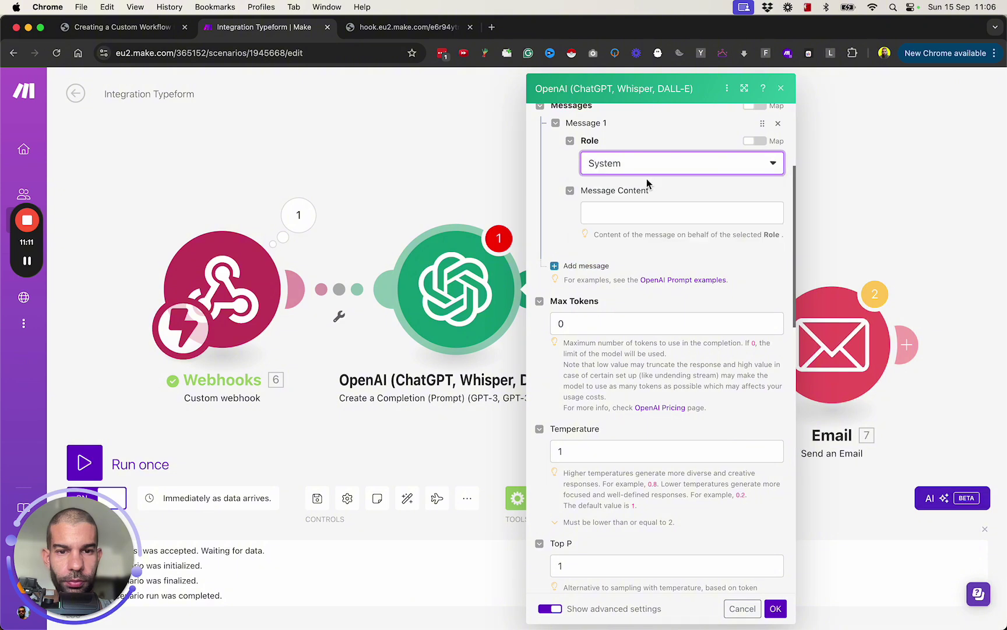
click(607, 211)
text(You are a pers)
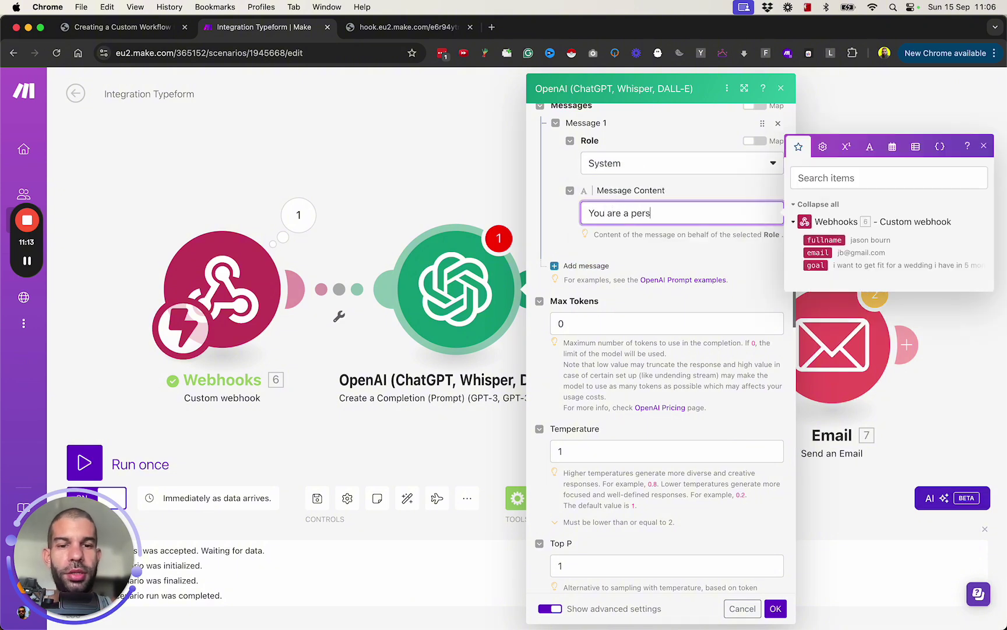
text(onal trainer that builds prorams for clients)
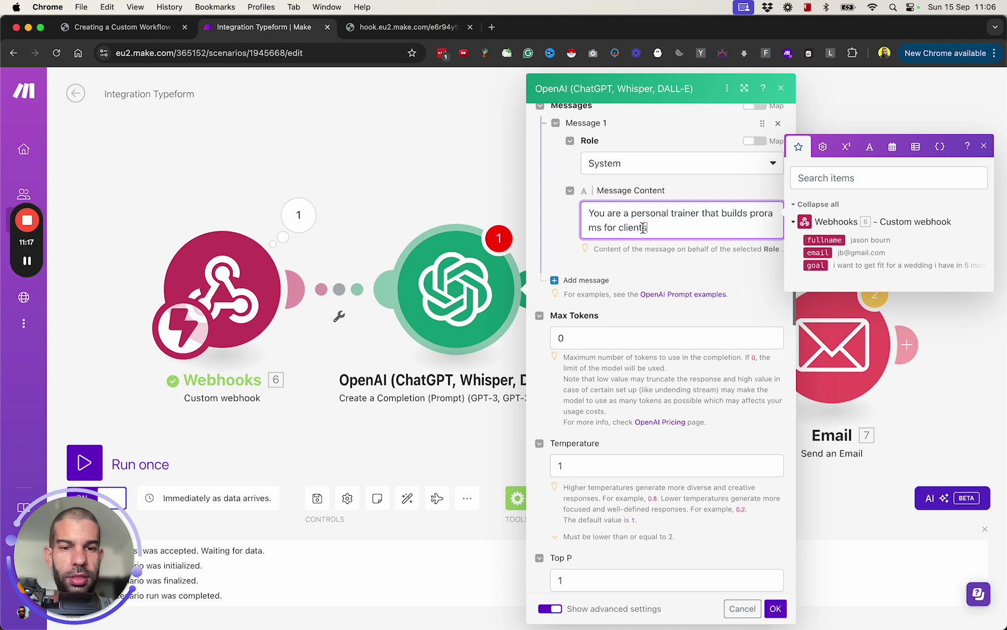
click(767, 220)
text(g)
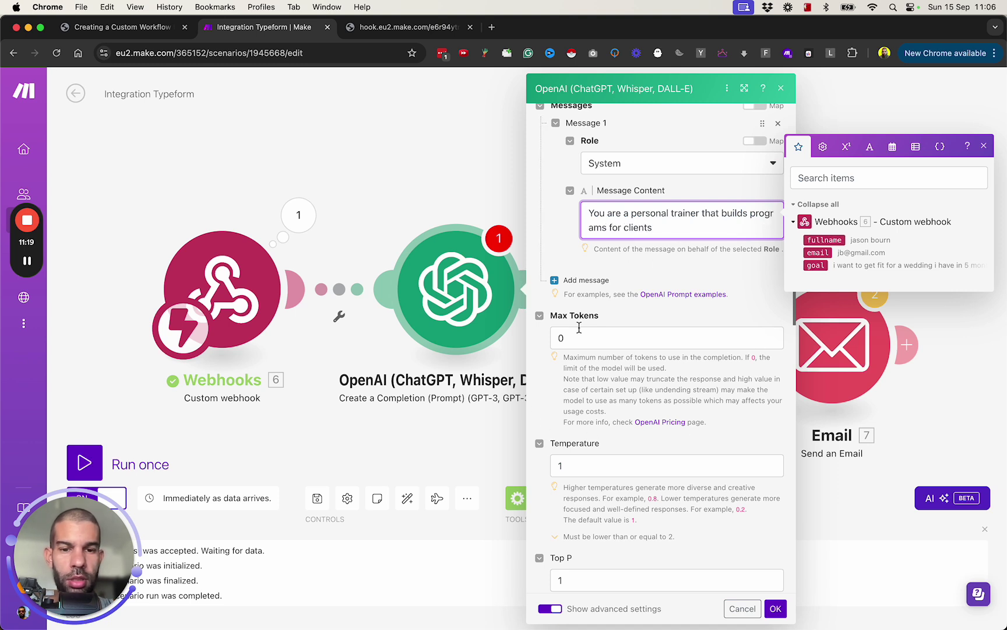
click(584, 281)
Add a User message: 'I have this client called [fullname] that wants to accomplish this goal: [goal]'
click(634, 318)
click(632, 359)
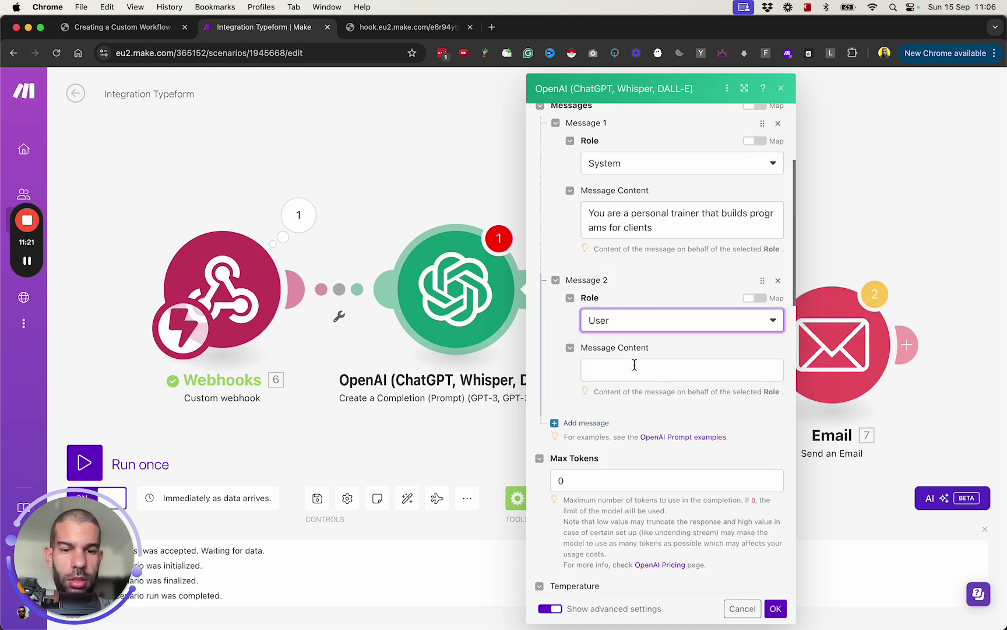
click(656, 370)
text(I have this)
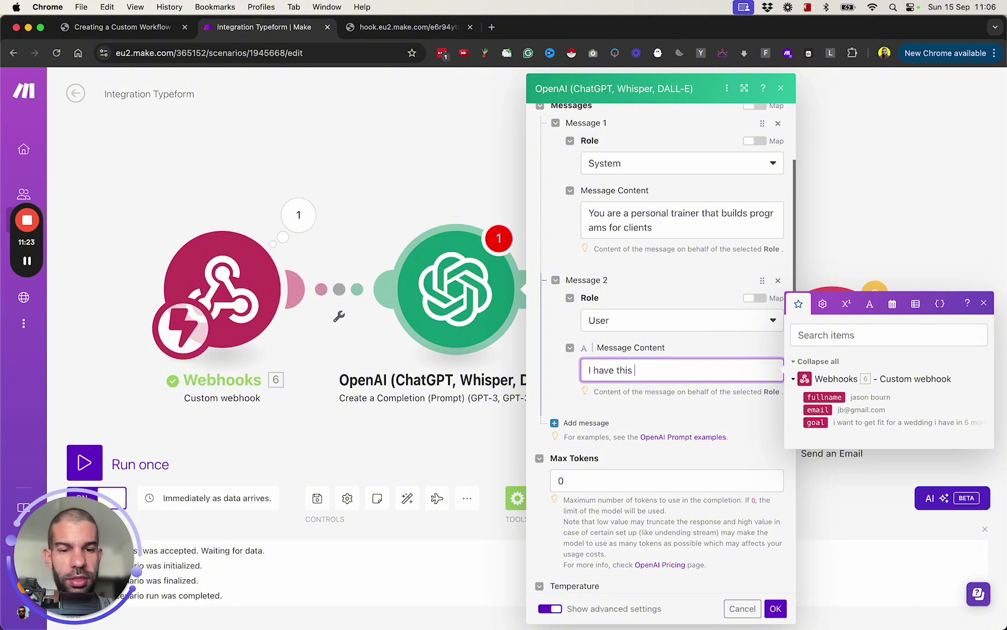
text( client called)
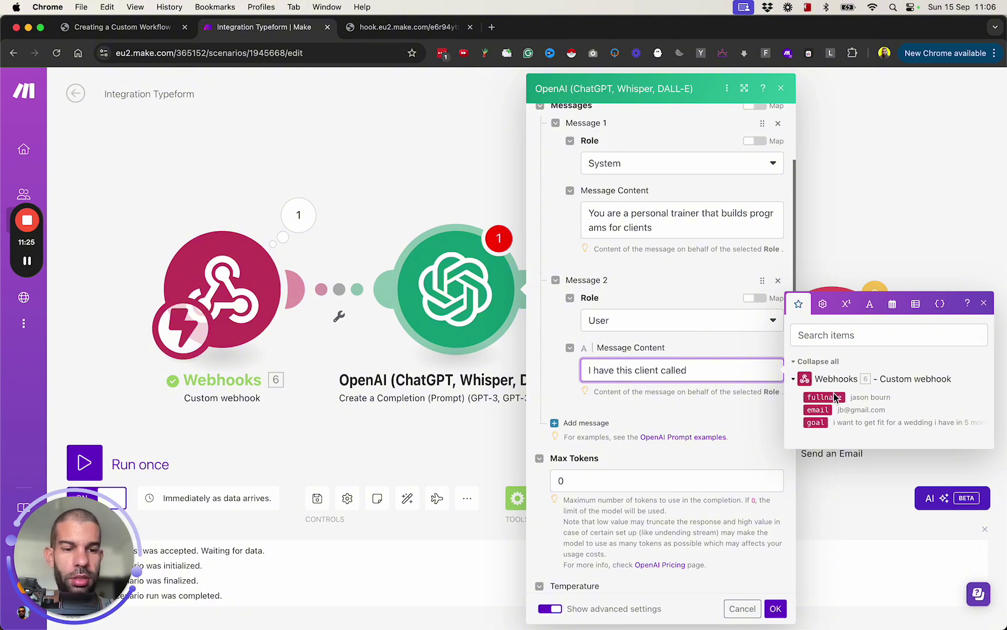
click(839, 395)
text(that wants to accomplish this goal:)
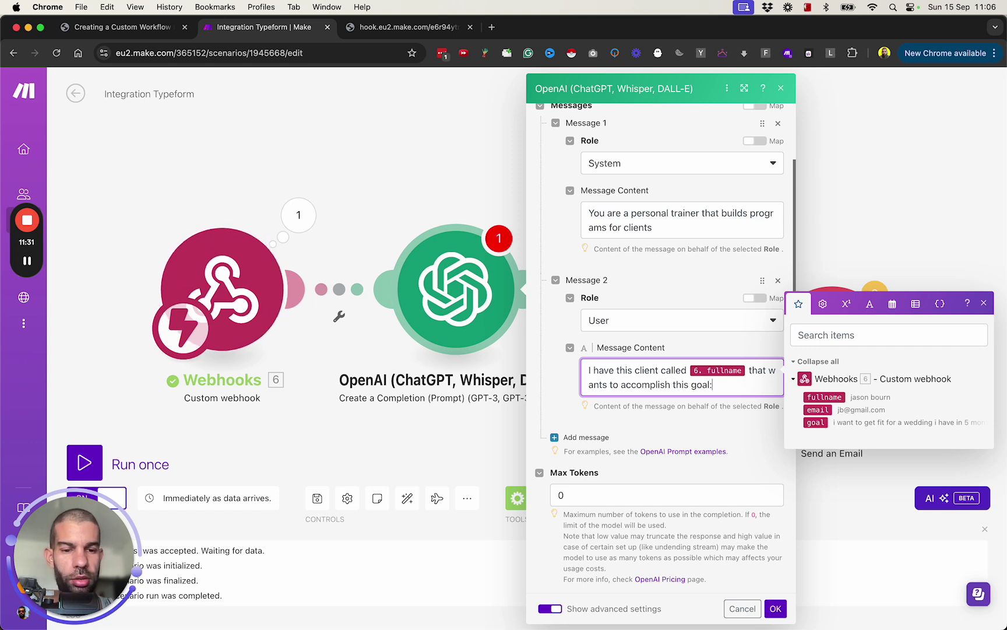
key(Return)
click(816, 422)
key(Return)
key(Return)
Finish the prompt requesting a short, outline, bulleted program, returning only the program, and save the module
text(Create a short, outline, bullete)
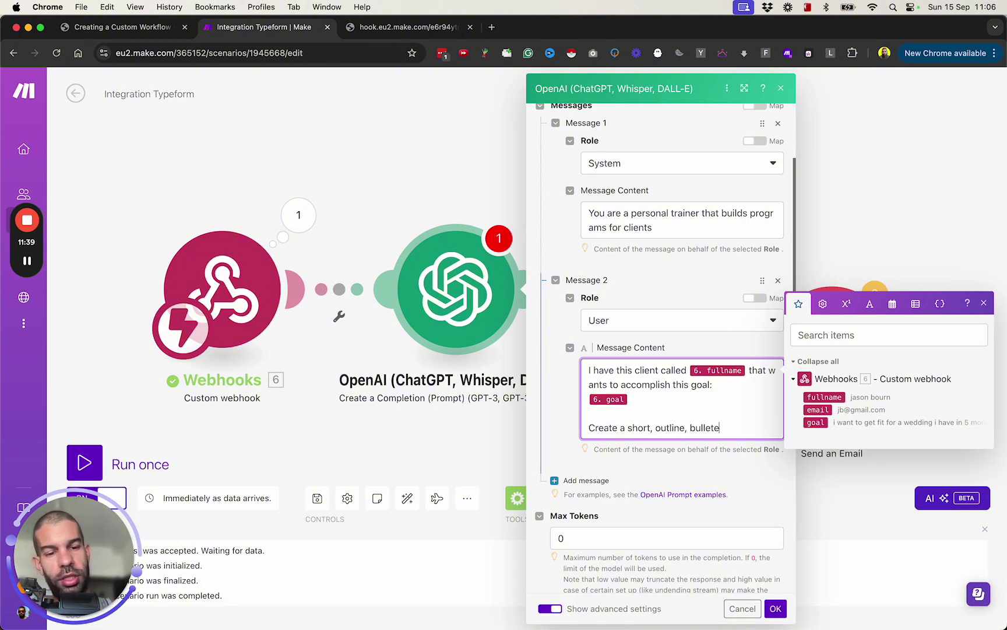
text(d format program to help him do this.)
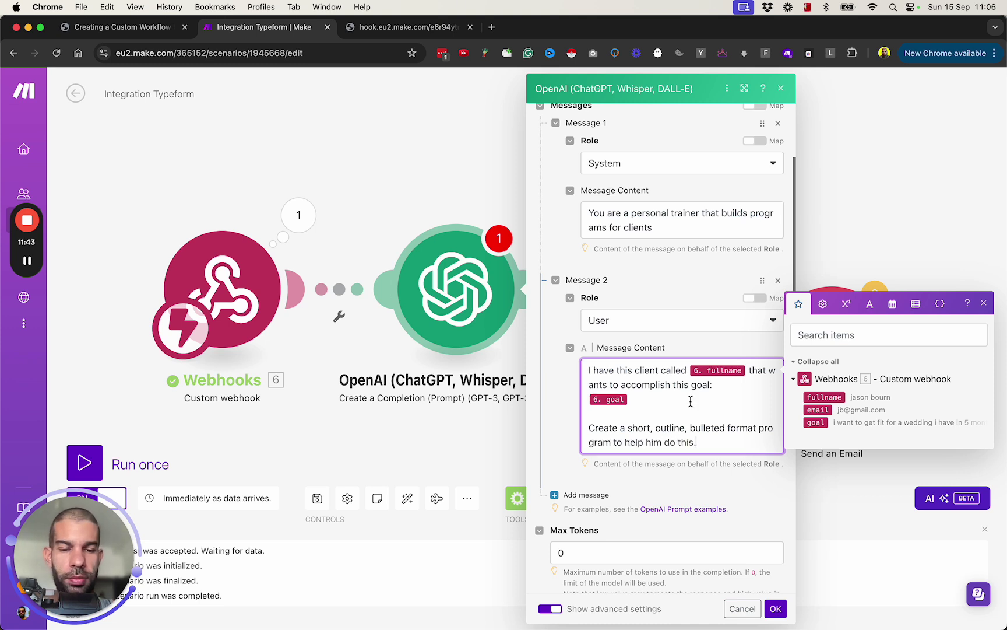
key(Return)
key(Return)
text(Only)
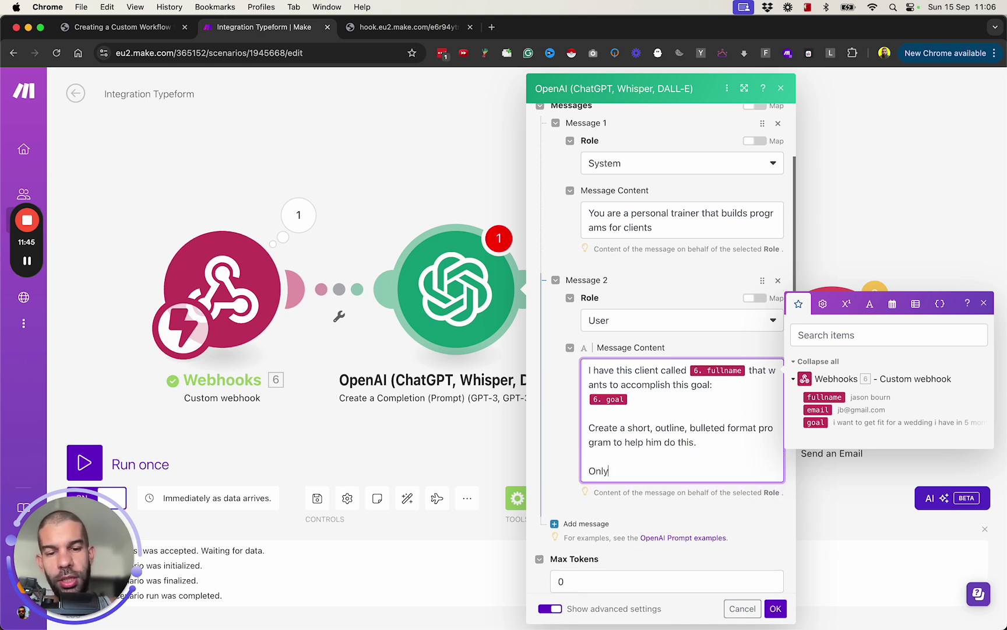
text( return the program, nothing)
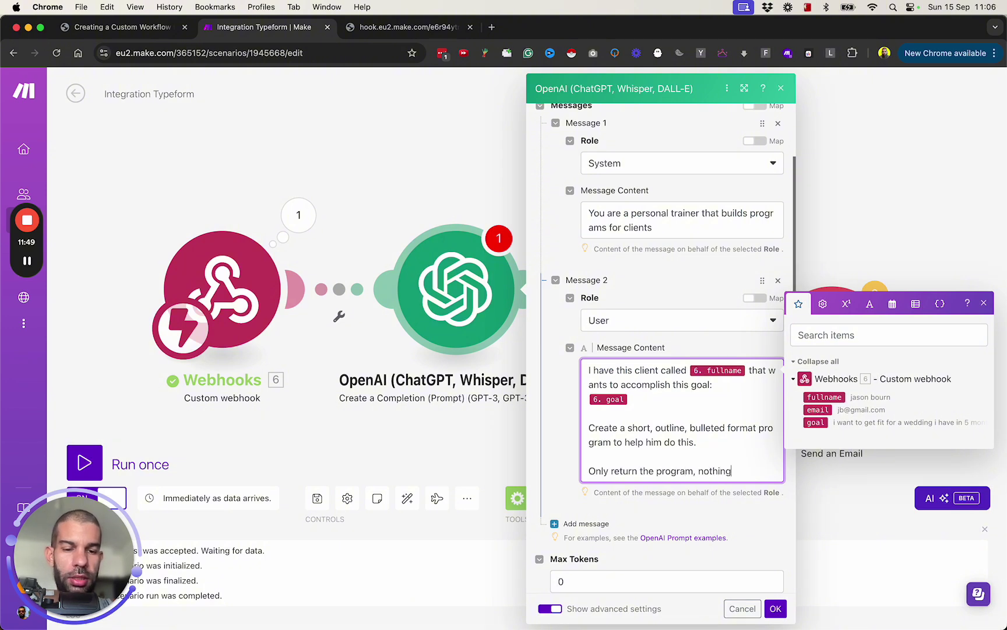
text( else. Get straight to the point.)
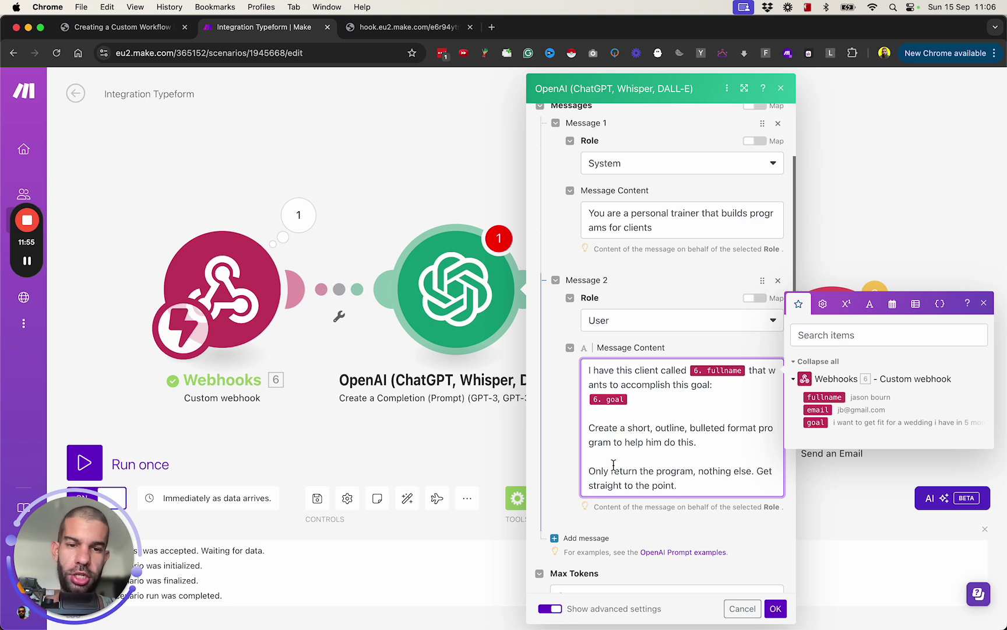
scroll(568, 459, down, 2)
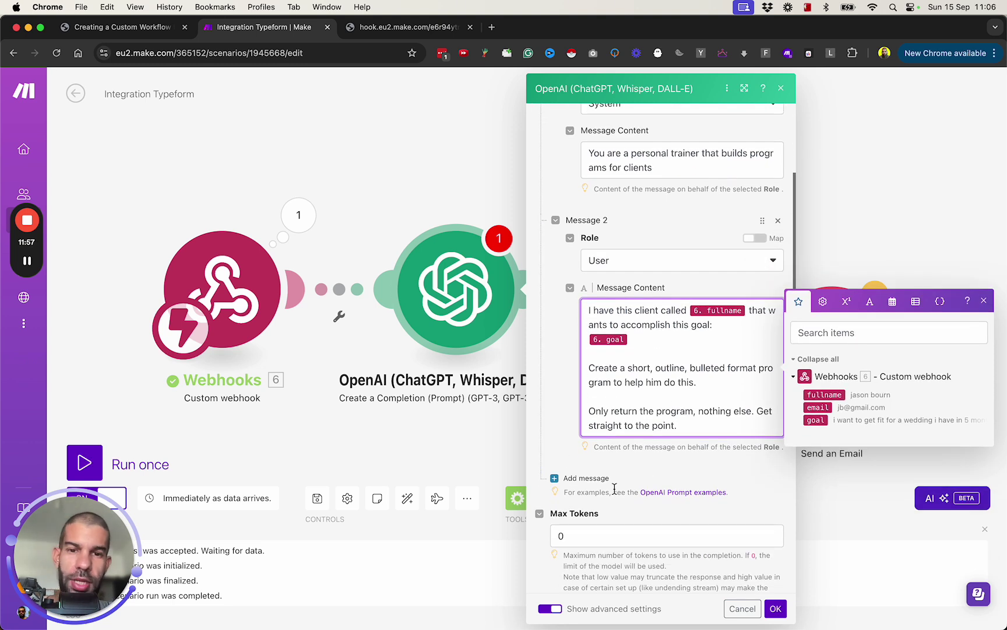
scroll(634, 545, down, 5)
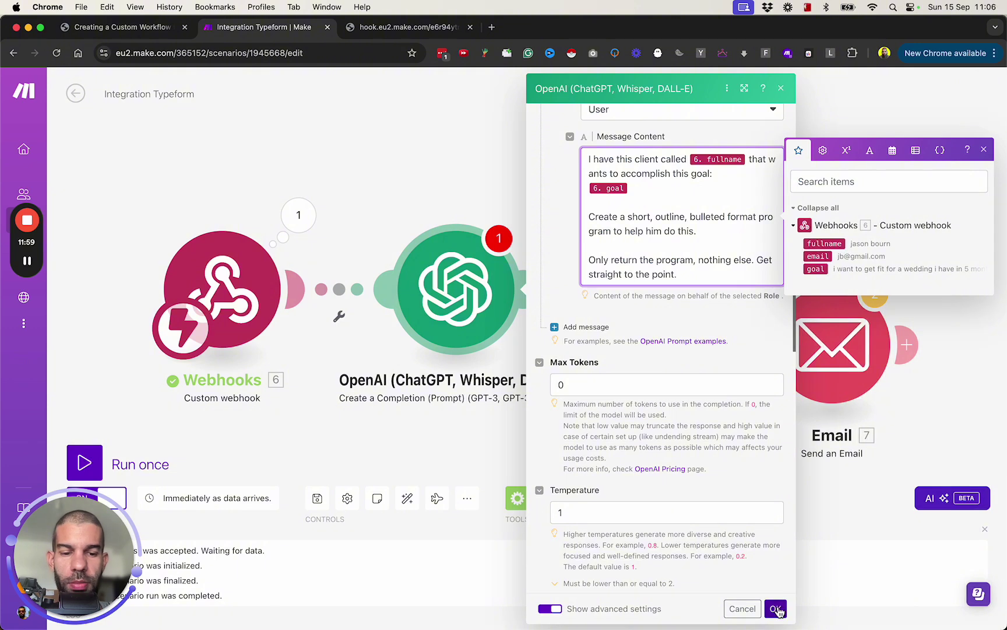
click(775, 608)
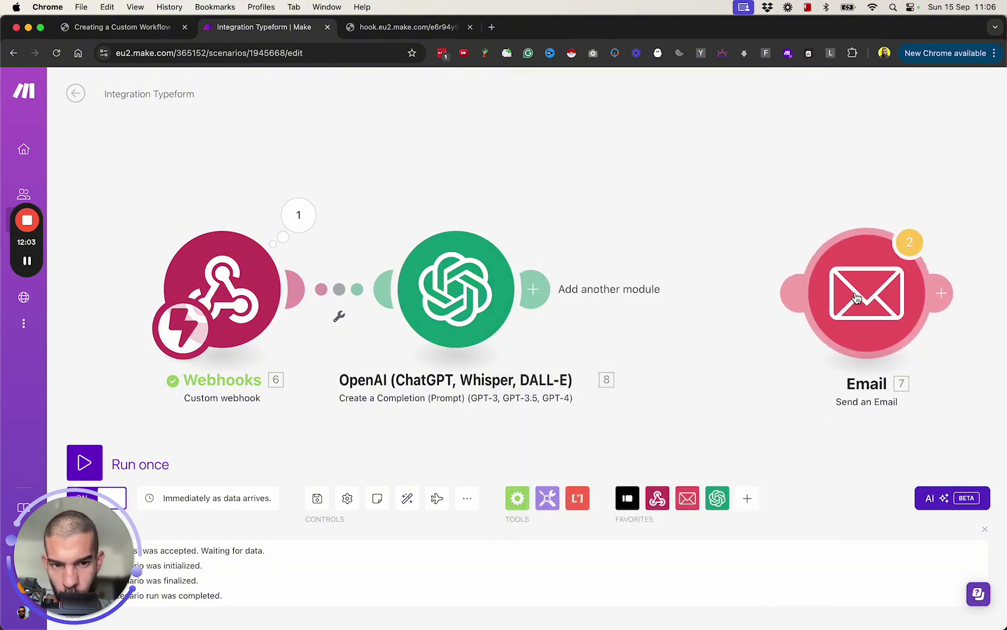
Add an Airtable 'Update a Record' module after the OpenAI step
click(551, 295)
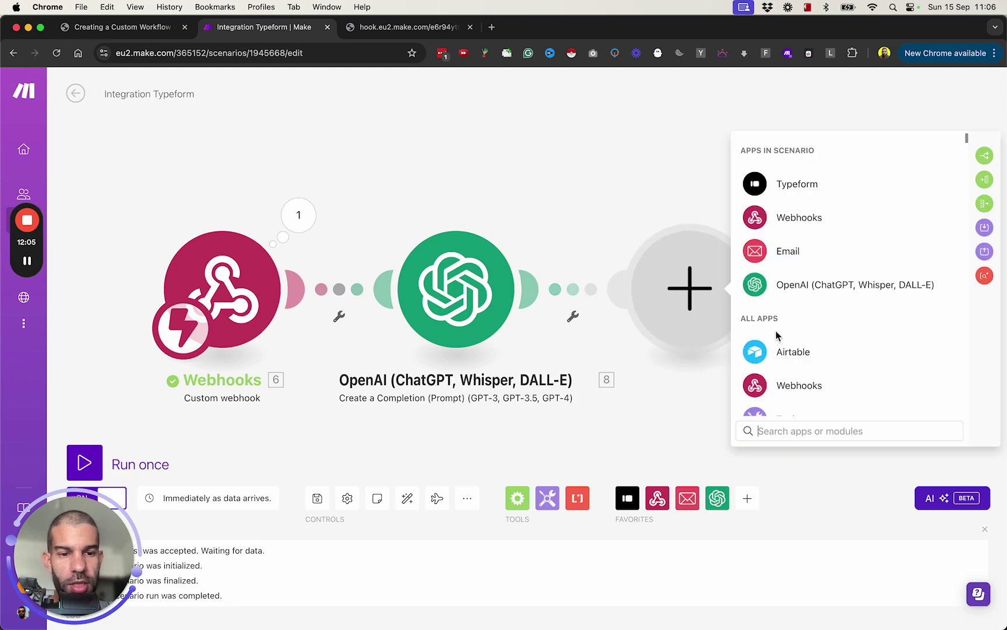
click(783, 352)
click(839, 354)
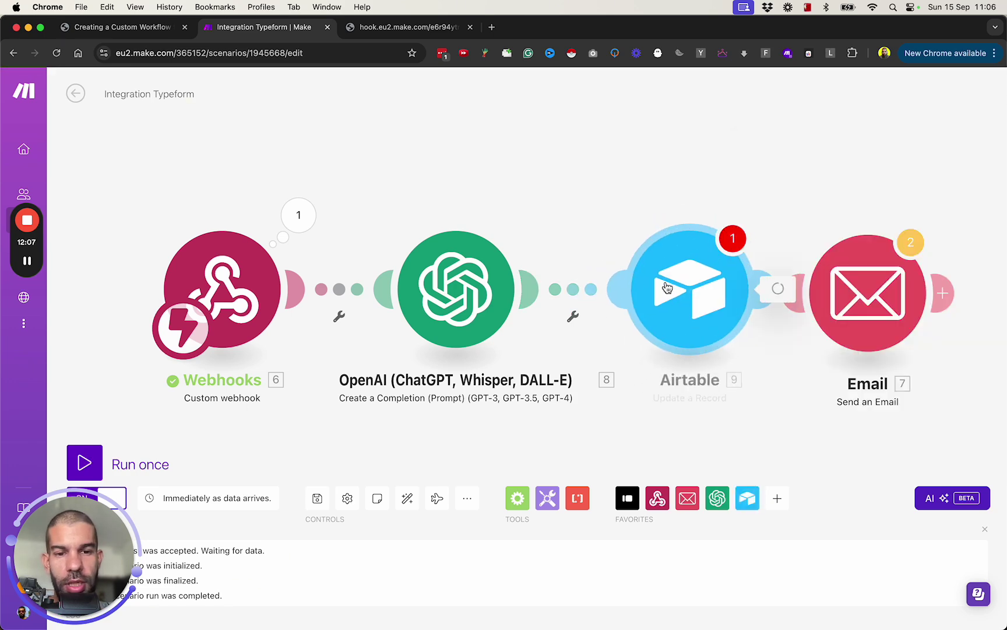
Check the Status field's available options in Airtable without changing them
key(super+Tab)
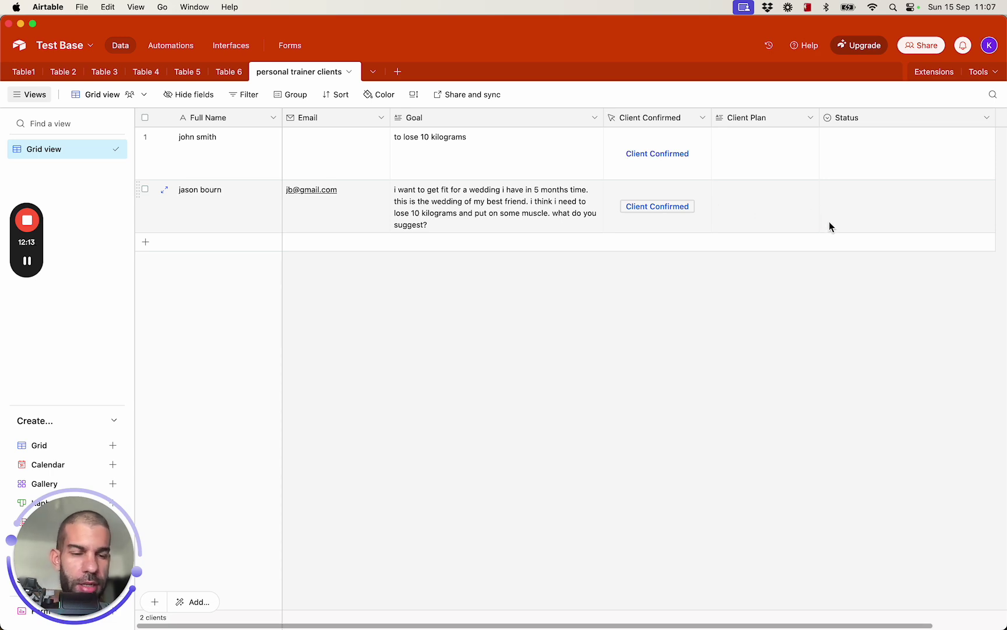
double_click(894, 212)
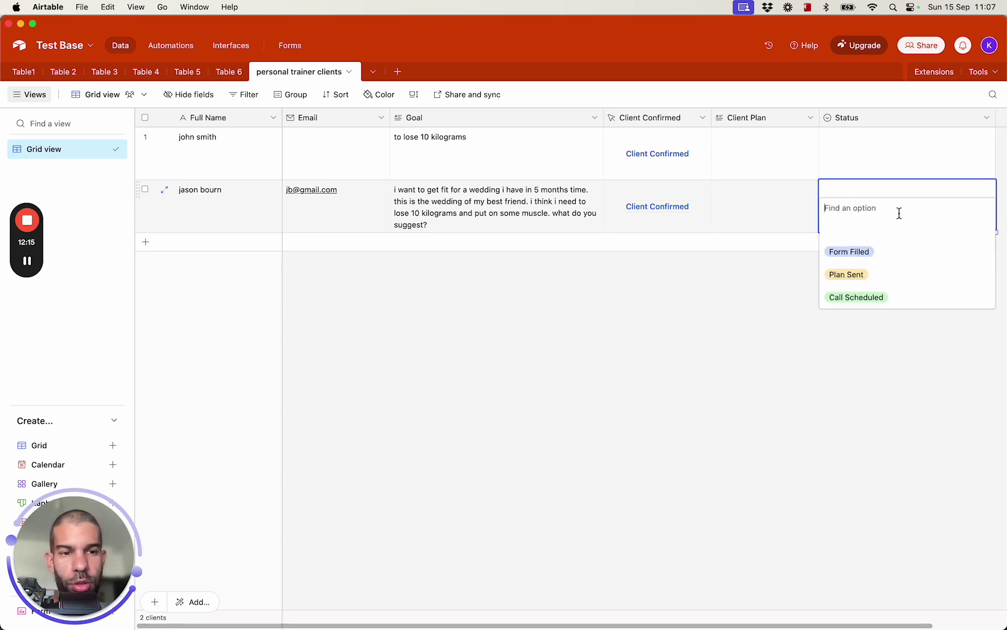
click(703, 346)
key(super+Tab)
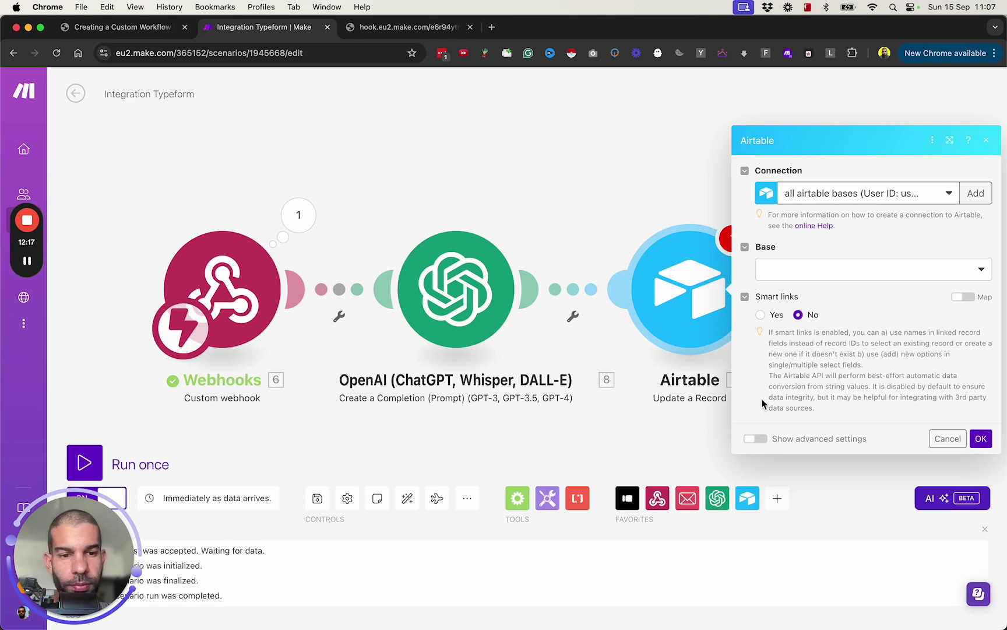
Point the Airtable module at Test Base and the personal trainer clients table
click(670, 271)
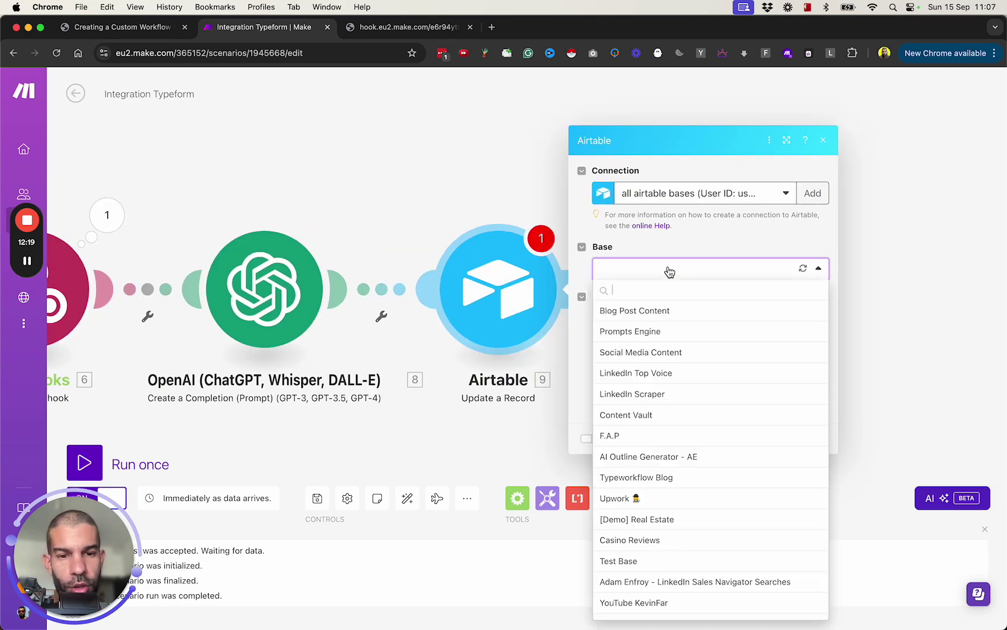
text(test)
click(678, 315)
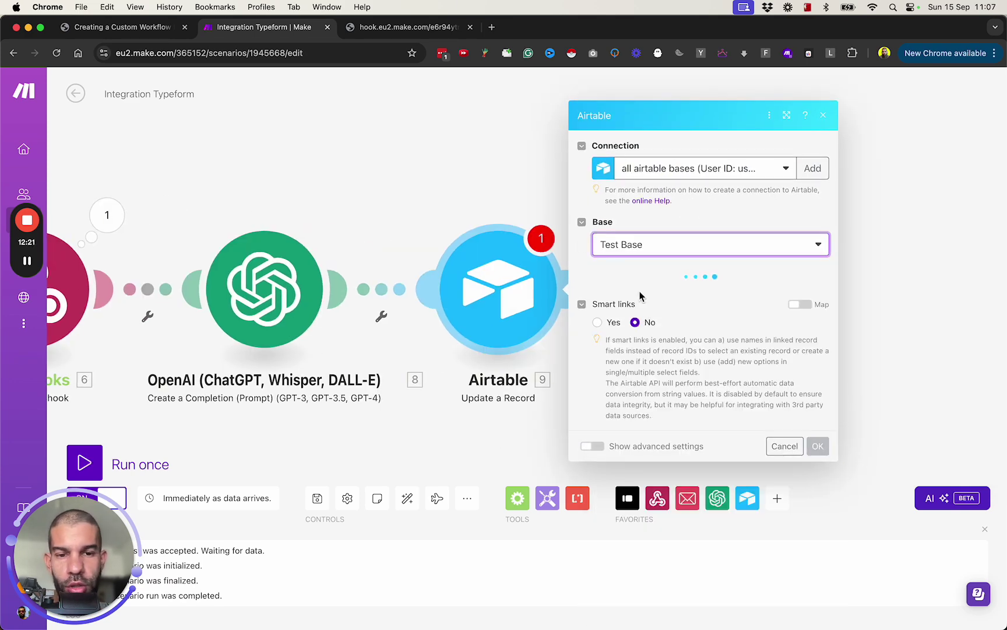
click(649, 299)
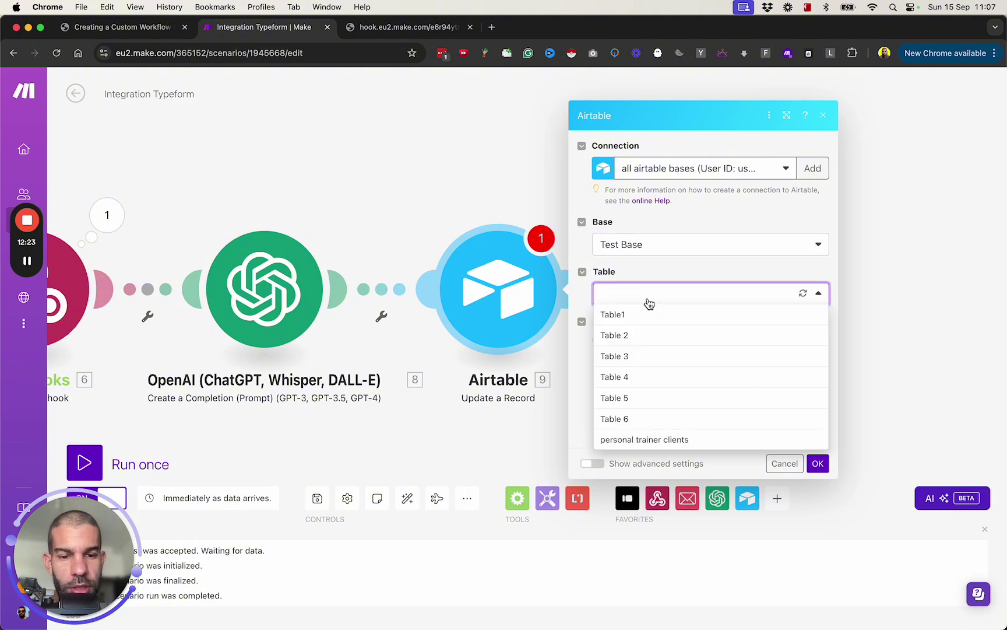
click(683, 441)
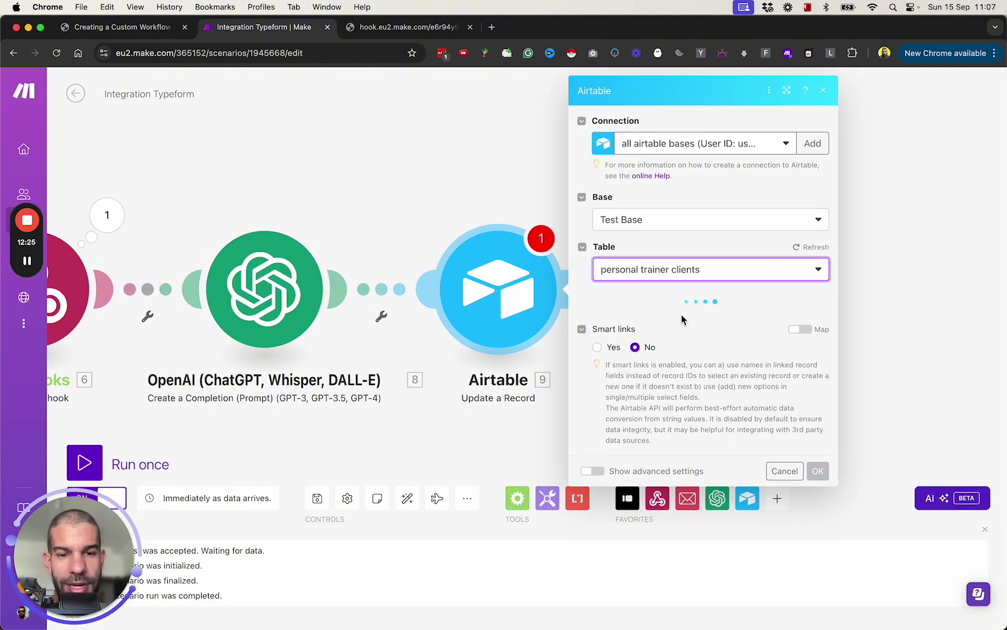
scroll(670, 349, down, 3)
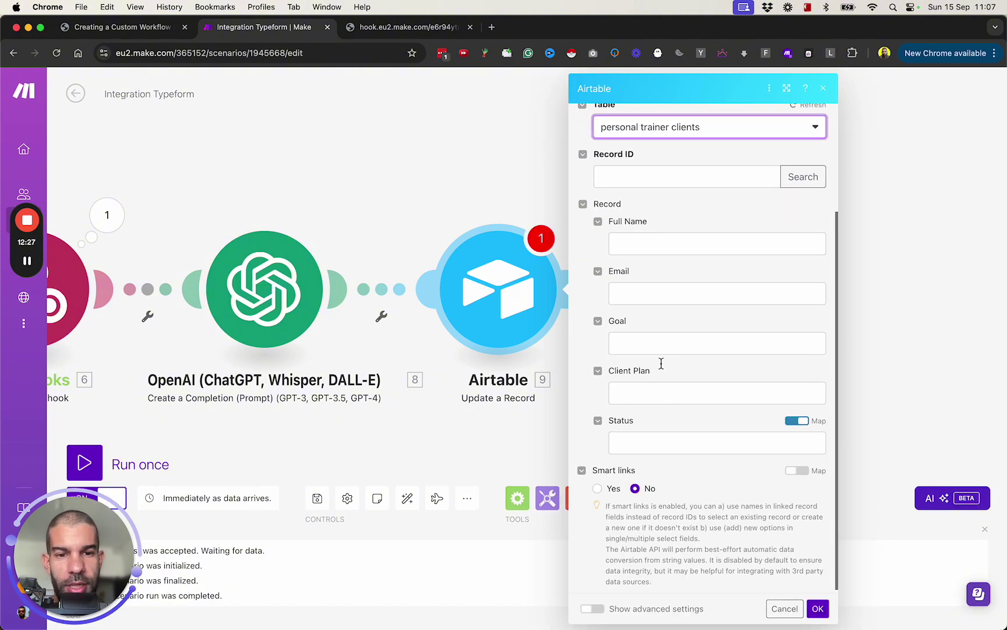
Map webhook fullname to Record ID and OpenAI Result to Client Plan, and set Status to Plan Sent
click(622, 177)
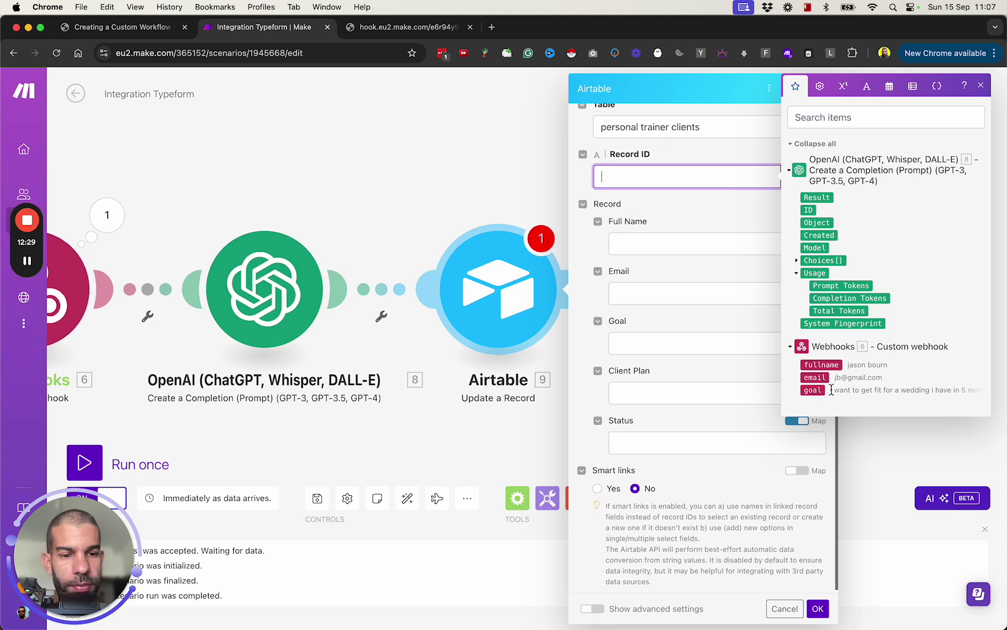
click(820, 365)
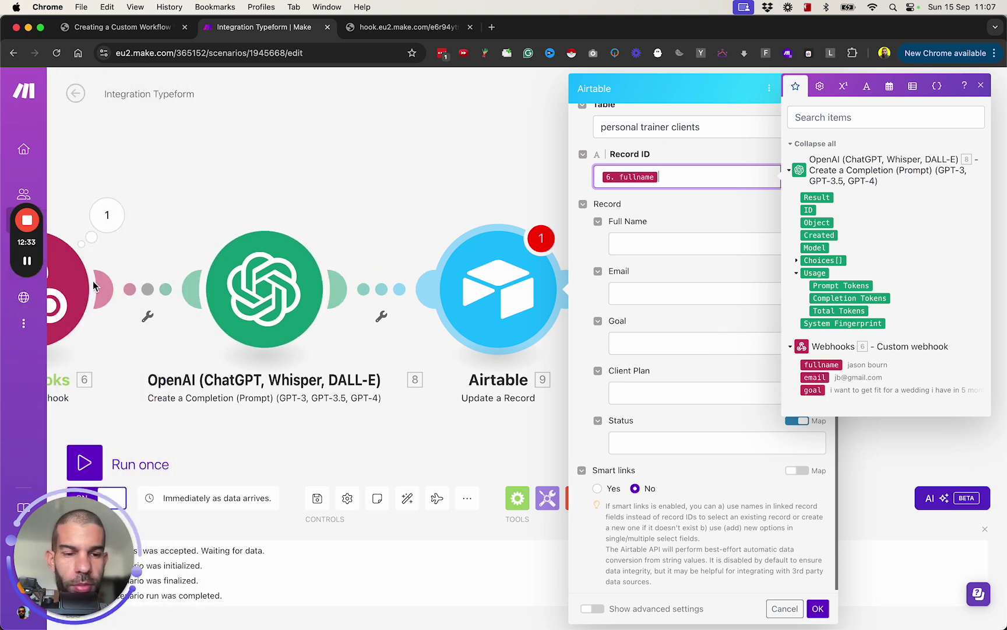
click(655, 347)
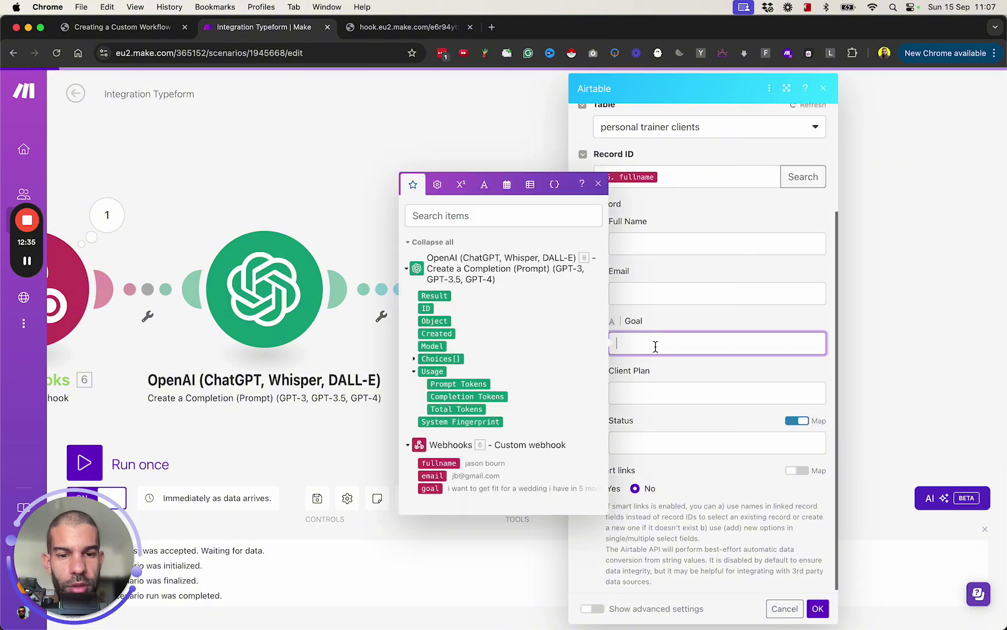
click(441, 296)
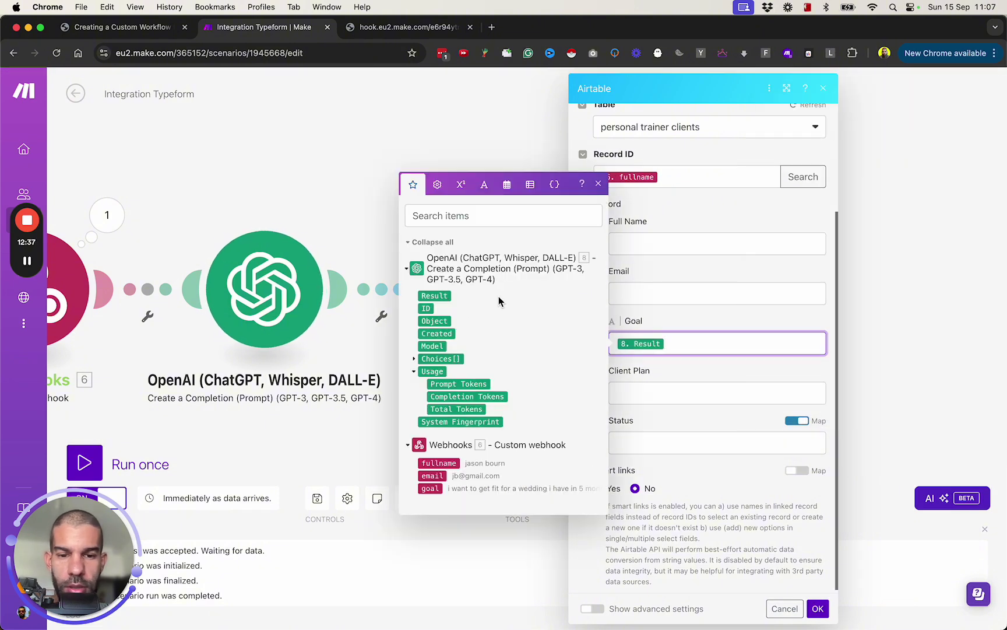
key(BackSpace)
click(632, 392)
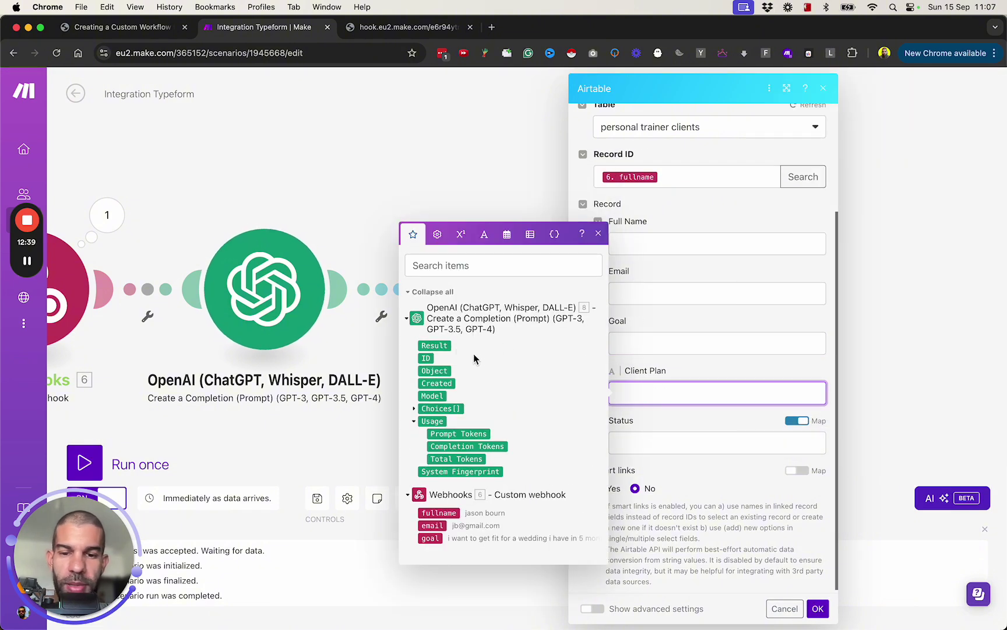
click(443, 346)
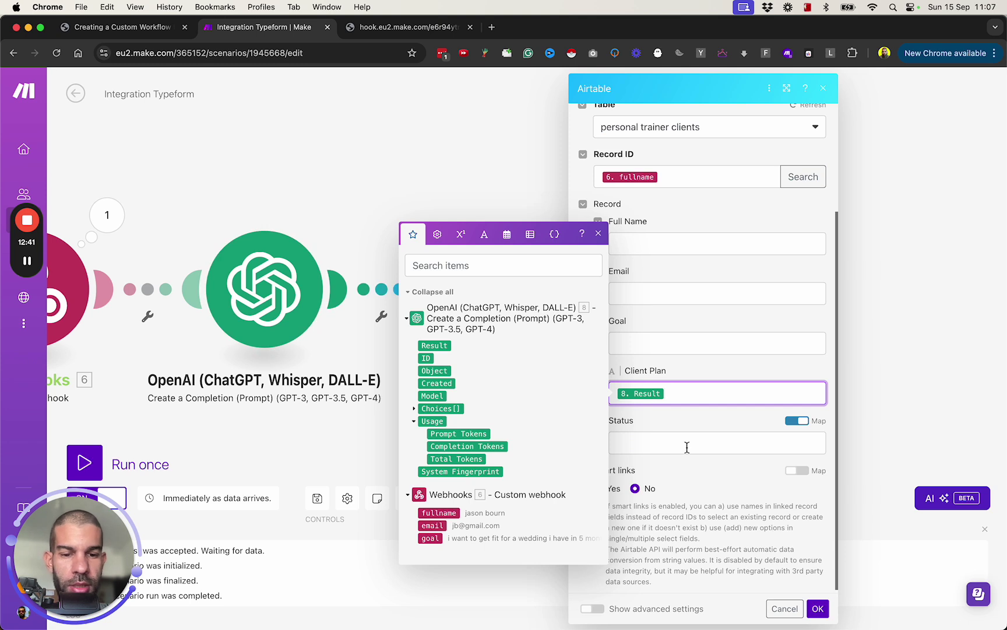
click(687, 445)
click(794, 422)
click(675, 447)
click(674, 505)
click(816, 608)
Move the Airtable module and delete its link from the OpenAI module
drag(498, 312, 881, 308)
click(420, 234)
click(477, 232)
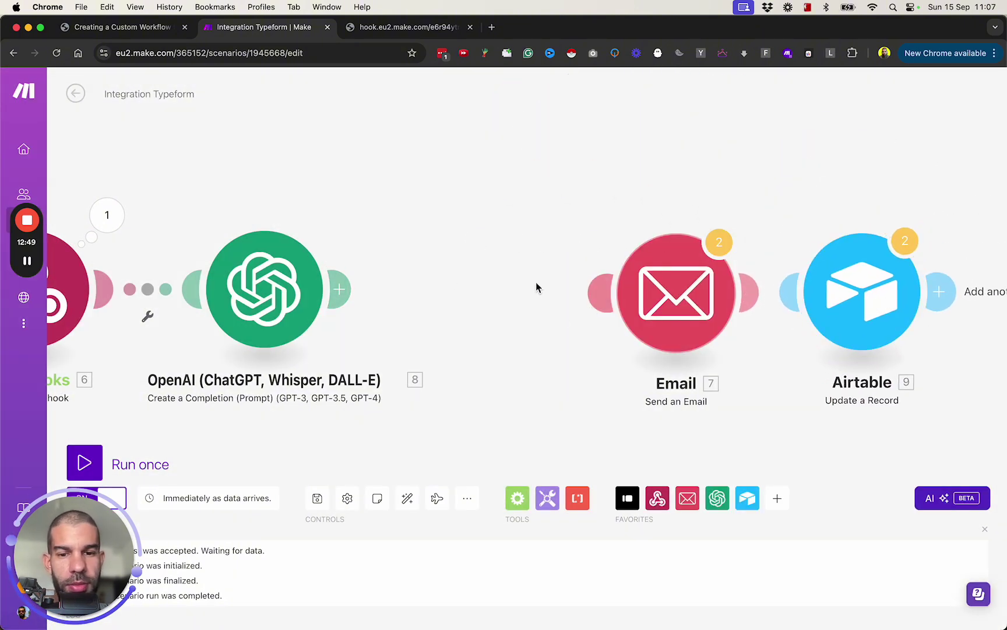
Link Airtable after the Email module and copy the Email step's fixed recipient address
drag(342, 288, 561, 203)
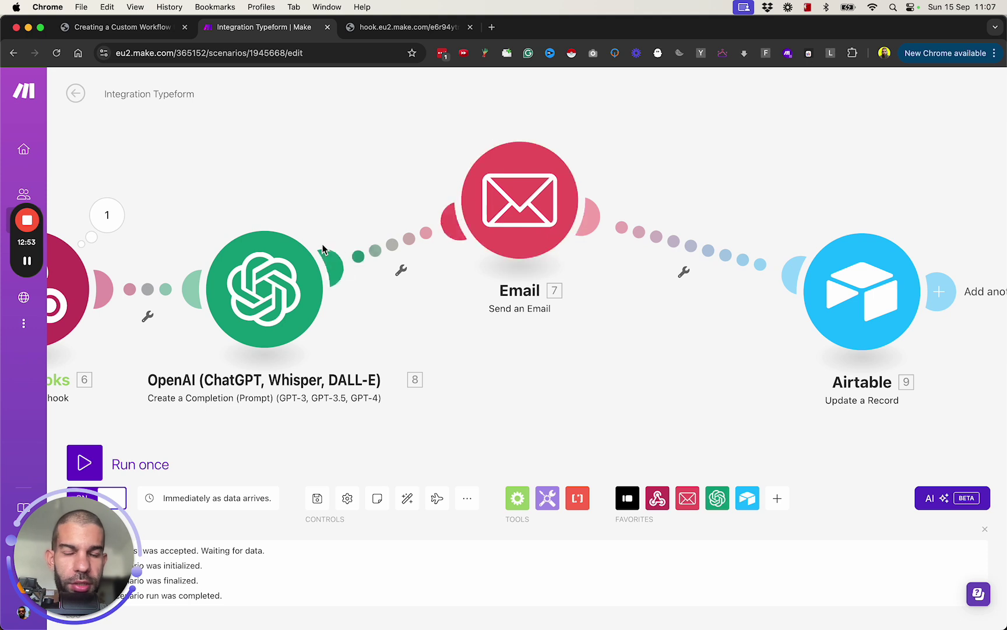
drag(869, 297, 822, 256)
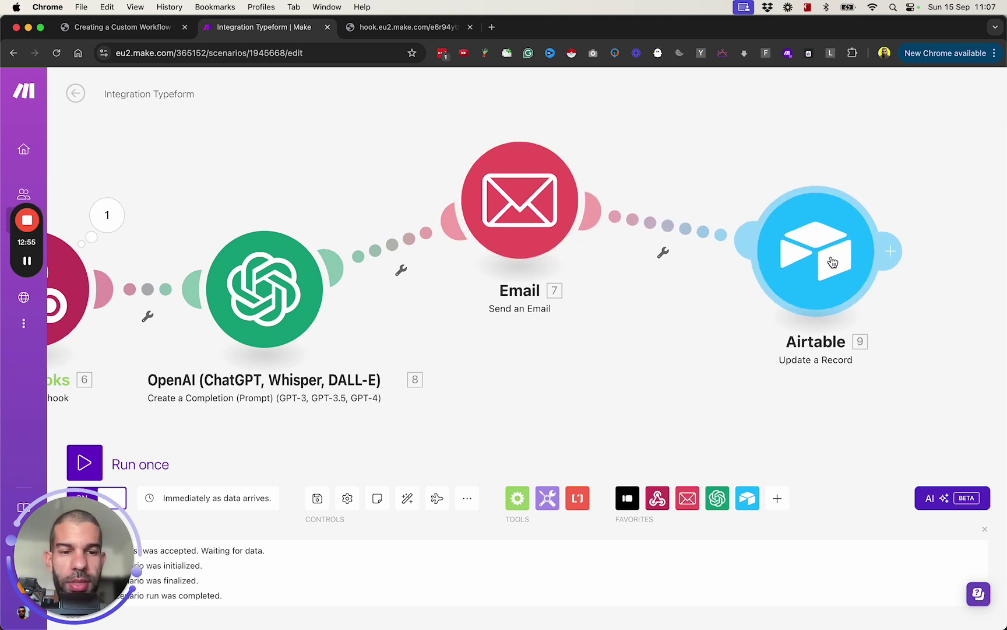
click(537, 223)
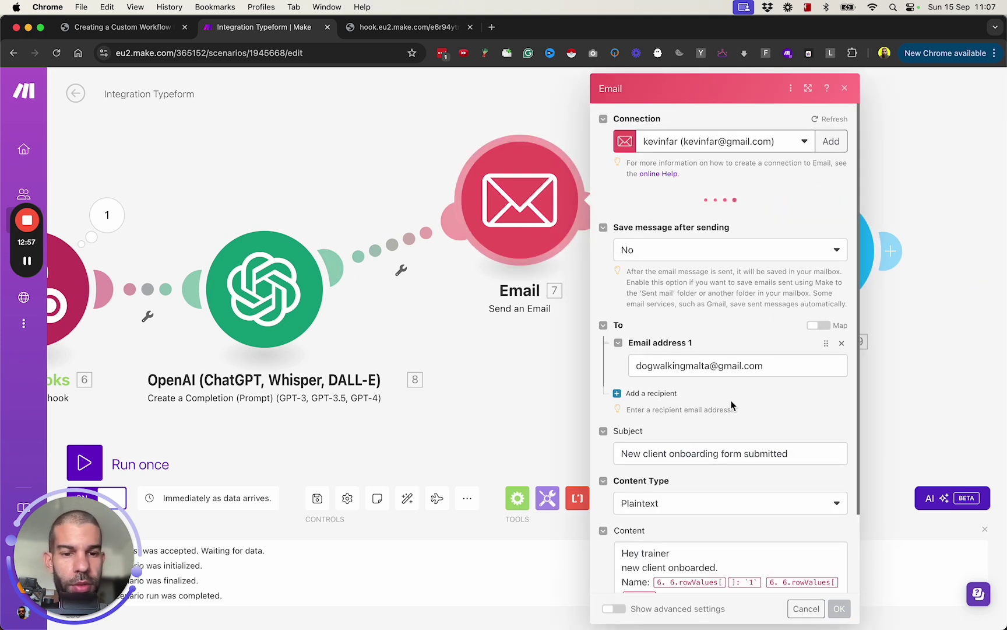
click(689, 337)
key(super+a)
key(super+c)
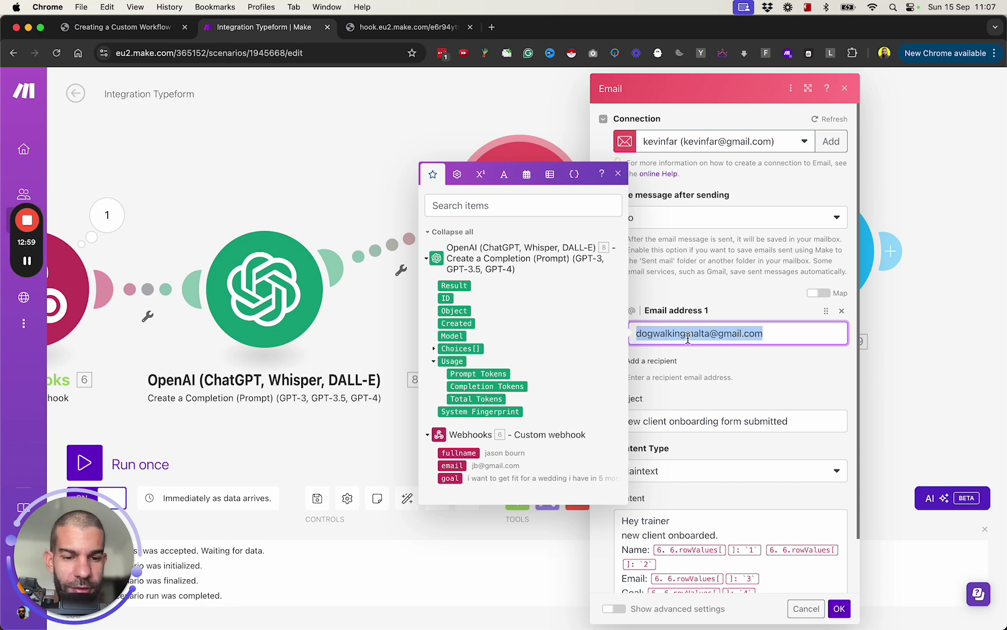
scroll(688, 338, down, 2)
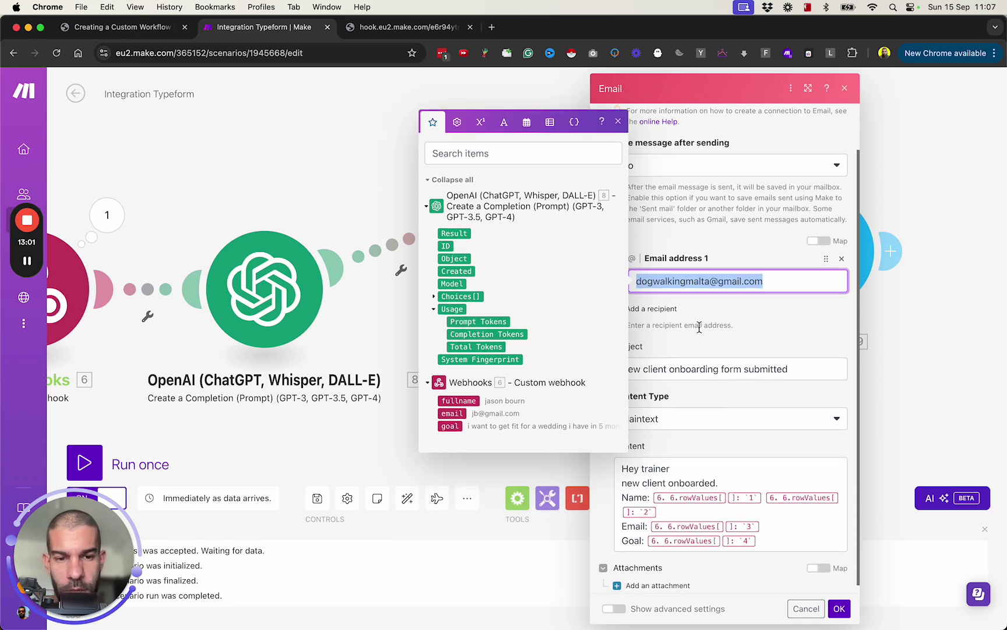
key(super+Tab)
Paste that address into the second client's Email cell and clear it from Make's recipient field
double_click(362, 208)
key(super+a)
key(super+v)
click(424, 349)
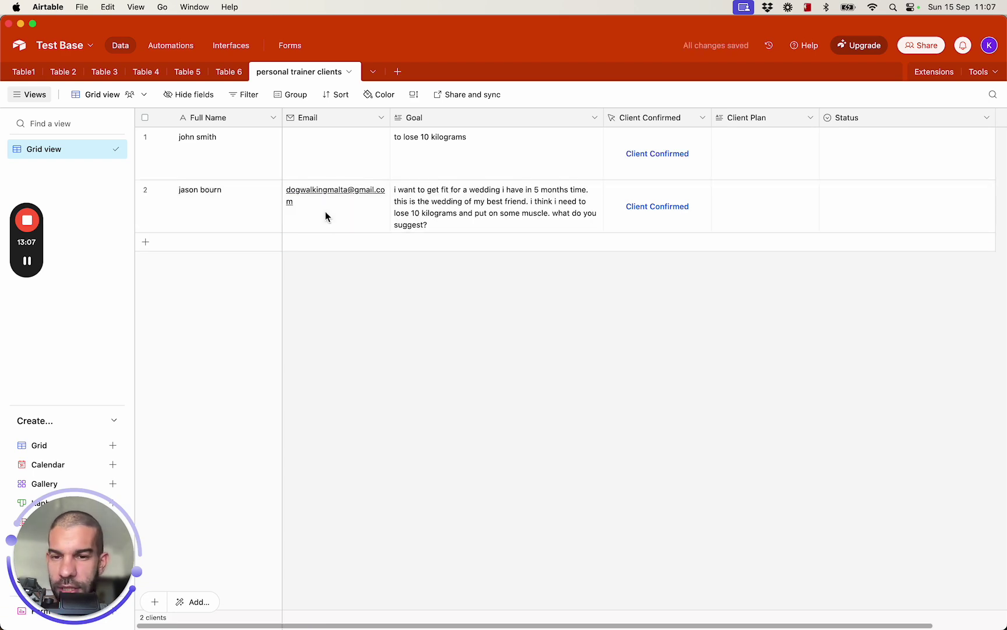
key(super+Tab)
key(BackSpace)
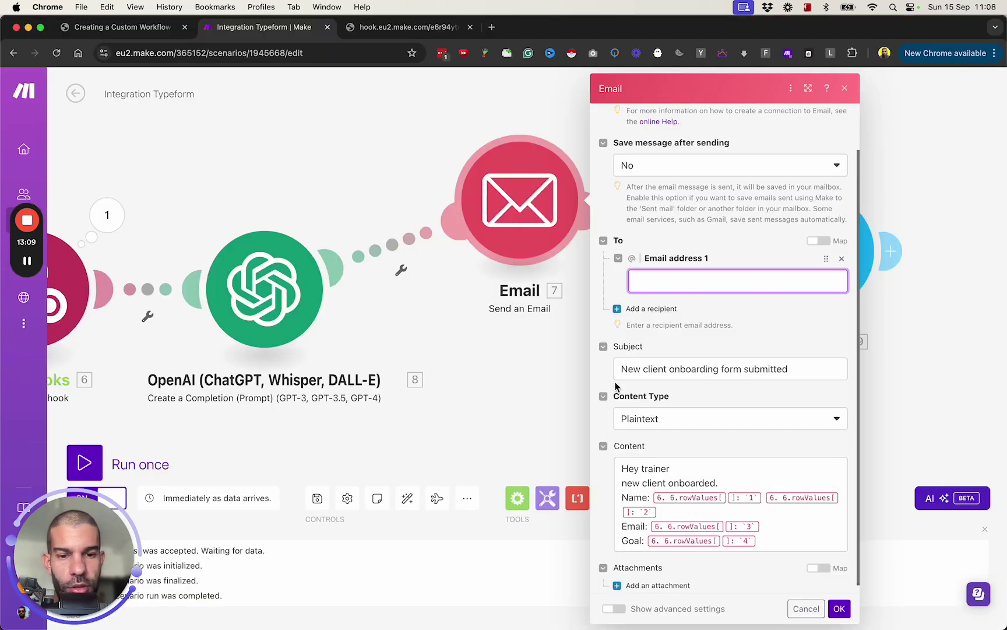
Map the Email address 1 recipient to the webhook's email value
click(654, 289)
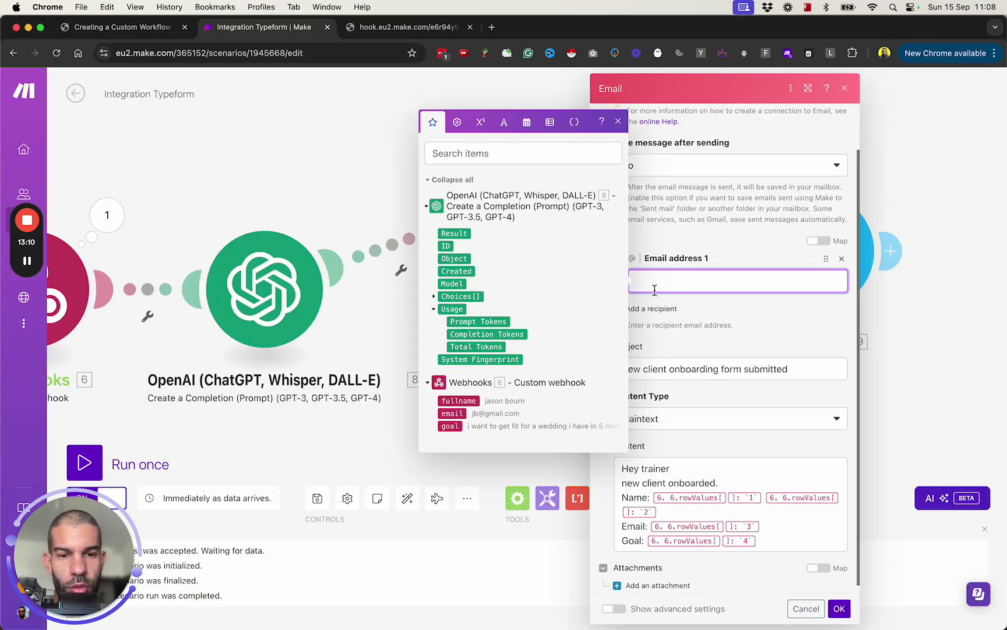
click(453, 414)
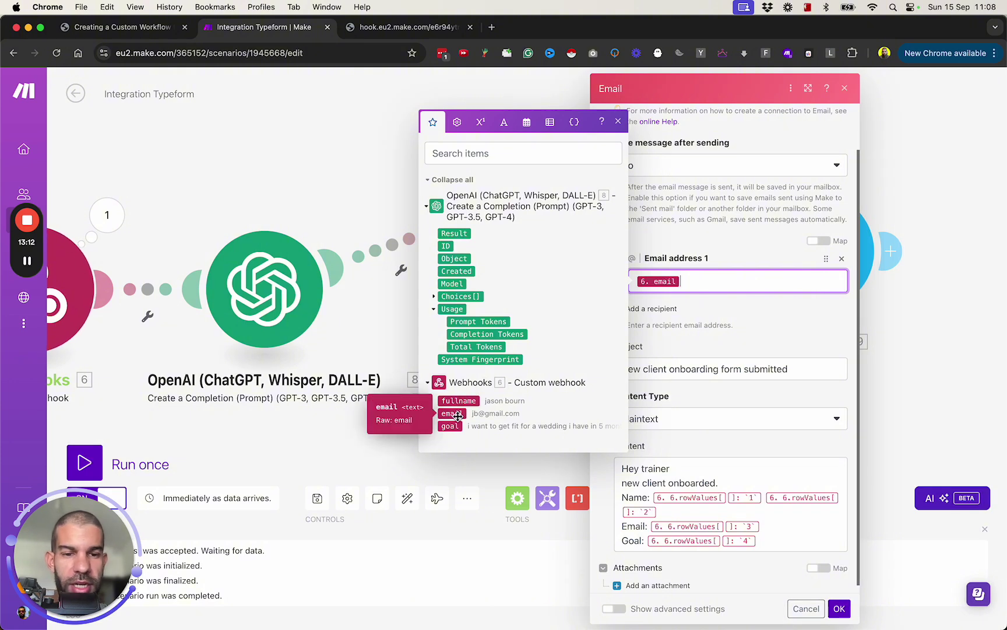
click(723, 338)
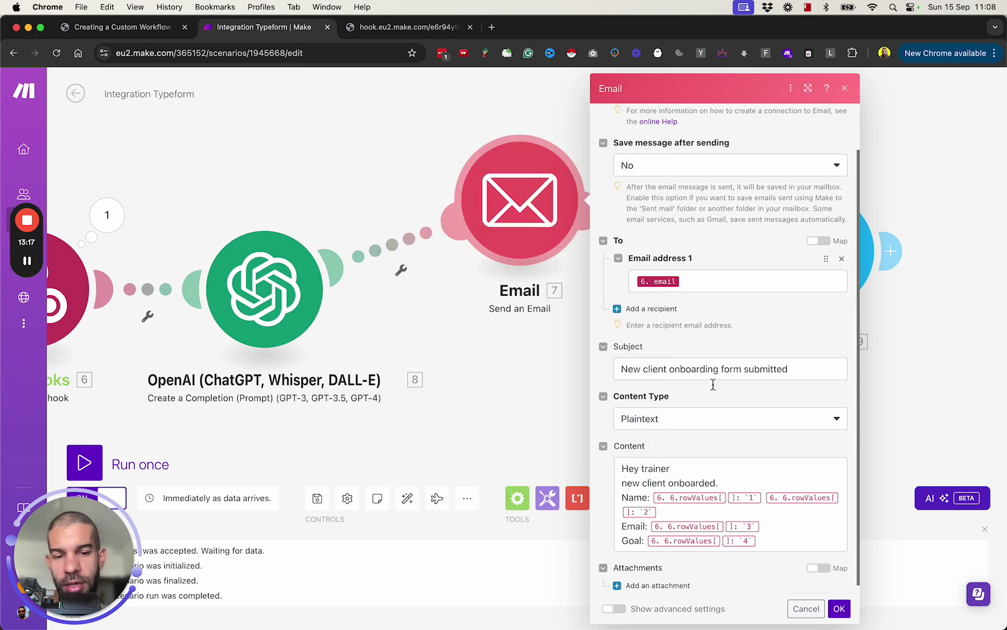
scroll(703, 476, down, 1)
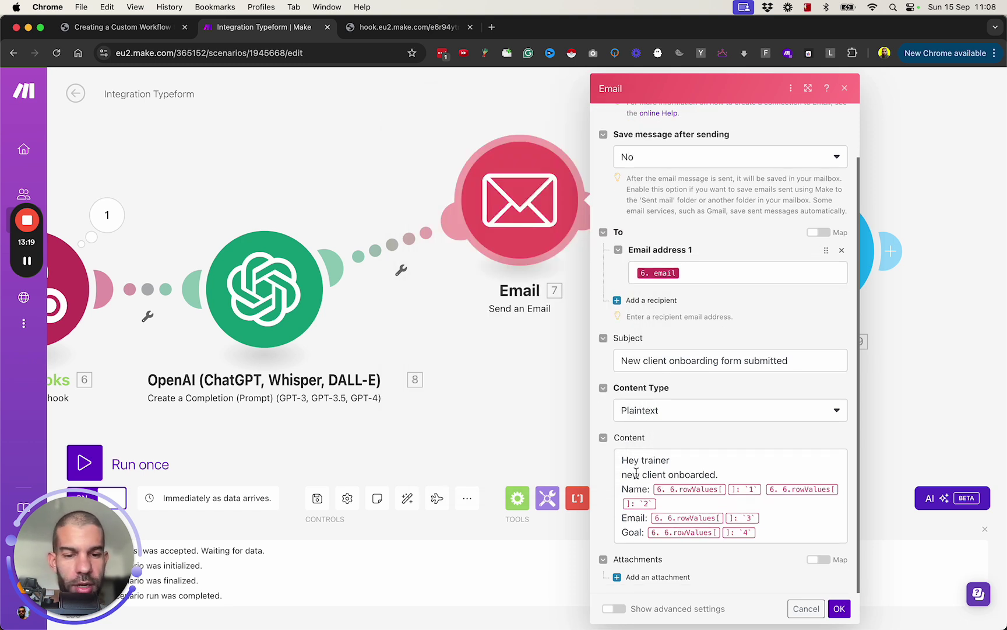
click(684, 463)
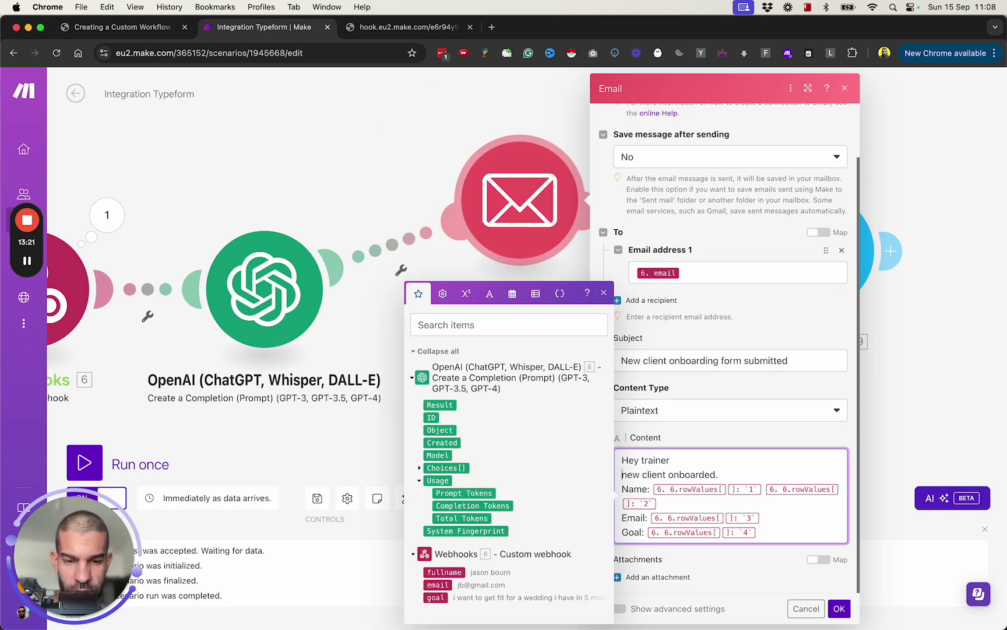
Replace the old body with 'Hey [fullname],' followed by 'this is your plan:'
drag(622, 474, 758, 532)
key(BackSpace)
key(alt+BackSpace)
click(444, 572)
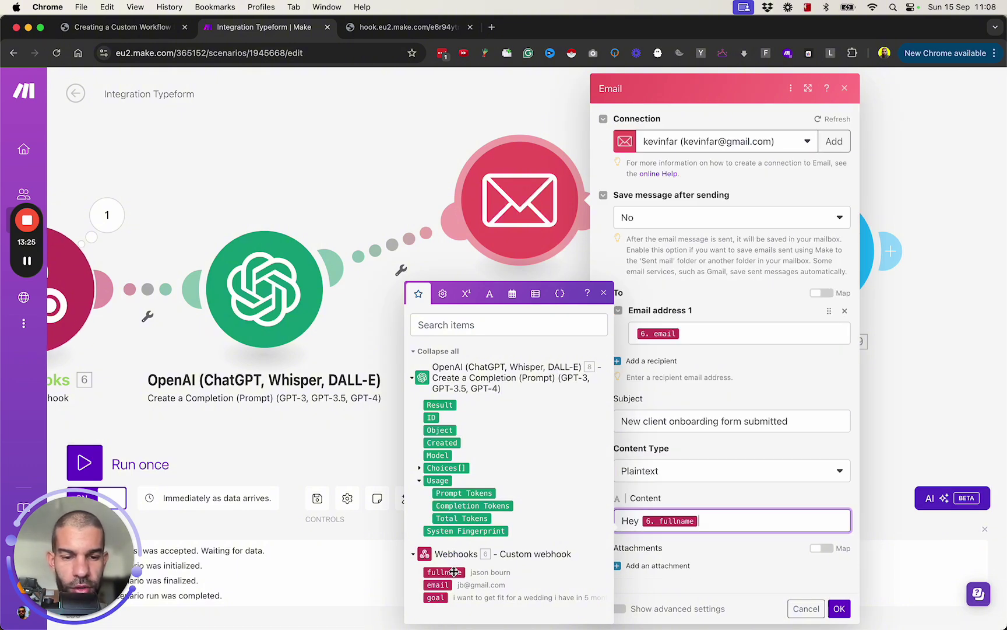
text(,)
key(Return)
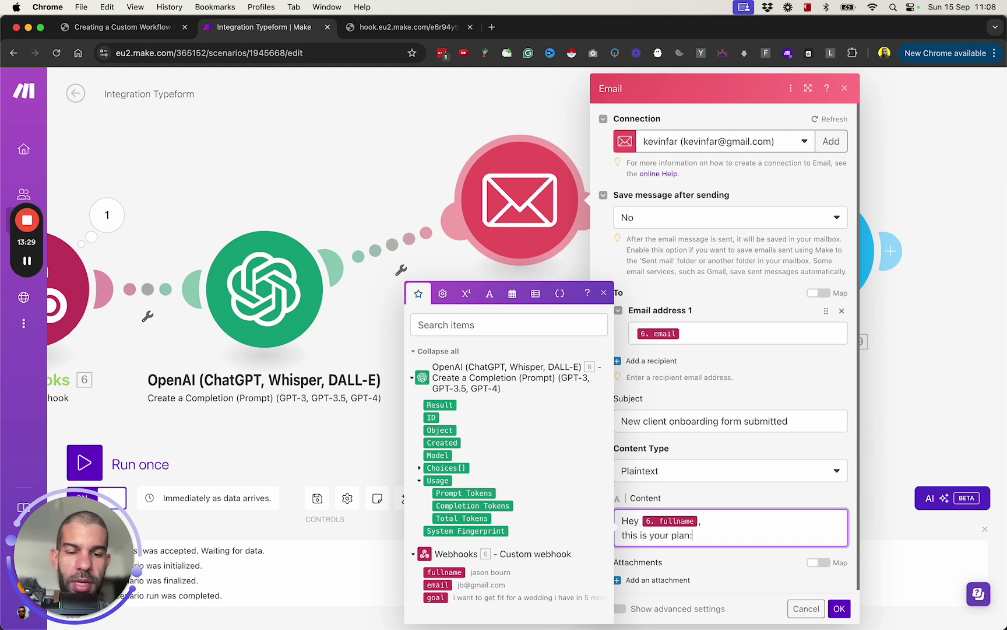
text(this is your plan:)
key(Return)
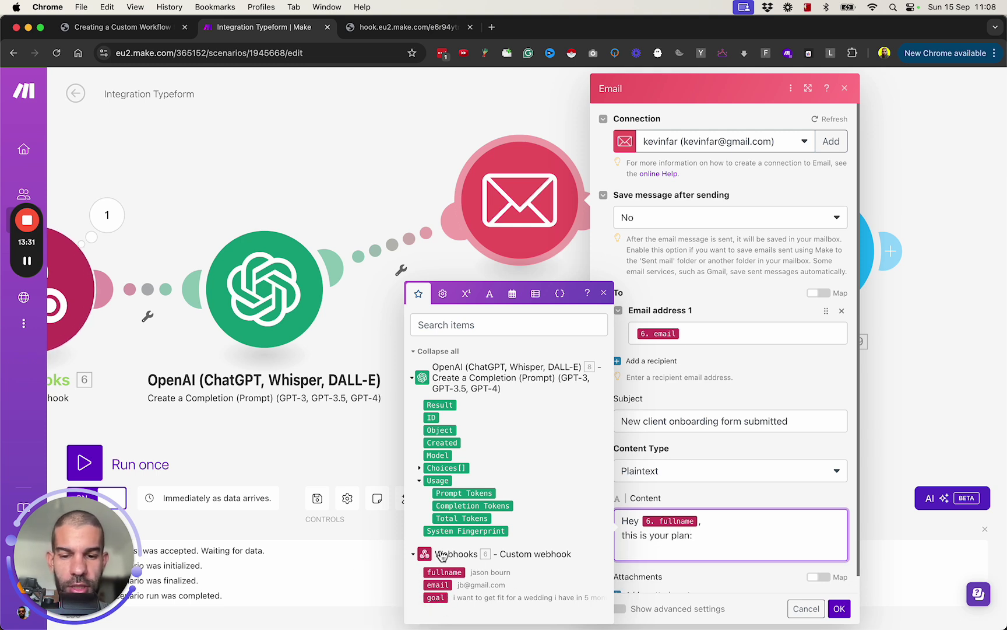
Insert the OpenAI Result, sign off 'Speak soon. Kevin', and save the Email module
click(439, 405)
key(Return)
text(Speak soon.)
key(Return)
text(Kevin)
click(838, 608)
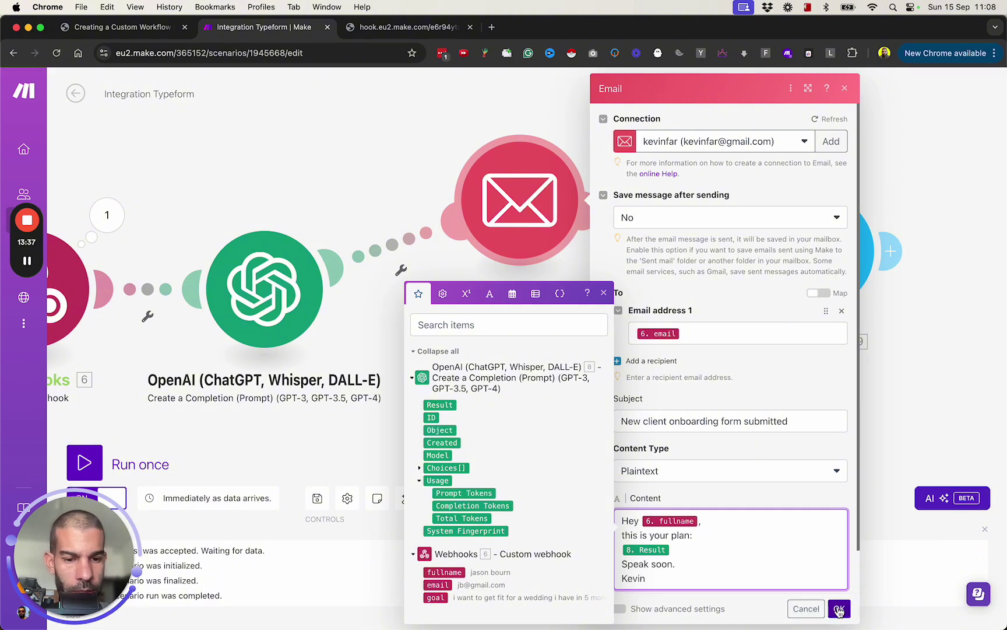
scroll(700, 511, down, 1)
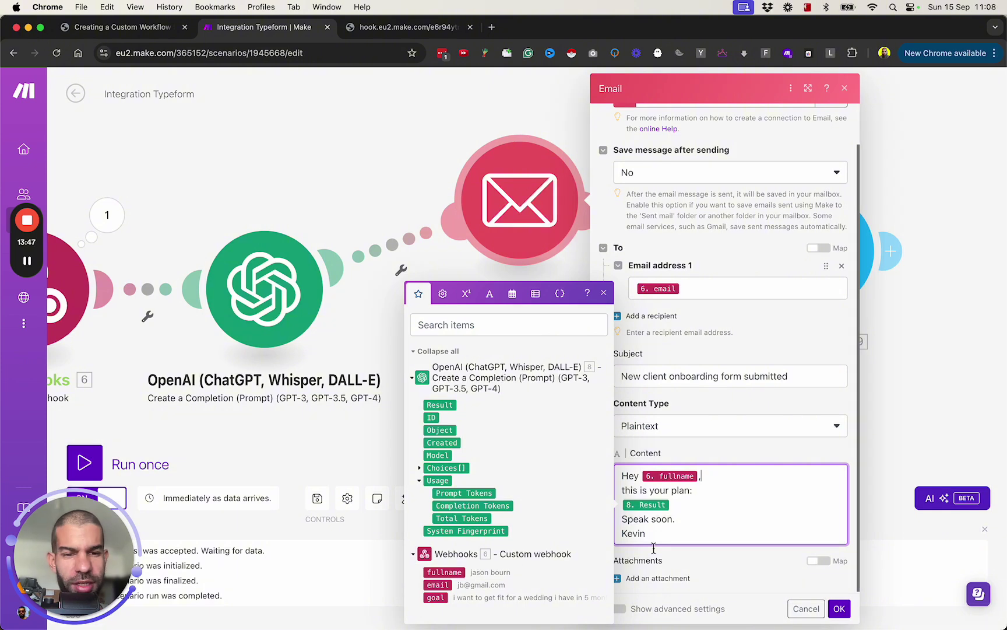
click(844, 607)
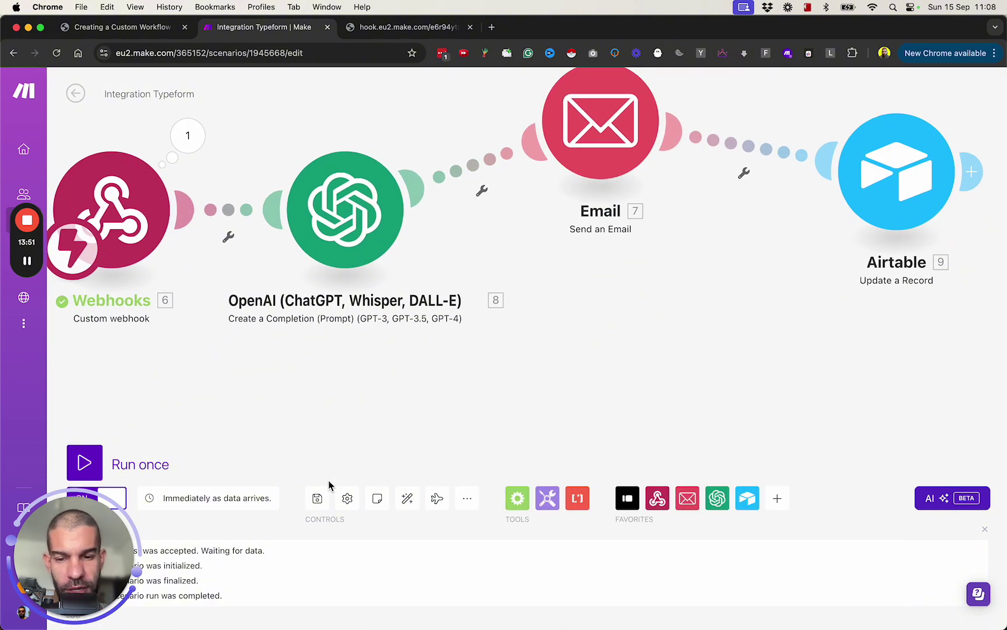
Auto-align and save the scenario, then start a Run once
click(402, 505)
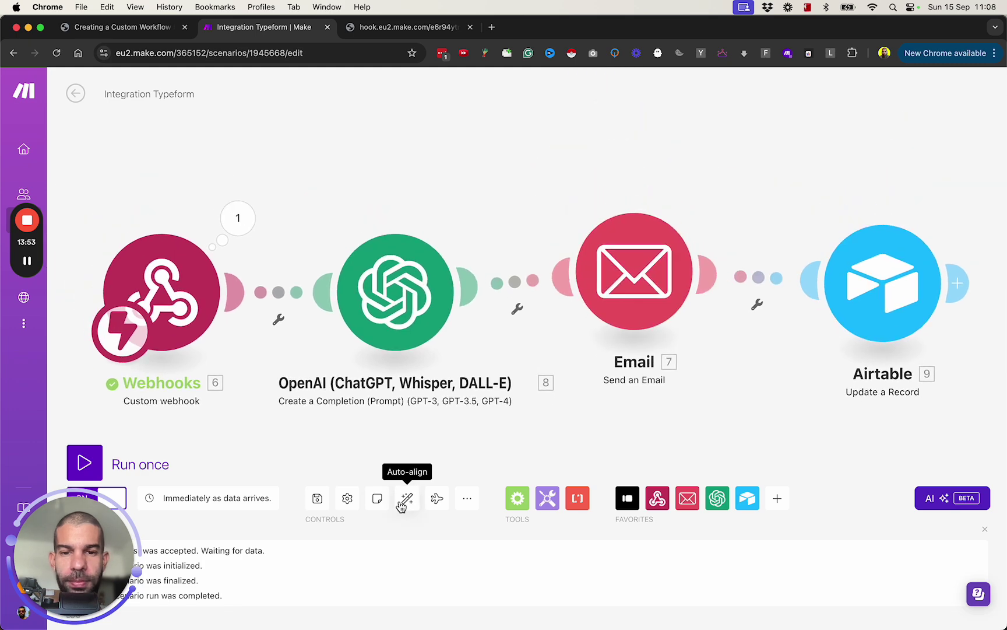
key(super+s)
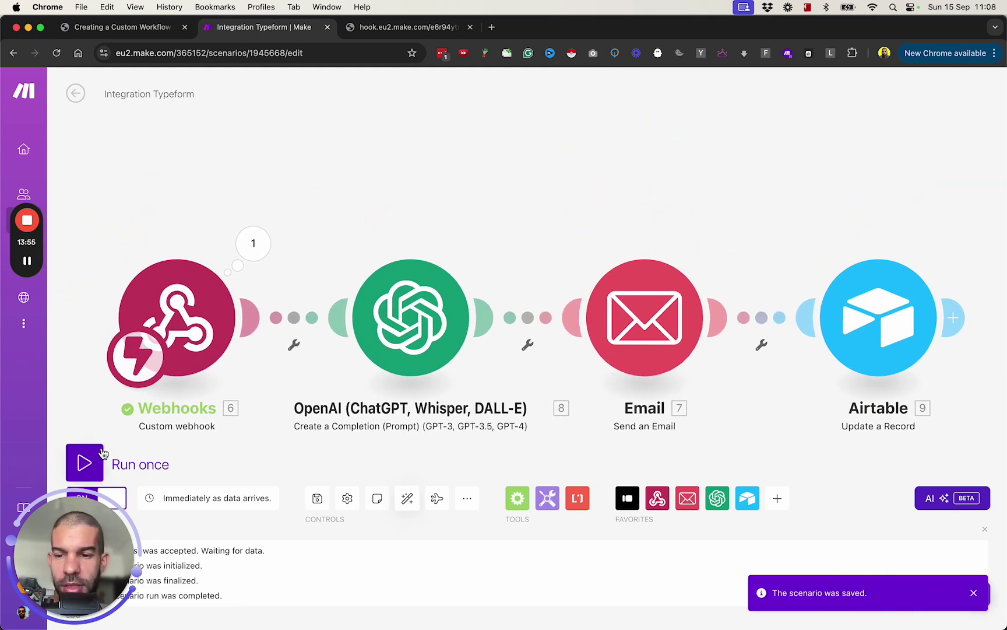
click(84, 462)
Trigger the run with the second client's Client Confirmed button and inspect the webhook output
key(super+Tab)
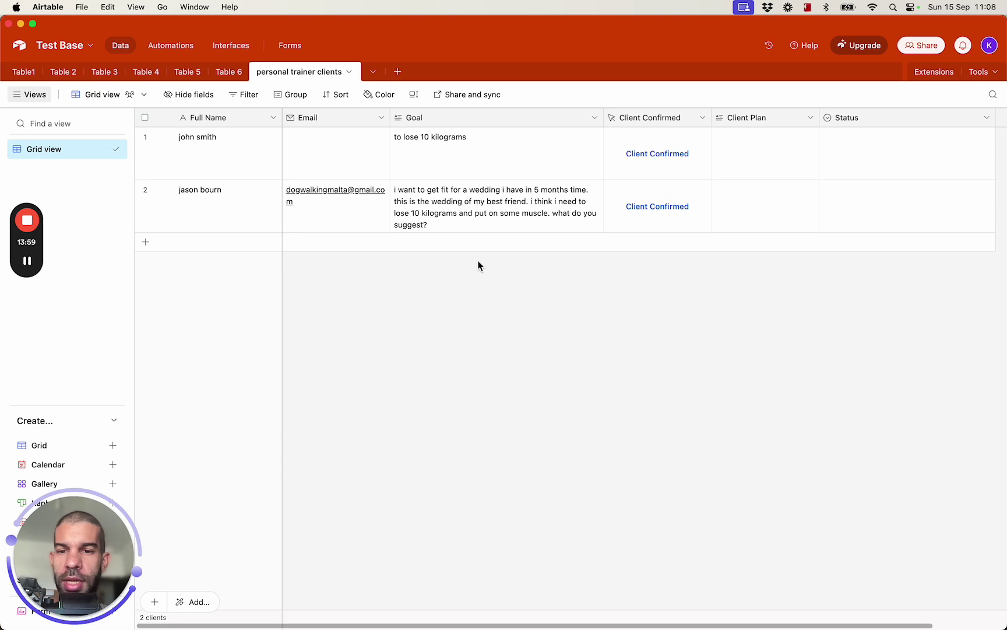
click(648, 210)
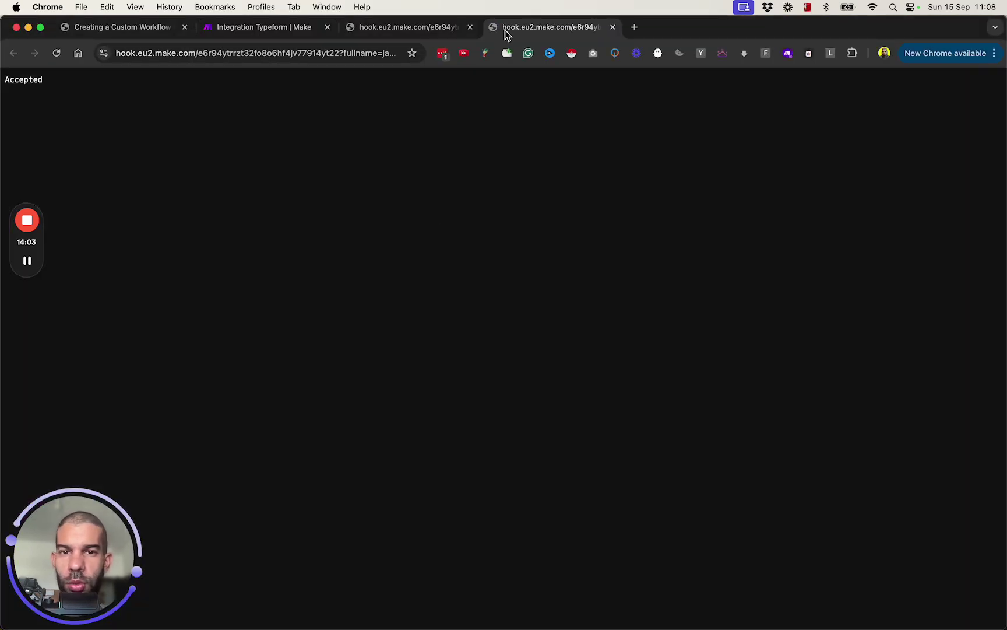
key(super+w)
key(super+w)
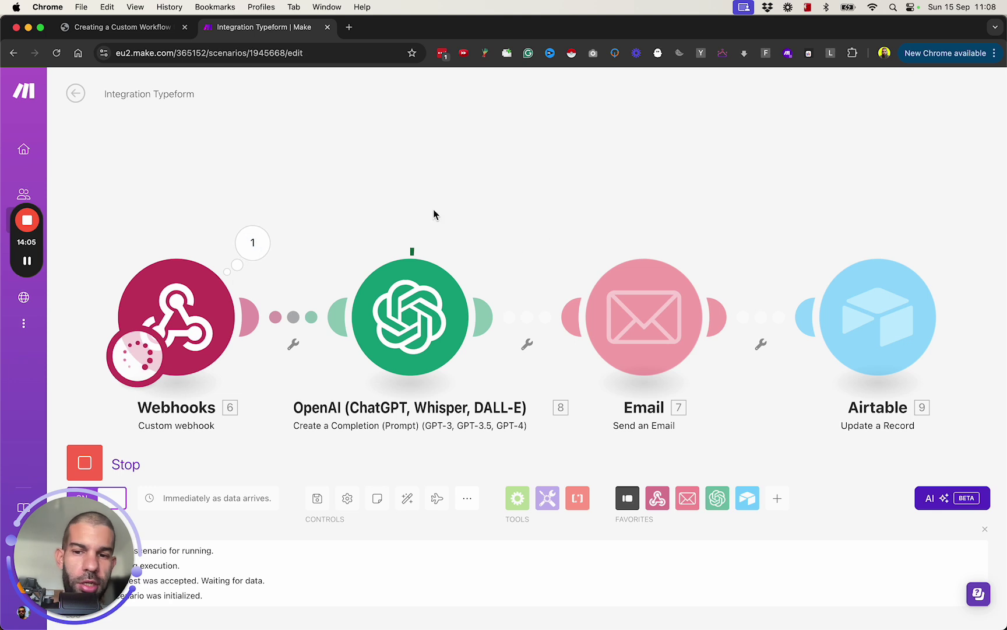
click(252, 242)
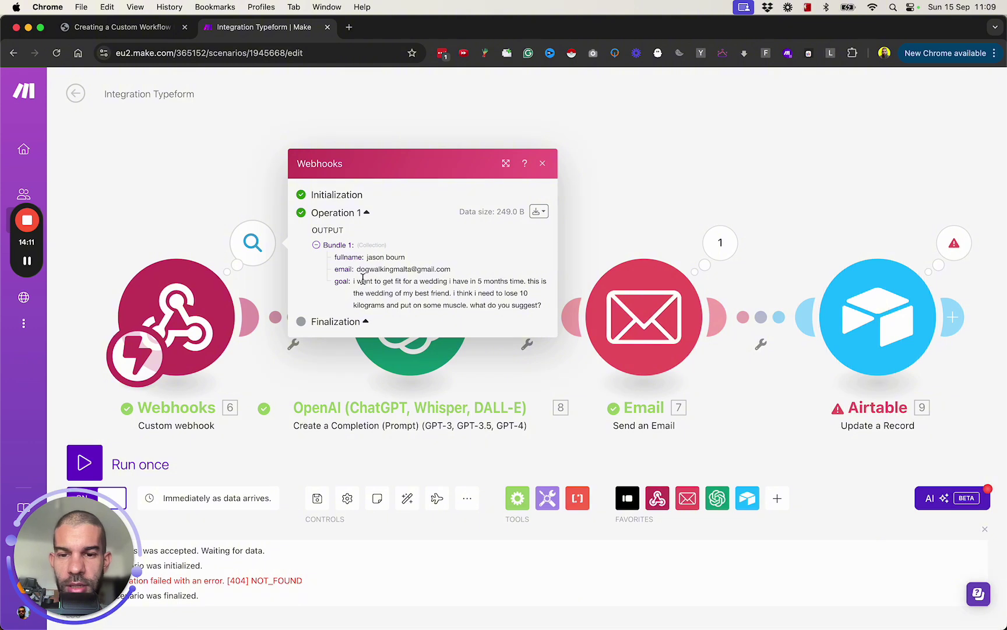
click(650, 155)
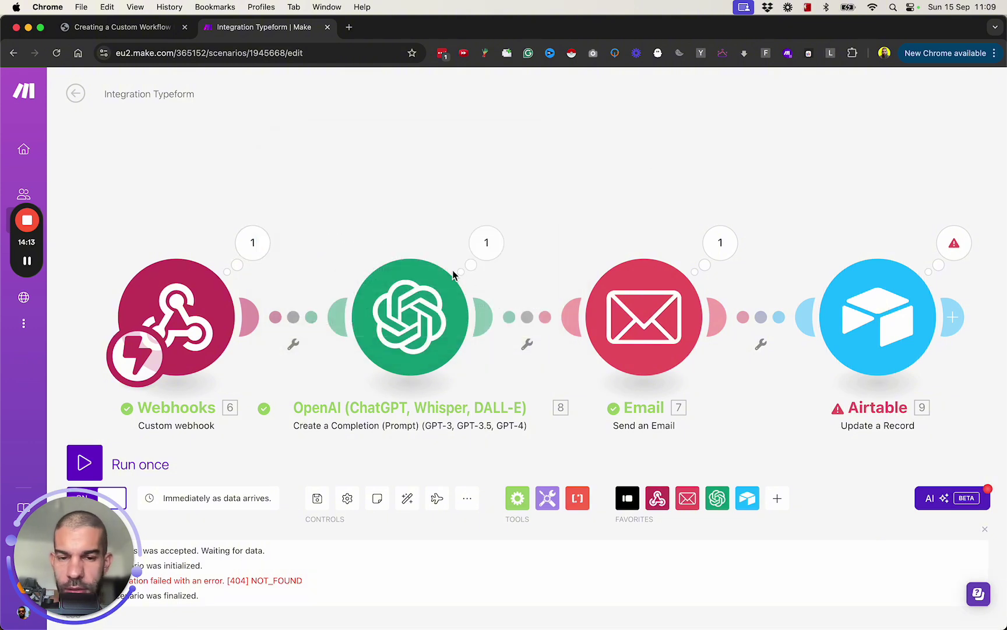
click(483, 257)
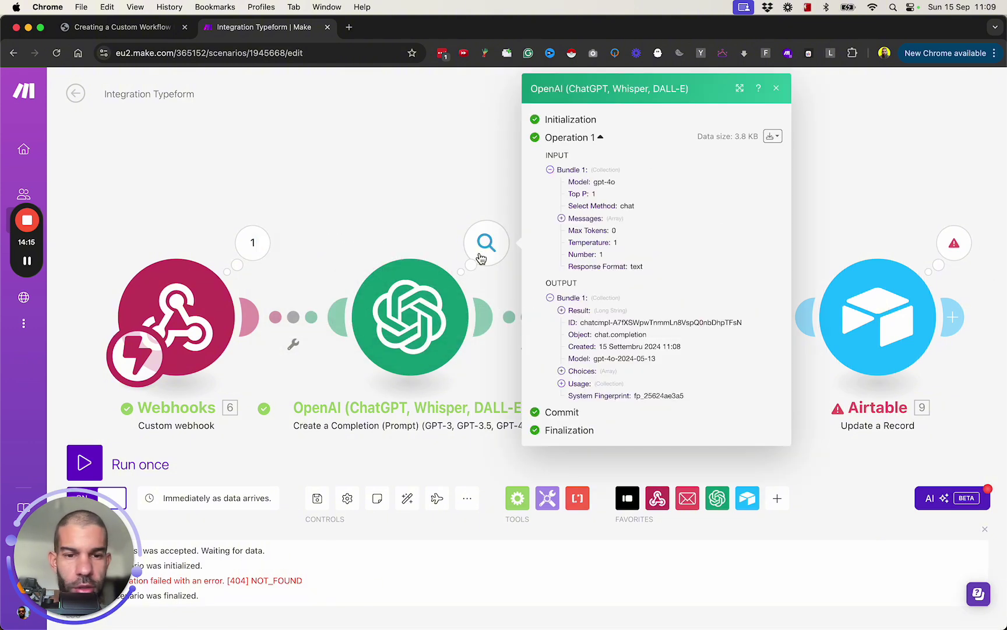
click(570, 310)
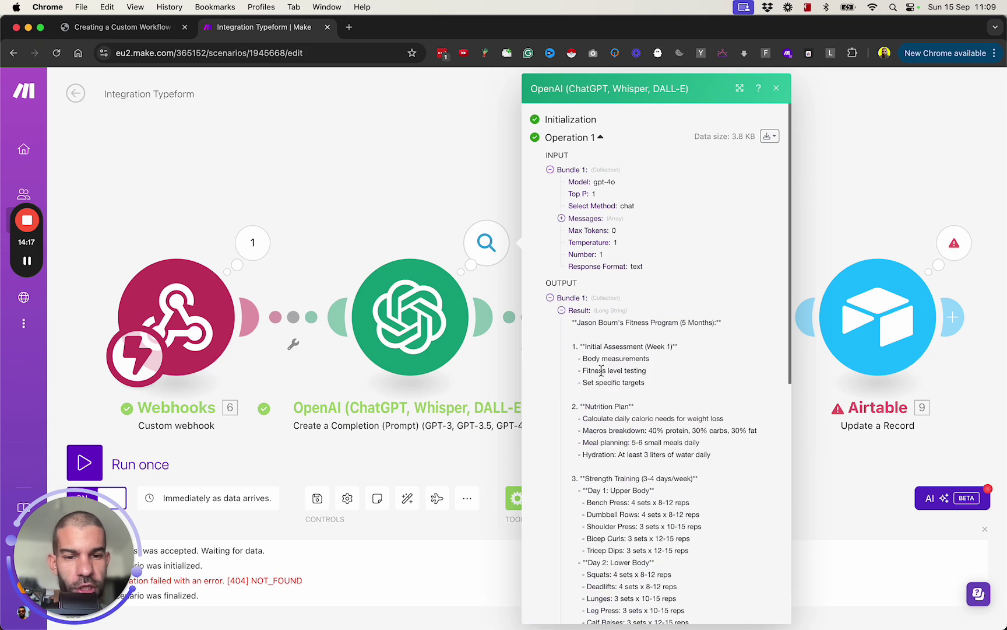
scroll(579, 263, down, 3)
drag(582, 214, 677, 472)
scroll(670, 483, down, 8)
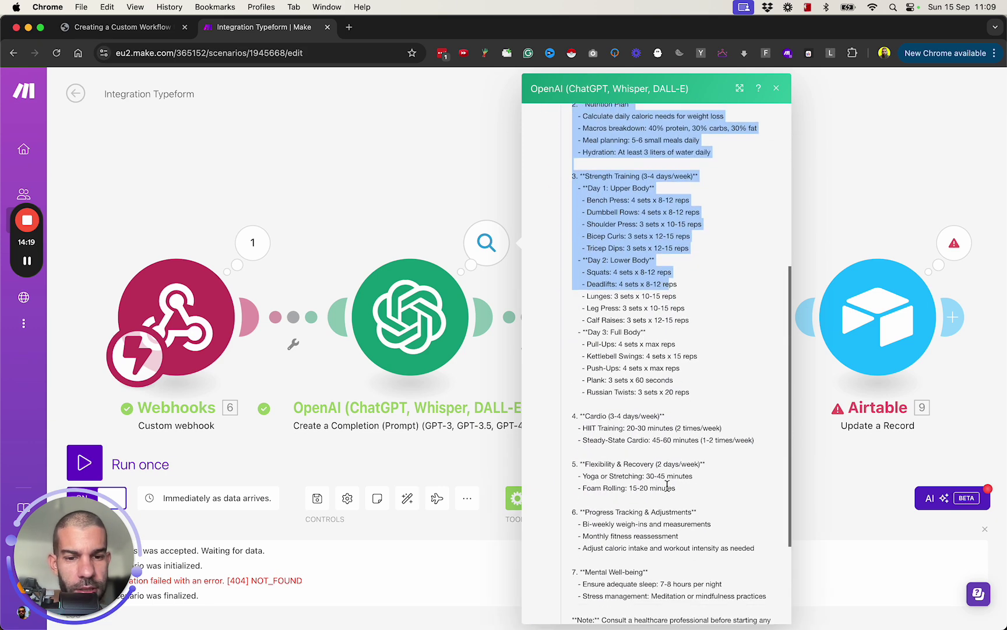
scroll(642, 284, up, 10)
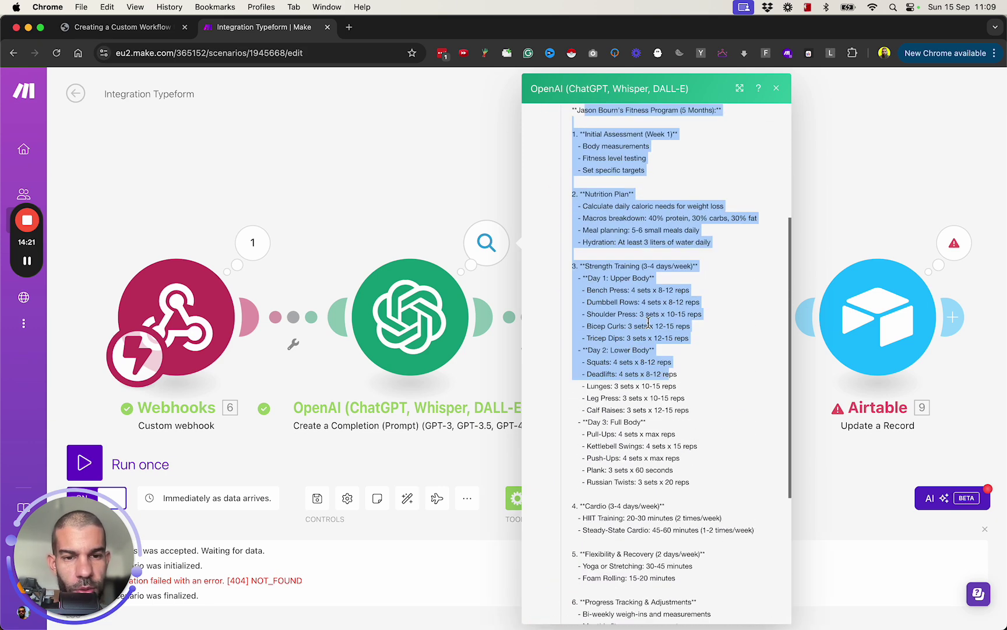
click(561, 218)
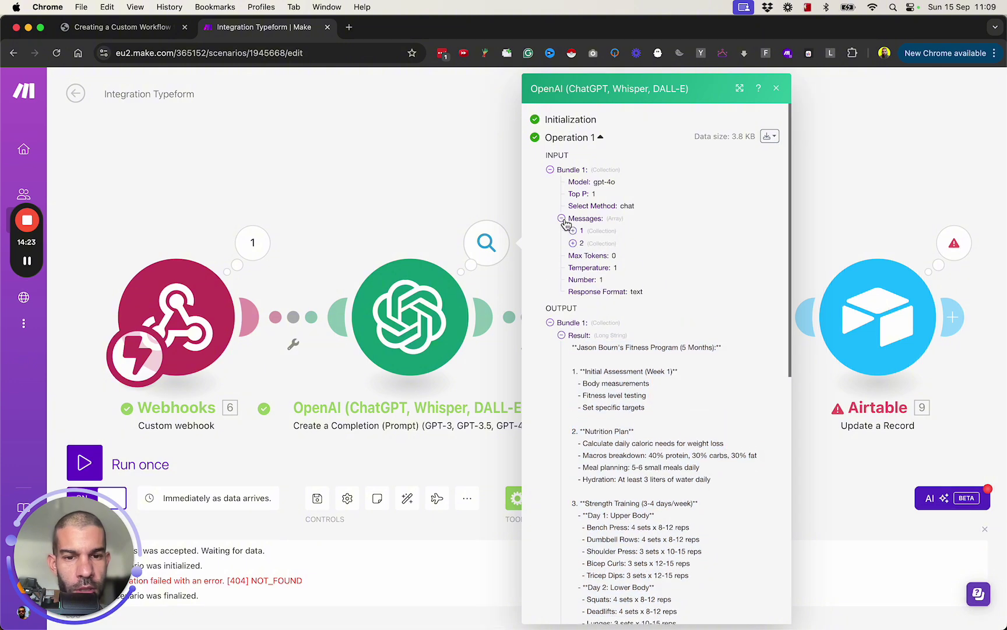
click(572, 230)
click(573, 280)
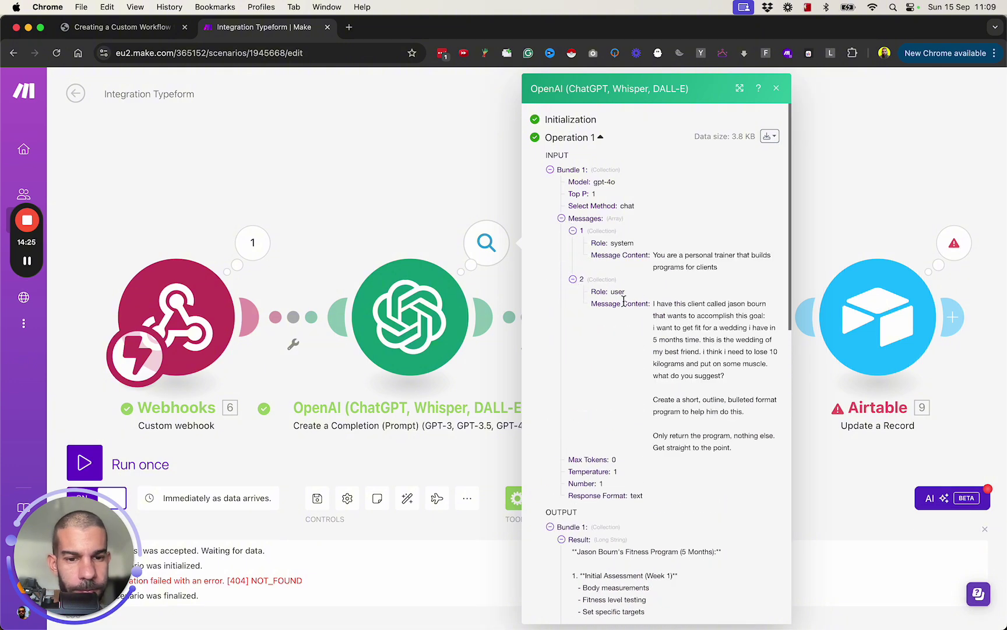
drag(675, 313, 711, 375)
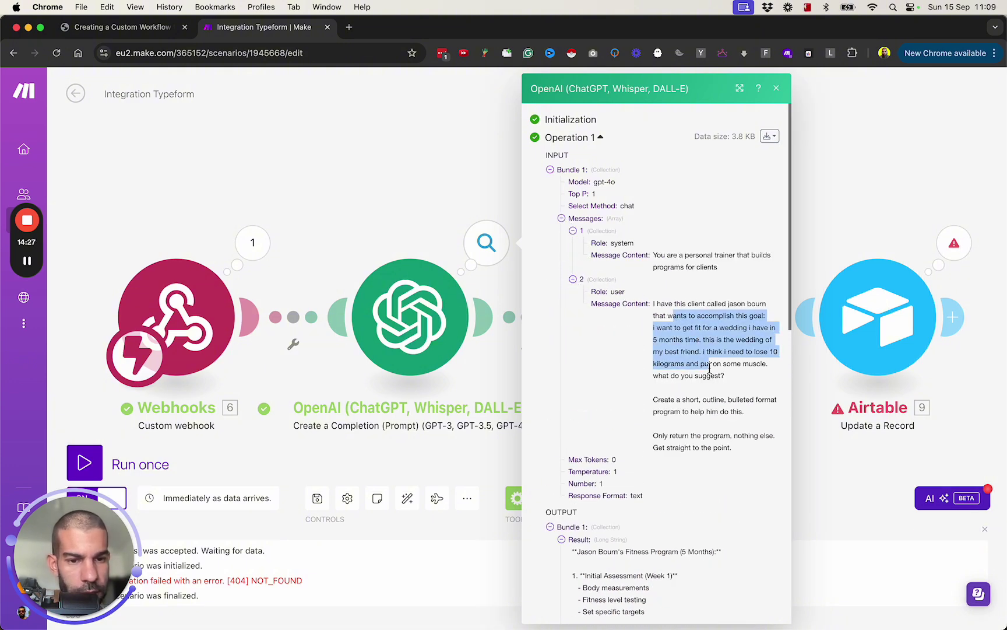
click(849, 191)
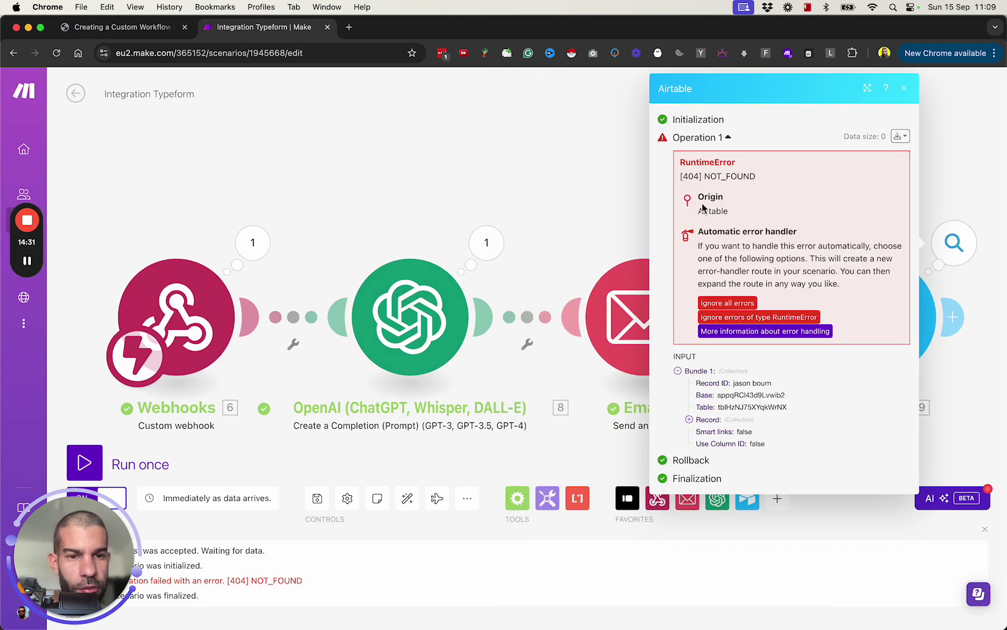
Delete the stray empty module added after the Airtable step
click(529, 159)
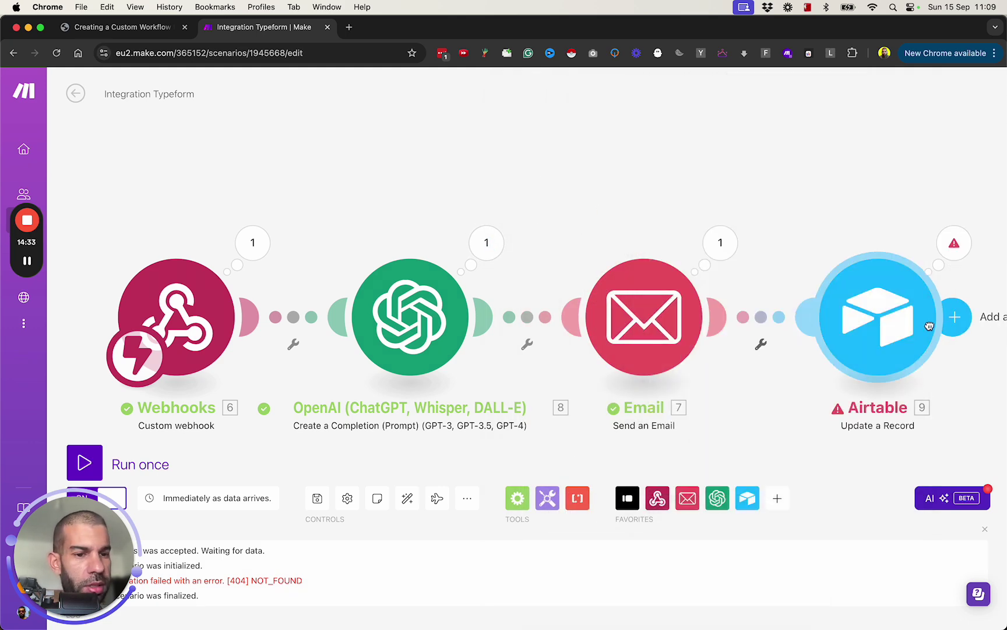
click(953, 317)
right_click(825, 318)
click(842, 348)
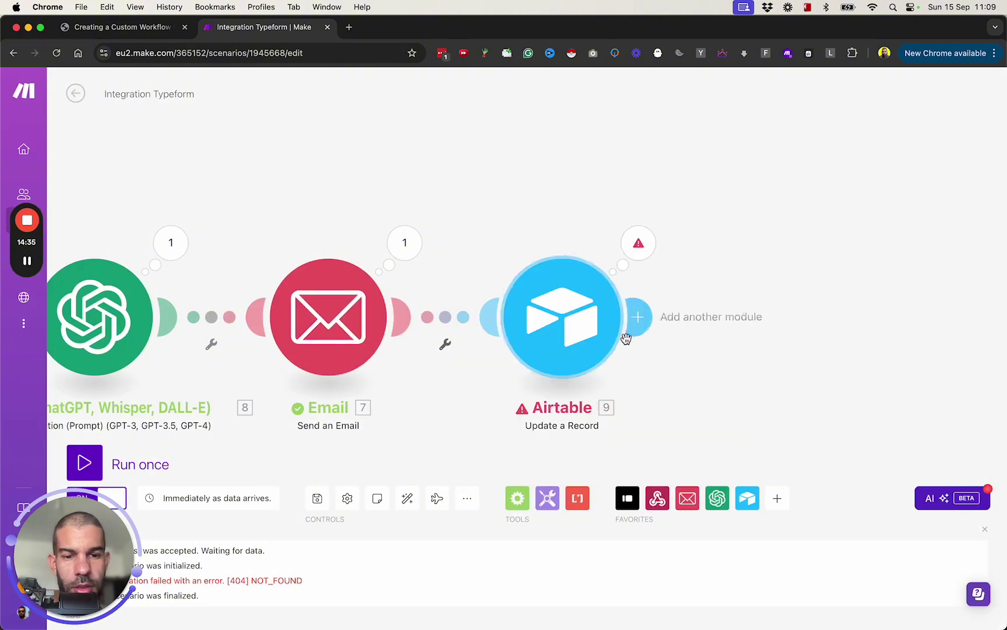
Compare the Airtable step's Record ID mapping and 404 error against the Airtable table
click(557, 319)
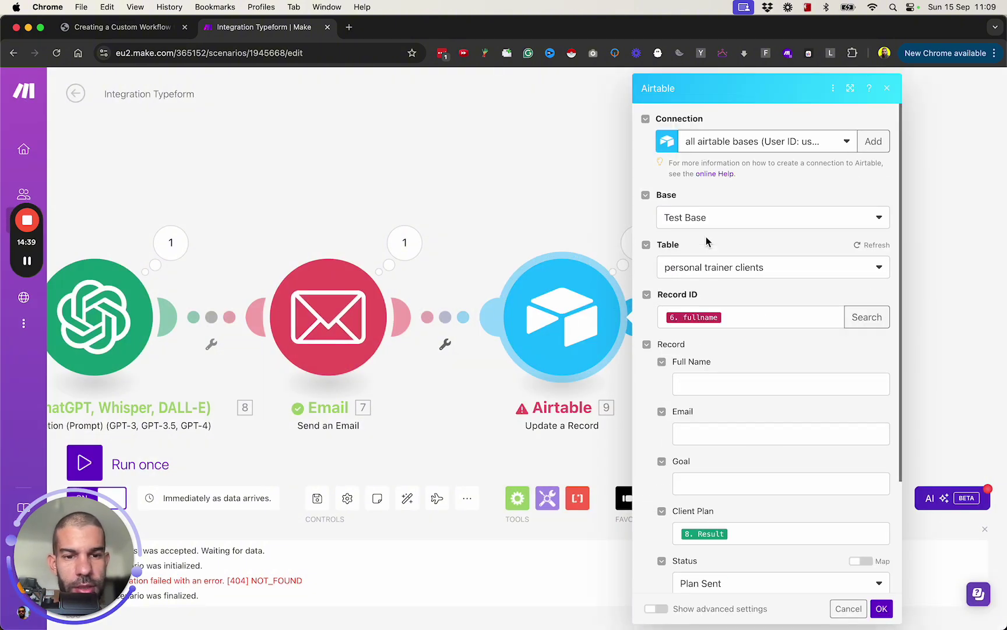
key(super+Tab)
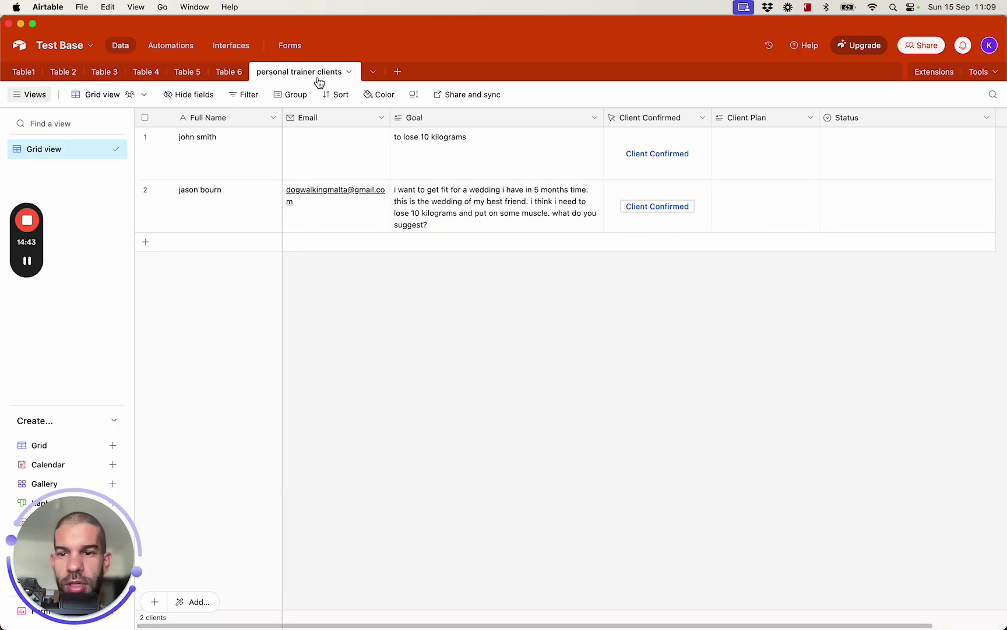
key(super+Tab)
click(537, 229)
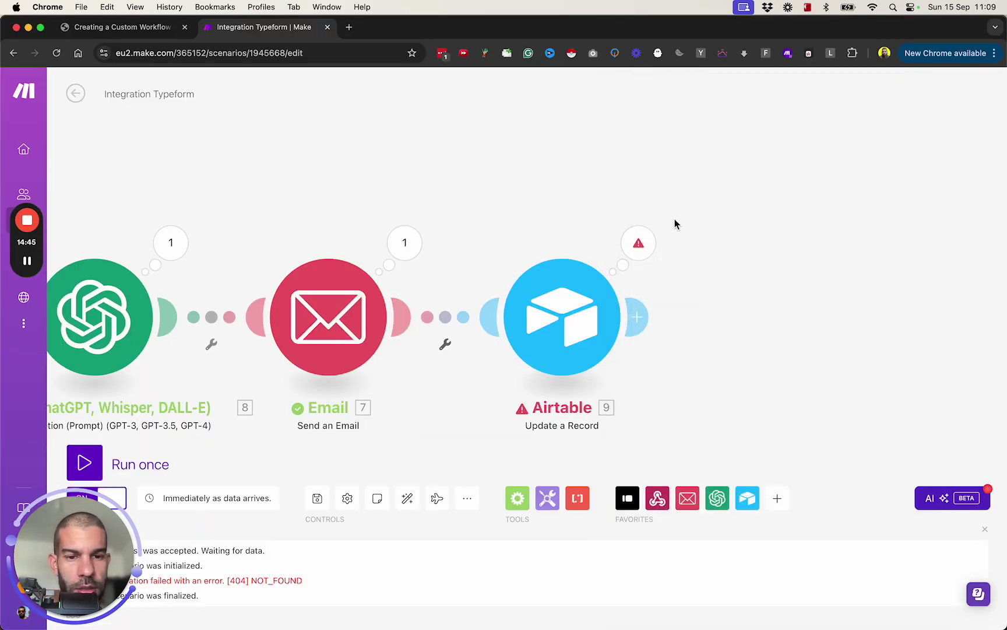
click(638, 242)
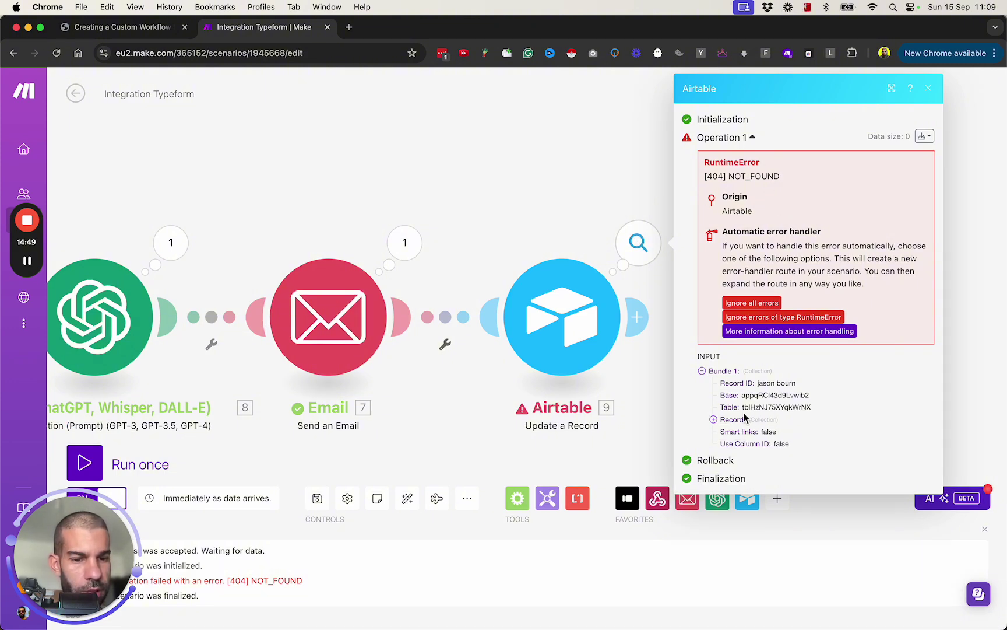
click(559, 315)
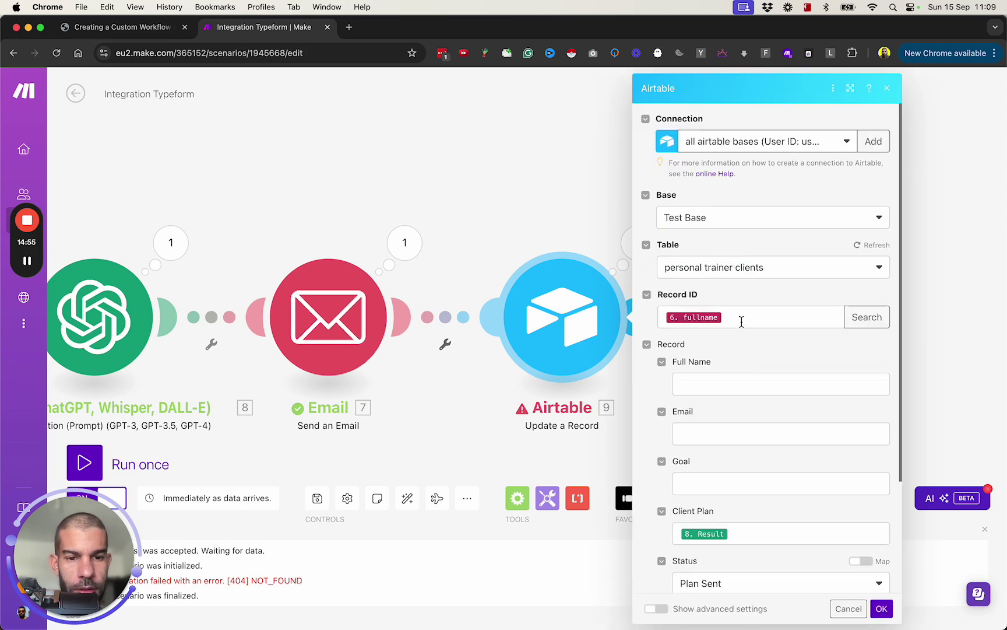
key(super+Tab)
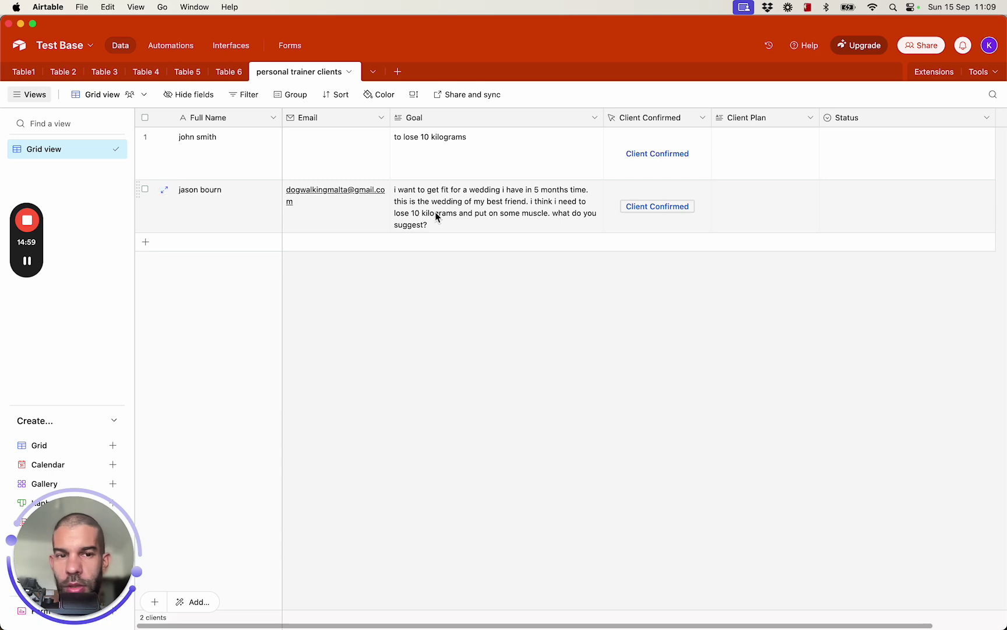
key(super+Tab)
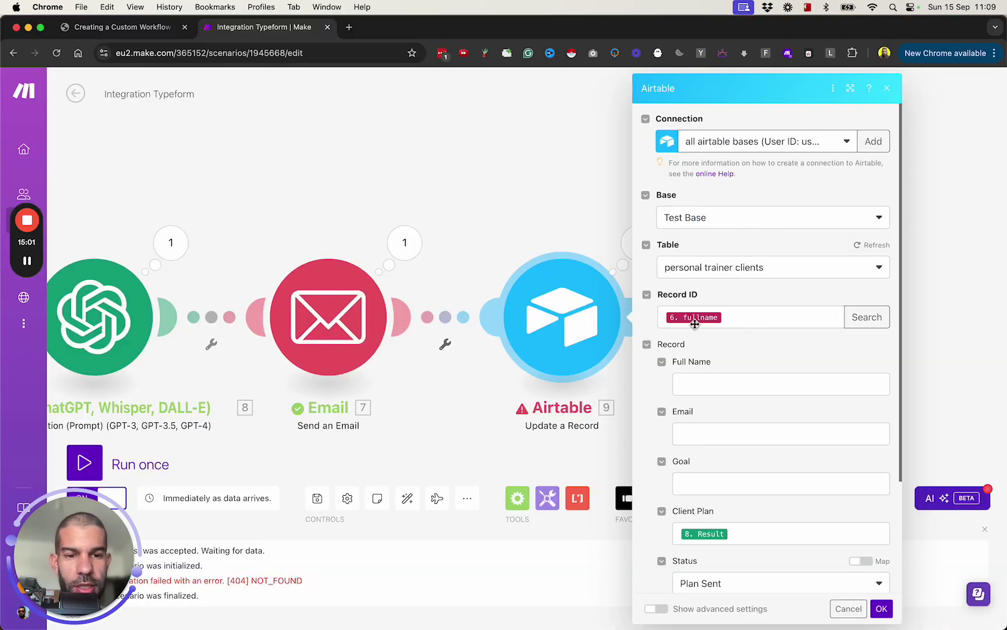
key(super+Tab)
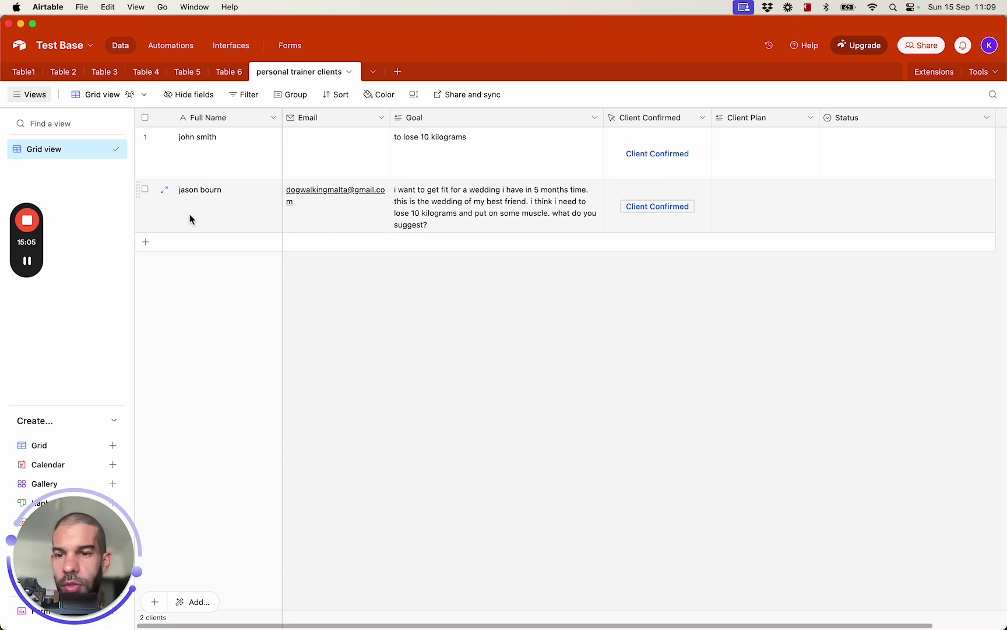
key(super+Tab)
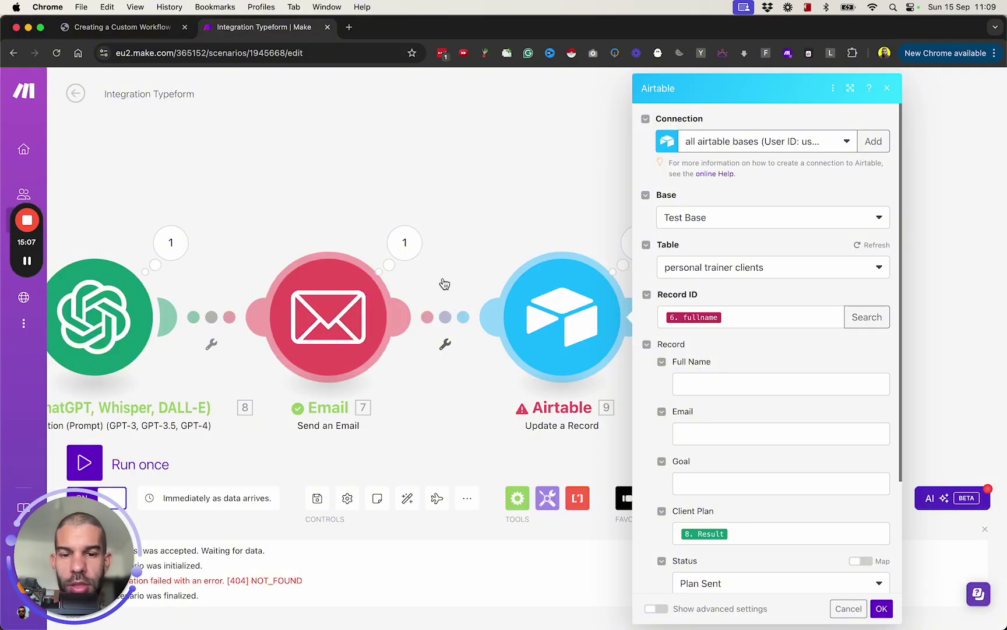
key(Escape)
key(super+Tab)
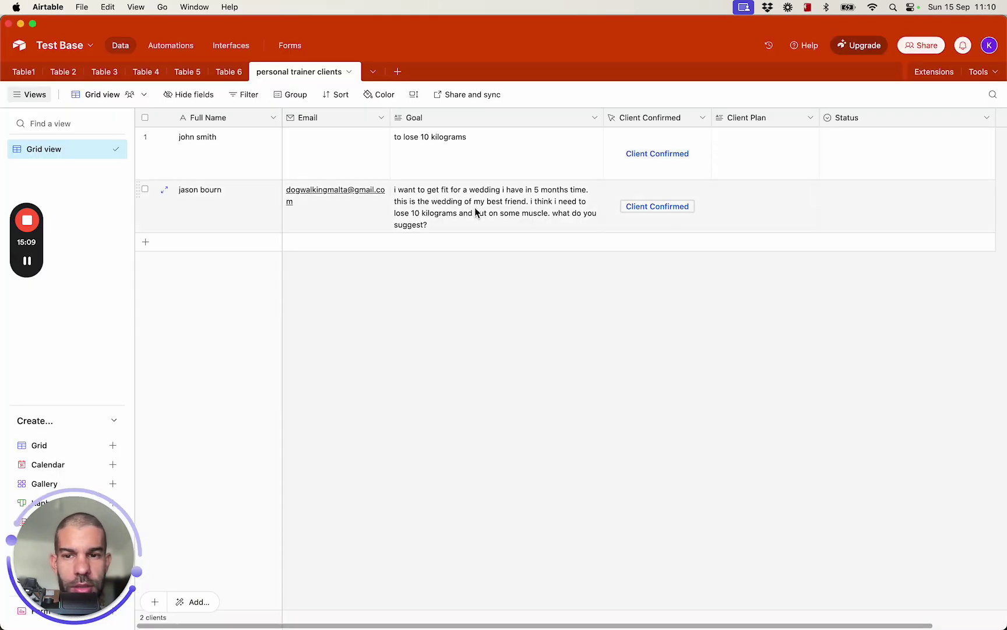
Create a Formula field named recordId with the formula =RECORD_ID()
scroll(598, 216, right, 3)
click(943, 118)
text(rec)
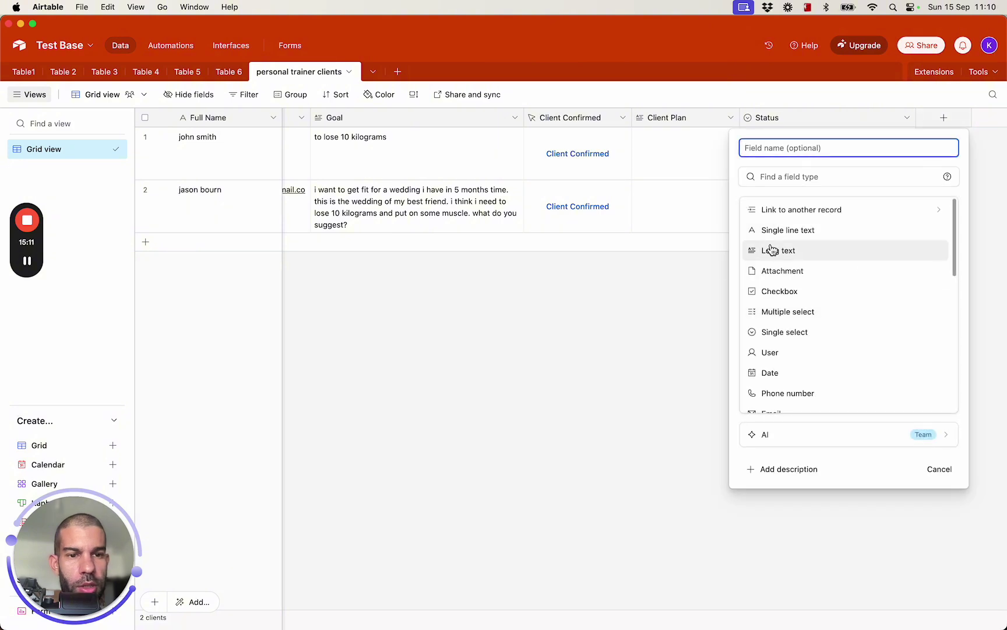
text(or)
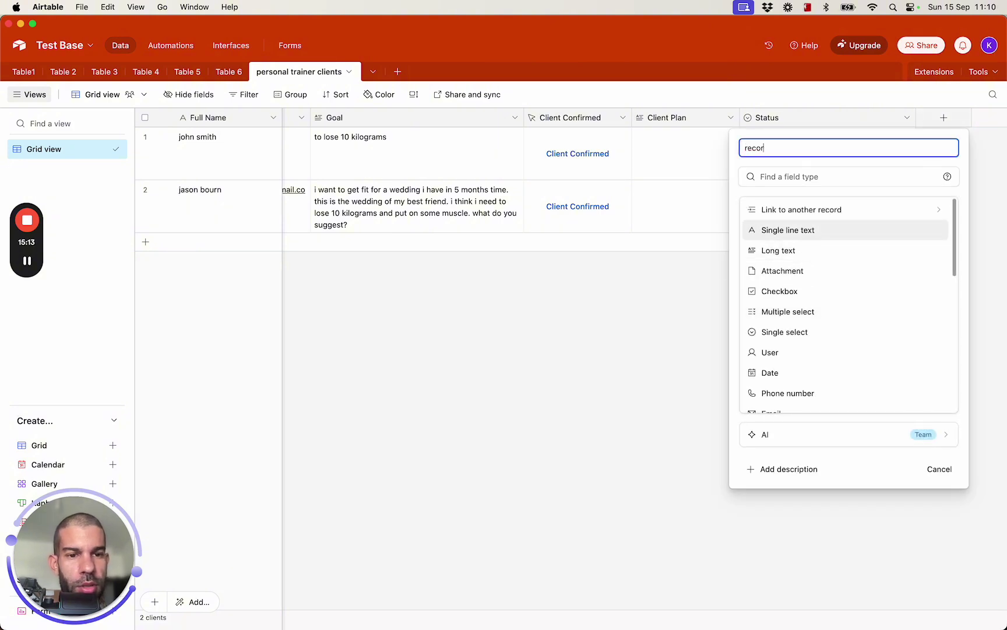
text(dId)
click(811, 177)
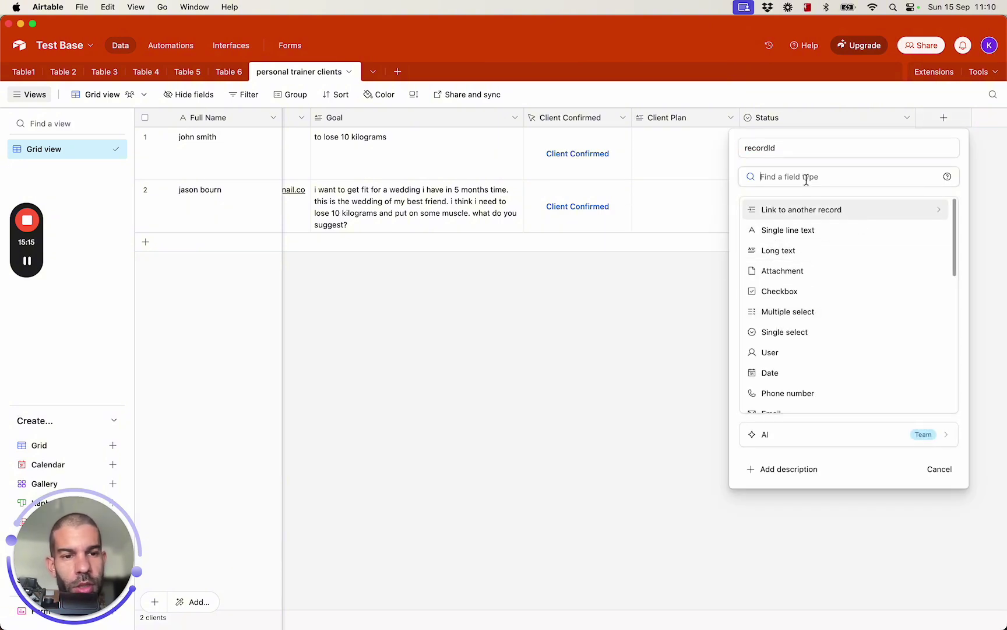
text(form)
click(816, 211)
click(801, 261)
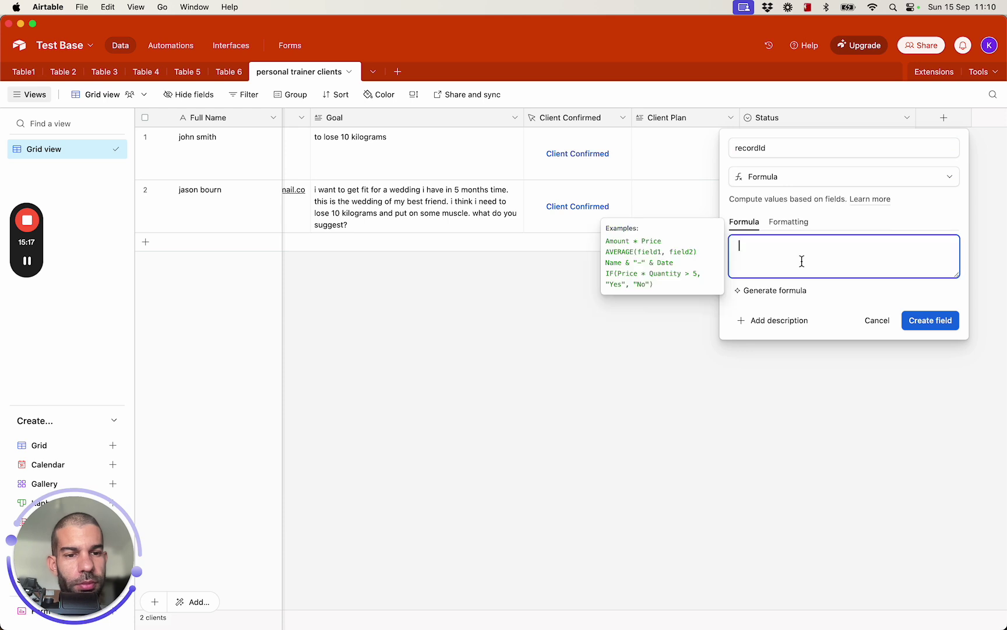
text(=rec)
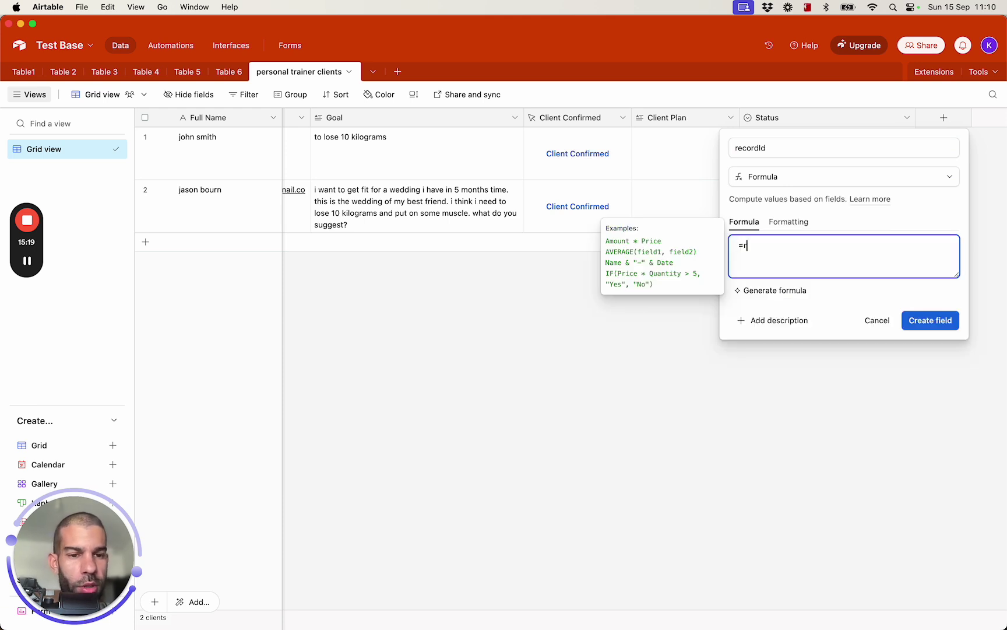
key(Tab)
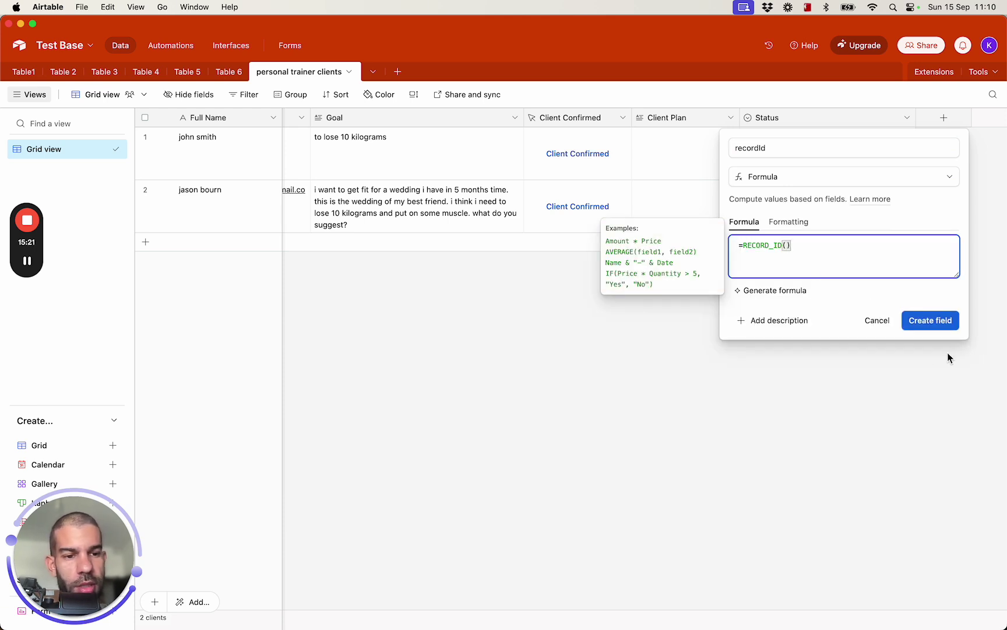
click(935, 349)
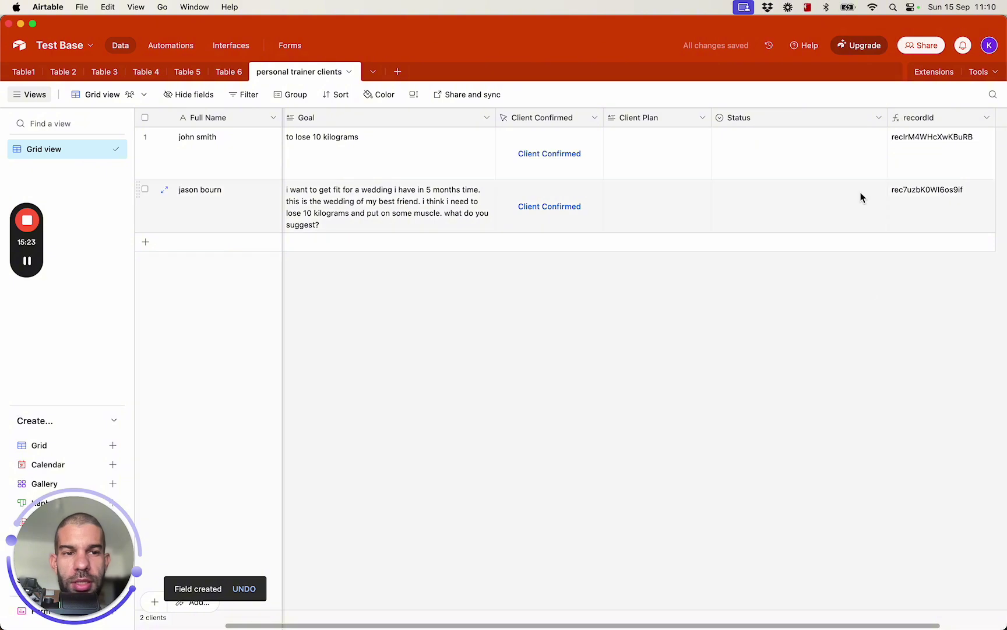
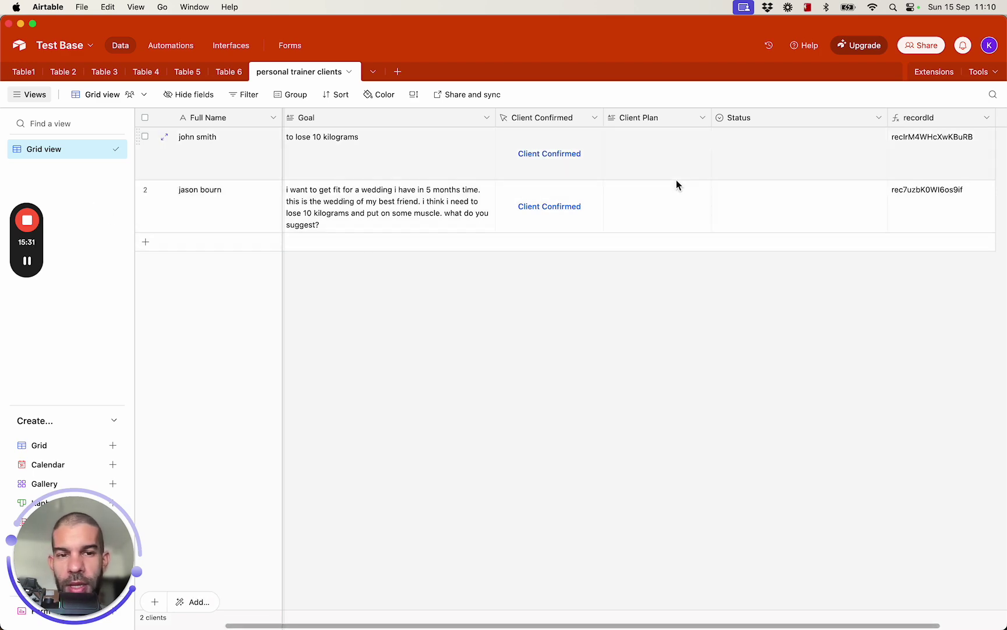
Open the webhook module's settings in the Make scenario for reference
key(super+Tab)
drag(187, 168, 758, 162)
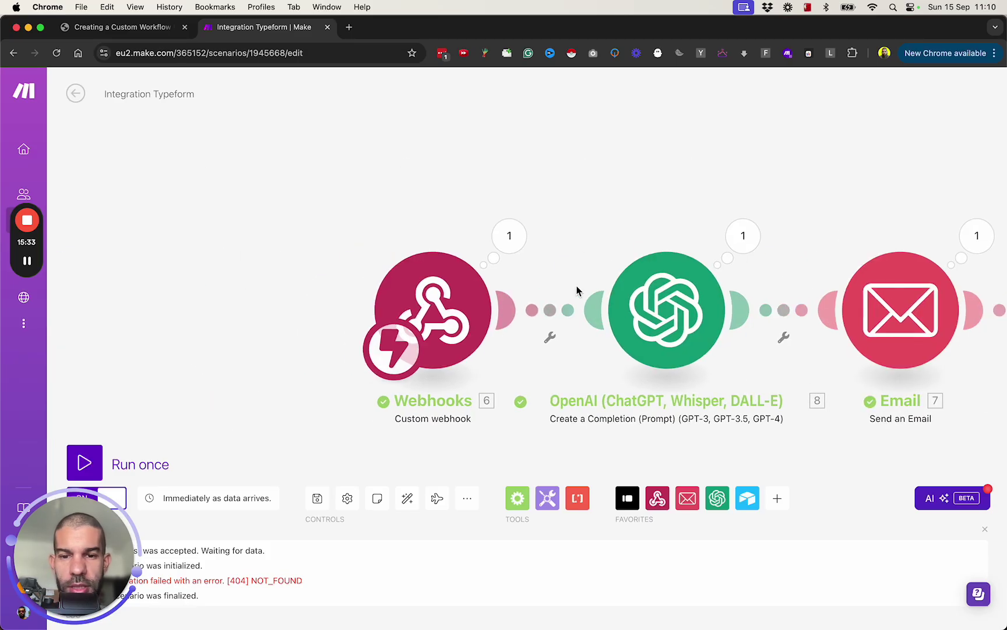
click(448, 295)
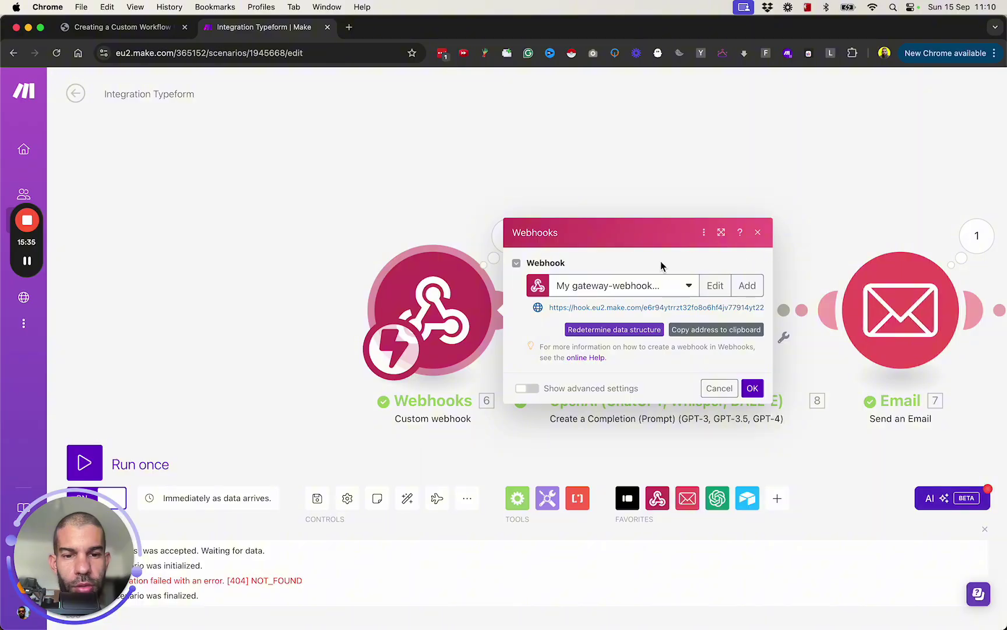
key(super+Tab)
Append &"&recId="&recordId to the Client Confirmed button's URL formula and save it
click(703, 118)
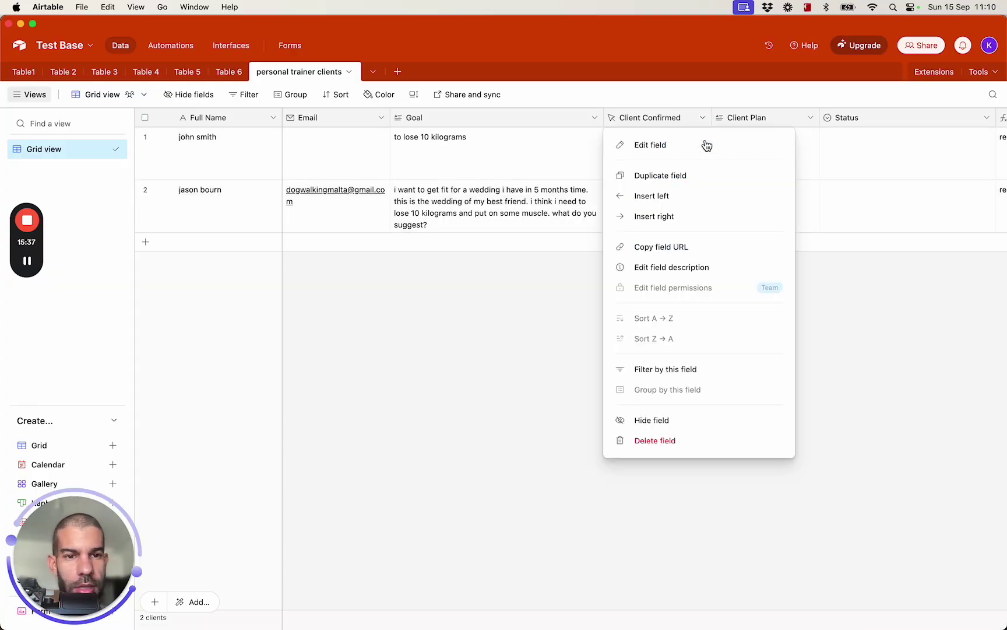
click(703, 145)
click(657, 341)
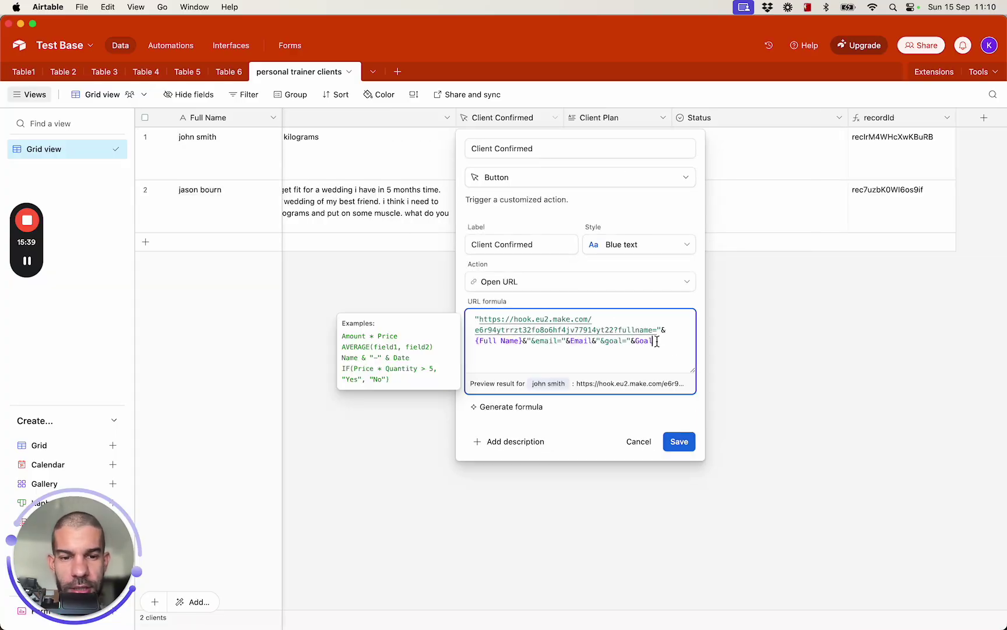
text(&"&)
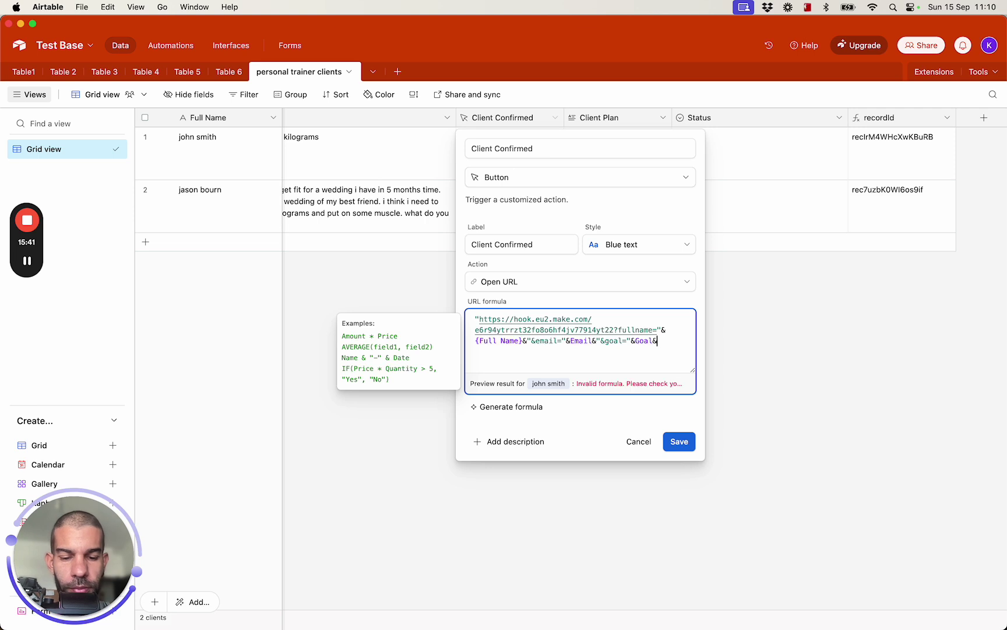
text(recId=")
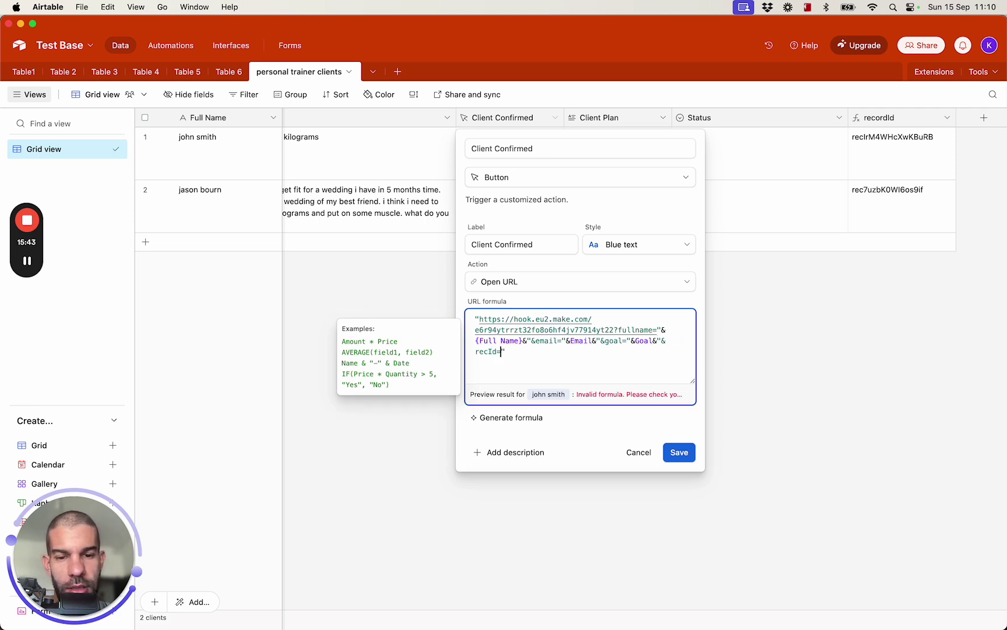
text(&rec)
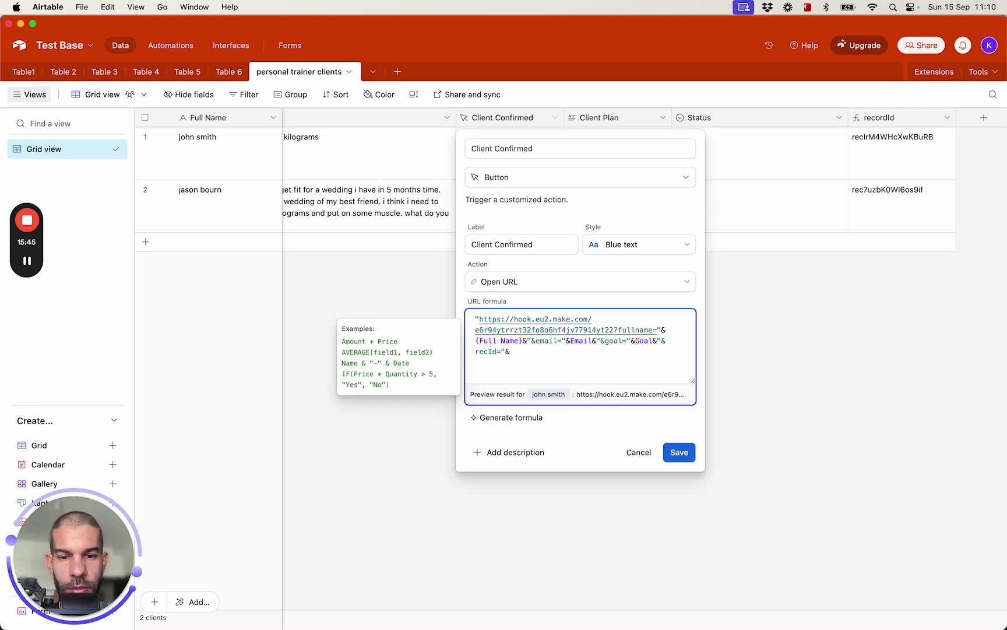
key(Tab)
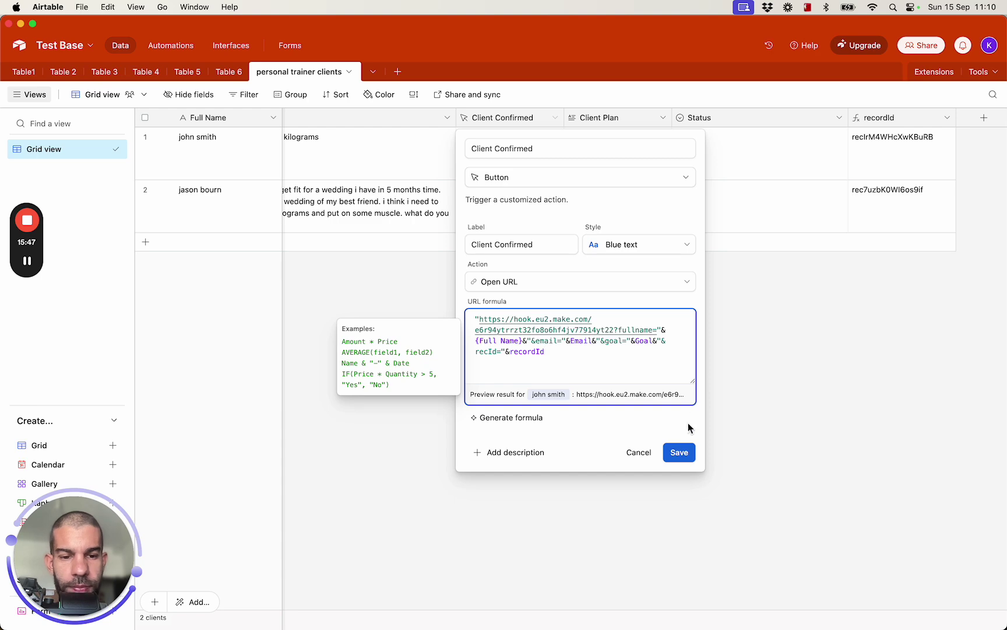
click(679, 453)
Close the webhook settings in Make and unlink the webhook from the OpenAI step
key(super+Tab)
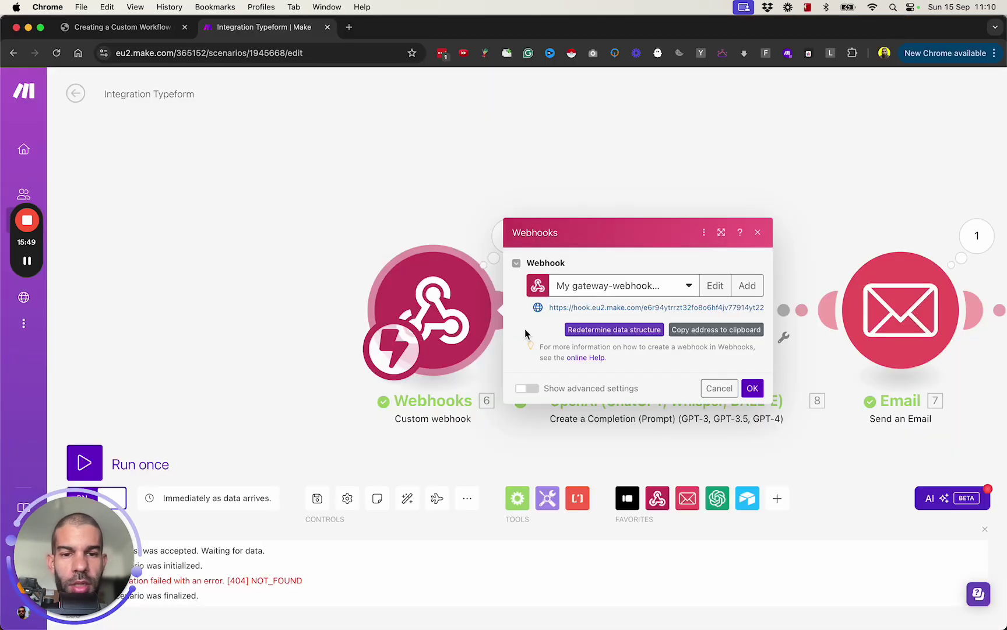
click(318, 218)
click(548, 336)
click(584, 344)
key(super+Tab)
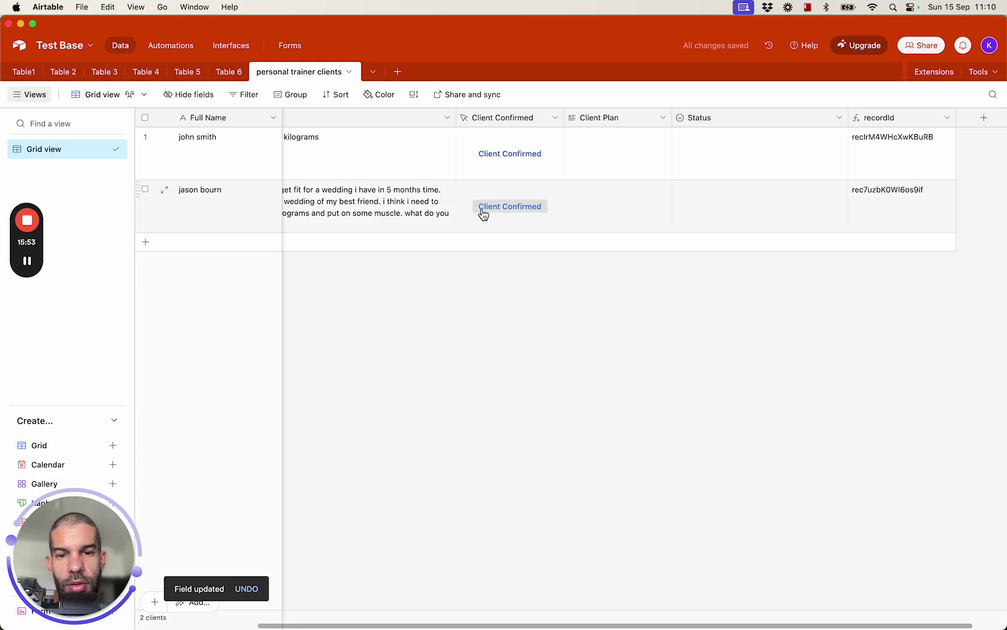
Run the scenario once and trigger Client Confirmed on the second client to capture recId
key(super+Tab)
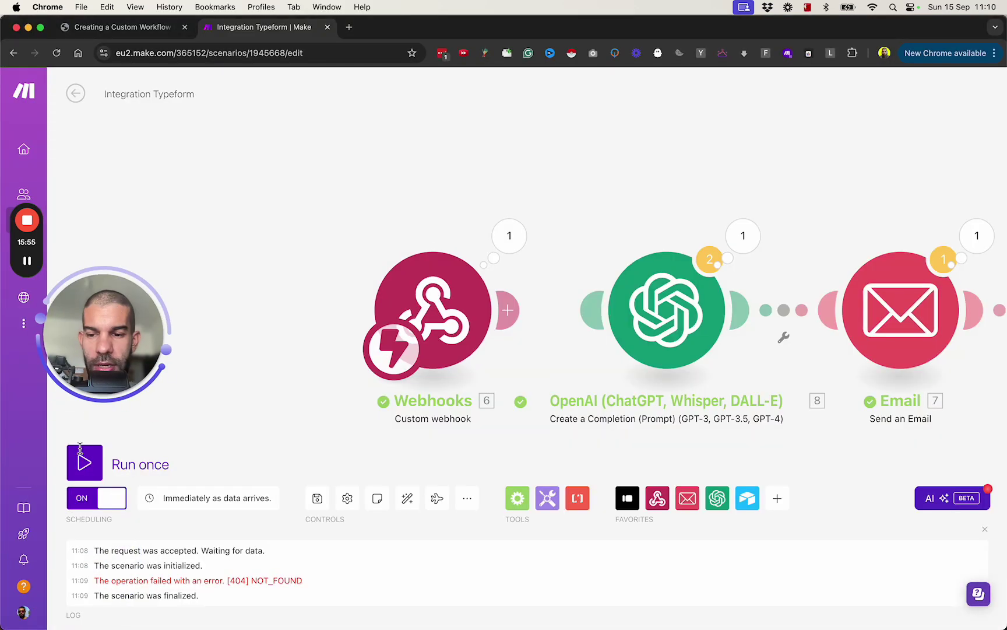
click(84, 461)
key(super+Tab)
click(509, 205)
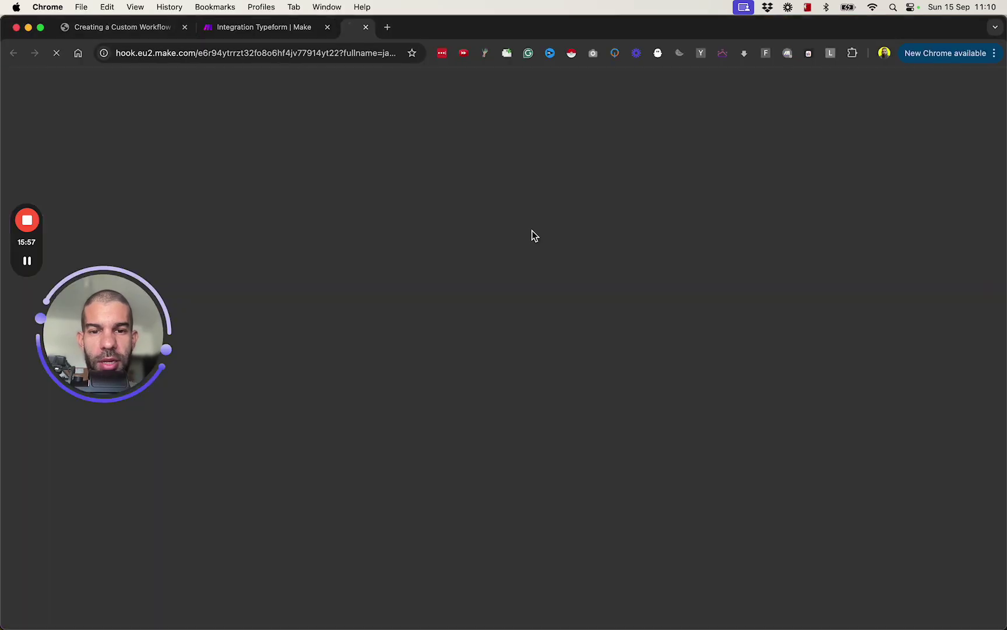
key(super+w)
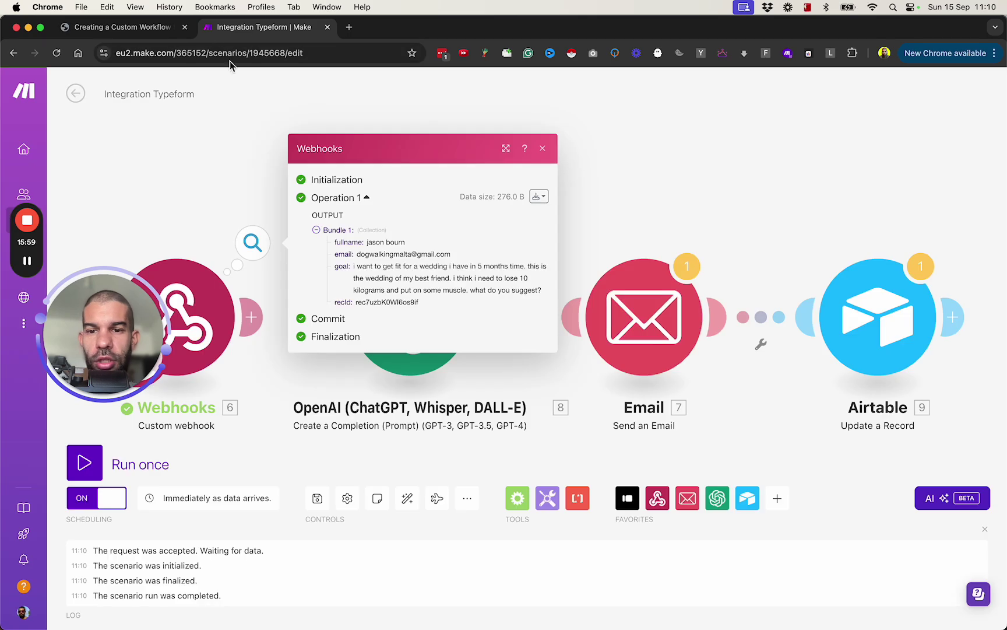
double_click(360, 303)
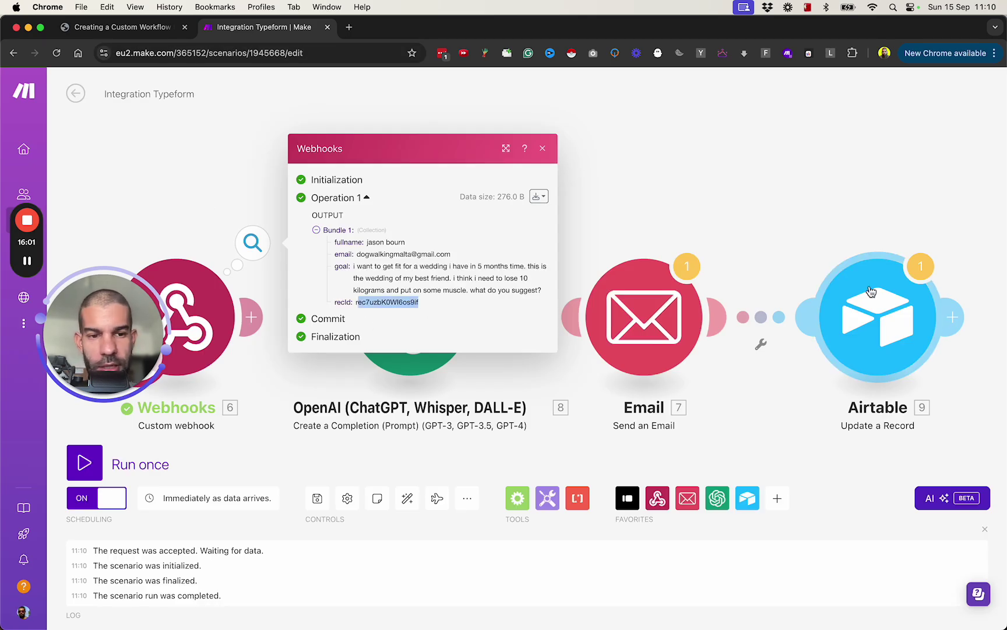
Remove the 6. fullname mapping from the Airtable update's Record ID field
click(879, 323)
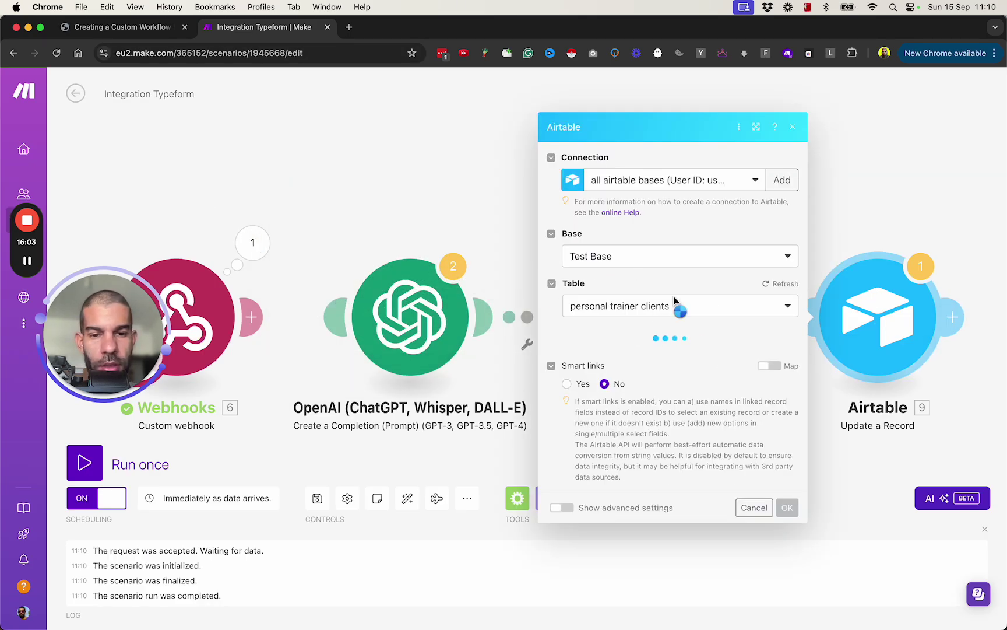
click(637, 317)
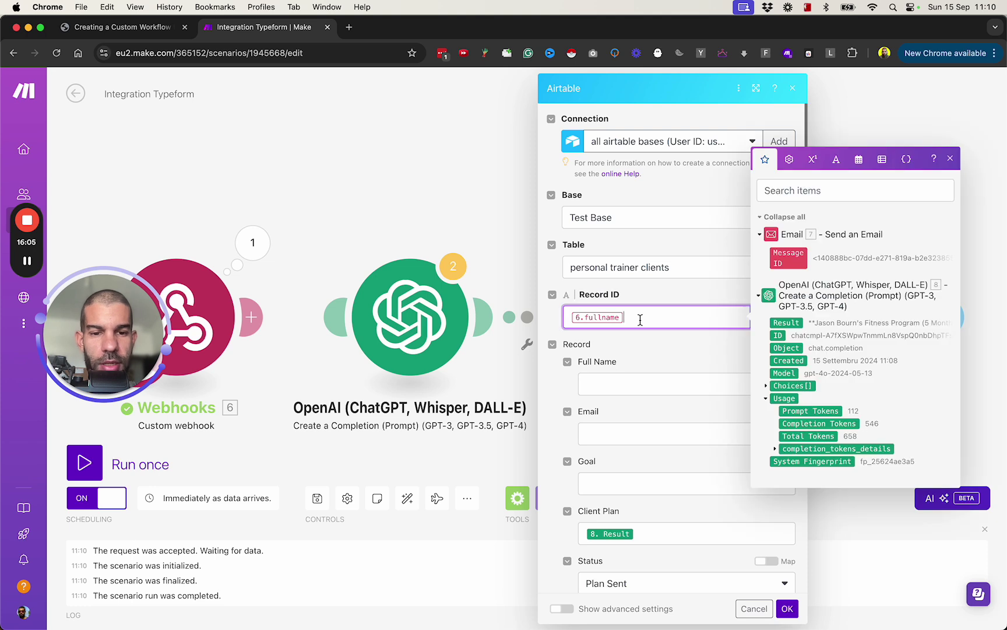
key(BackSpace)
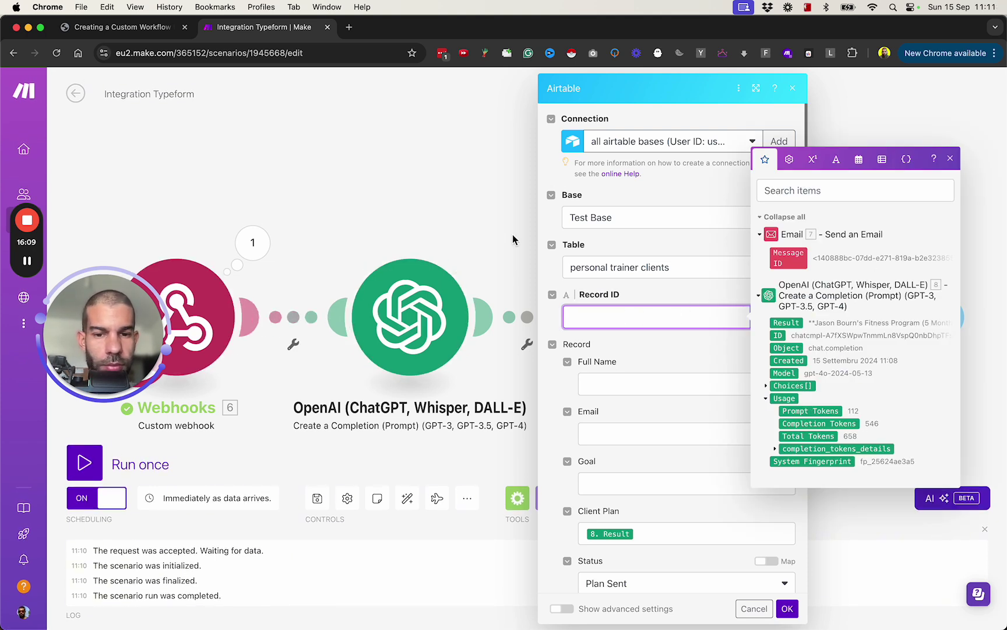
click(432, 201)
click(829, 327)
click(625, 318)
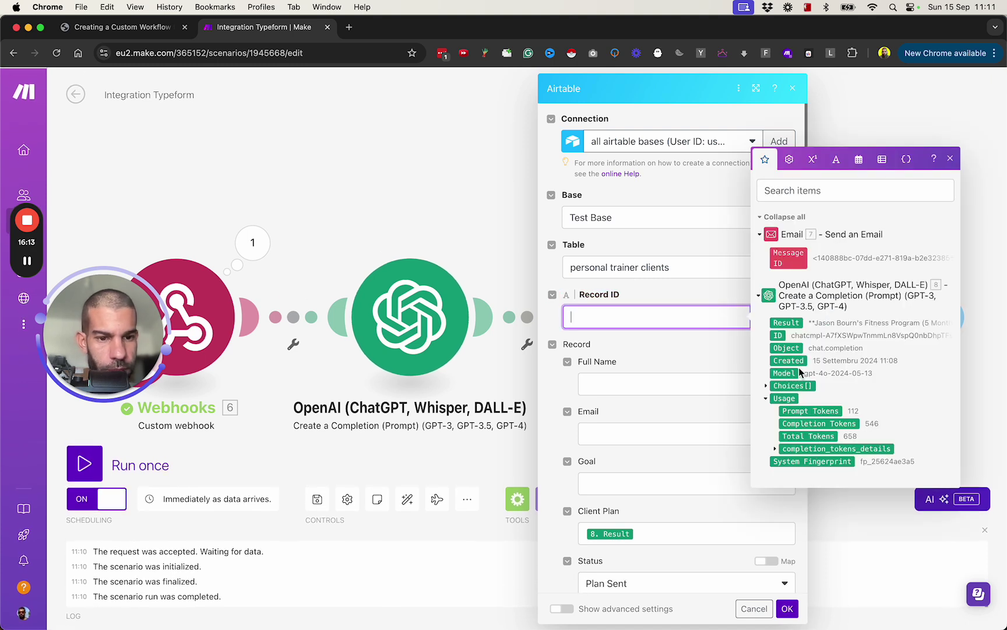
click(333, 219)
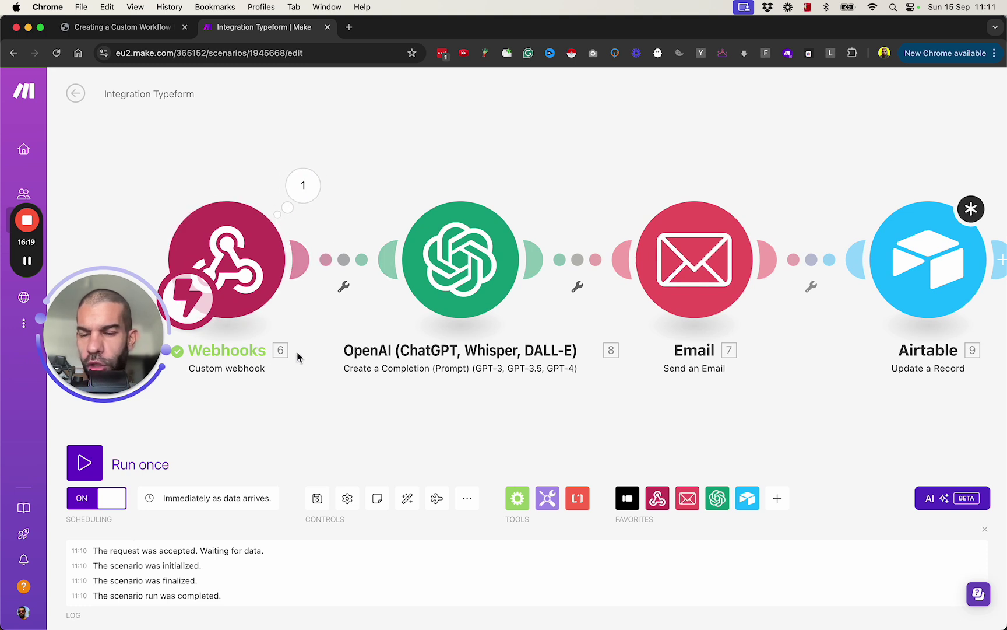
Check the recId key in the webhook output, then reopen the Airtable update module
key(ctrl+shift+d)
mouse_move(292, 339)
mouse_down()
mouse_move(279, 347)
mouse_move(350, 280)
mouse_up()
drag(312, 314, 375, 314)
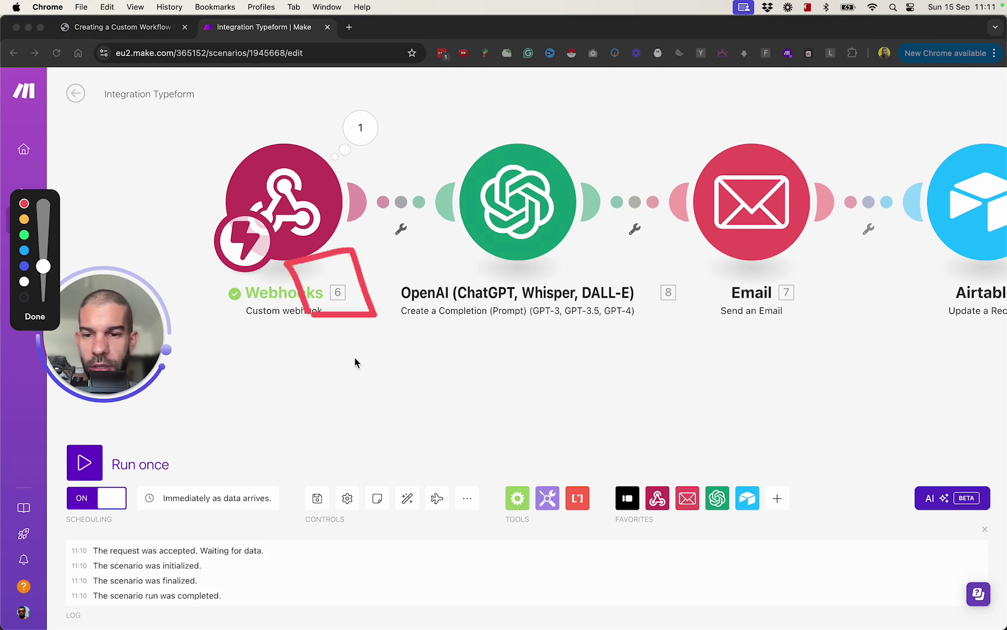
key(ctrl+shift+d)
click(361, 127)
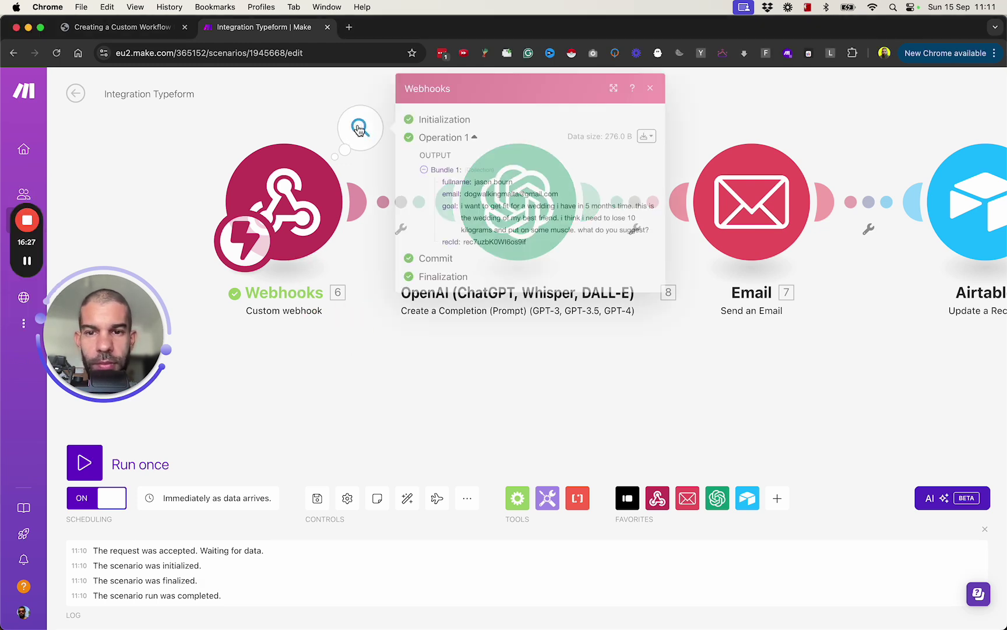
double_click(448, 242)
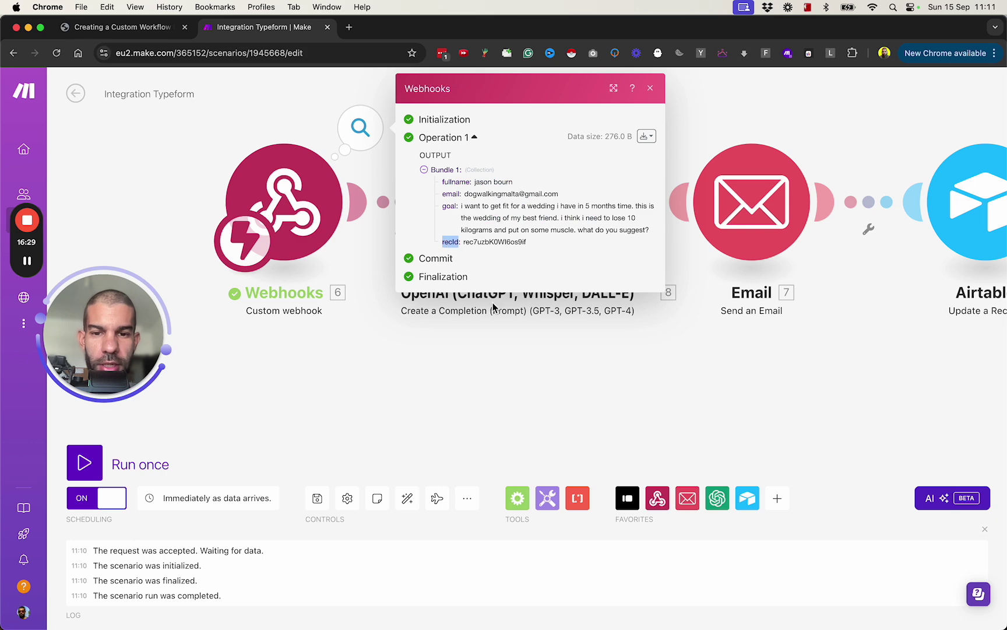
click(769, 413)
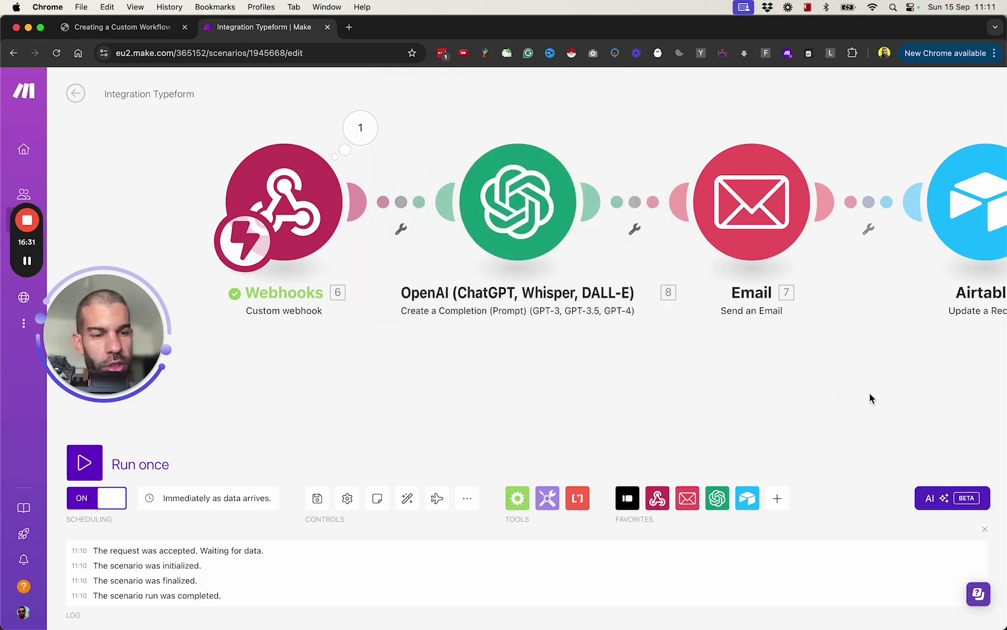
drag(870, 398, 594, 387)
click(682, 175)
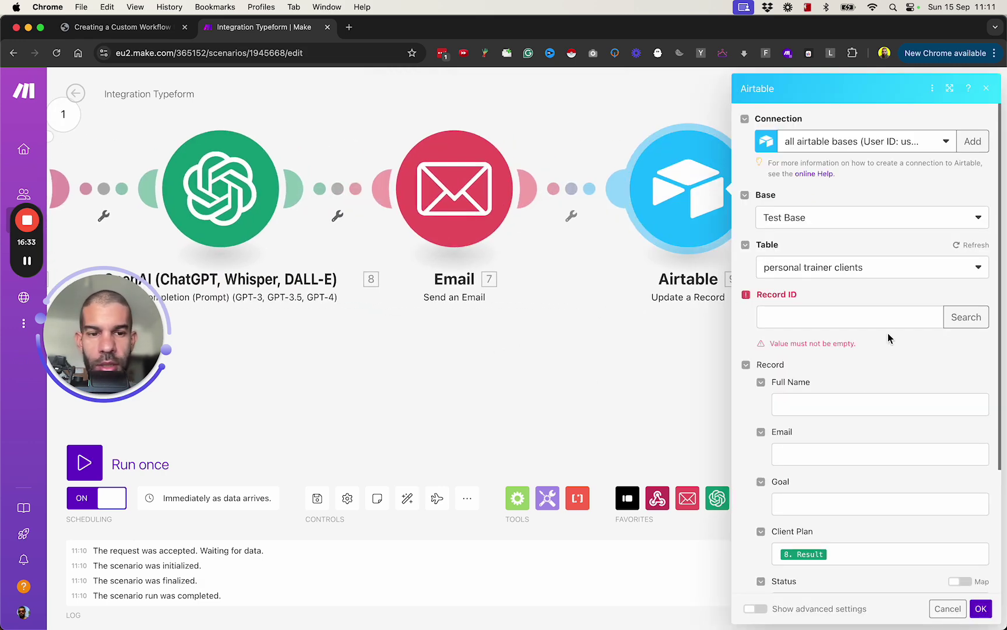
Map the Airtable update's Record ID field to {{6.recId}}
click(855, 316)
text({{6. recId}})
key(BackSpace)
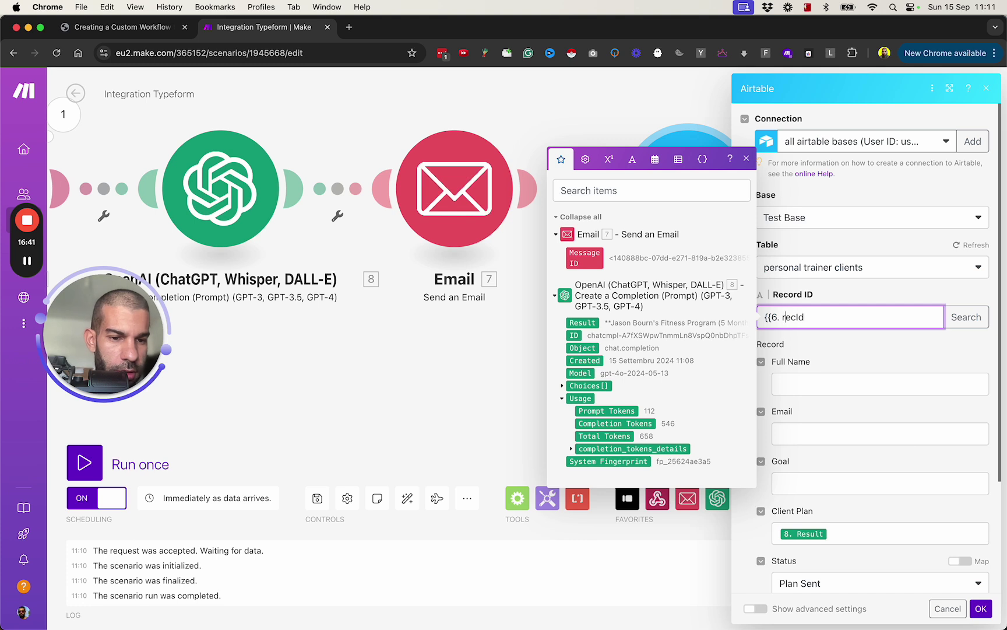
key(BackSpace)
key(End)
text(}})
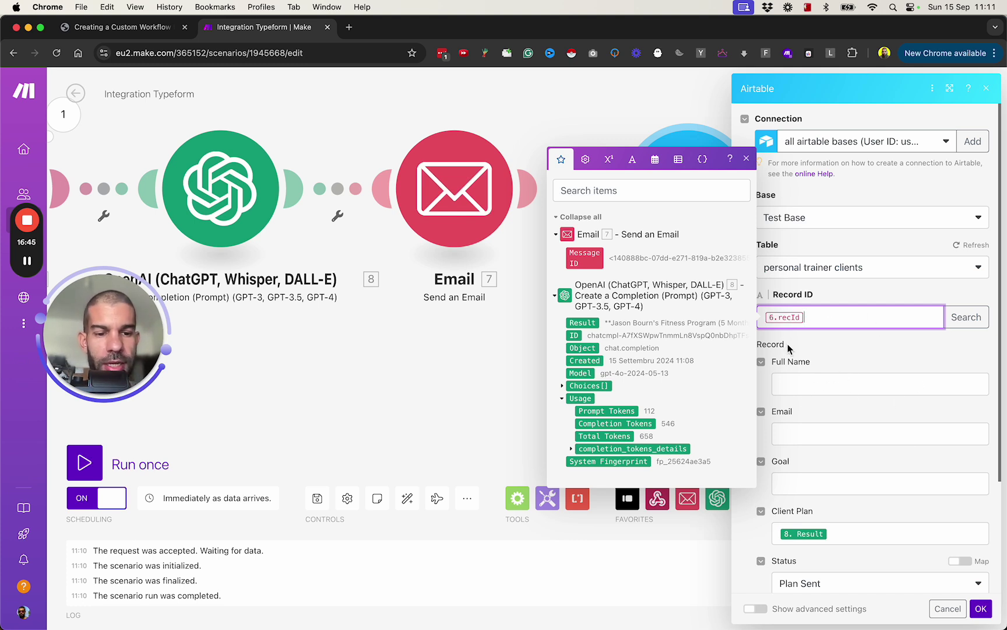
scroll(835, 493, down, 2)
scroll(802, 274, down, 3)
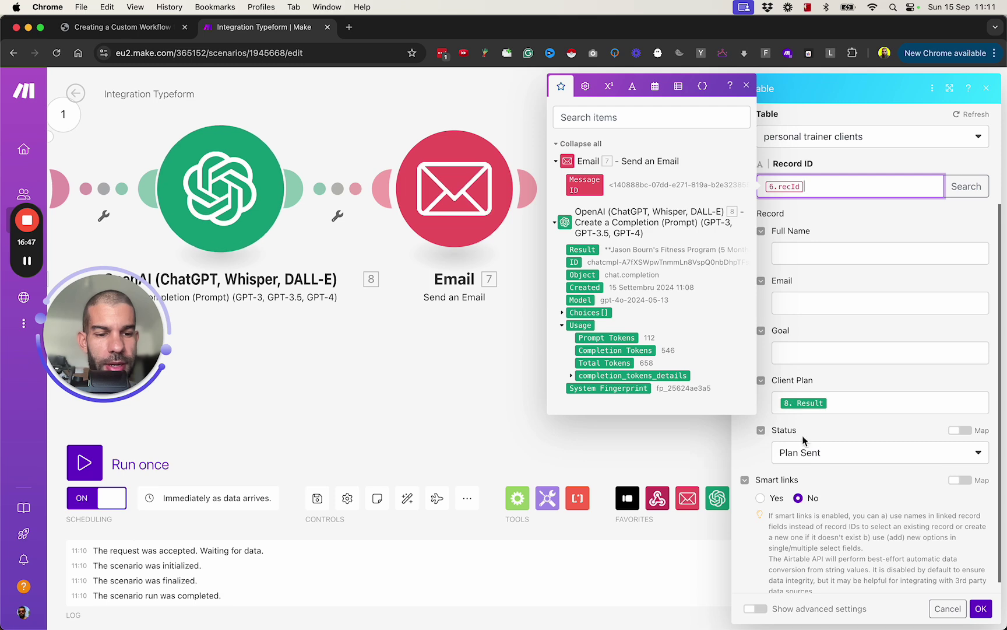
scroll(807, 235, up, 1)
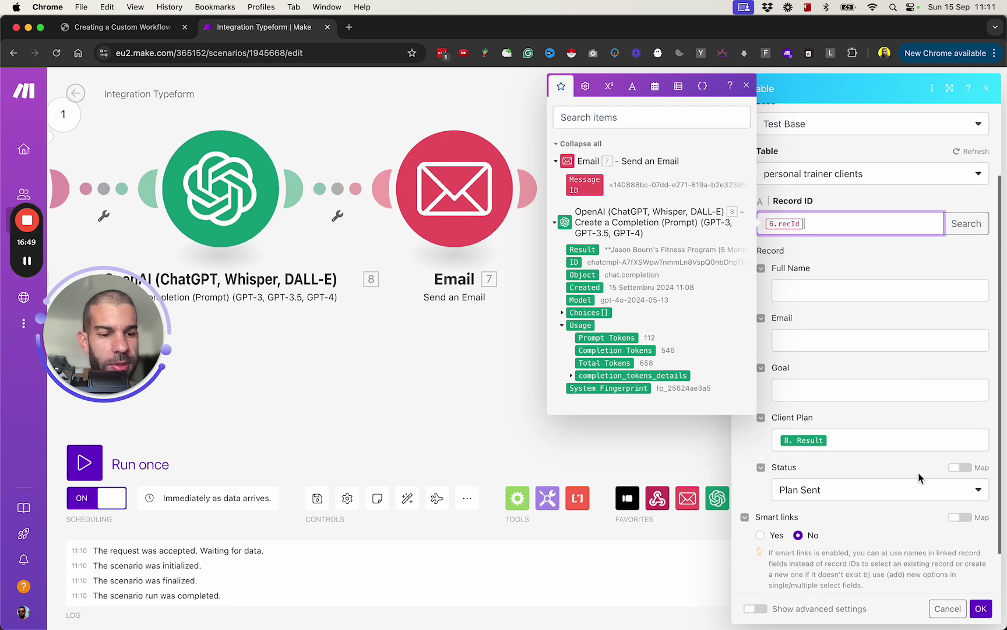
Save the module settings, run the scenario once and bring up the workflow guide PDF
click(980, 608)
click(84, 462)
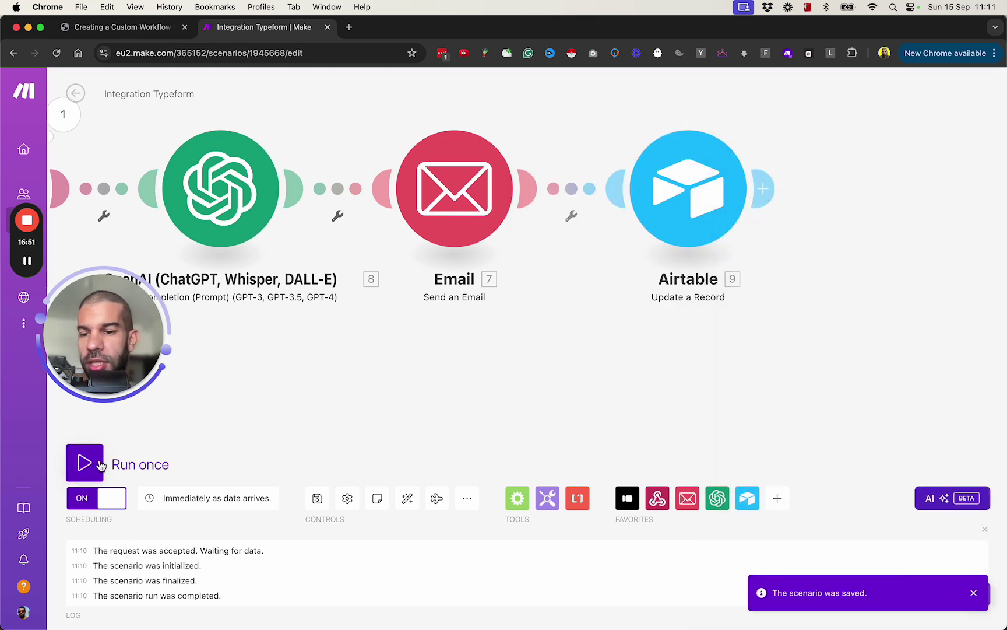
click(140, 27)
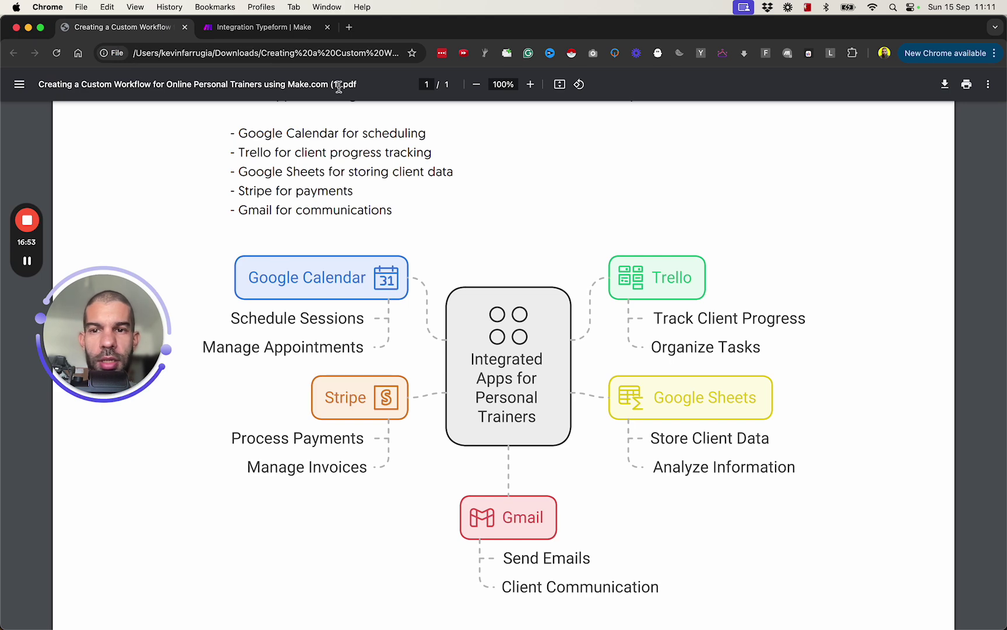
Press Client Confirmed for the second client, watch the Make run finish, then return to Airtable
key(super+Tab)
click(509, 208)
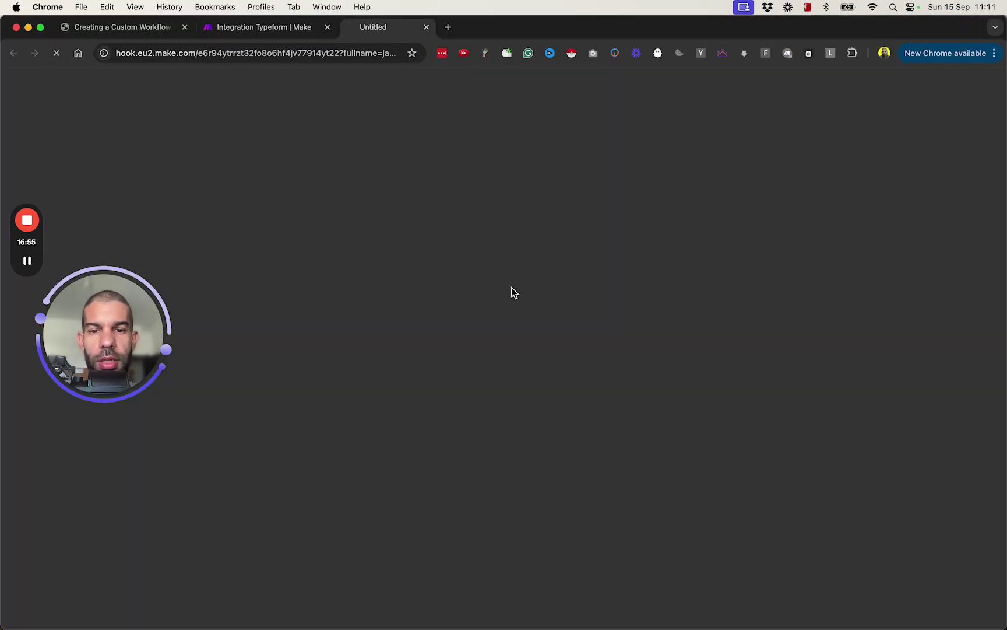
click(249, 30)
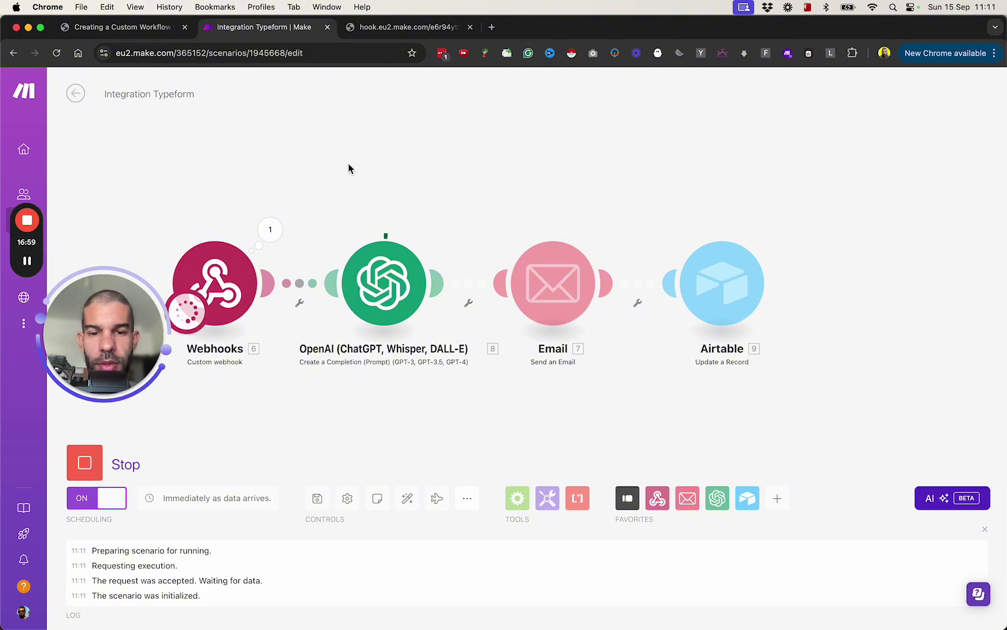
drag(346, 162, 461, 166)
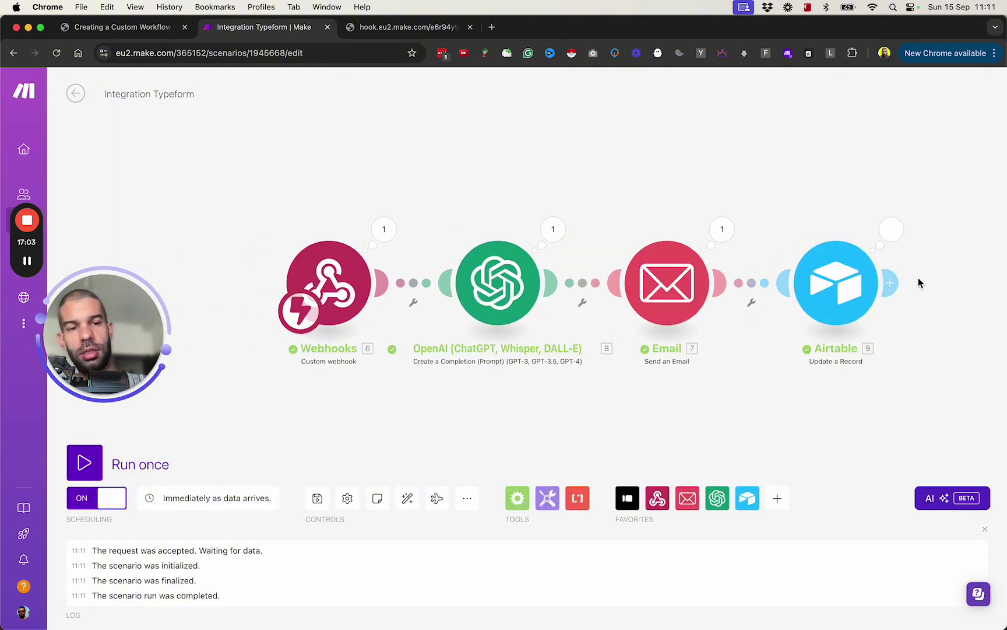
key(super+Tab)
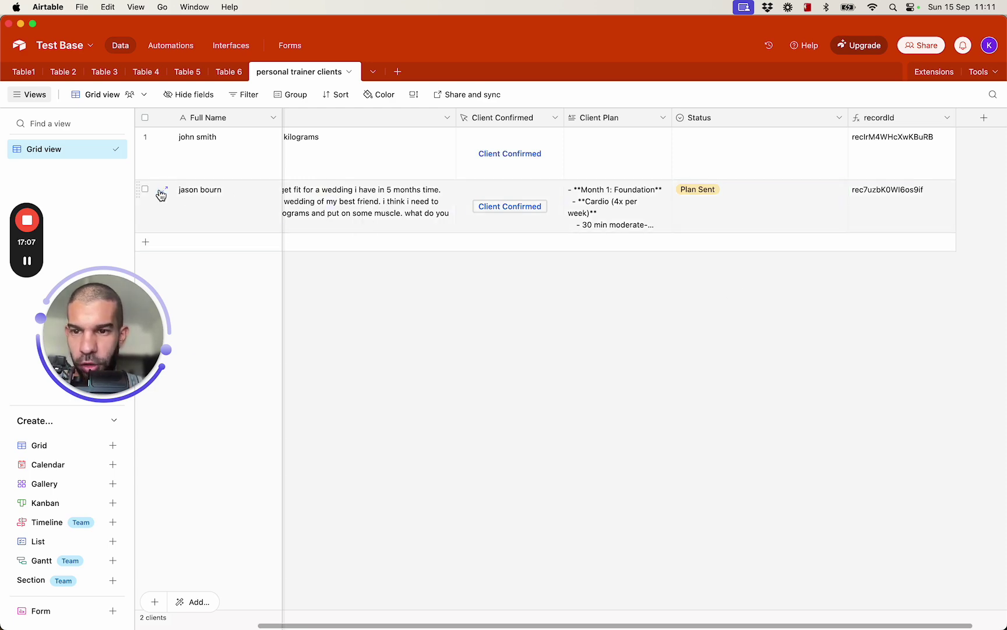
Expand the second client's record to review its Client Plan and Plan Sent status, then return to Make
click(158, 191)
scroll(294, 364, down, 3)
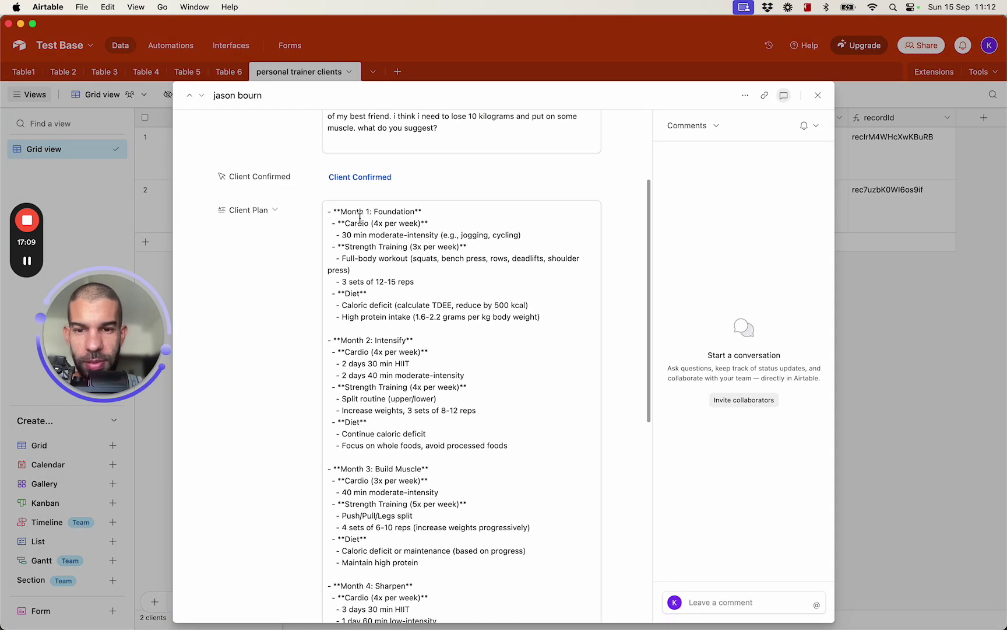
scroll(377, 537, down, 5)
scroll(377, 537, down, 4)
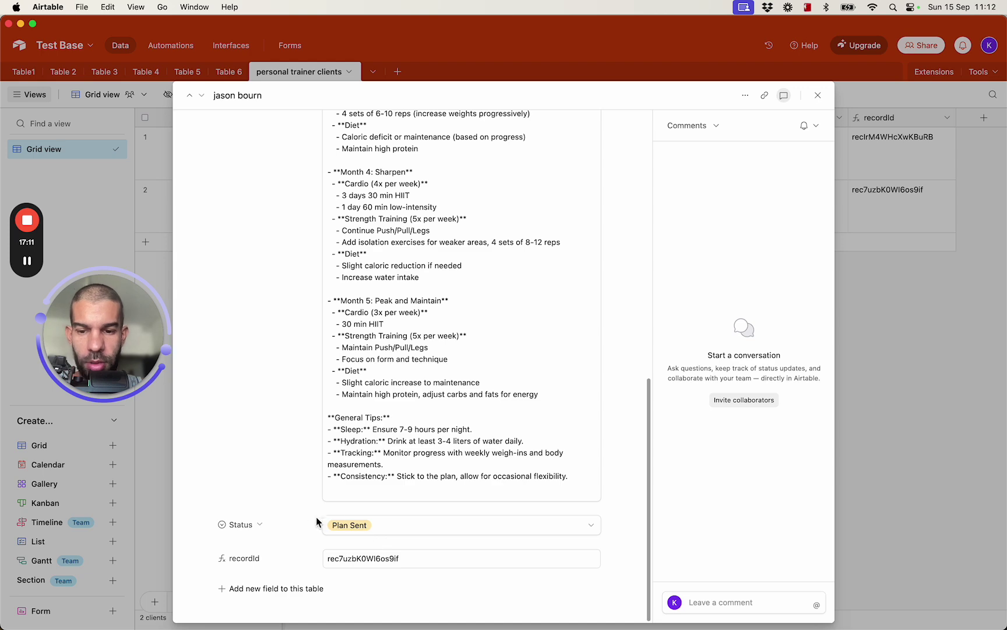
scroll(401, 364, up, 15)
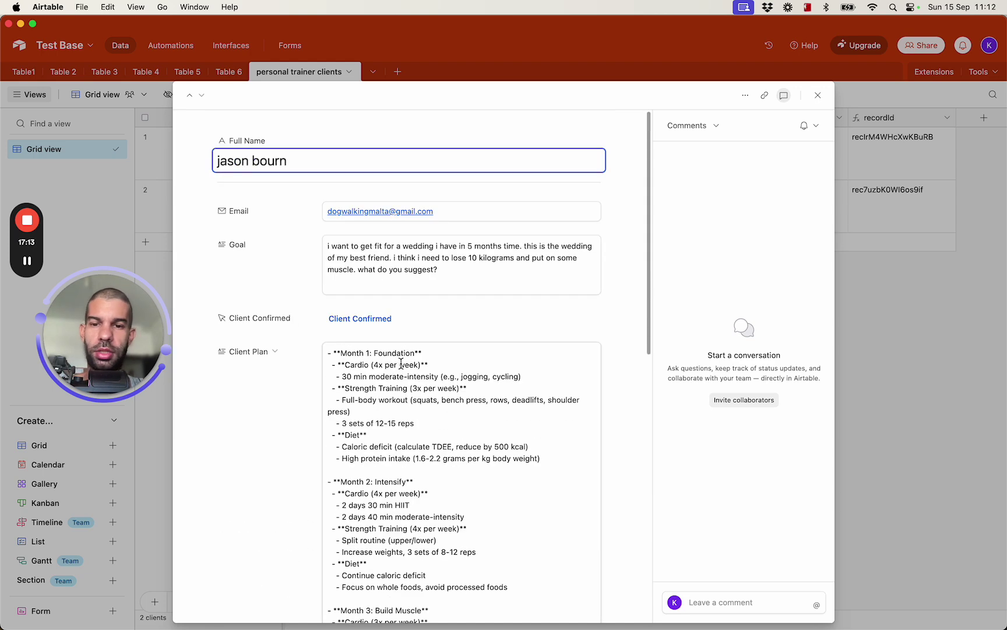
click(926, 335)
key(super+Tab)
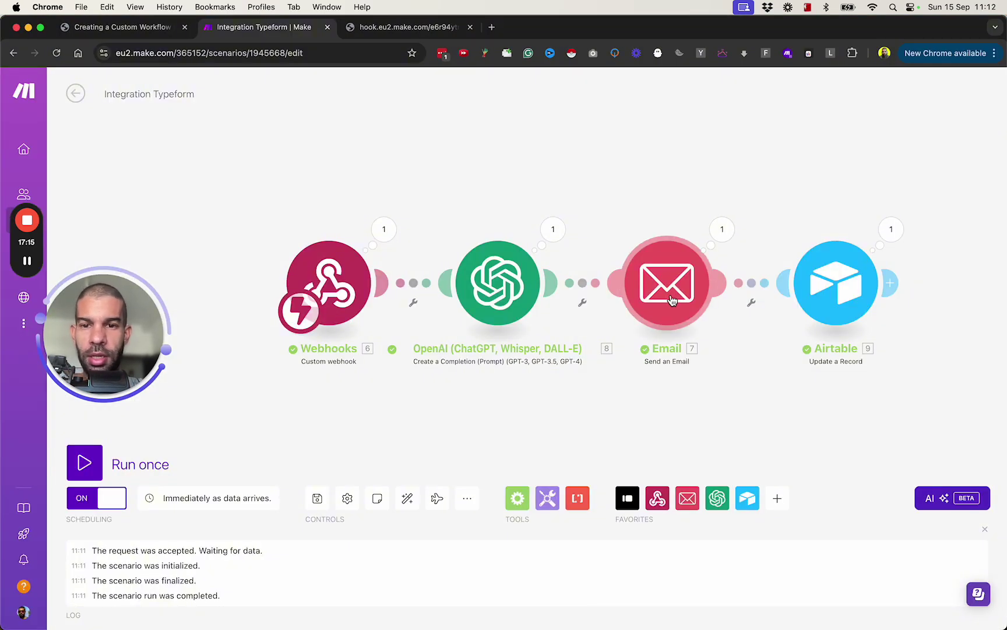
Maximize Gmail and open the 'New client onboarding form submitted' email's More menu
key(super+grave)
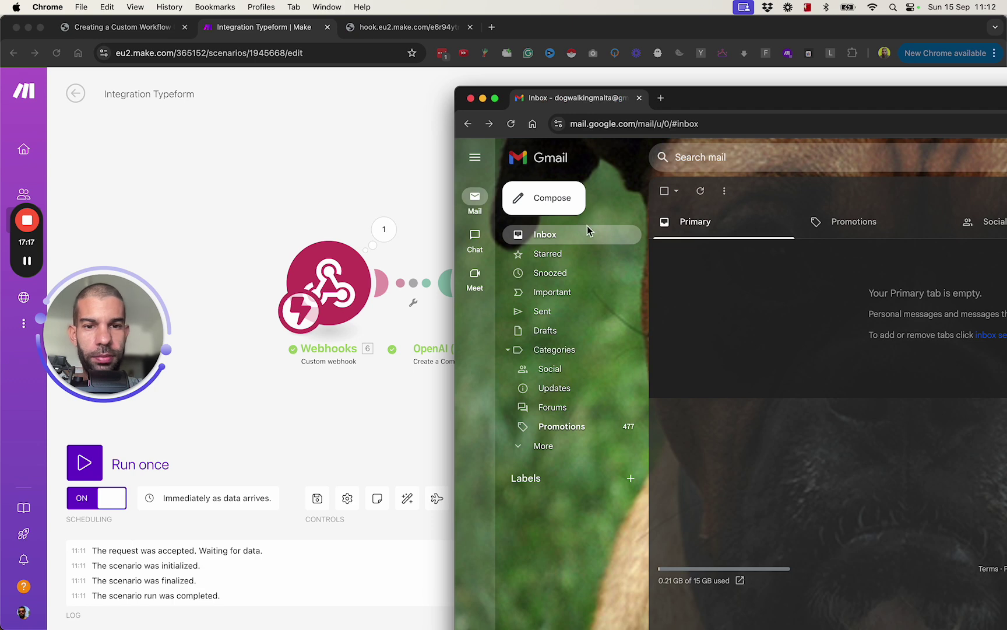
double_click(761, 97)
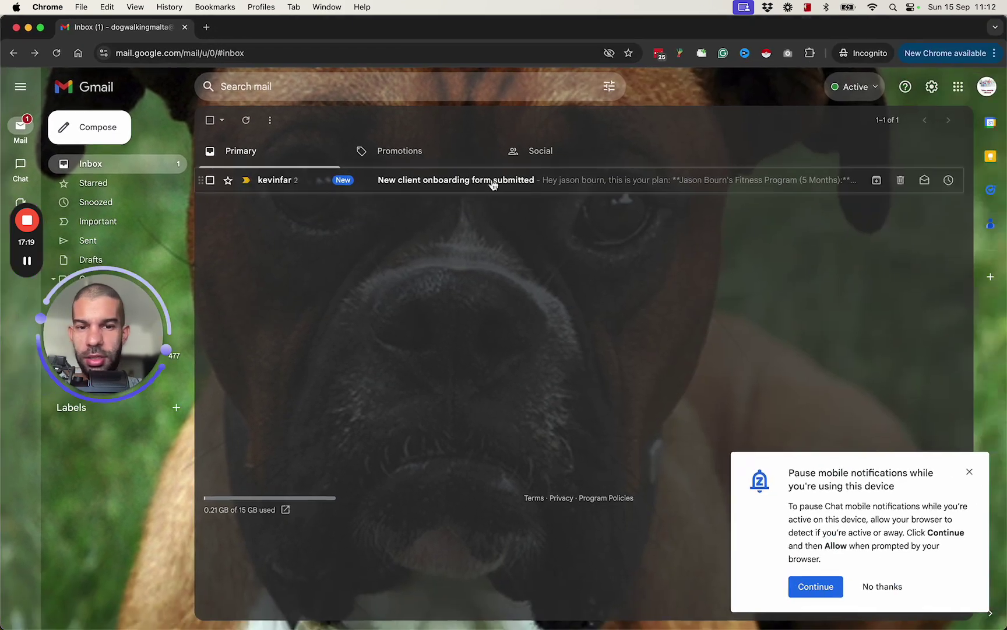
click(291, 186)
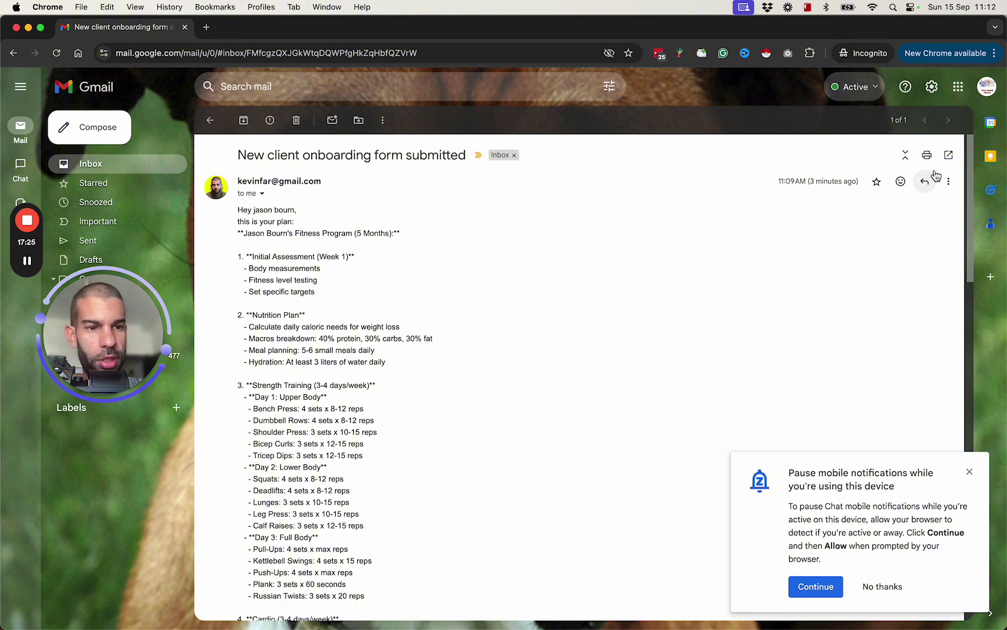
click(942, 197)
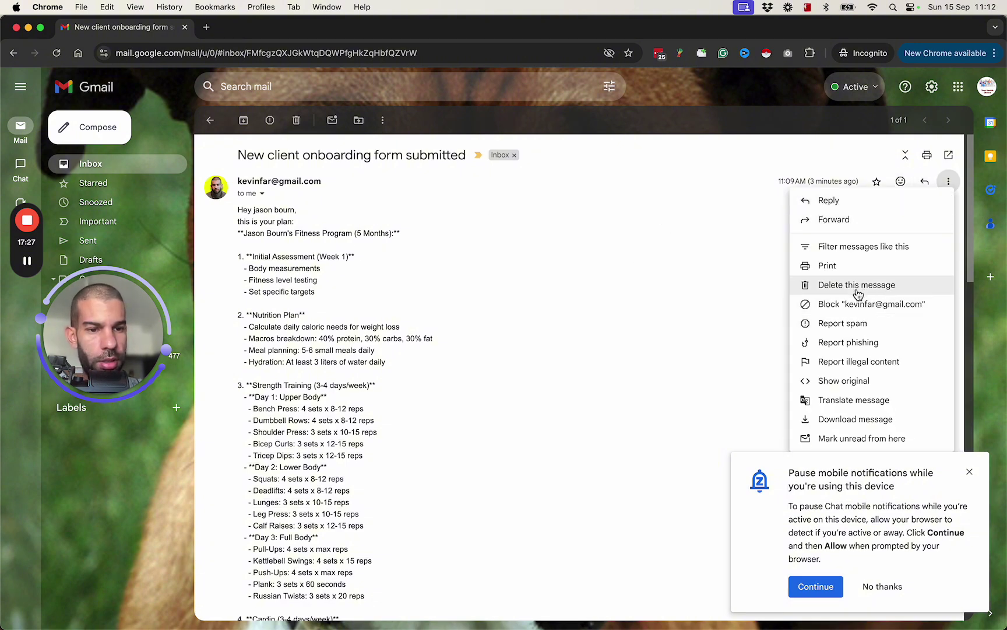
Delete the older onboarding email and read through the new one's greeting and monthly plan
click(855, 288)
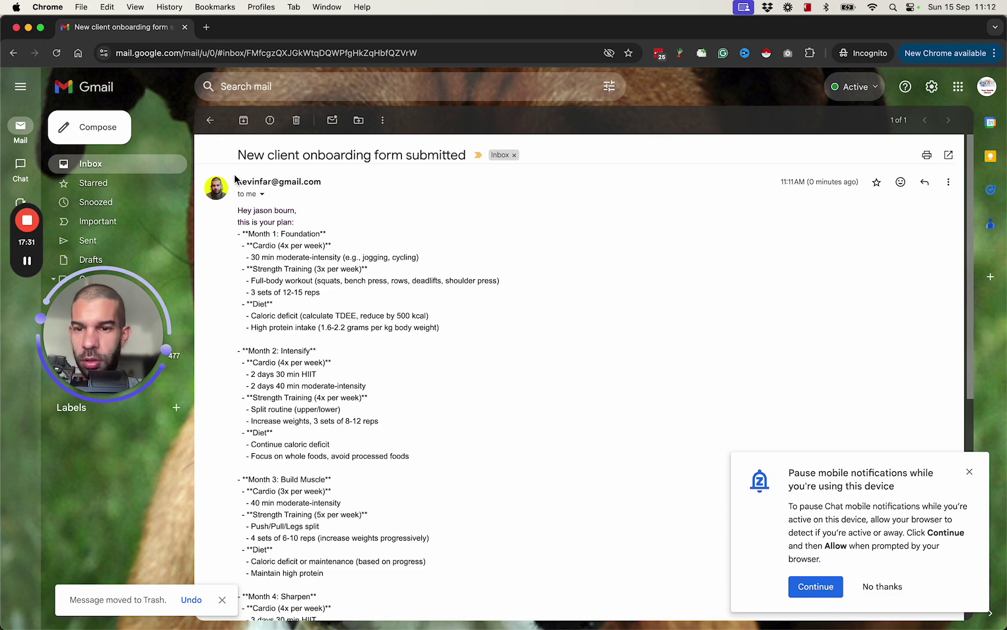
drag(236, 211, 392, 525)
scroll(293, 414, down, 7)
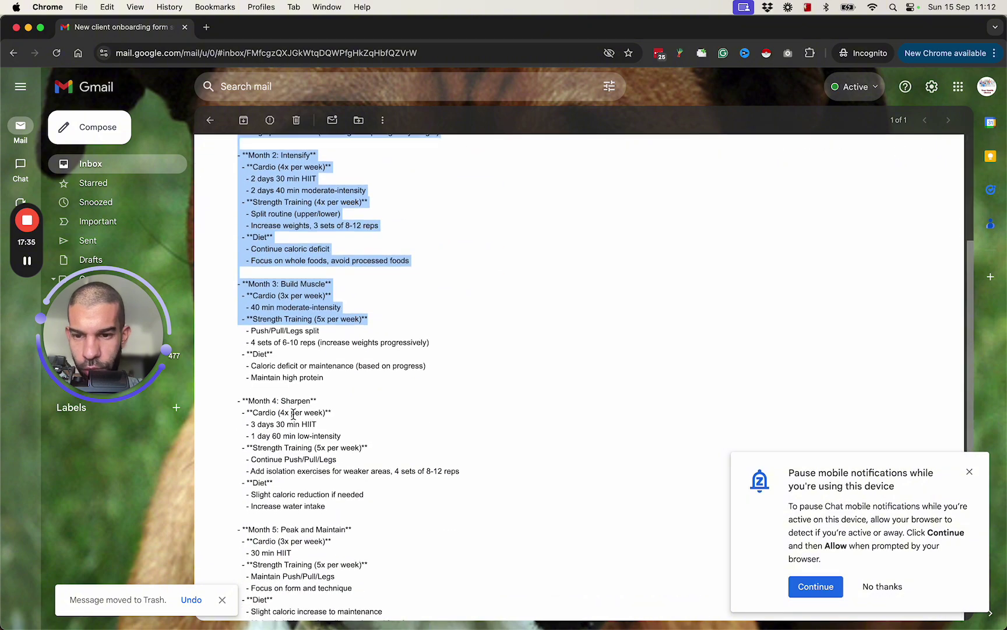
drag(256, 232, 330, 366)
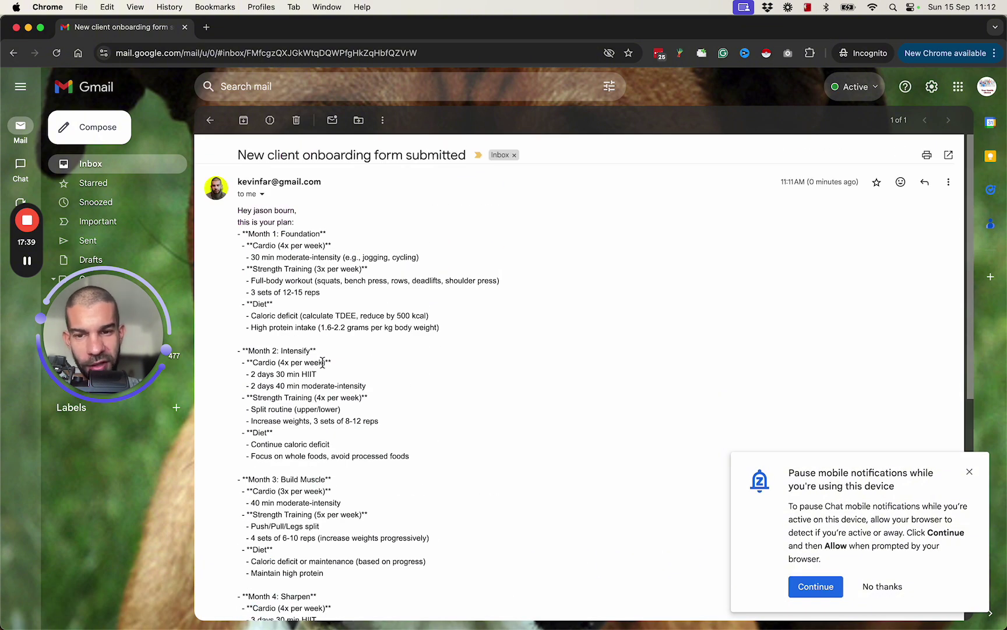
drag(248, 245, 394, 296)
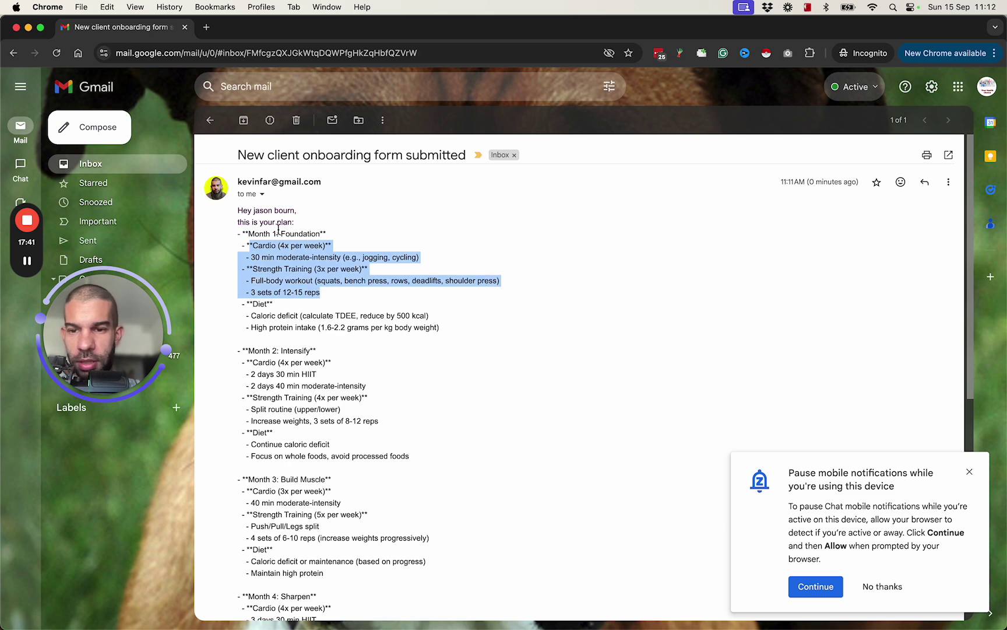
scroll(269, 323, down, 1)
click(252, 299)
drag(246, 425, 355, 508)
scroll(355, 509, down, 6)
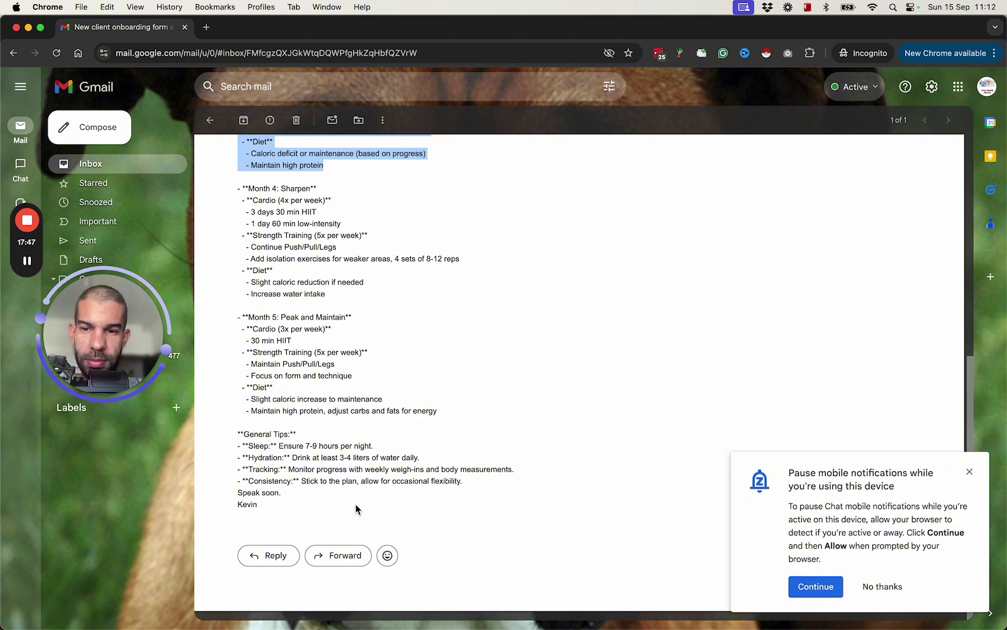
scroll(356, 509, up, 7)
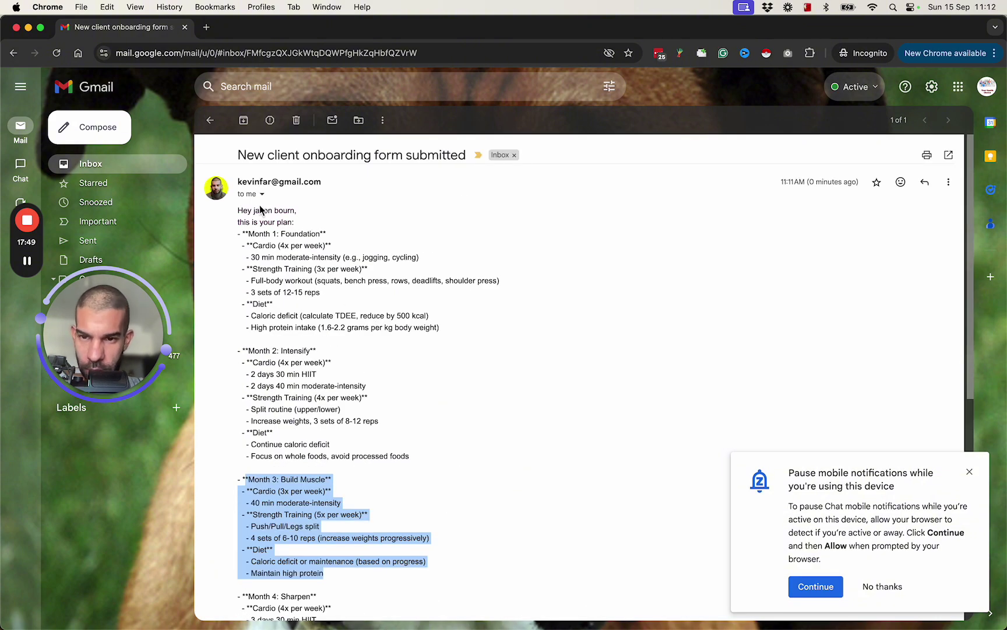
scroll(415, 456, down, 7)
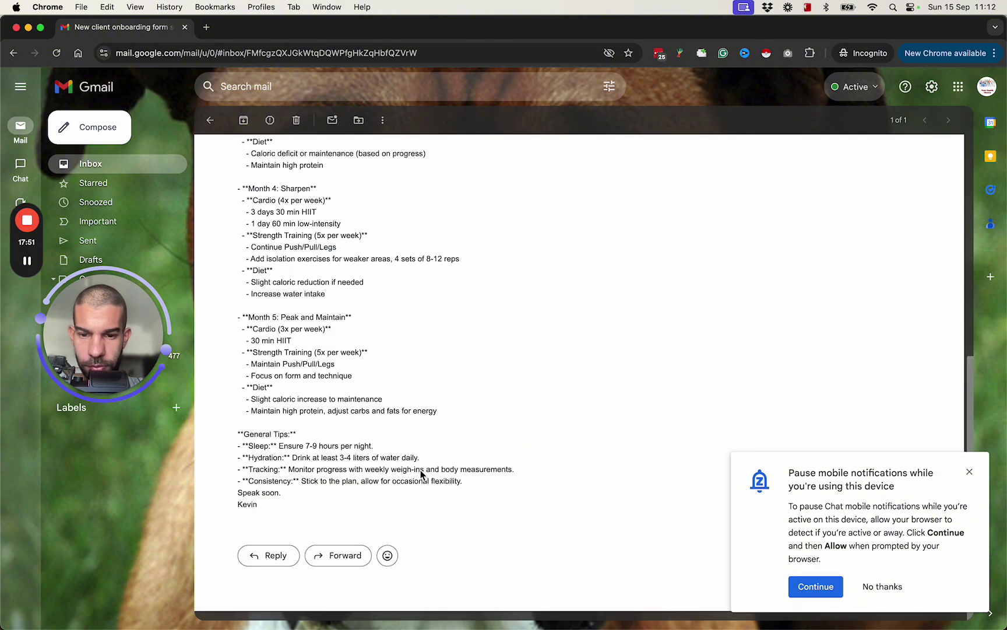
Compare the email against the Airtable client table, then show all open windows
key(super+Tab)
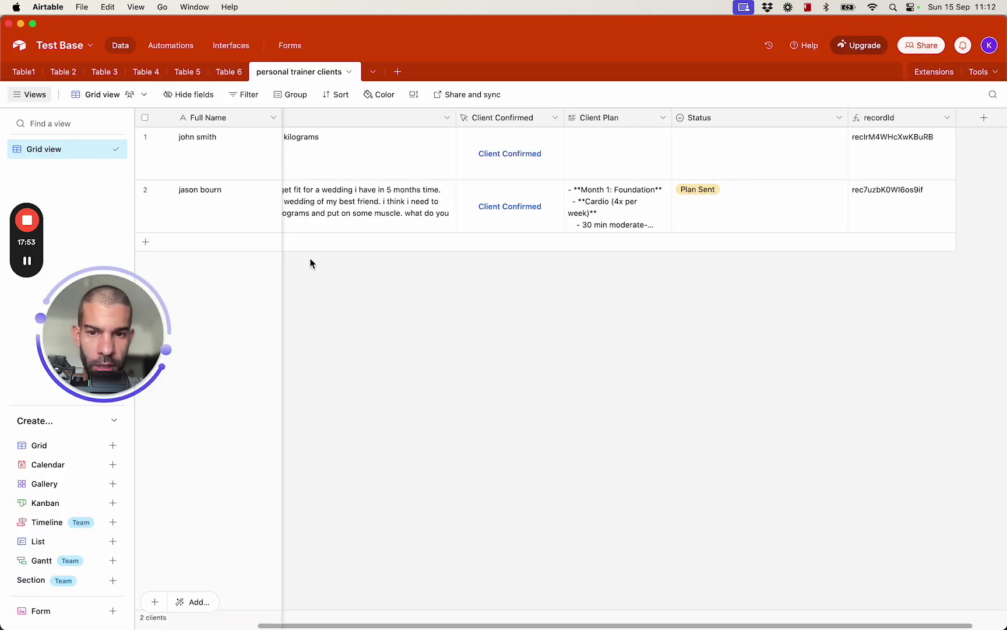
key(super+Tab)
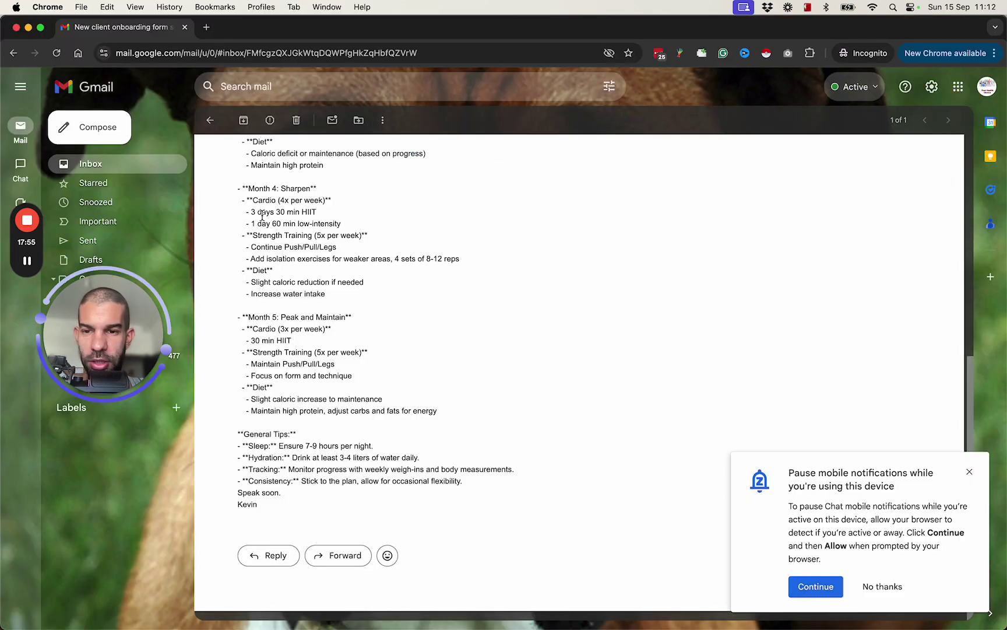
scroll(277, 229, up, 7)
click(246, 222)
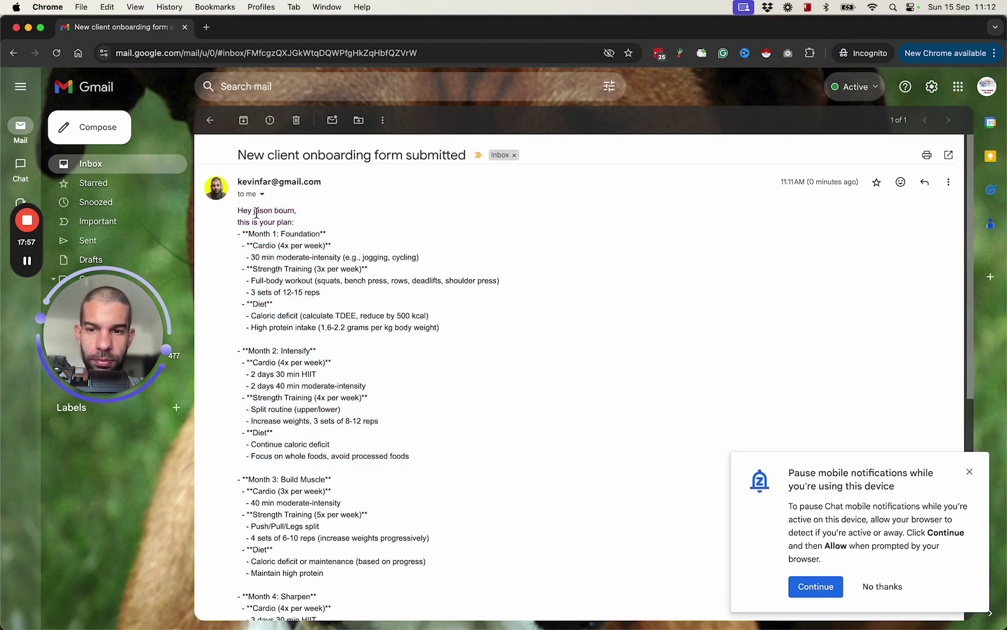
key(super+Tab)
key(ctrl+Up)
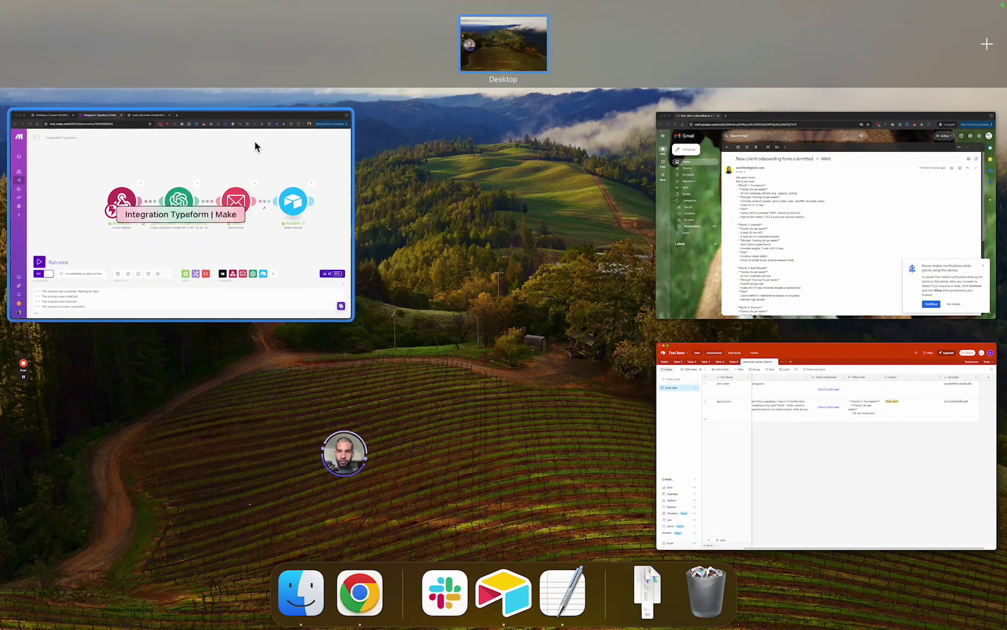
Change the Email body greeting to get(split(fullname; space); 1) followed by a comma and new line
click(255, 142)
click(666, 283)
scroll(684, 523, down, 3)
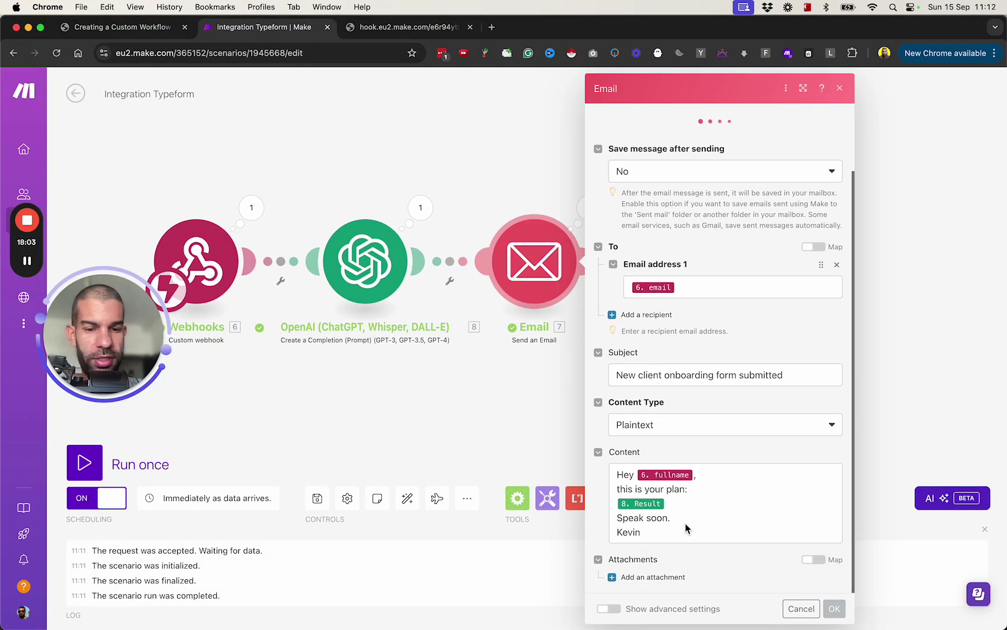
click(637, 477)
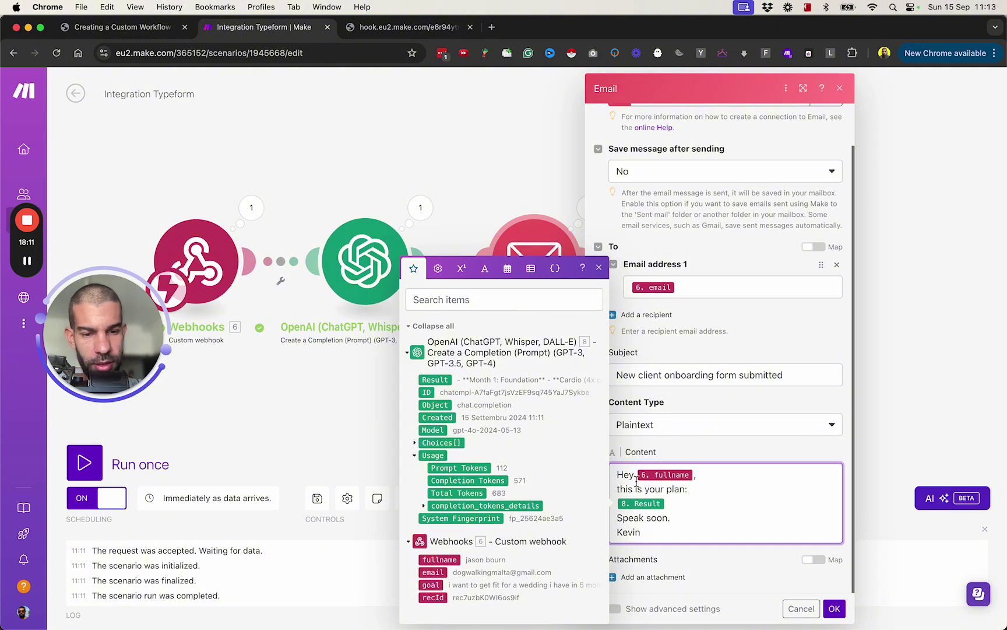
text(s)
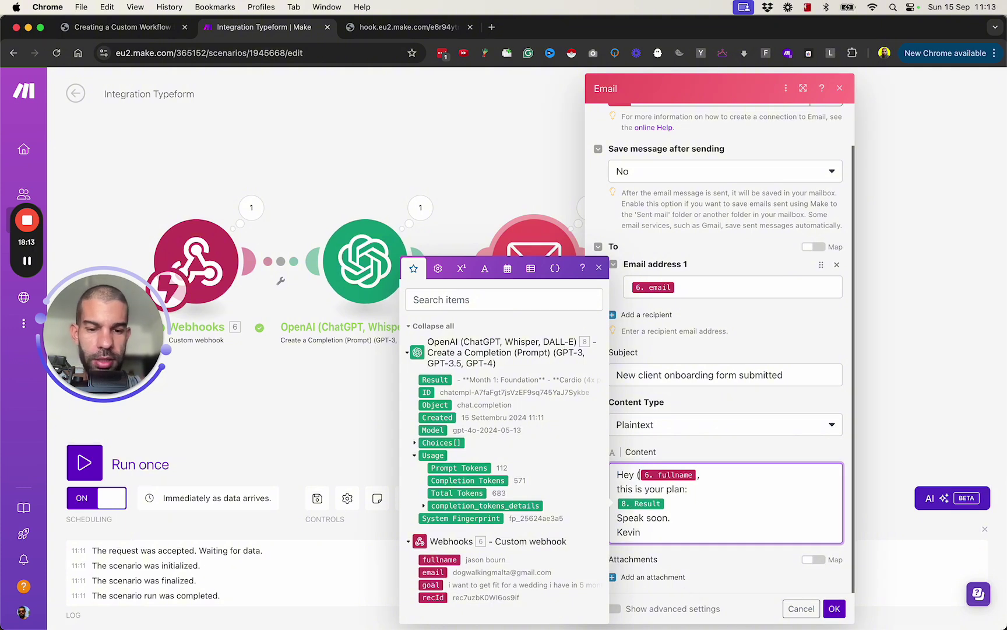
text(plit)
key(BackSpace)
key(BackSpace)
key(BackSpace)
key(BackSpace)
key(BackSpace)
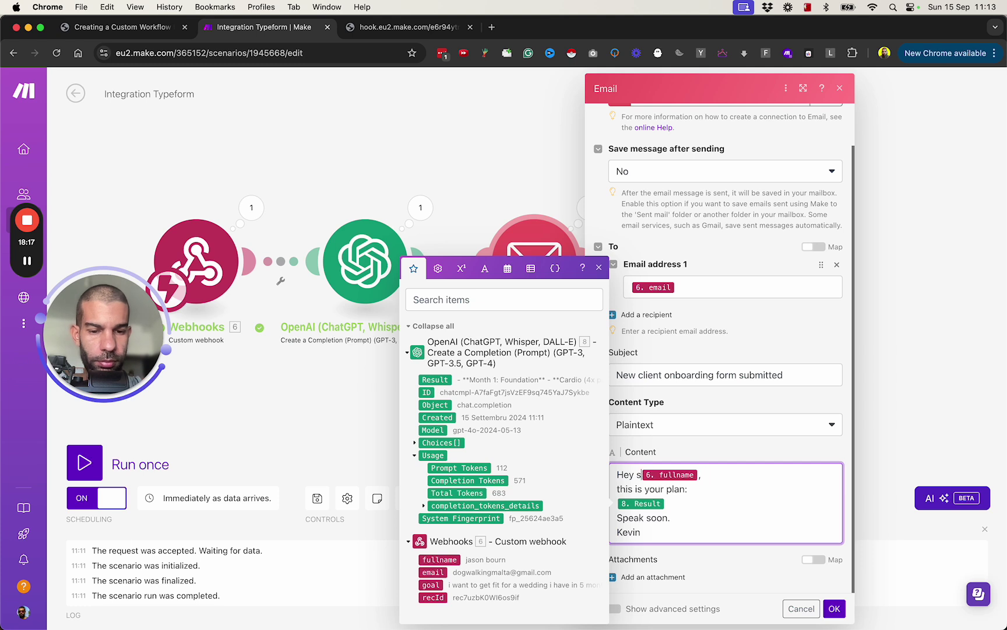
text(split()
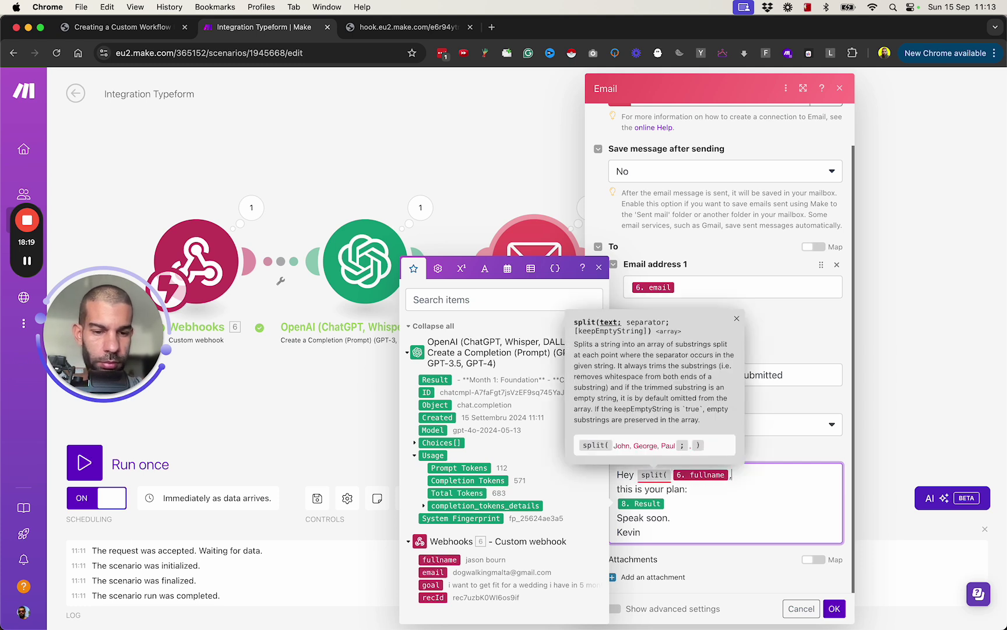
text())
key(Left)
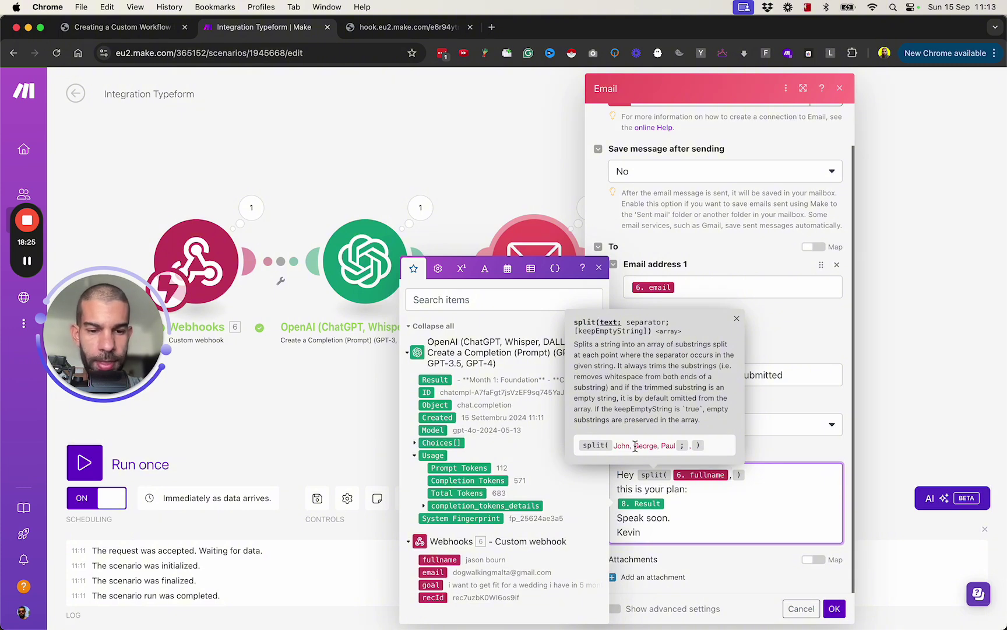
text(; )
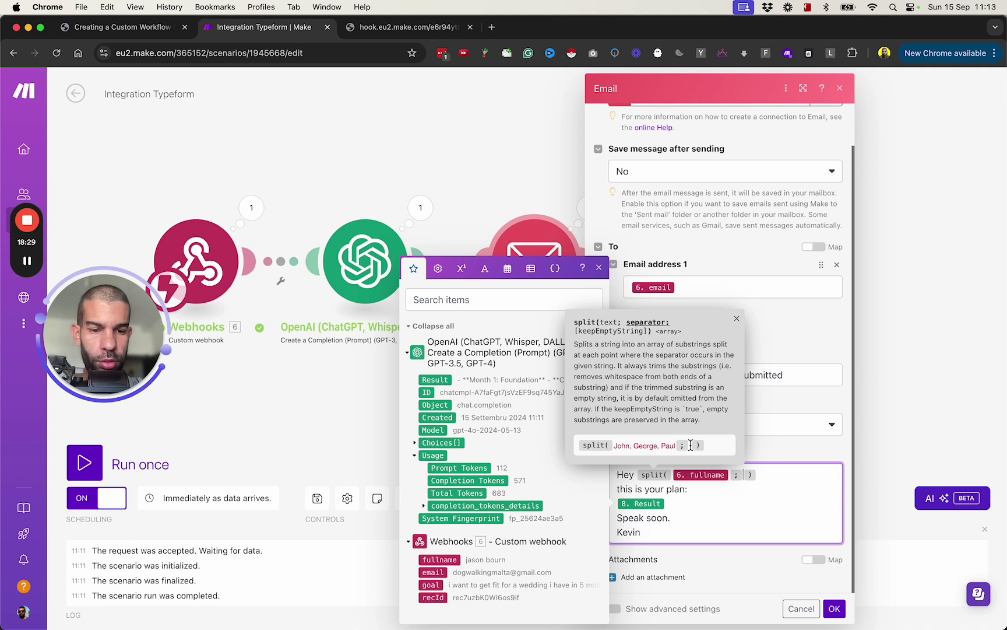
text({{space}})
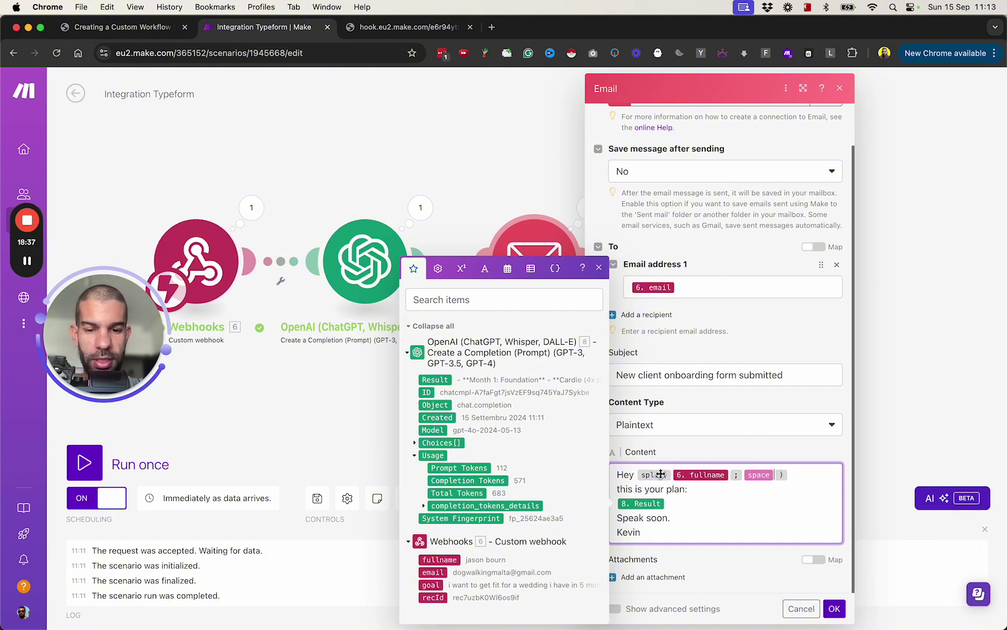
mouse_move(650, 475)
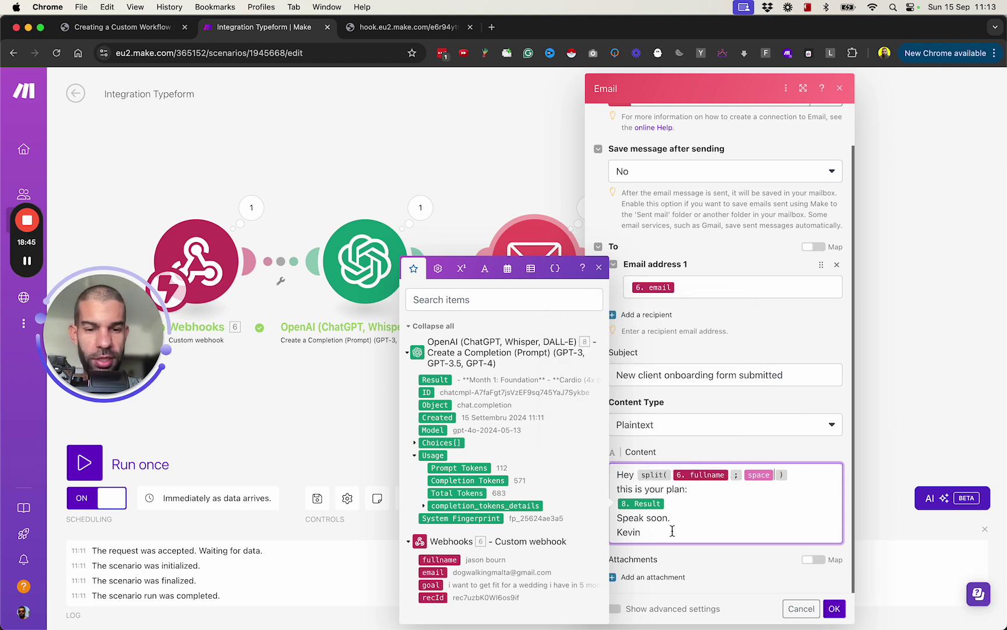
text(get()
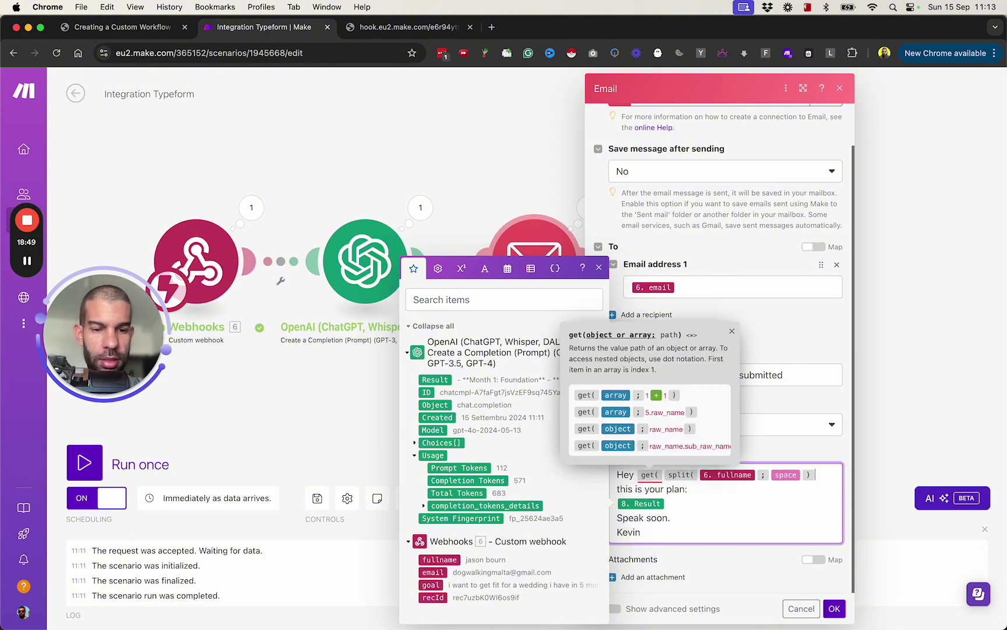
text(;1)
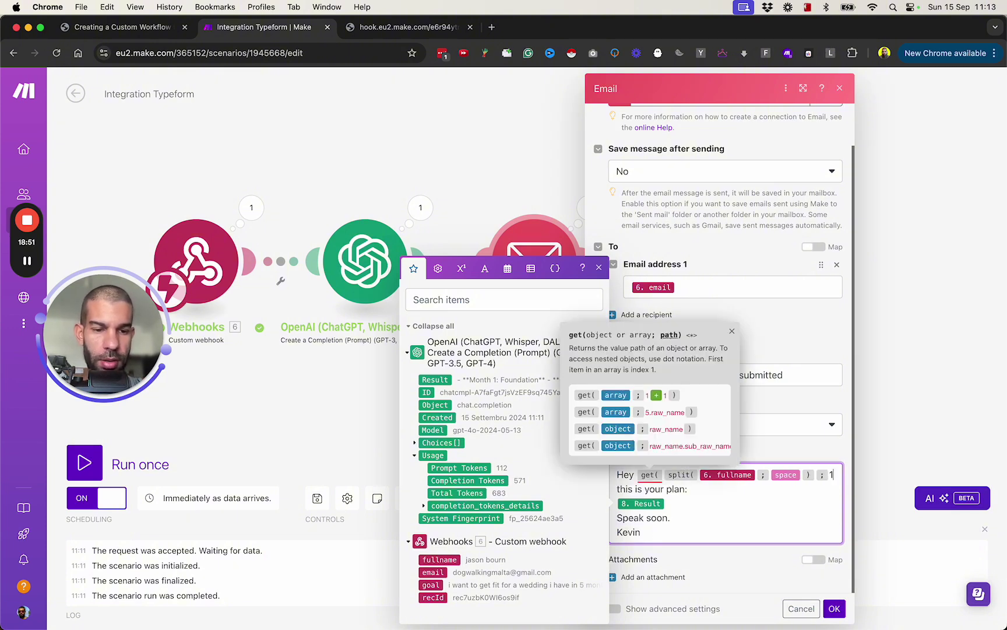
text())
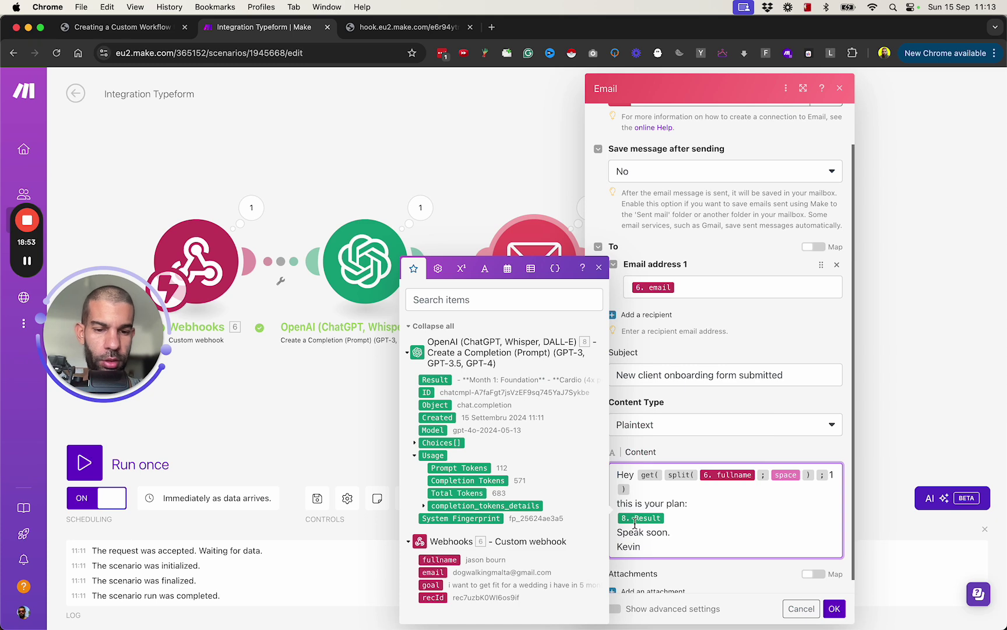
text(,)
key(Return)
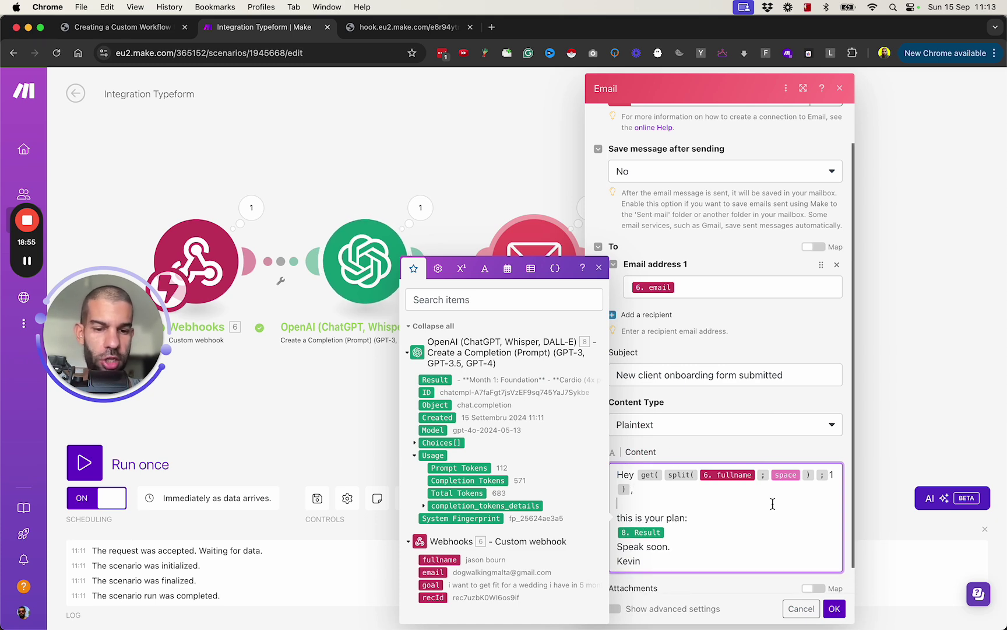
Save the Email module and run only that module with test data
click(834, 608)
right_click(538, 262)
click(585, 351)
Fill in a test recipient e-mail, fullname 'joe smith' and Result 'sample program here', then run
click(658, 444)
key(Tab)
text(jaso)
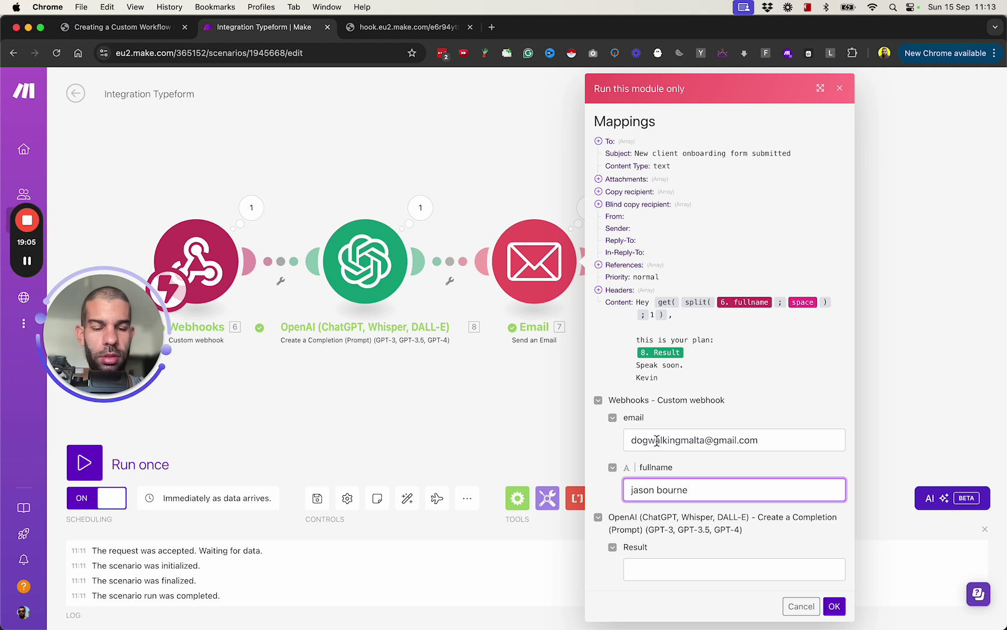
key(super+a)
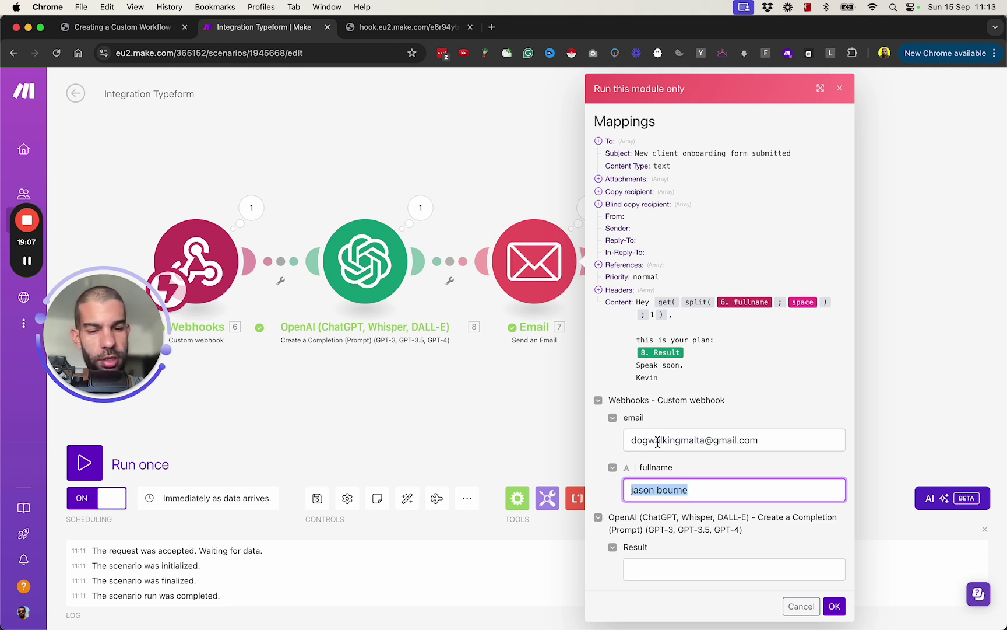
text(joe smith)
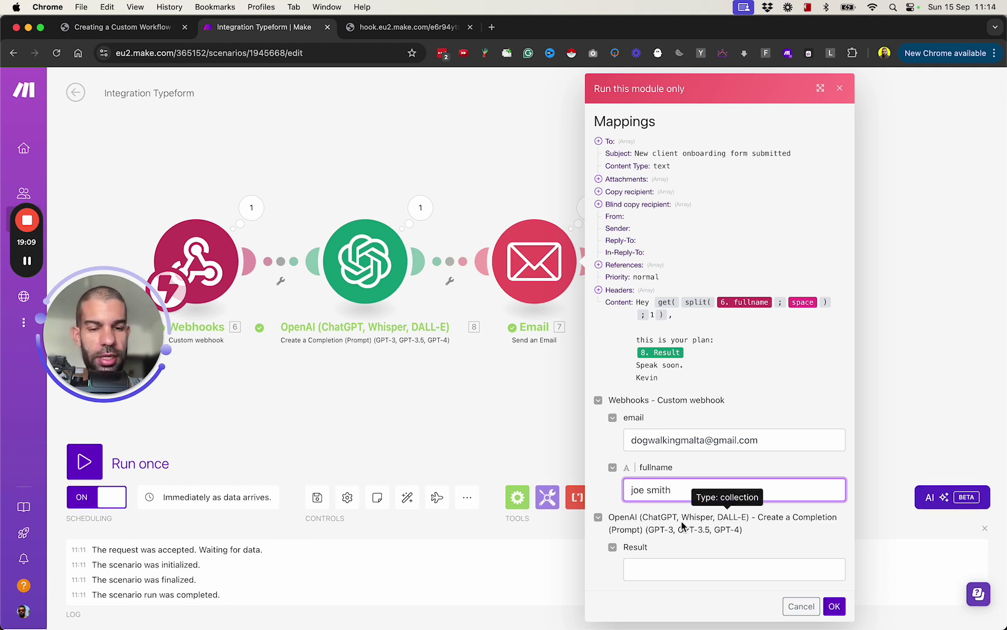
click(659, 568)
text(sample program here)
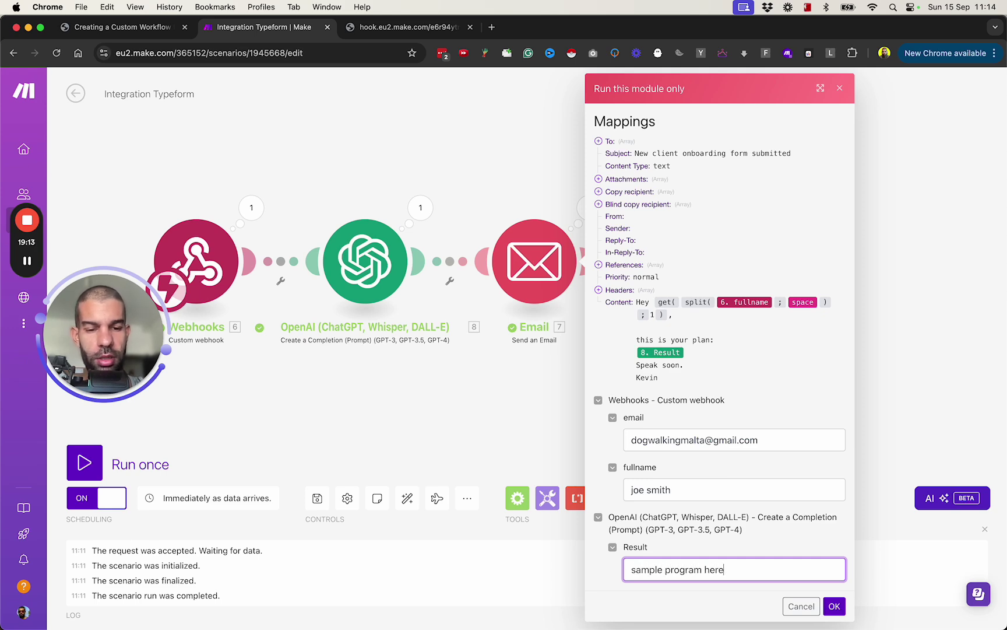
click(834, 606)
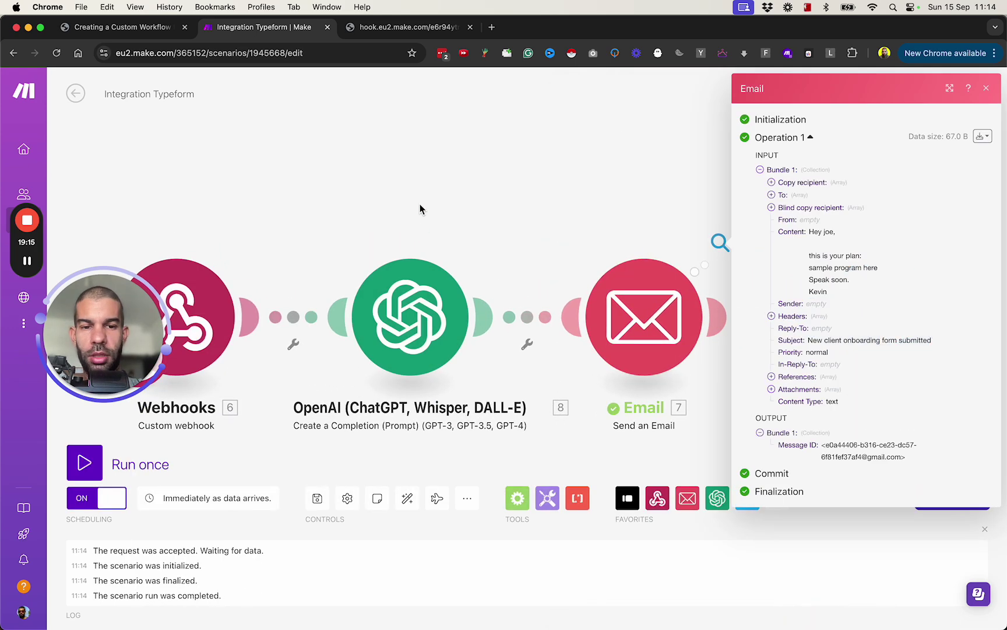
key(super+grave)
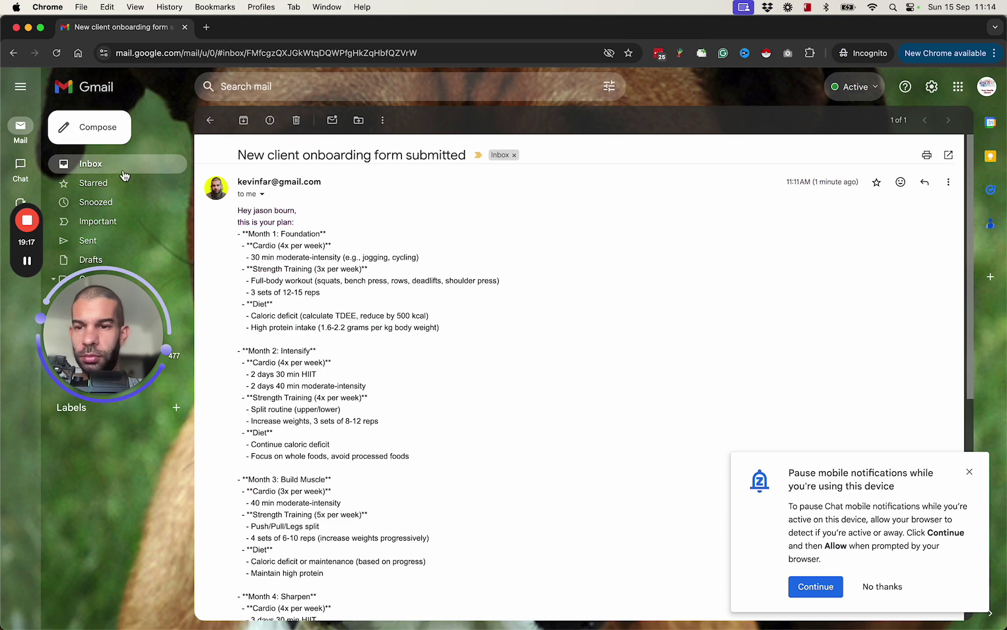
Open the new onboarding email and confirm it greets 'Hey joe,' with the sample plan
click(109, 175)
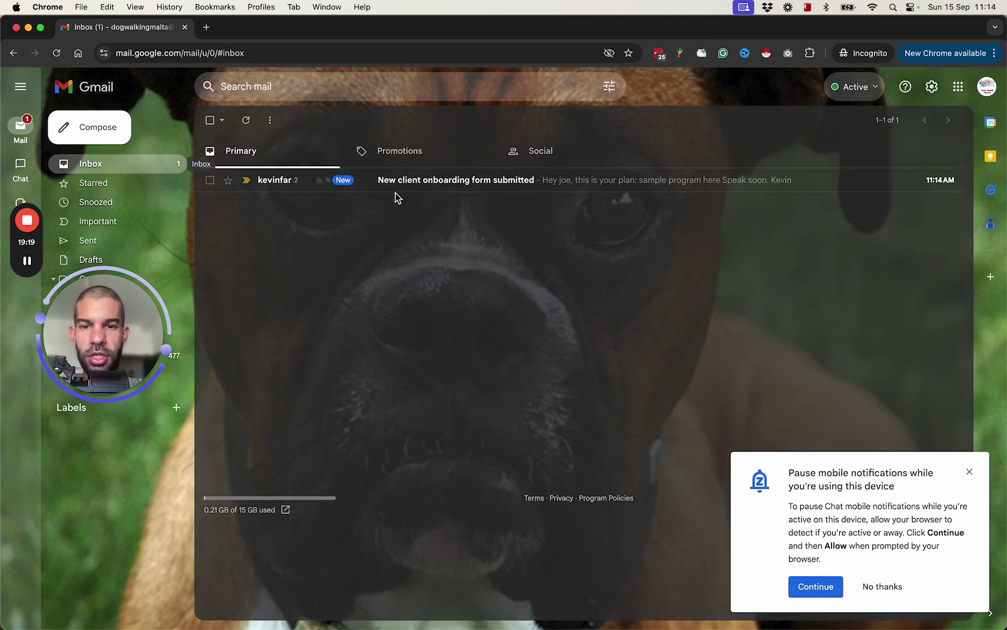
click(386, 180)
drag(253, 259, 341, 260)
click(256, 257)
click(341, 260)
double_click(258, 258)
drag(252, 293, 341, 298)
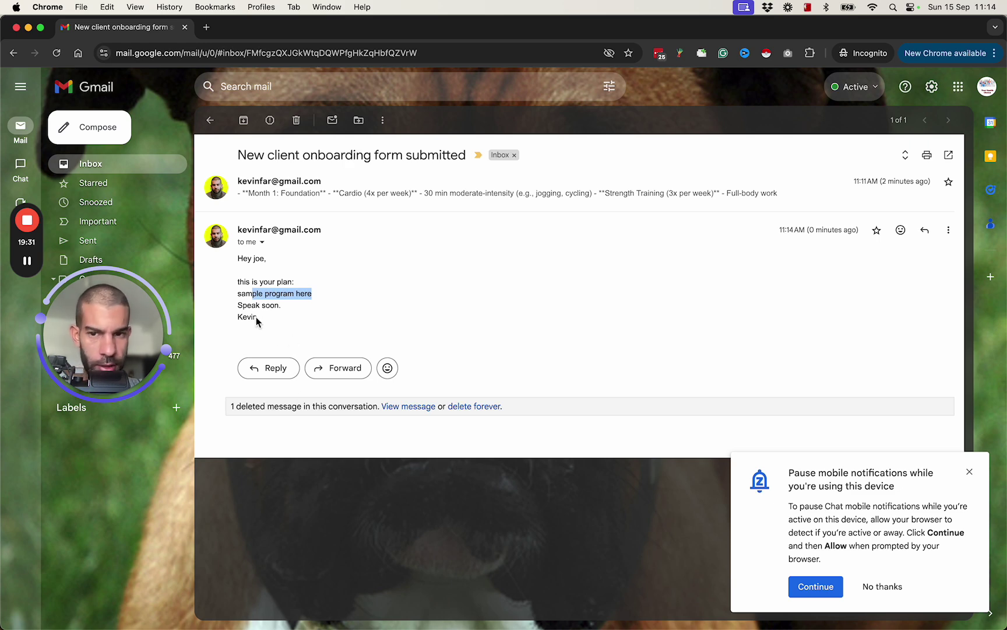
Return to the Gmail inbox and switch back to the Chrome window
click(100, 165)
key(super+Tab)
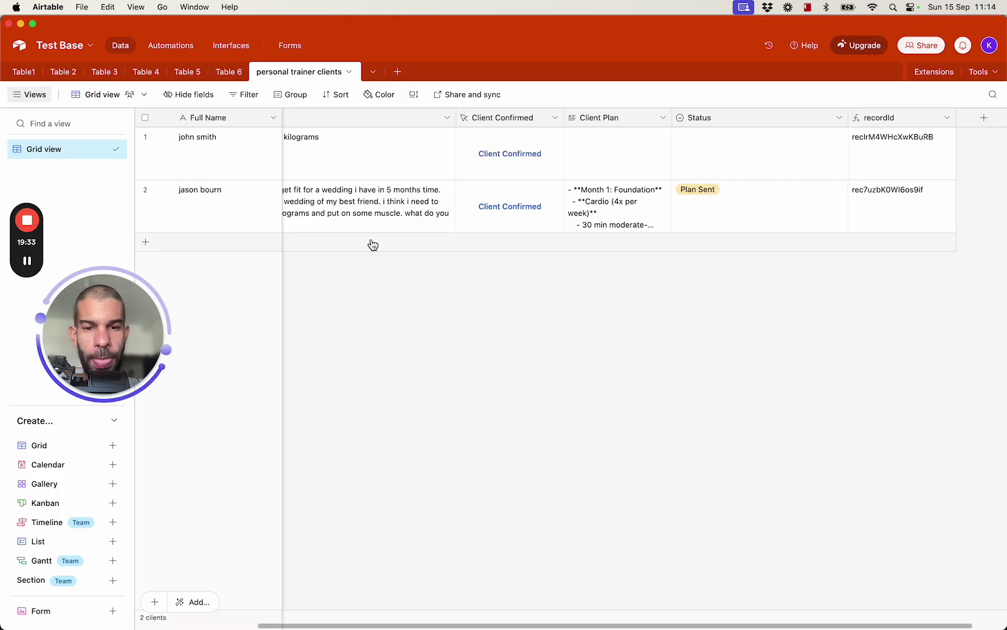
scroll(378, 194, left, 5)
key(super+Tab)
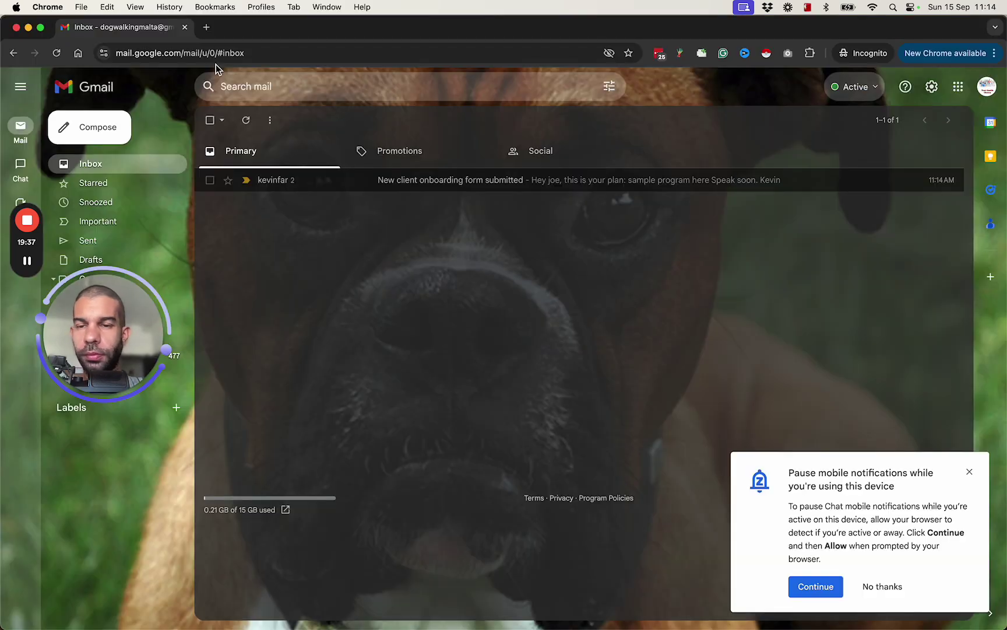
key(super+grave)
Scroll the workflow PDF to section 3, Design the Workflow, showing Client Onboarding through Progress Tracking
click(132, 35)
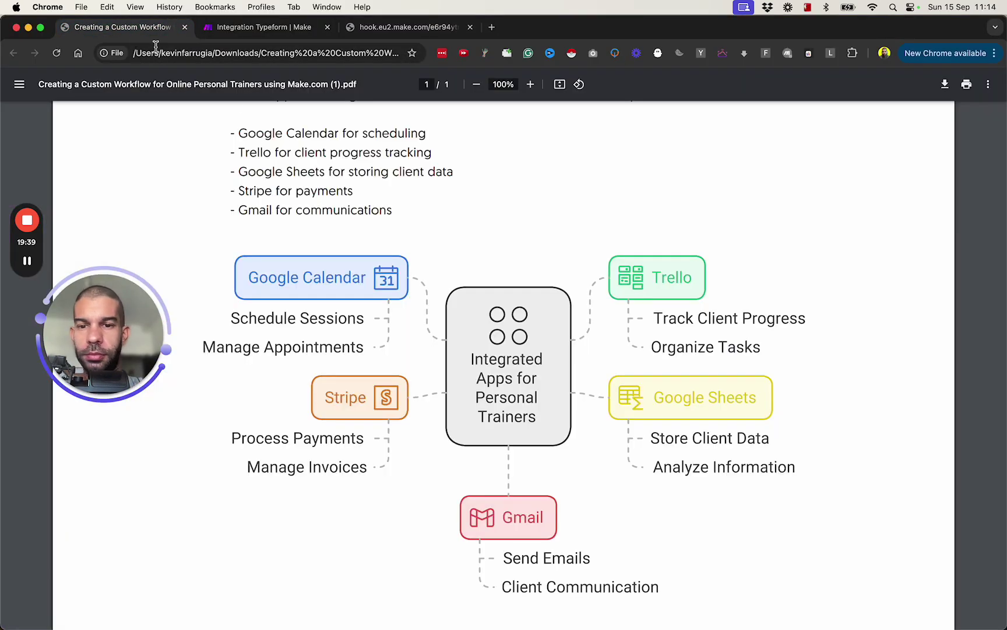
scroll(251, 214, up, 10)
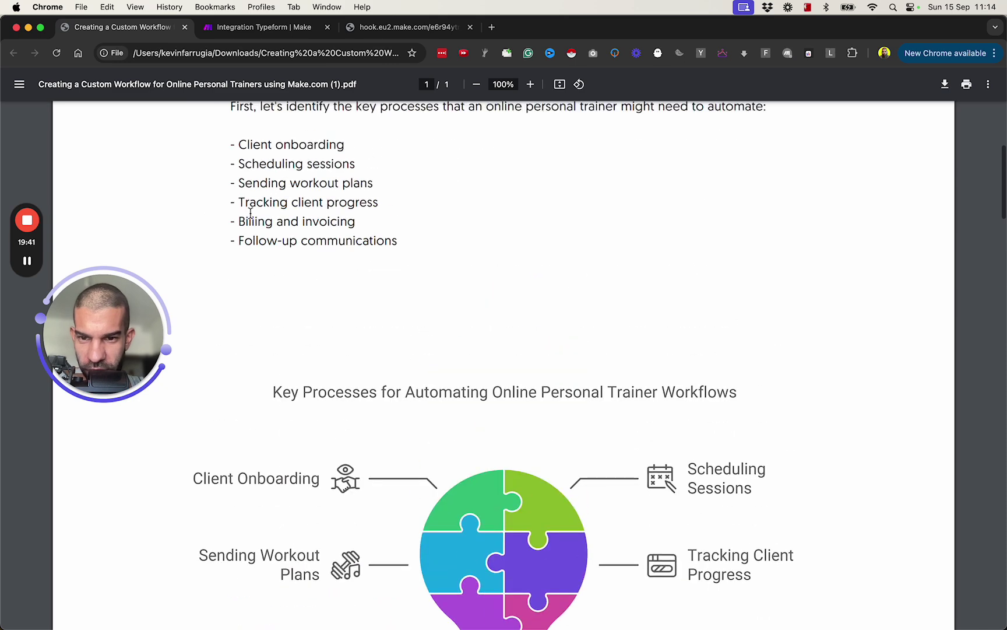
scroll(251, 210, up, 5)
scroll(249, 207, down, 3)
drag(239, 284, 344, 283)
scroll(400, 347, down, 2)
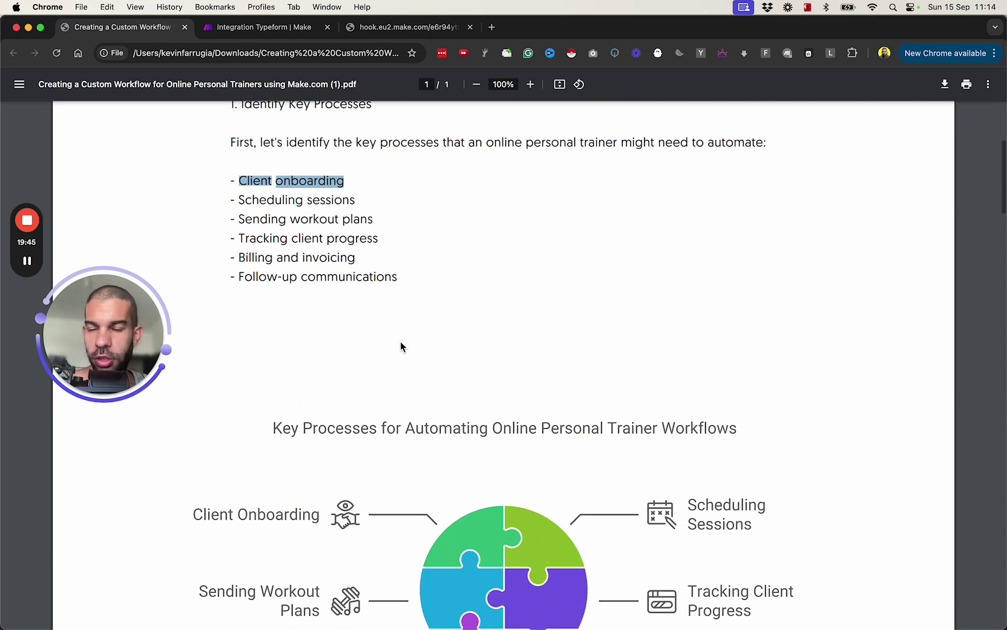
scroll(315, 292, down, 1)
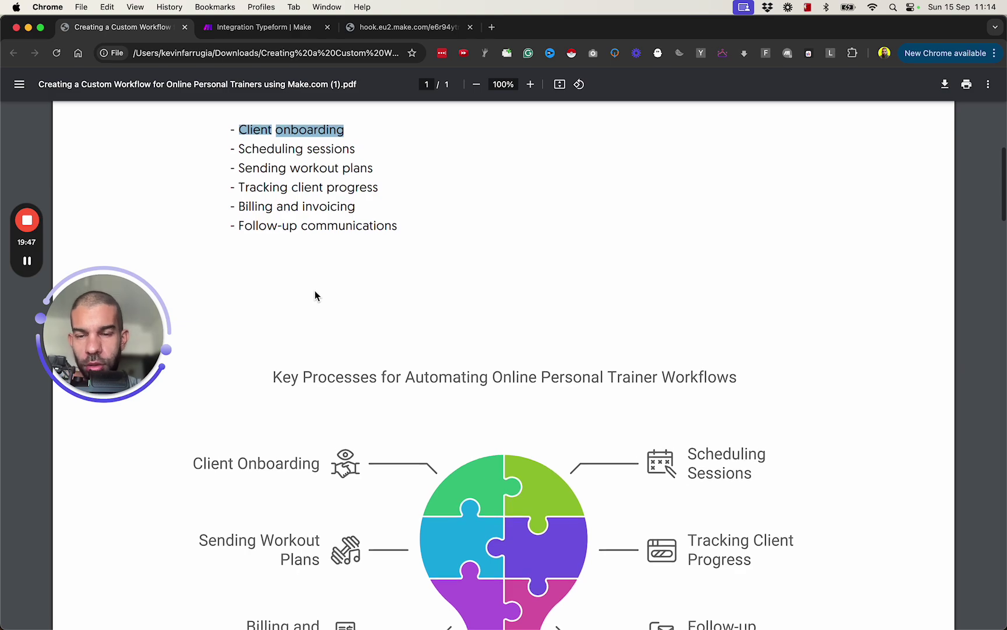
scroll(315, 295, down, 10)
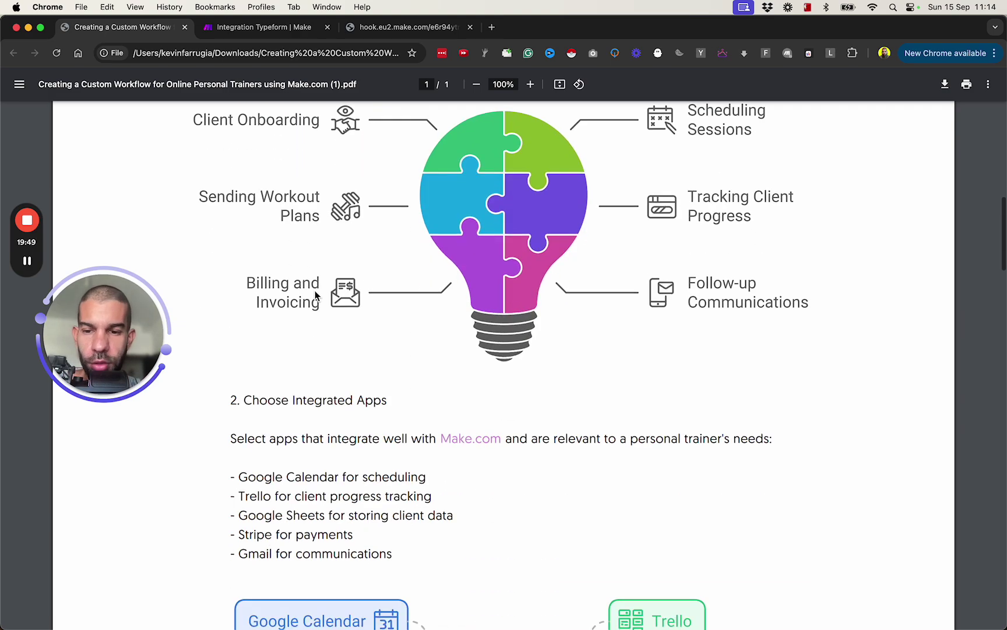
scroll(315, 294, down, 18)
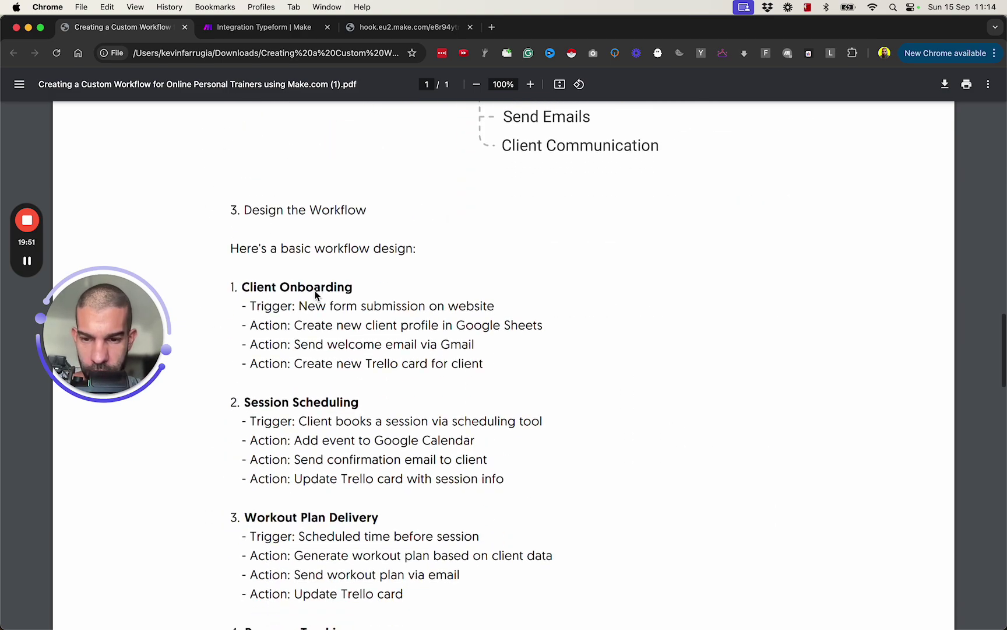
scroll(315, 290, up, 3)
scroll(314, 291, down, 20)
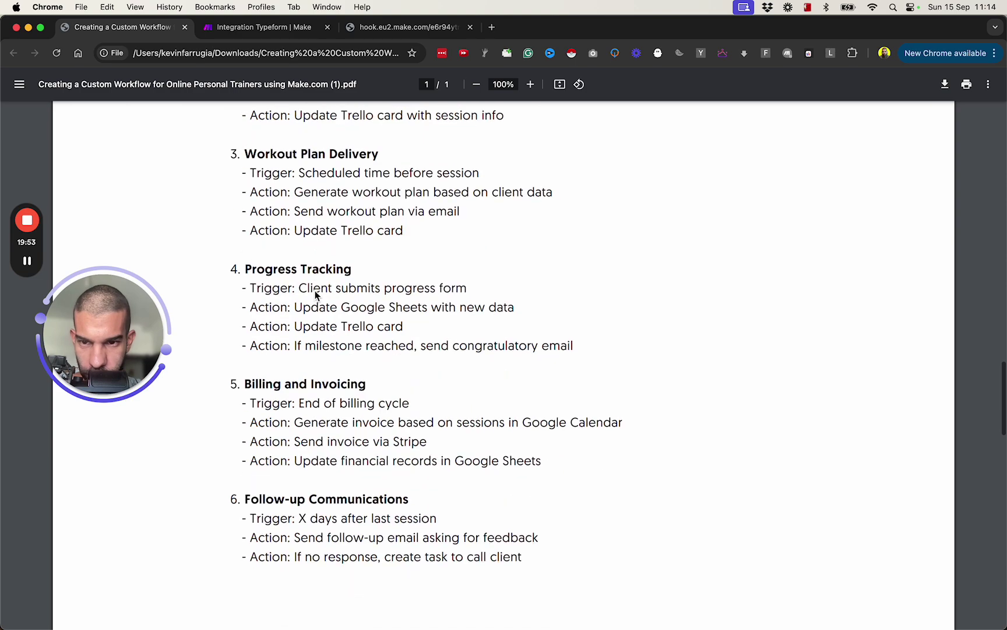
scroll(315, 296, up, 3)
scroll(315, 296, down, 2)
scroll(315, 295, up, 20)
scroll(315, 294, up, 2)
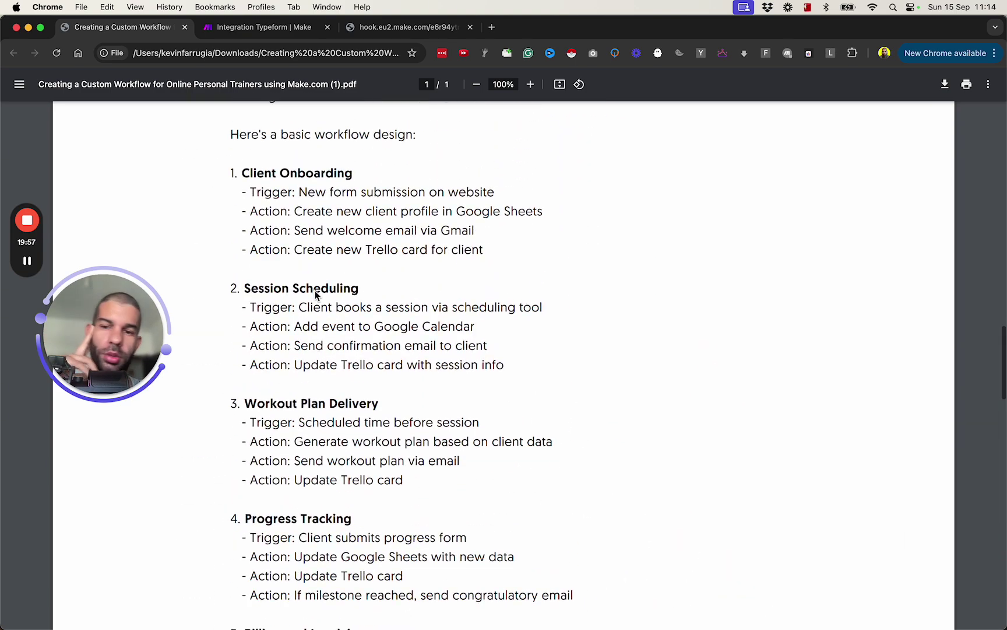
Mark the Session Scheduling and Workout Plan Delivery triggers in the workflow design
key(super+shift+d)
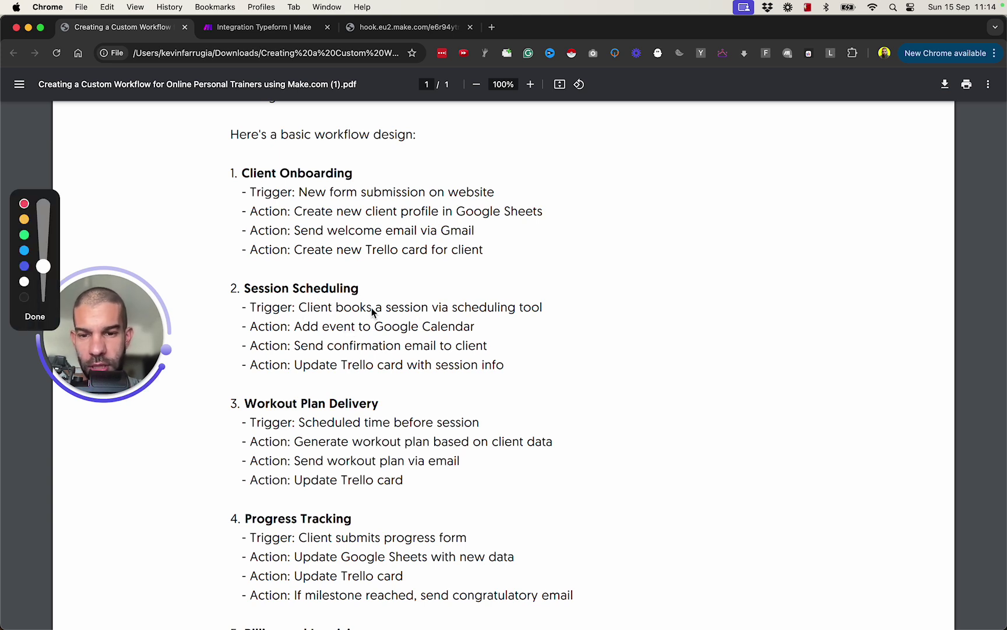
drag(387, 312, 566, 313)
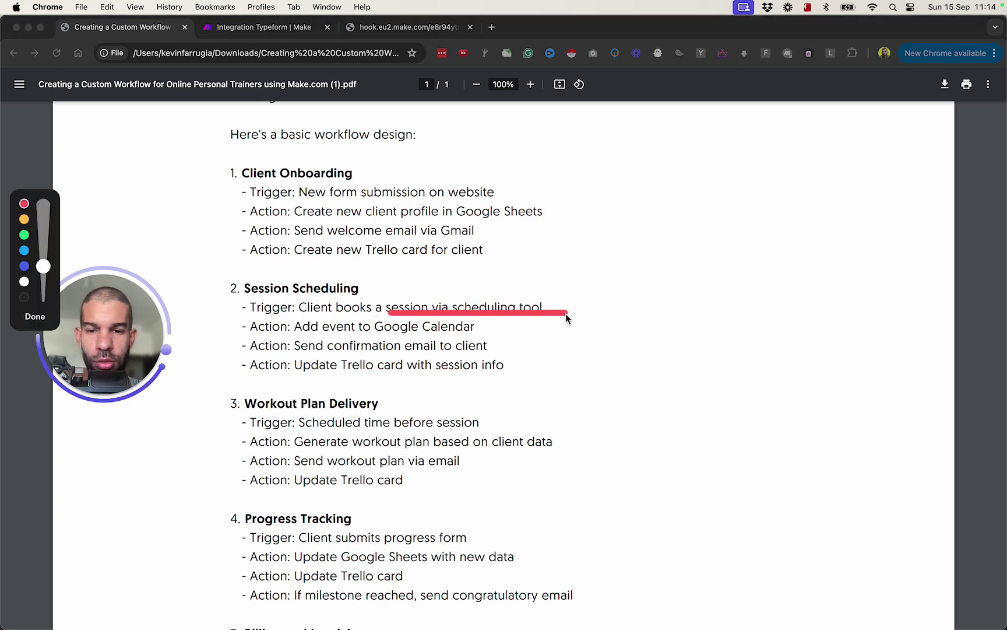
drag(495, 347, 496, 348)
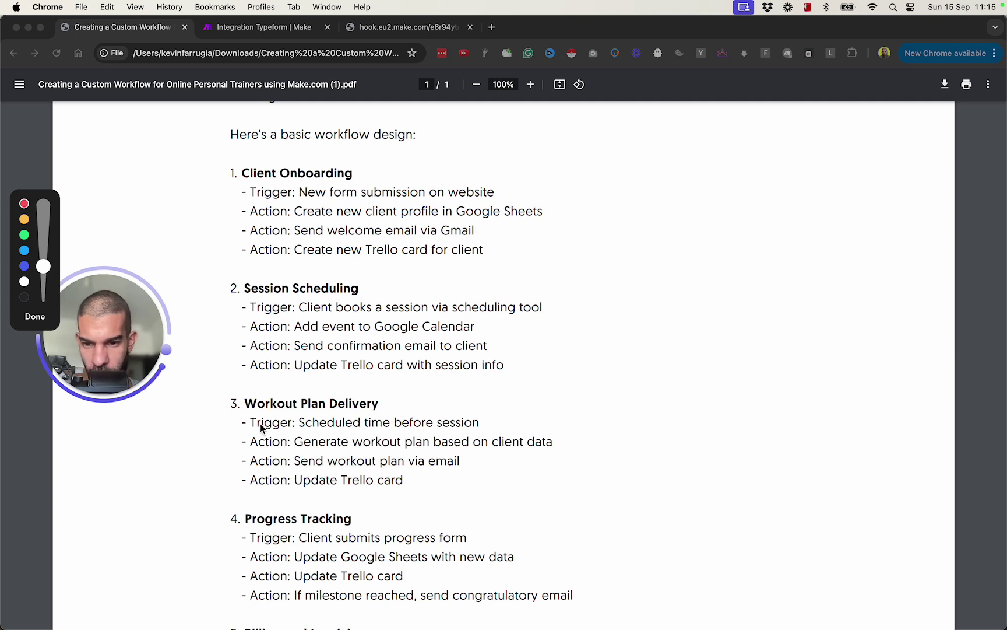
drag(247, 422, 168, 422)
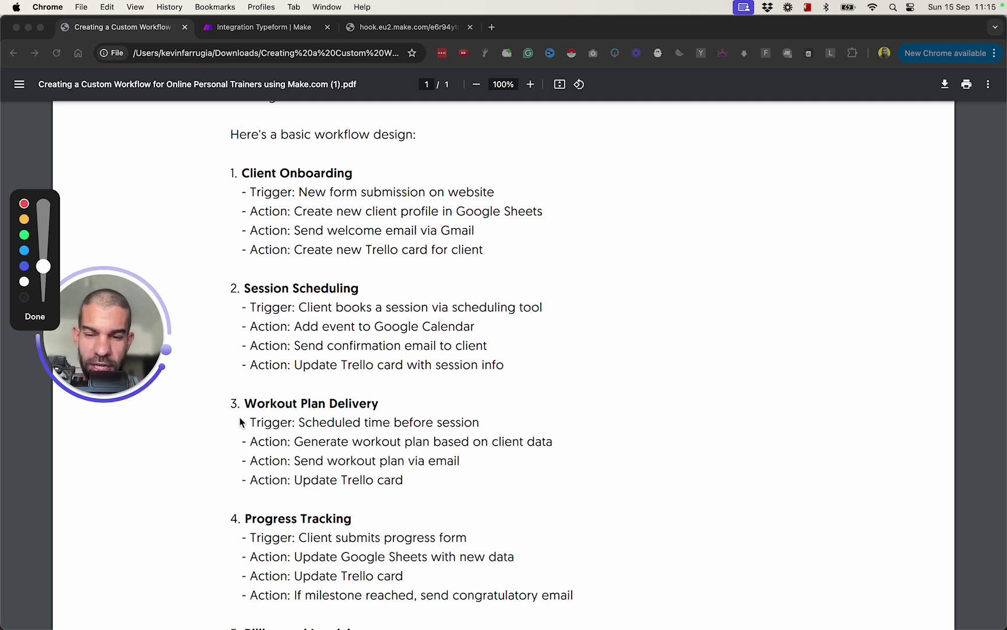
In the Make scenario, check the schedule setting unchanged and move the modules to free canvas space
click(232, 33)
drag(448, 133, 509, 71)
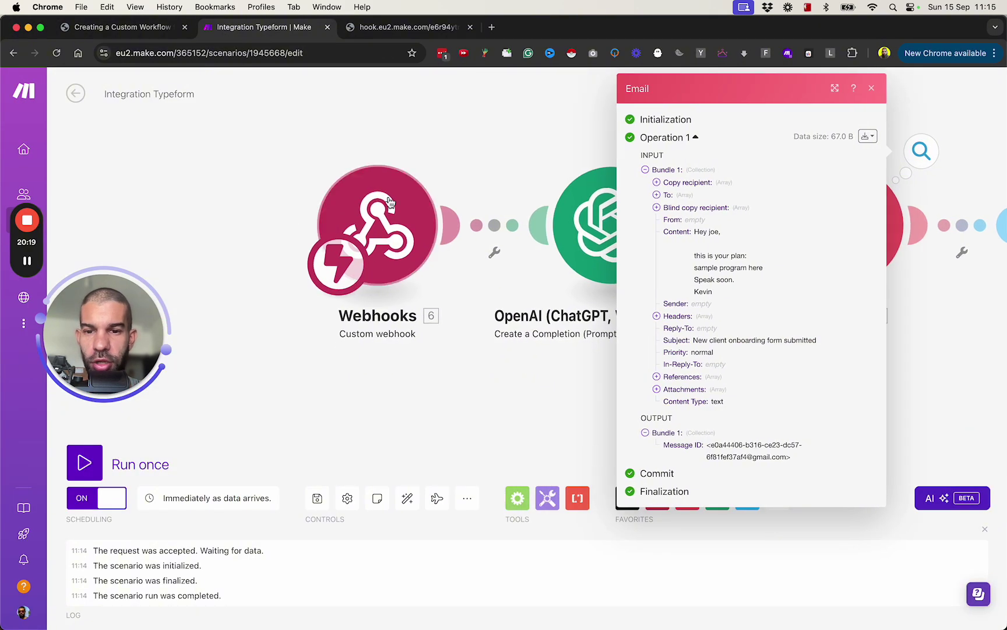
drag(398, 426, 378, 417)
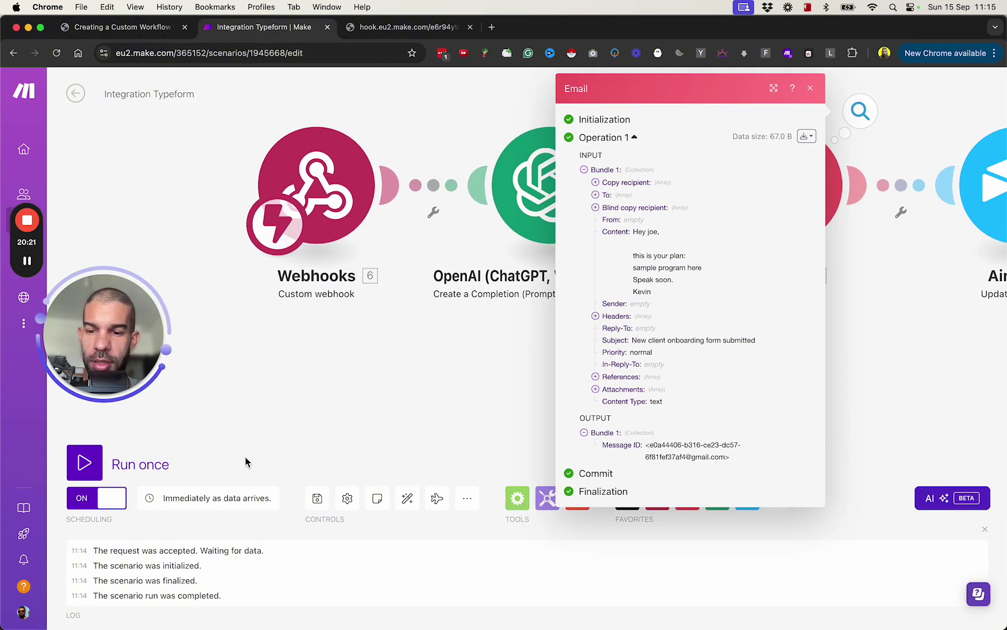
click(201, 499)
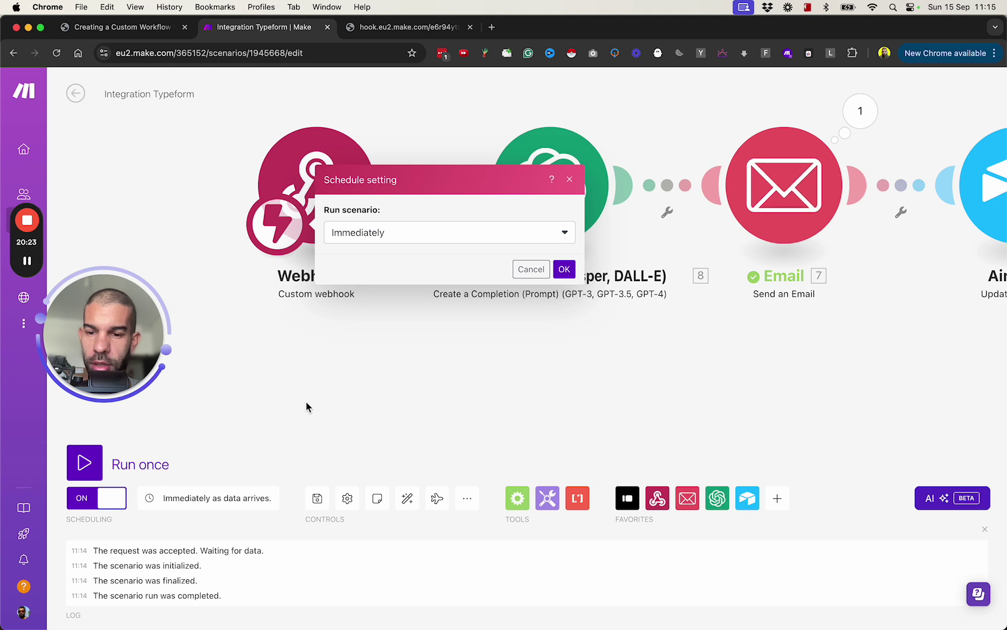
click(260, 422)
drag(366, 400, 401, 274)
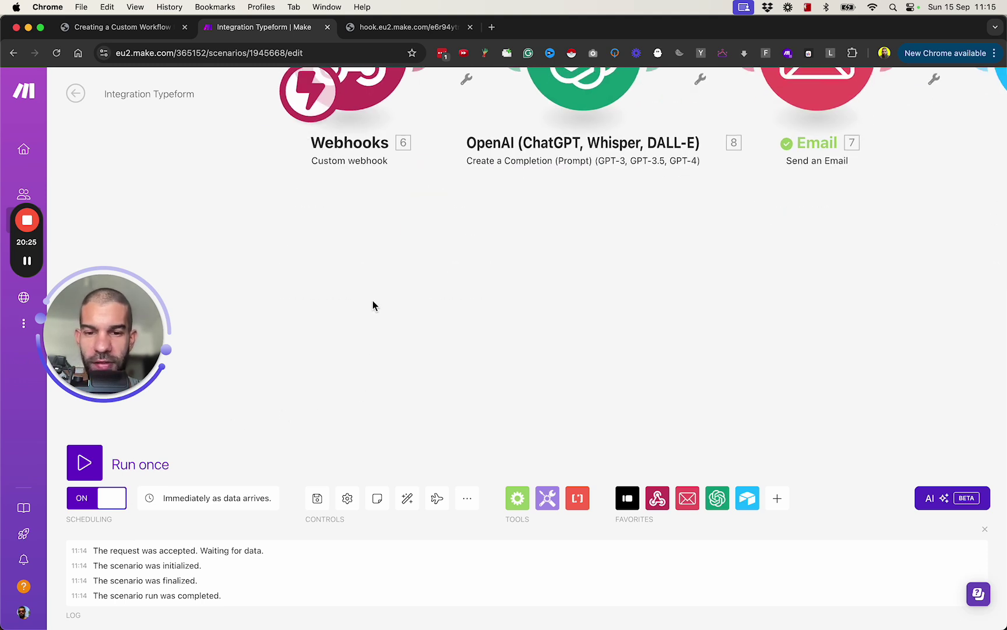
Add a Tools 'Set multiple variables' module and unlink it from the Email route
click(511, 338)
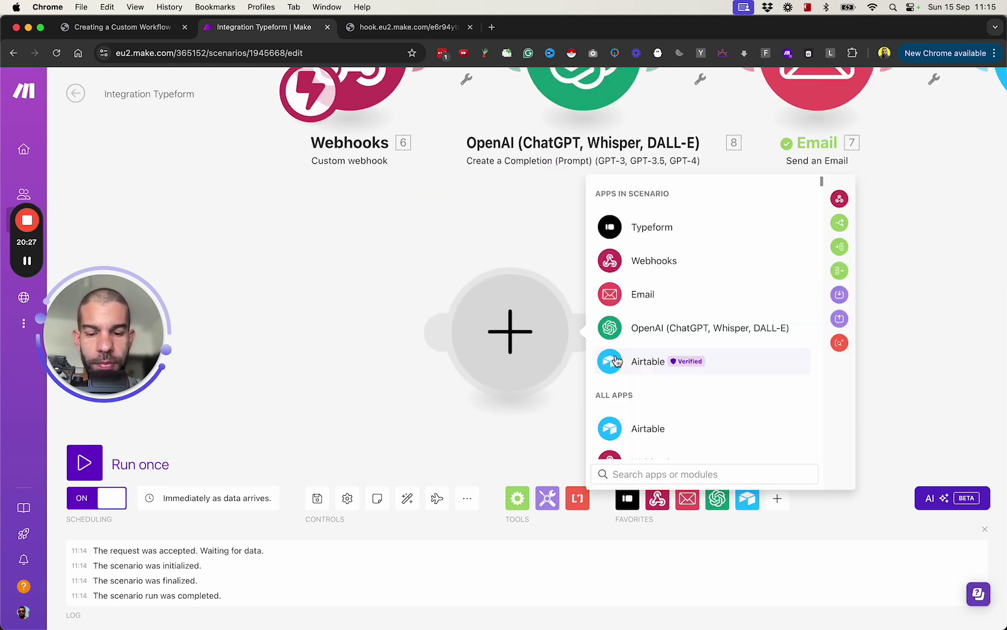
text(set)
click(715, 257)
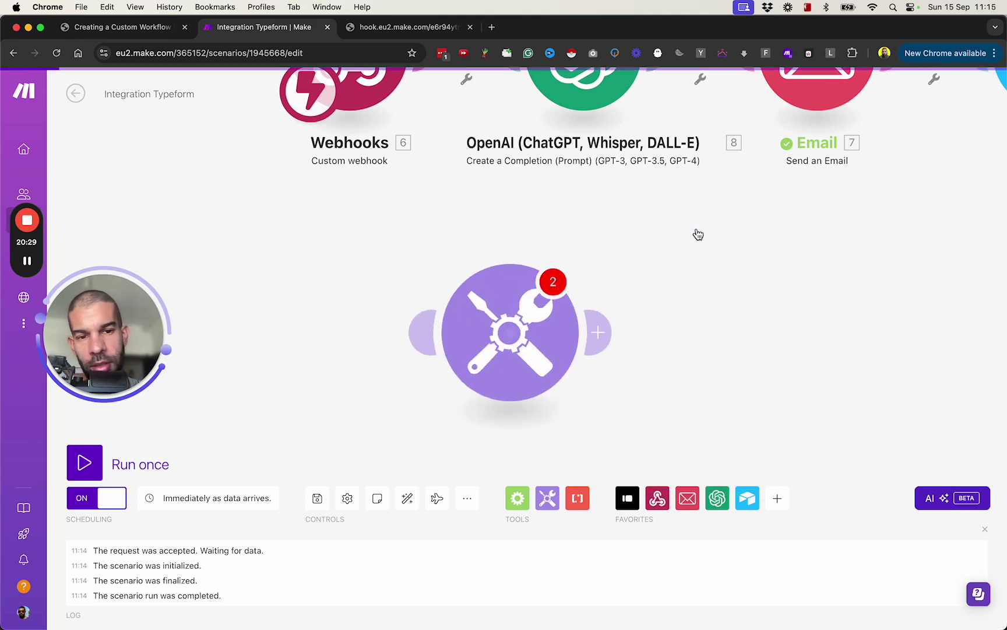
click(727, 383)
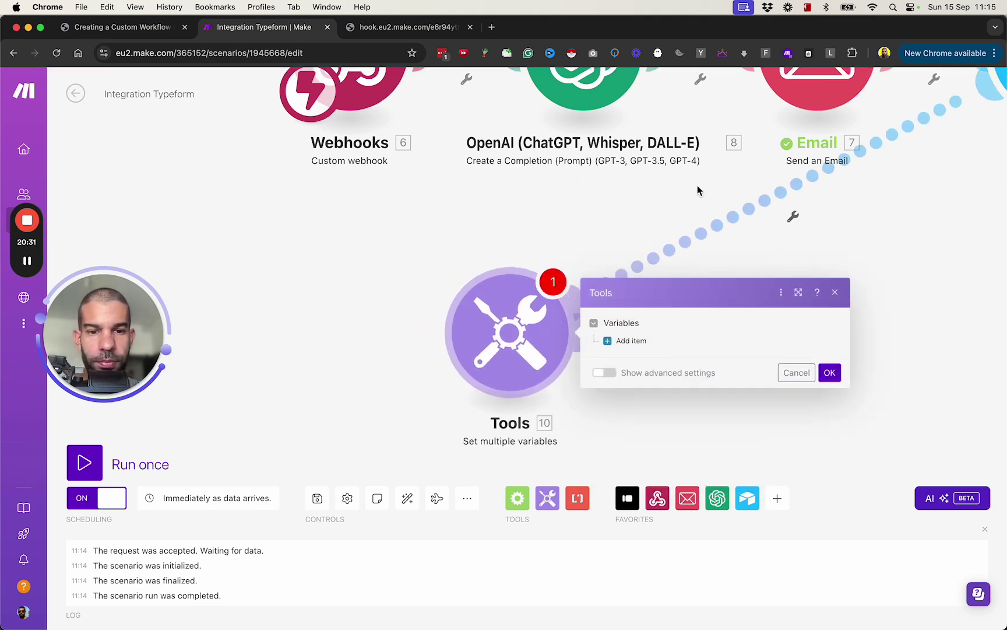
click(749, 208)
click(749, 253)
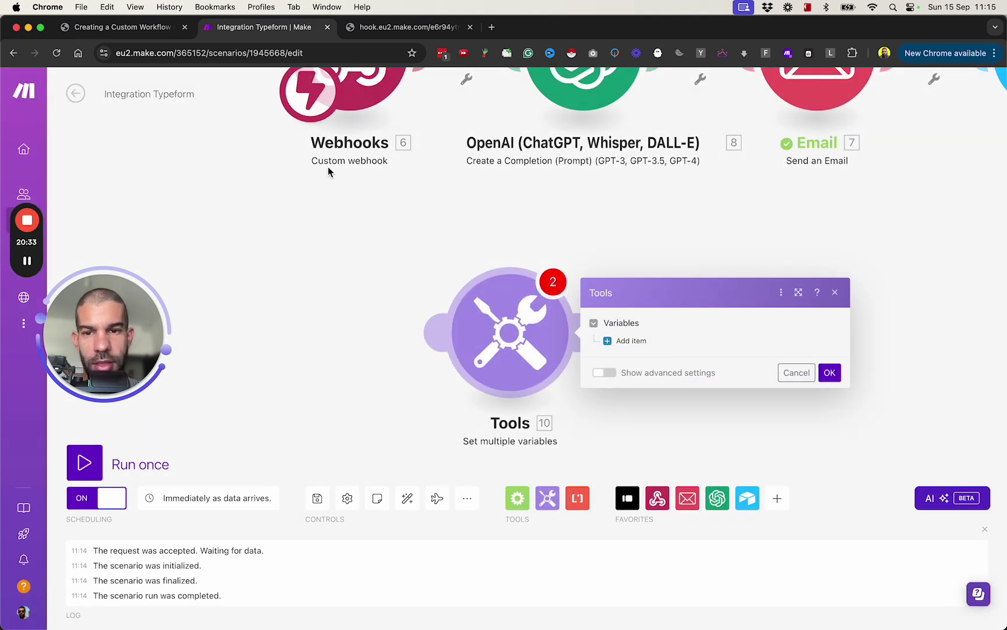
Define a variable named 'time now' with the value {{now}} and confirm
click(628, 341)
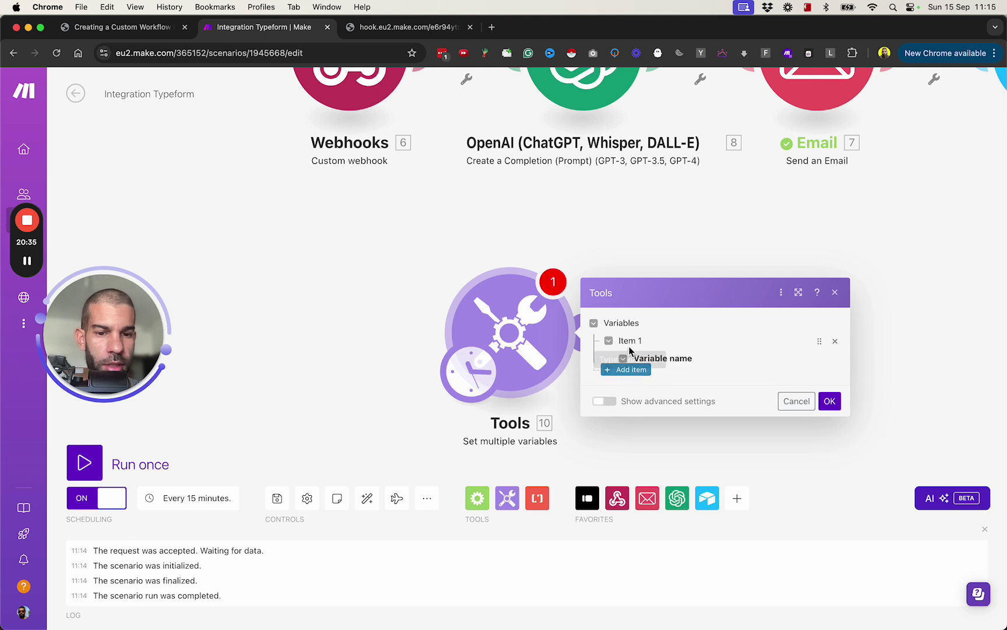
click(670, 320)
text(time now)
click(738, 366)
text({{now}})
click(832, 438)
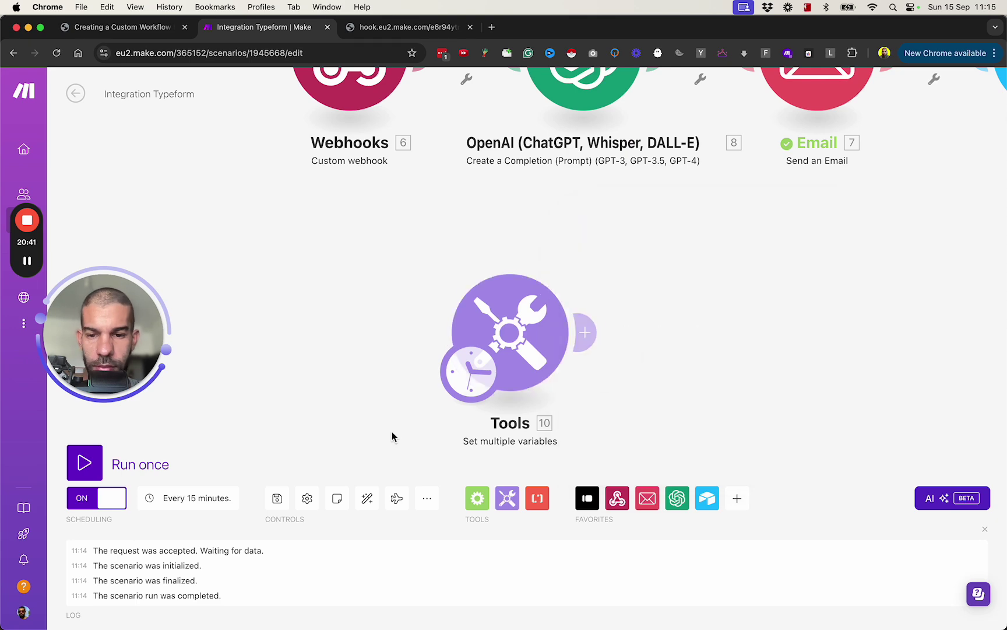
Run the scenario once and inspect the Tools module's 'time now' value mapping
click(130, 466)
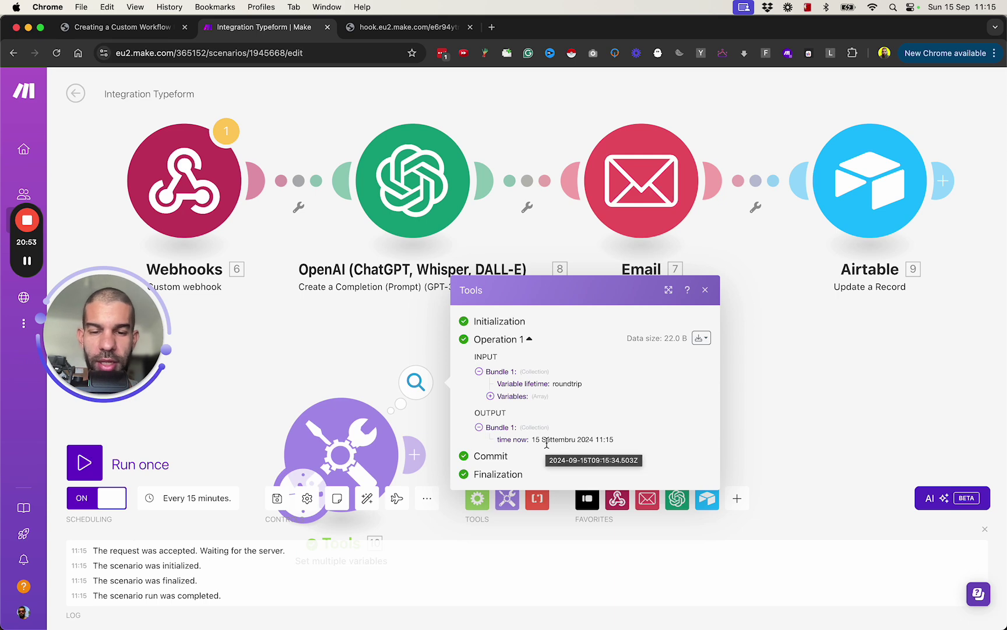
click(336, 420)
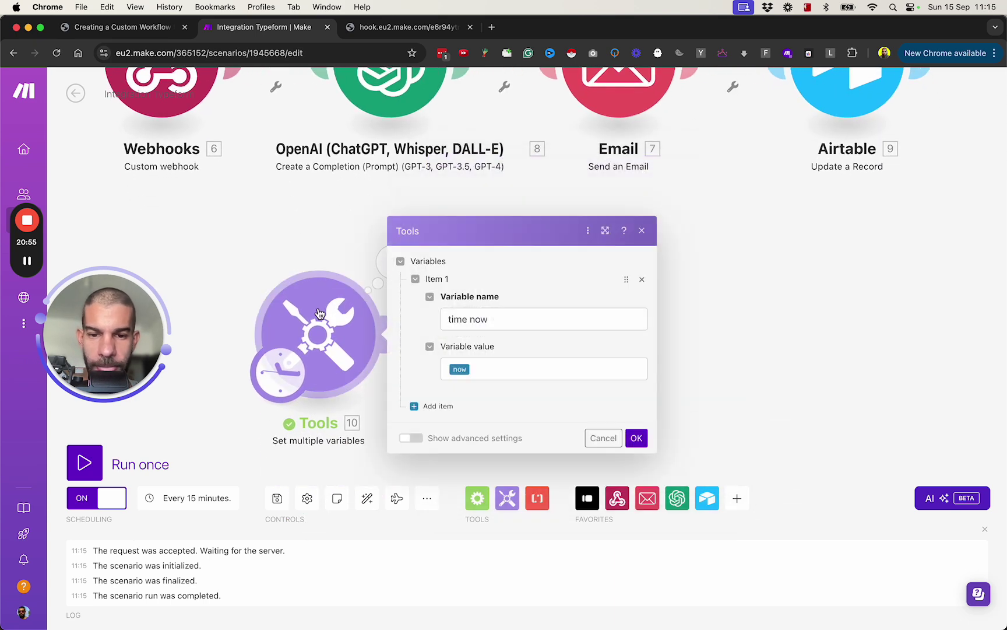
click(495, 370)
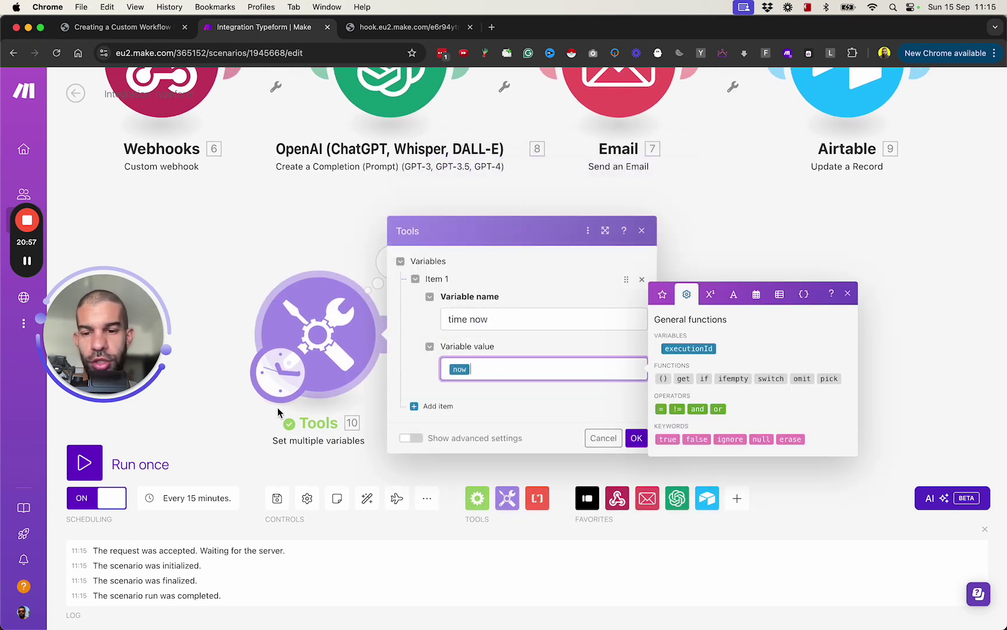
Review the scenario's run schedule options, close them unchanged, and reopen the Tools module settings
click(197, 498)
click(388, 305)
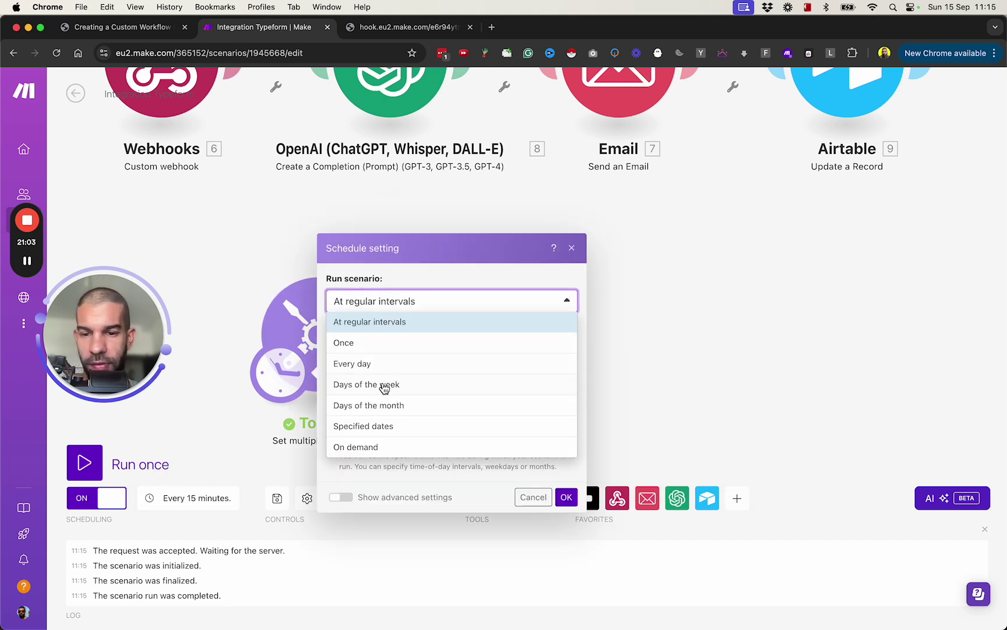
key(Escape)
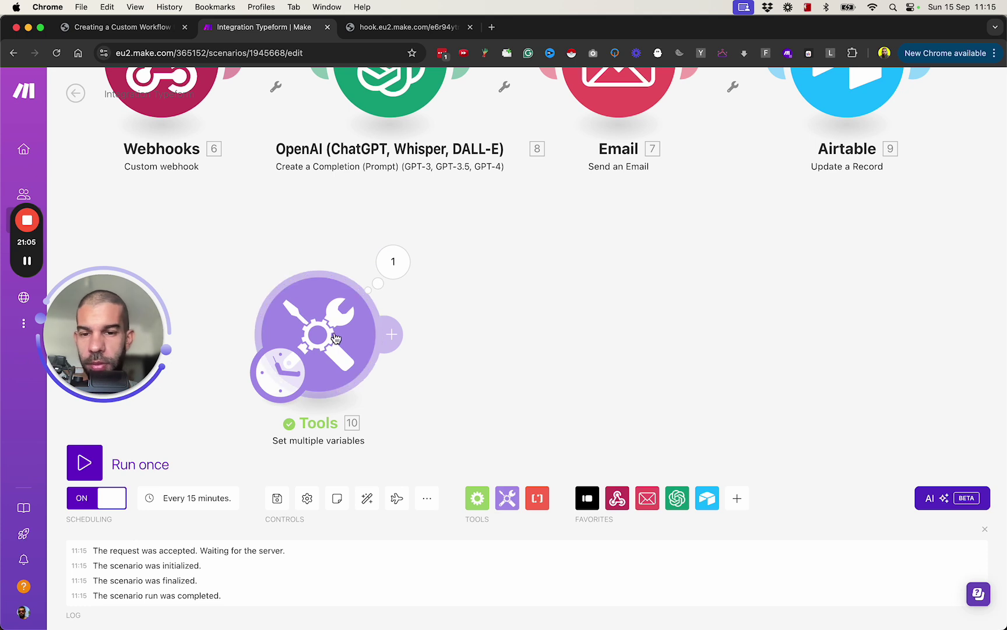
click(337, 338)
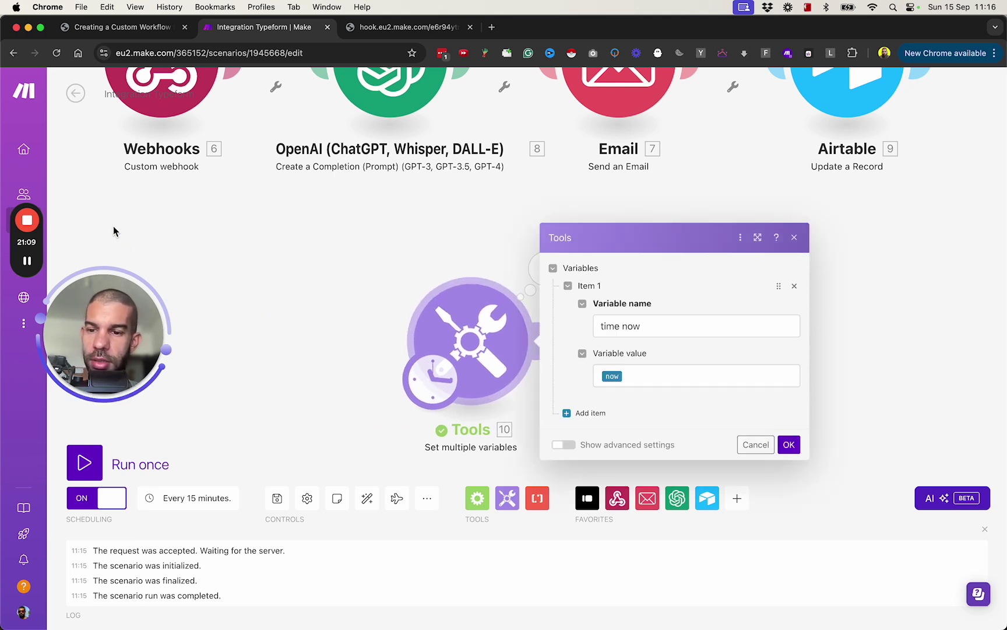
click(188, 496)
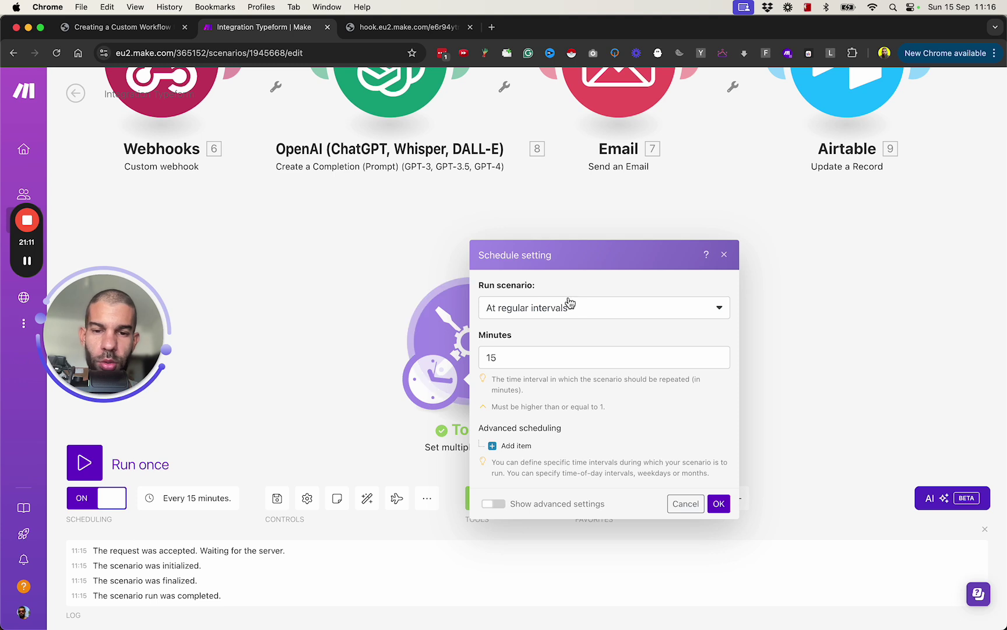
click(573, 309)
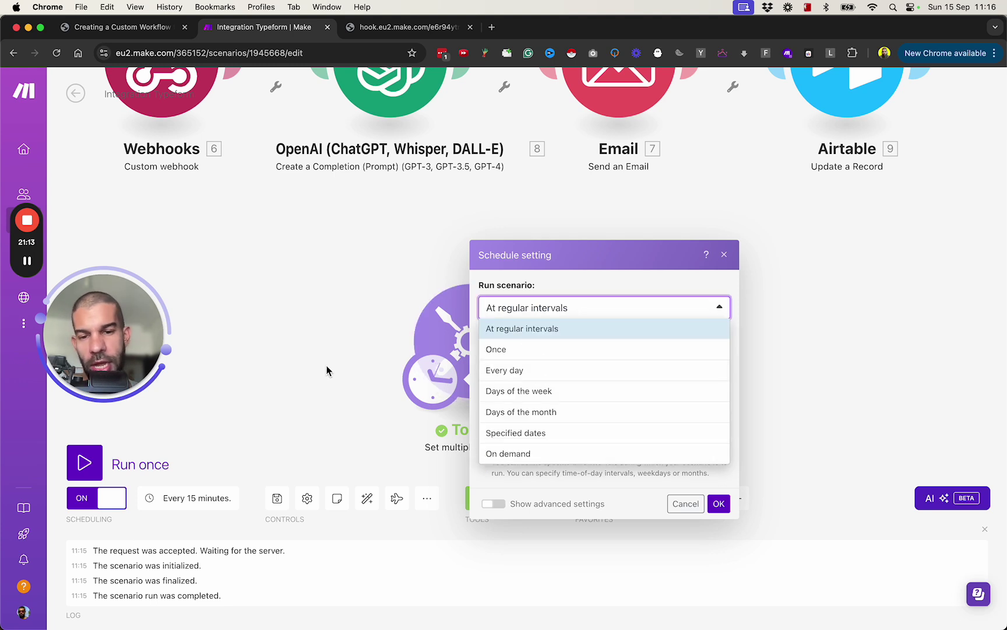
click(326, 365)
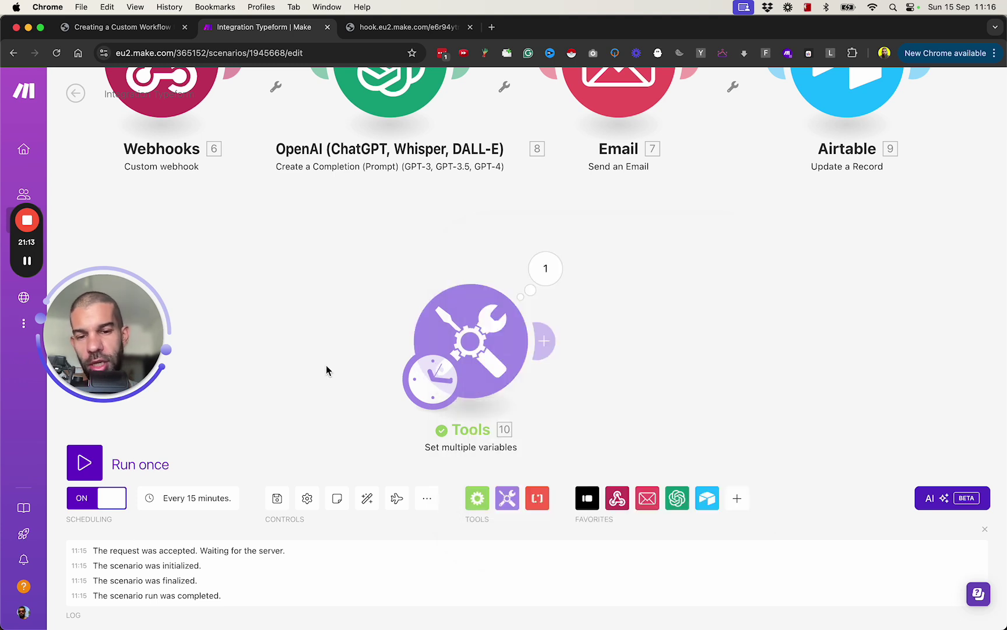
click(471, 339)
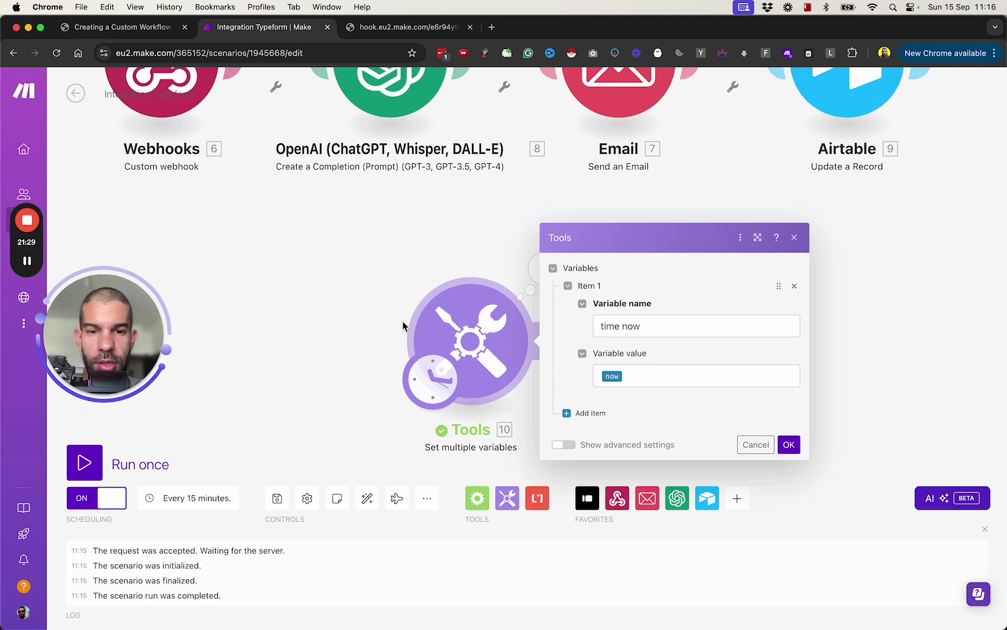
Scroll further through the workflow PDF and view the New personal trainer client form in Airtable
click(123, 27)
scroll(262, 269, down, 5)
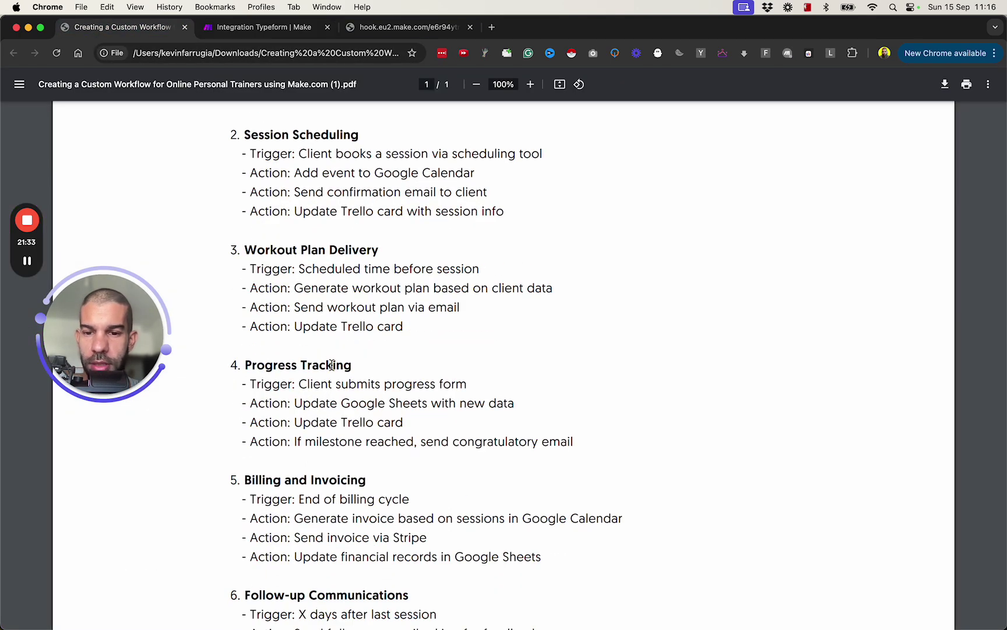
scroll(332, 365, down, 3)
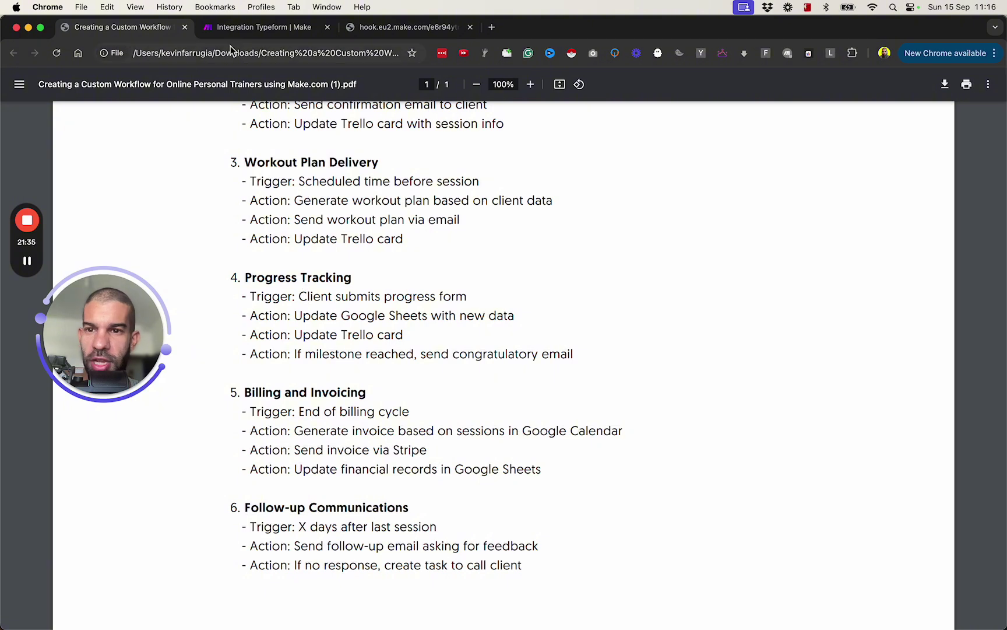
key(super+Tab)
click(290, 46)
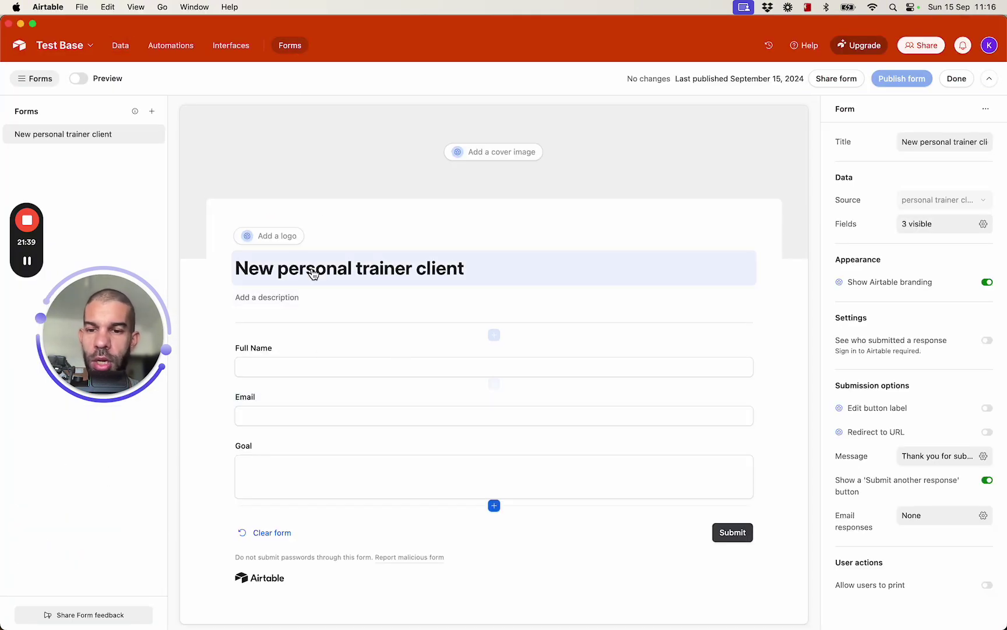
key(super+Tab)
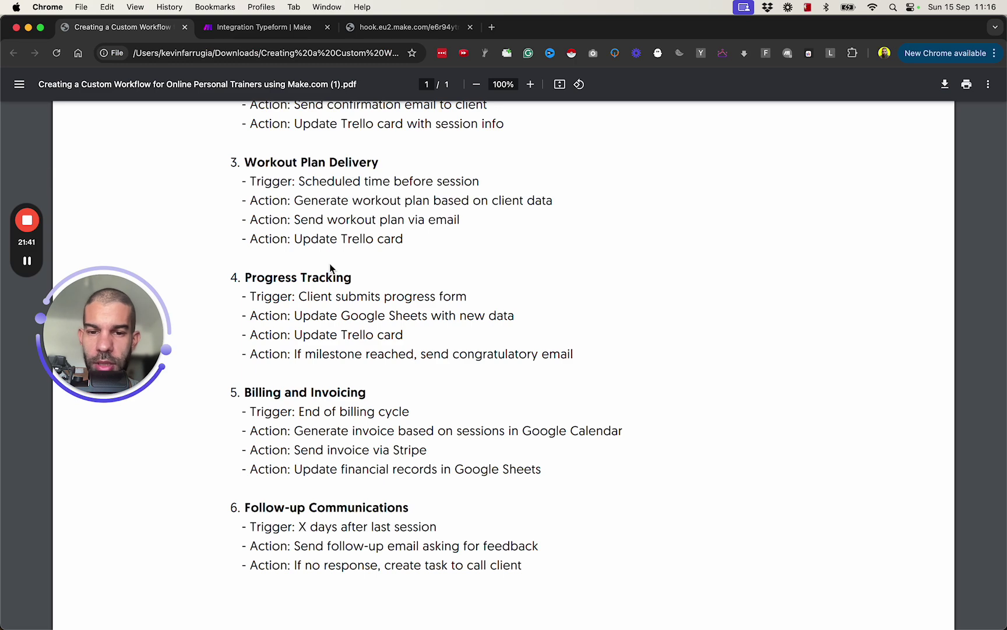
key(super+Tab)
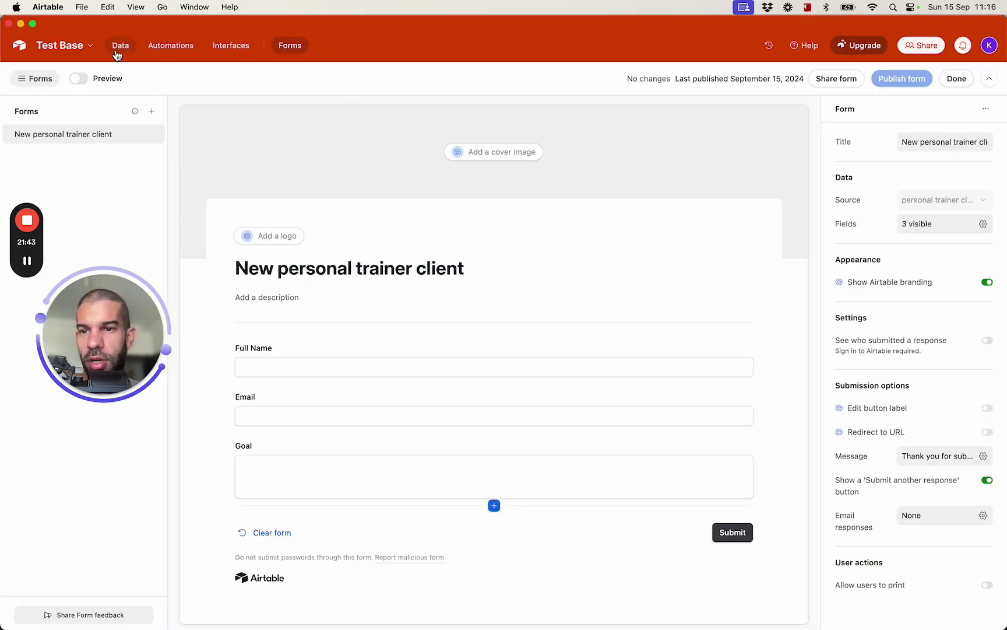
Show the personal trainer clients grid and scroll across to review Client Plan and Plan Sent status
click(120, 46)
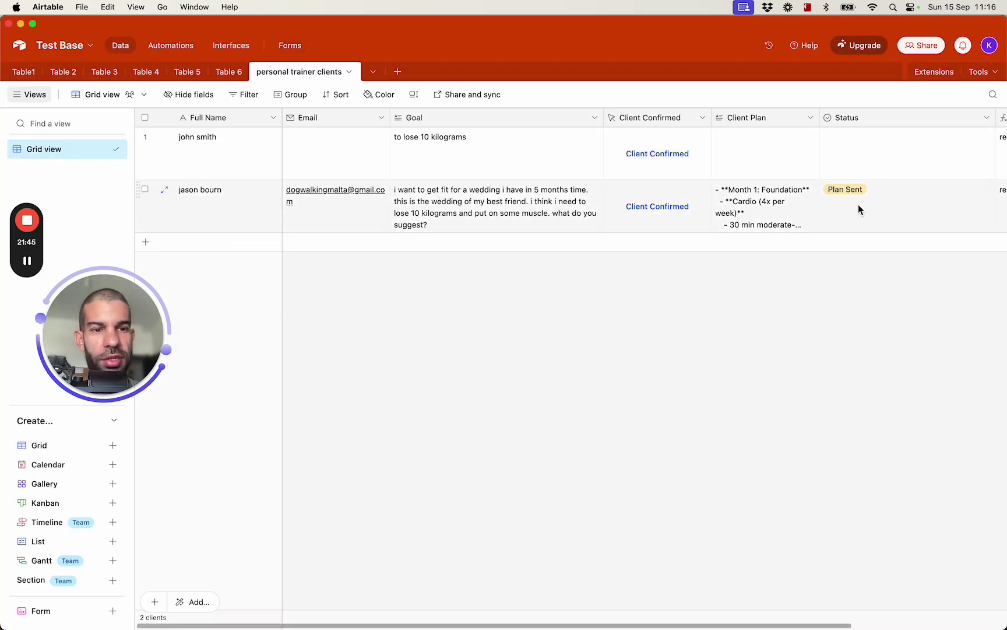
scroll(858, 204, right, 5)
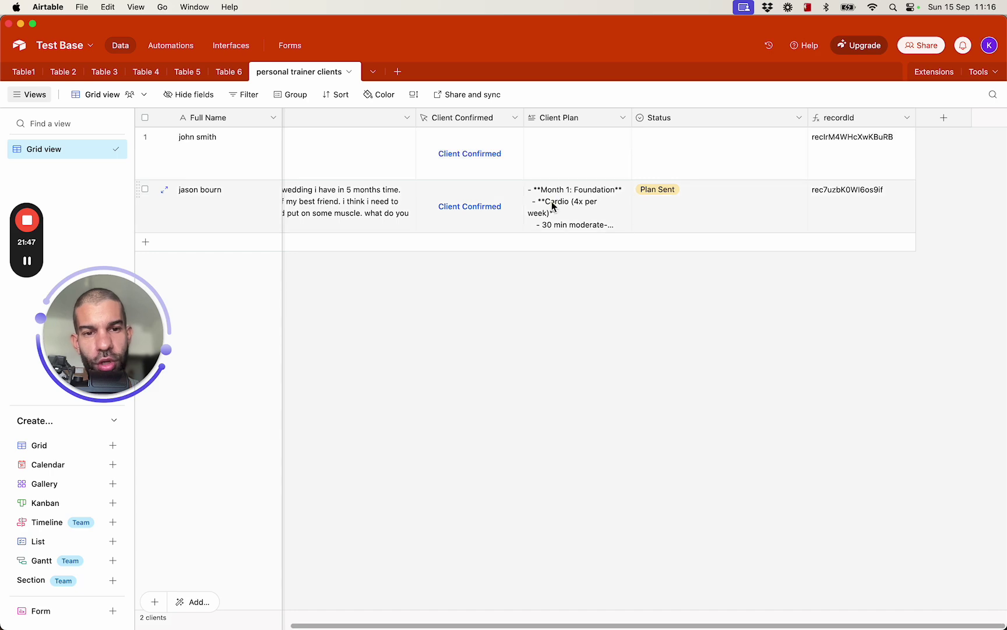
key(super+Tab)
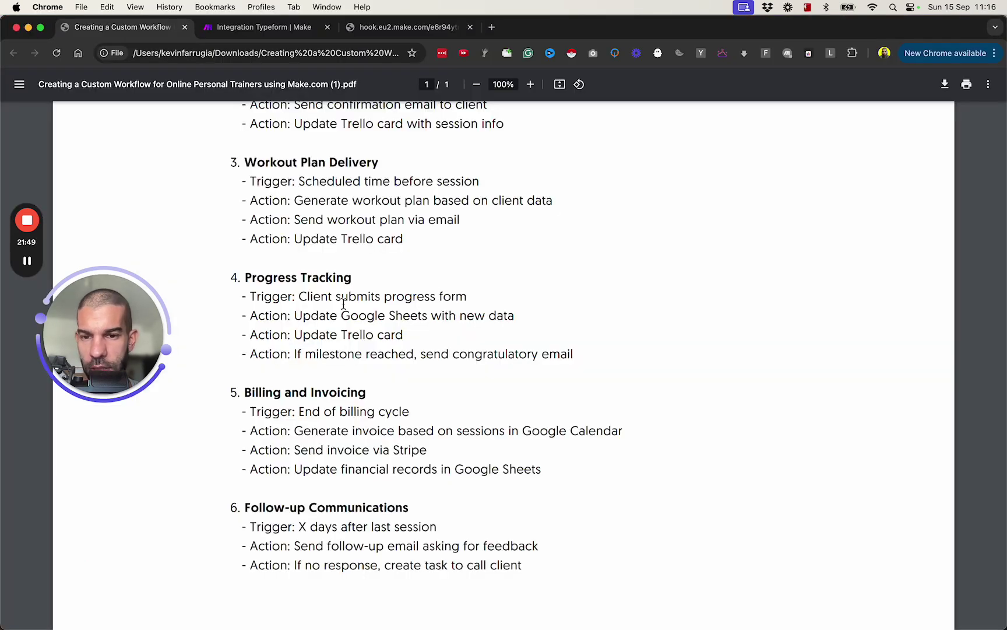
key(super+Tab)
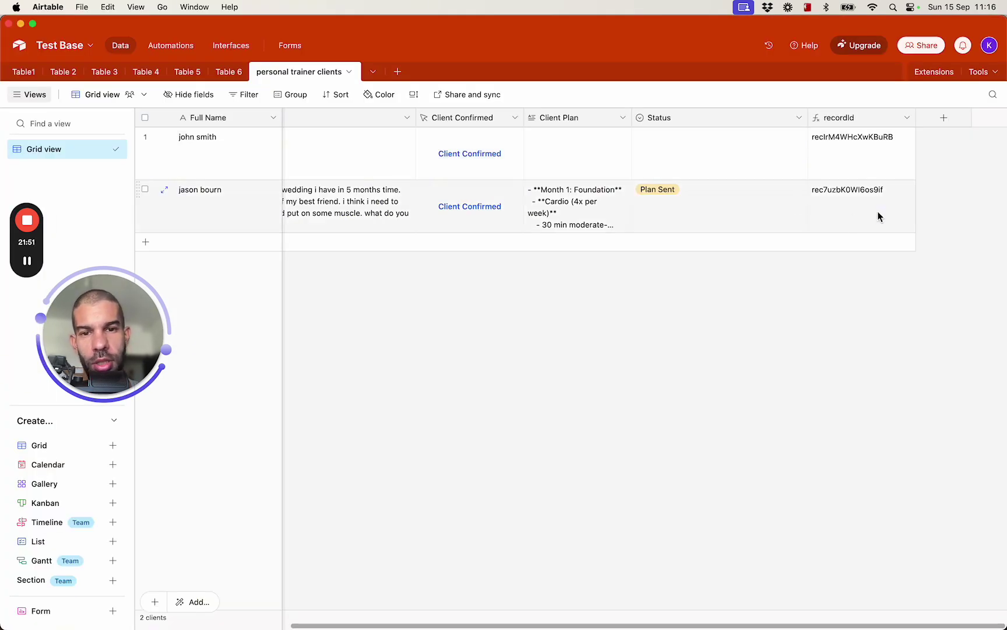
scroll(365, 214, left, 5)
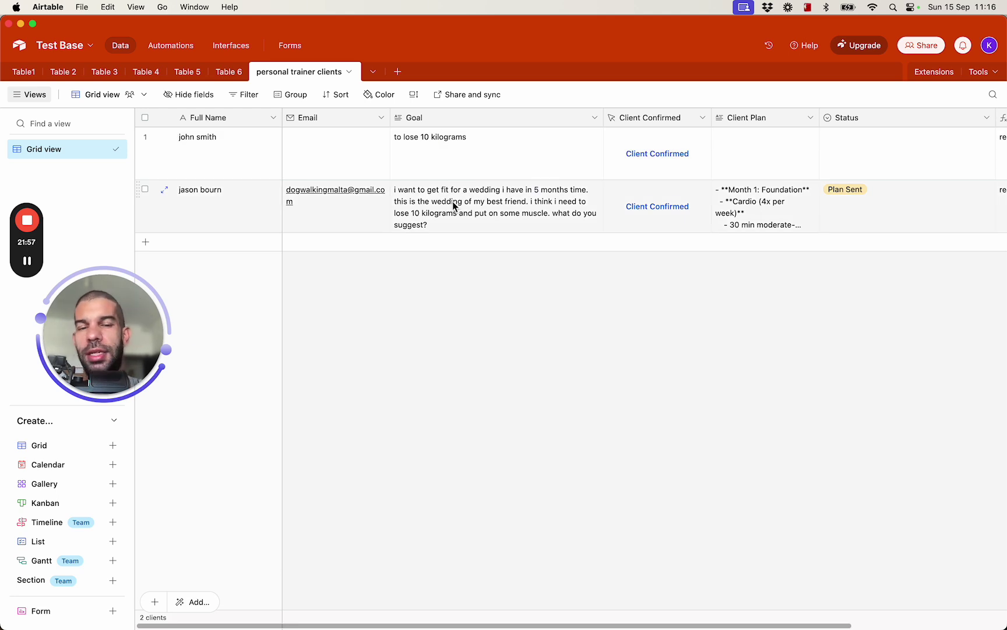
key(super+Tab)
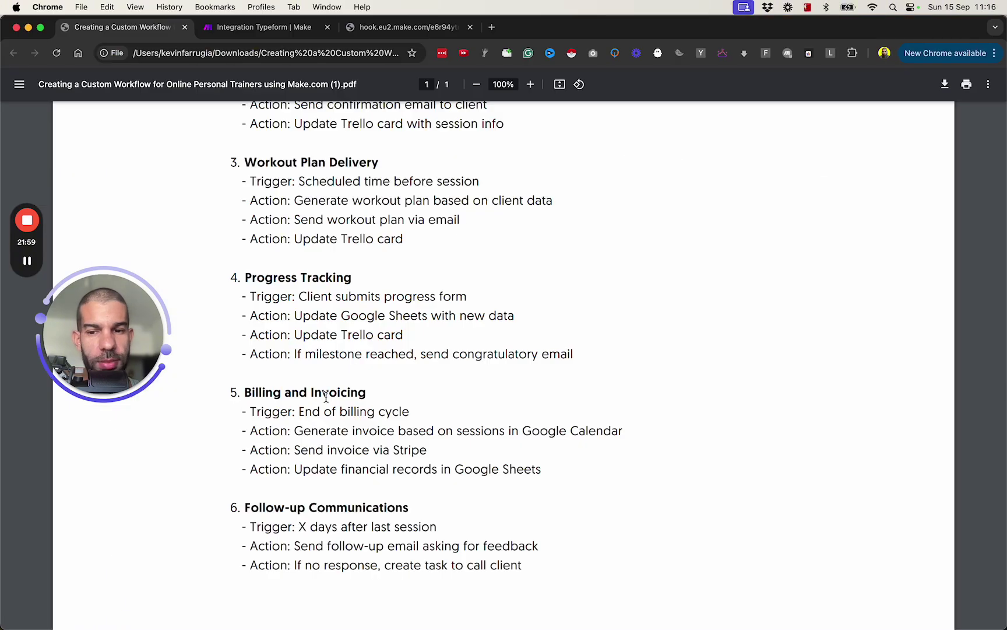
scroll(345, 400, down, 3)
drag(239, 239, 366, 248)
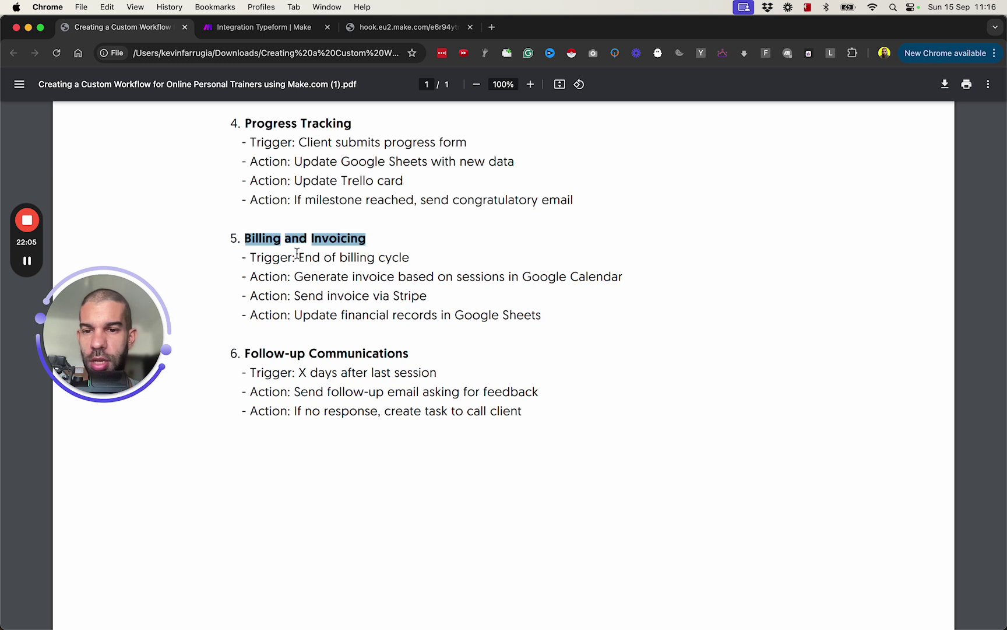
drag(237, 353, 389, 355)
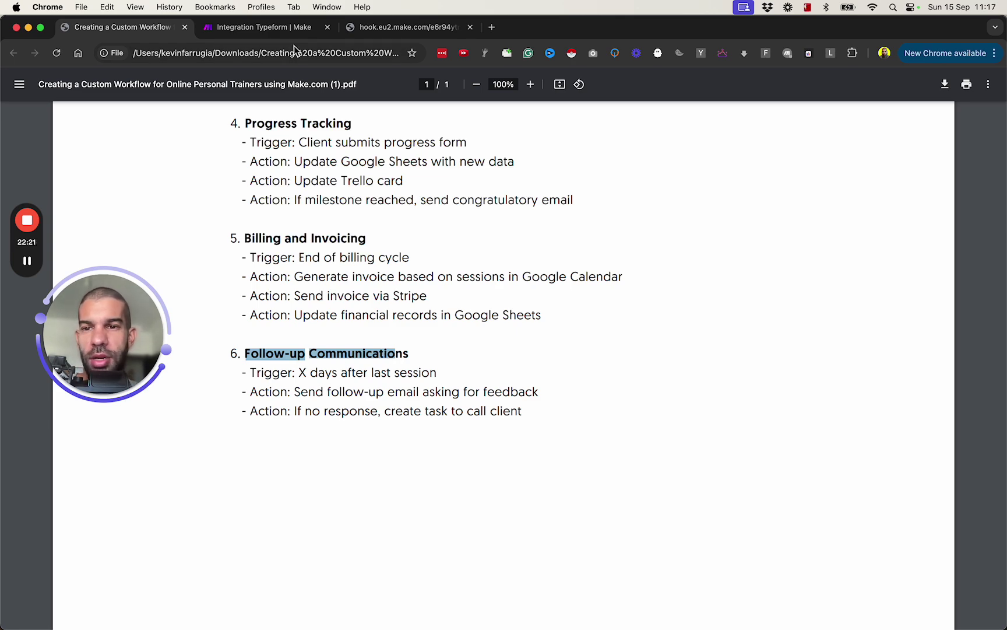
scroll(243, 289, up, 5)
scroll(243, 289, up, 6)
scroll(243, 289, down, 4)
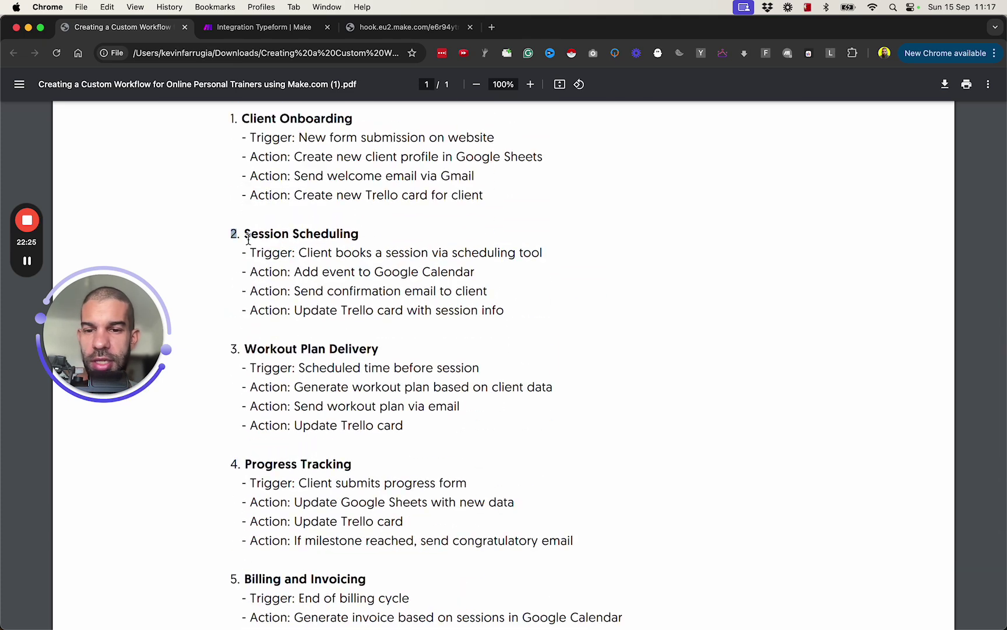
drag(235, 229, 344, 297)
scroll(516, 552, down, 5)
scroll(516, 552, down, 1)
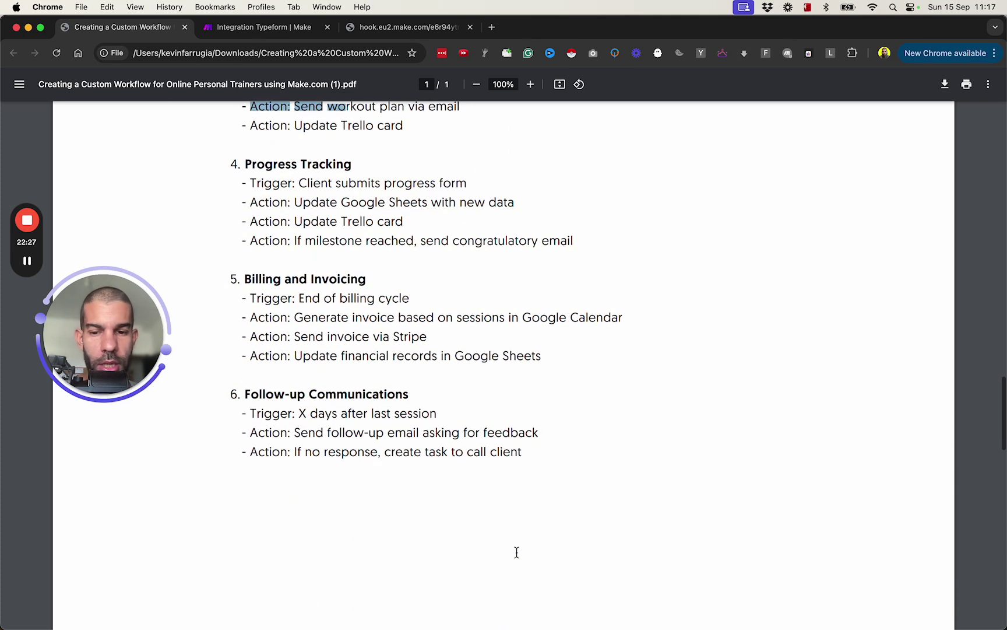